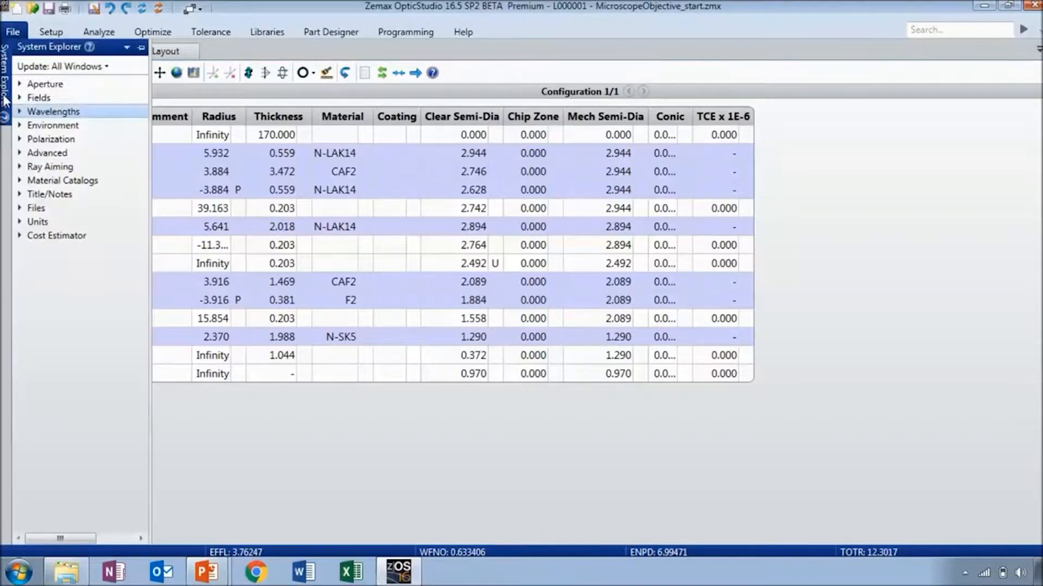
# - Check the system's unit settings, including the lens units, and the thickness of the object surface
pyautogui.click(20, 224)
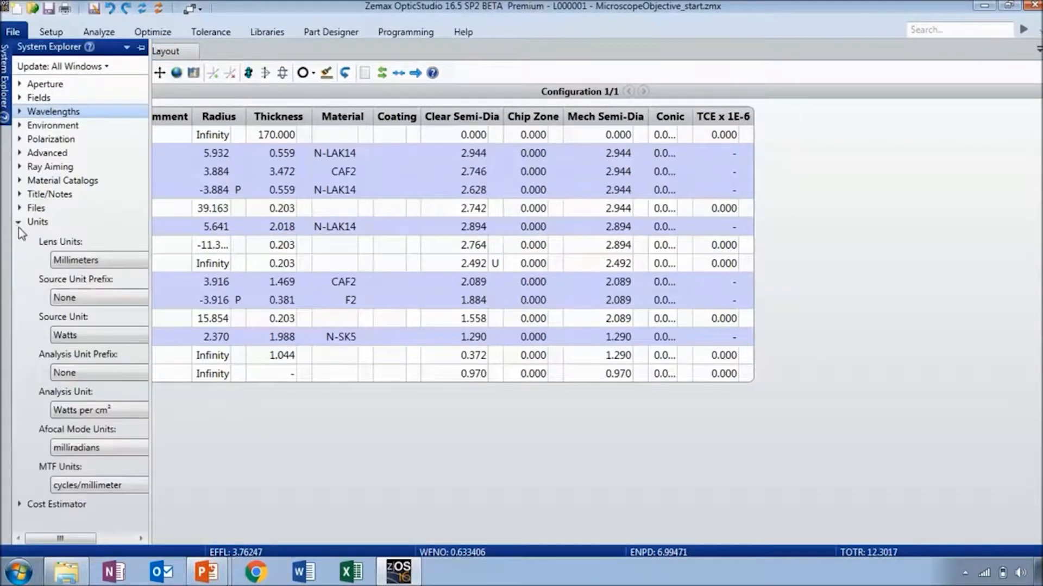
pyautogui.moveTo(150, 228); pyautogui.dragTo(228, 228)
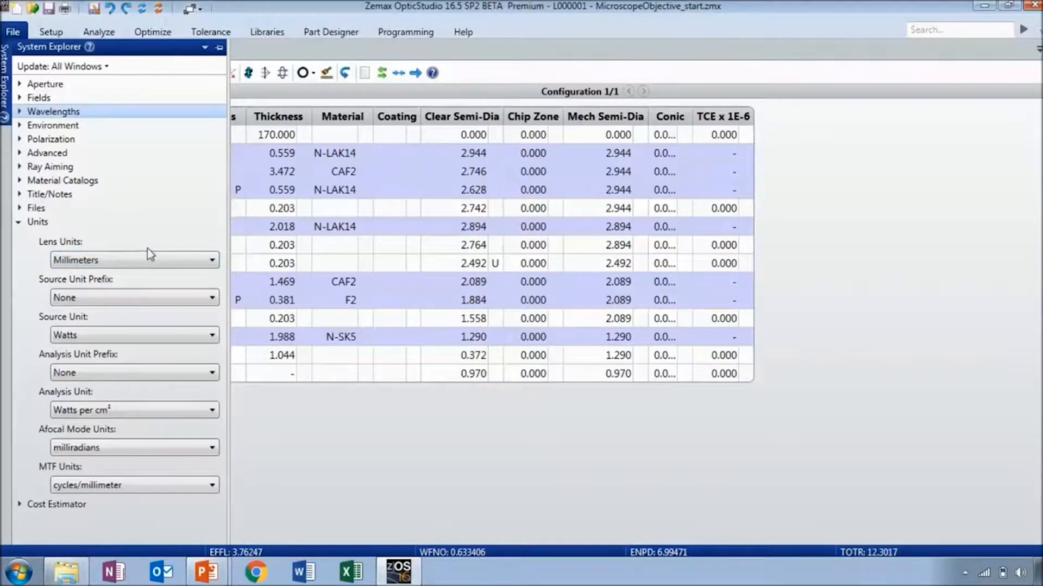
pyautogui.doubleClick(273, 139)
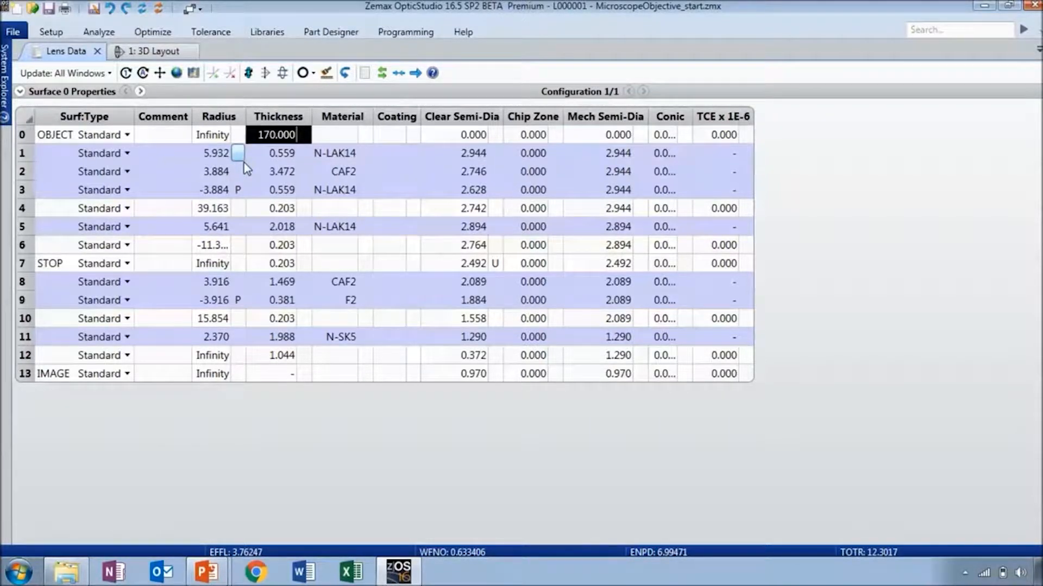
# - Set the system aperture's clear semi-diameter margin to 0.254 mm and check the clear semi-diameter of surface 1
pyautogui.click(4, 103)
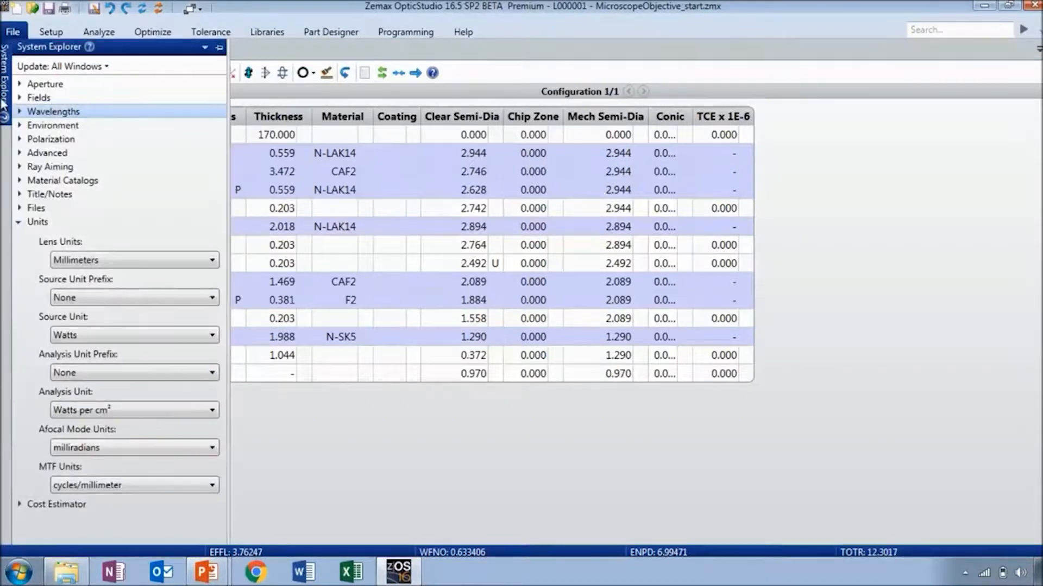
pyautogui.click(38, 86)
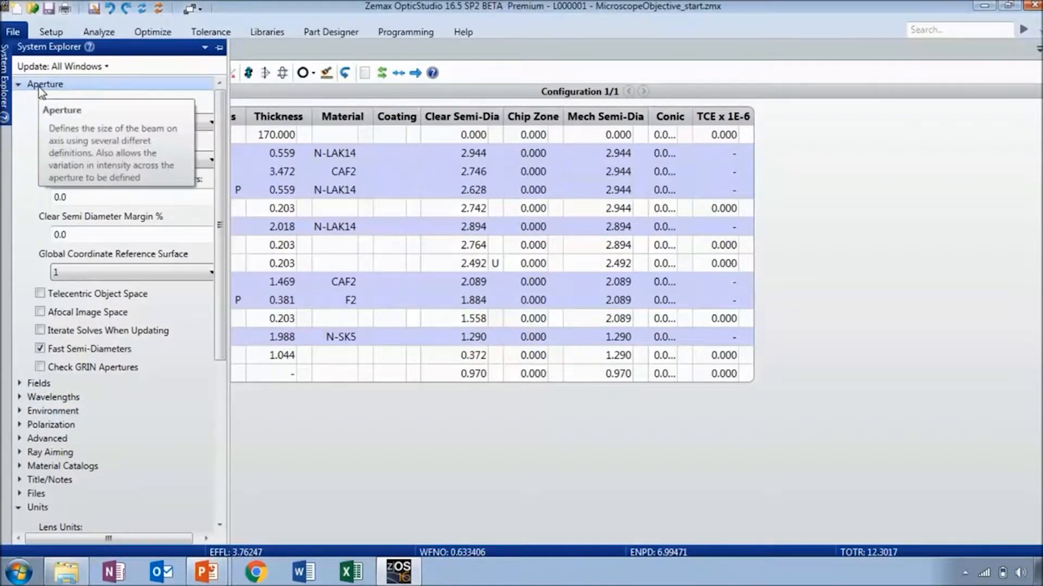
pyautogui.moveTo(40, 86); pyautogui.dragTo(45, 391)
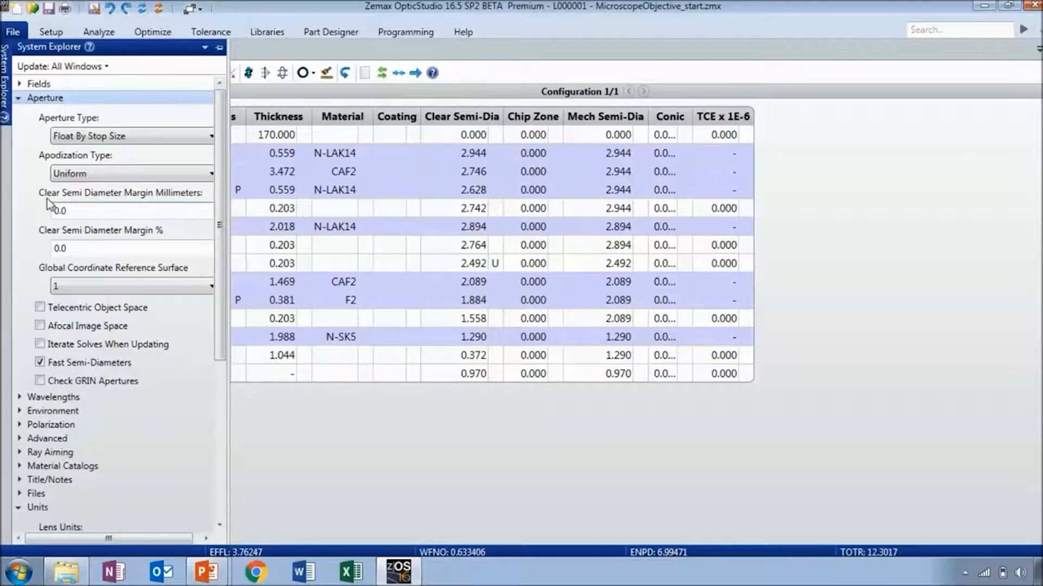
pyautogui.click(73, 212)
pyautogui.write('254')
pyautogui.press('Tab')
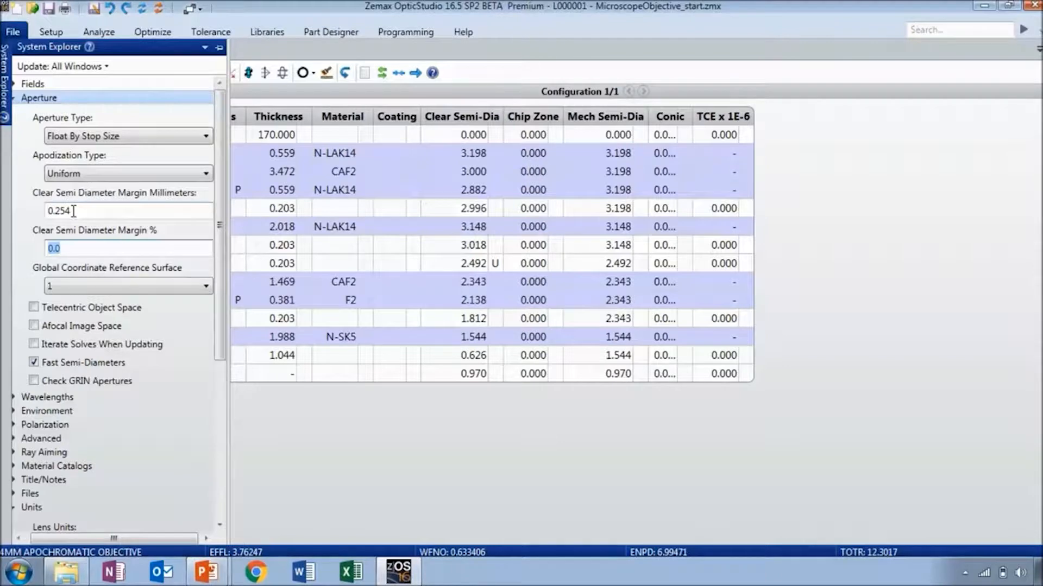
pyautogui.click(451, 154)
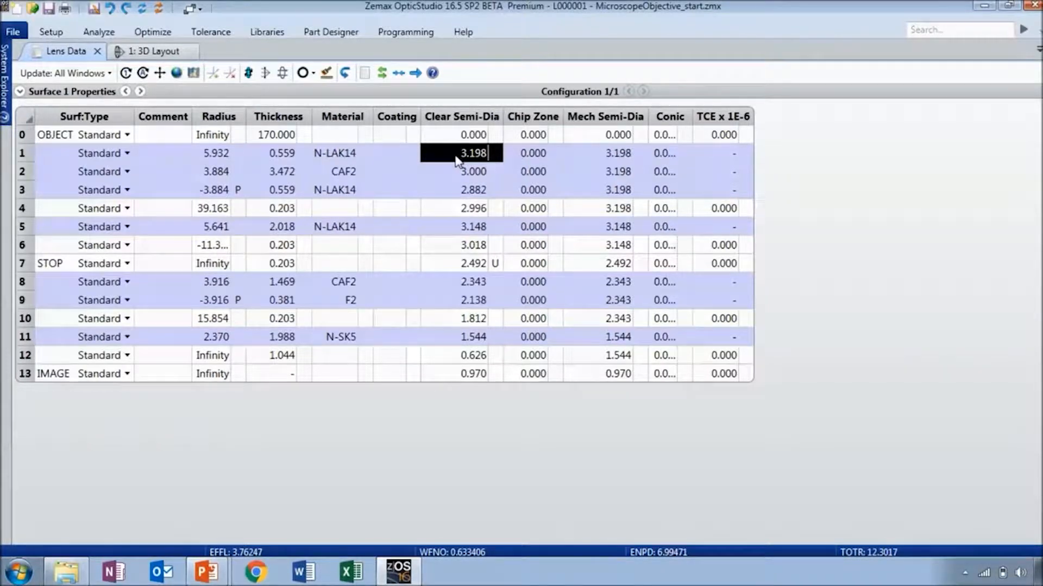
# - Define three equal-area object-height fields with a maximum field of 8 and radial normalization
pyautogui.click(4, 89)
pyautogui.click(14, 100)
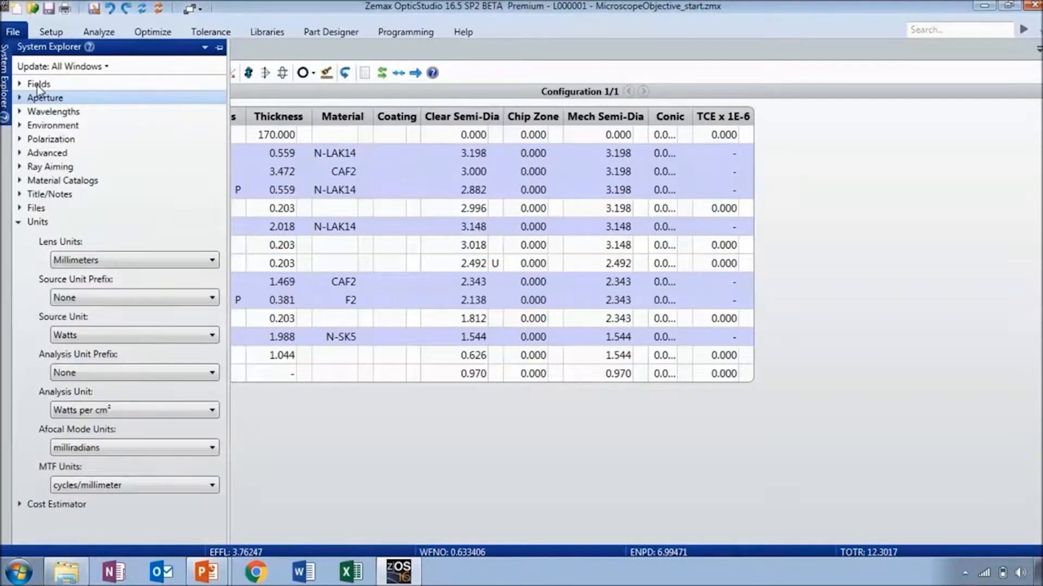
pyautogui.doubleClick(37, 85)
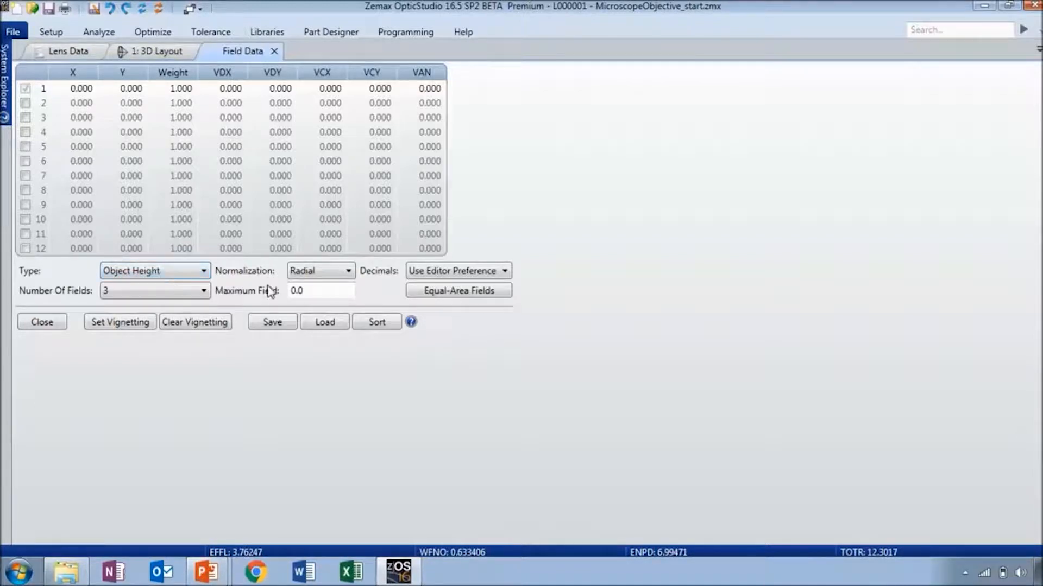
pyautogui.click(325, 289)
pyautogui.moveTo(325, 288); pyautogui.dragTo(278, 294)
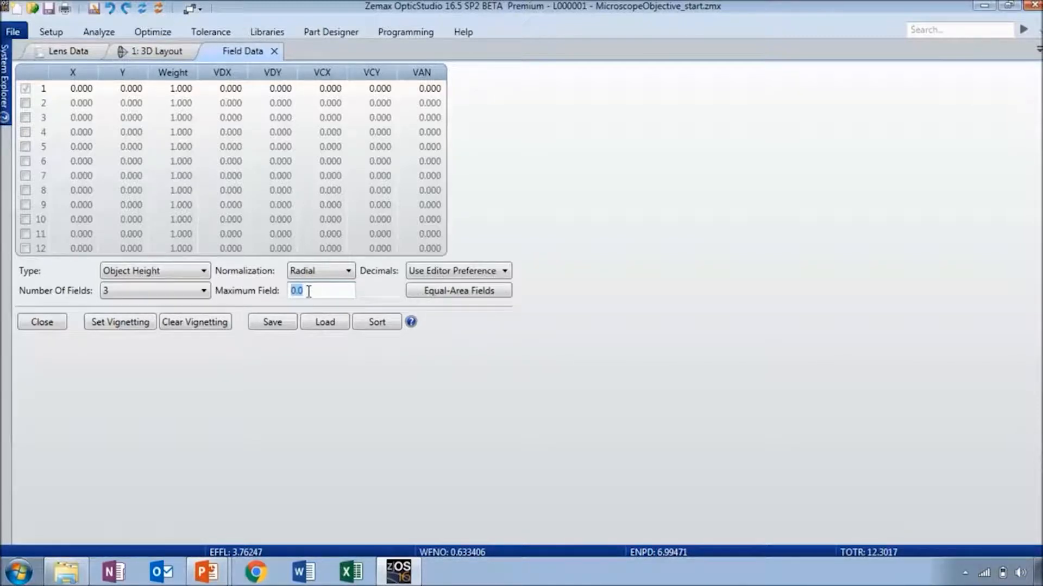
pyautogui.write('8')
pyautogui.press('Tab')
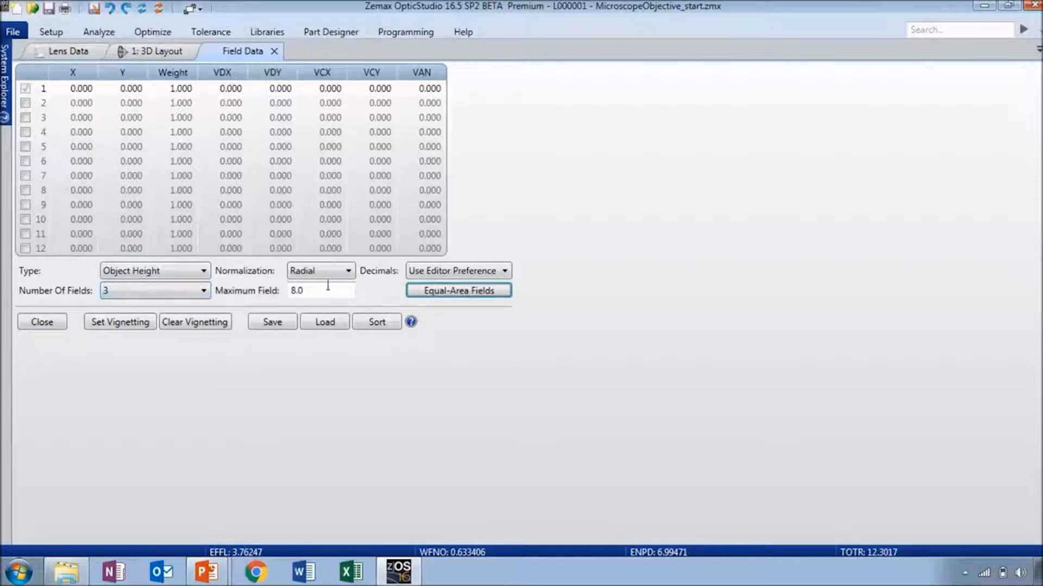
pyautogui.click(430, 298)
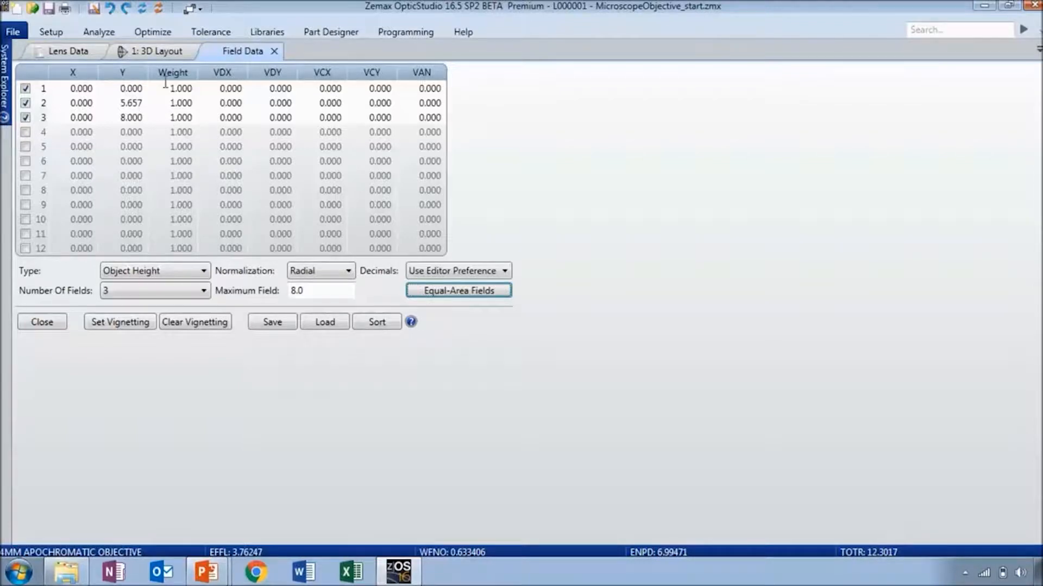
pyautogui.click(274, 51)
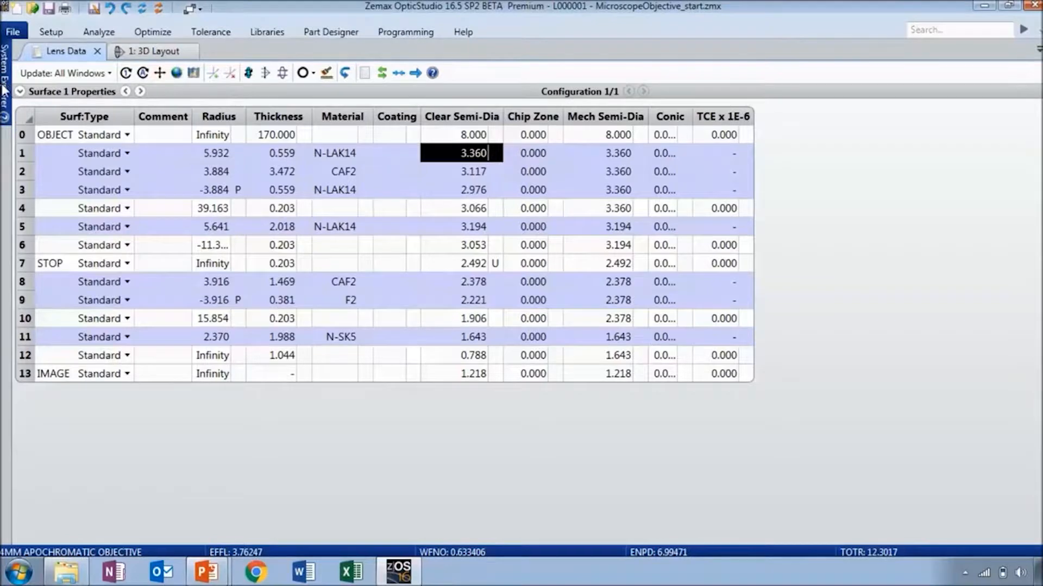
# - Apply the F, d, C (Visible) preset to the system wavelengths
pyautogui.click(19, 86)
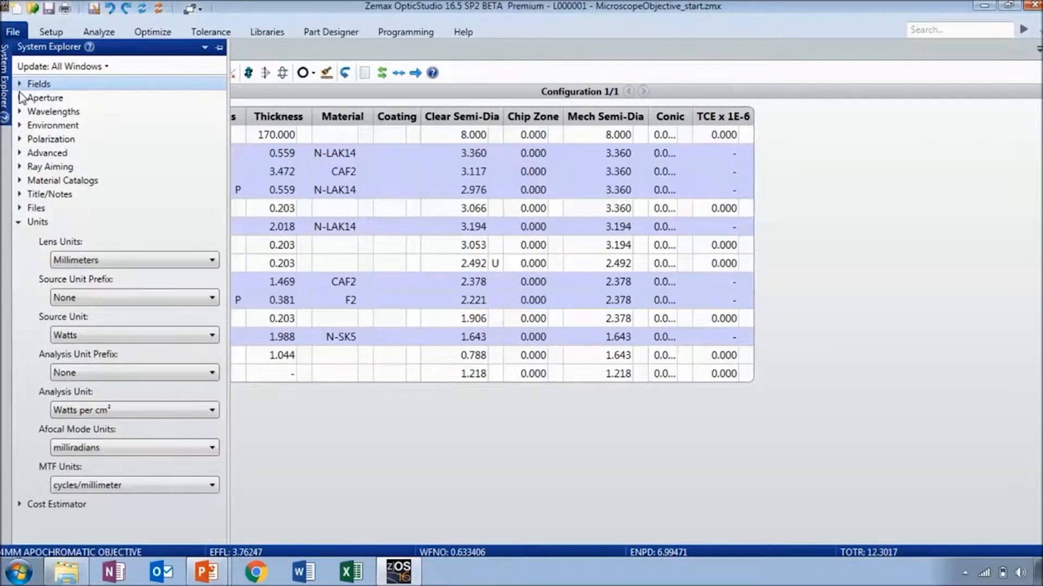
pyautogui.click(43, 114)
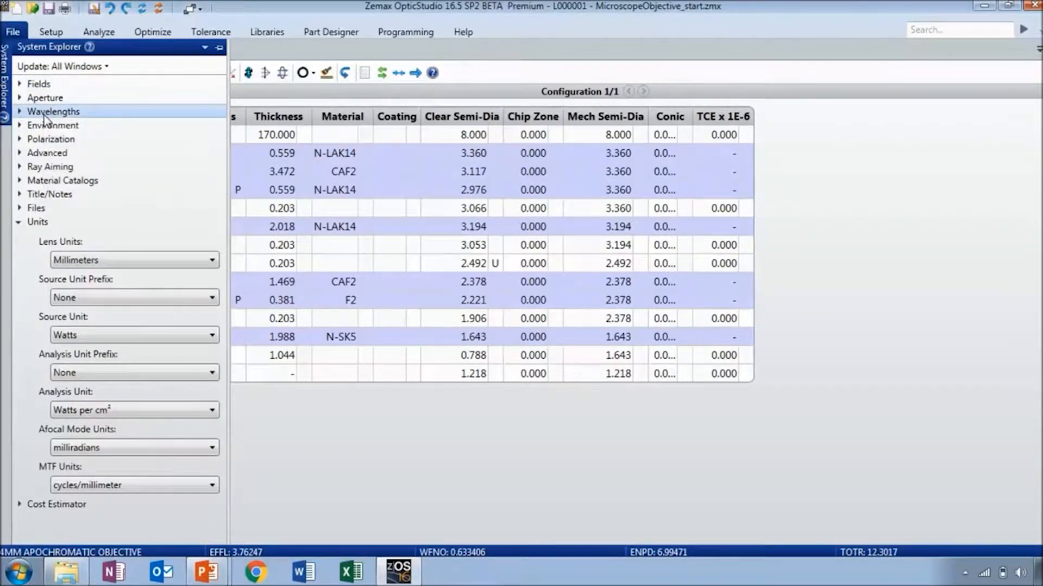
pyautogui.doubleClick(44, 114)
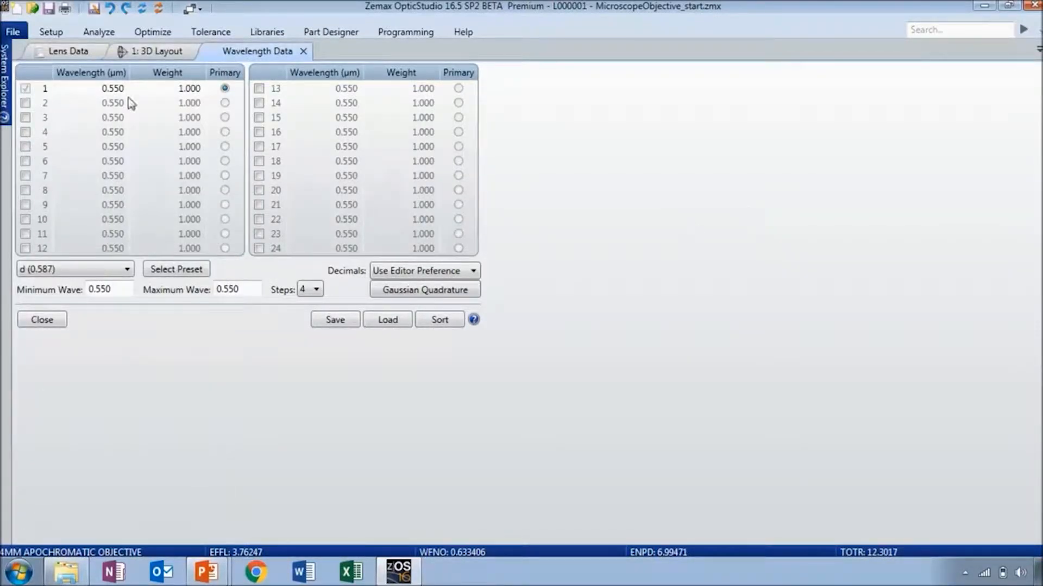
pyautogui.click(111, 274)
pyautogui.moveTo(129, 389); pyautogui.dragTo(128, 312)
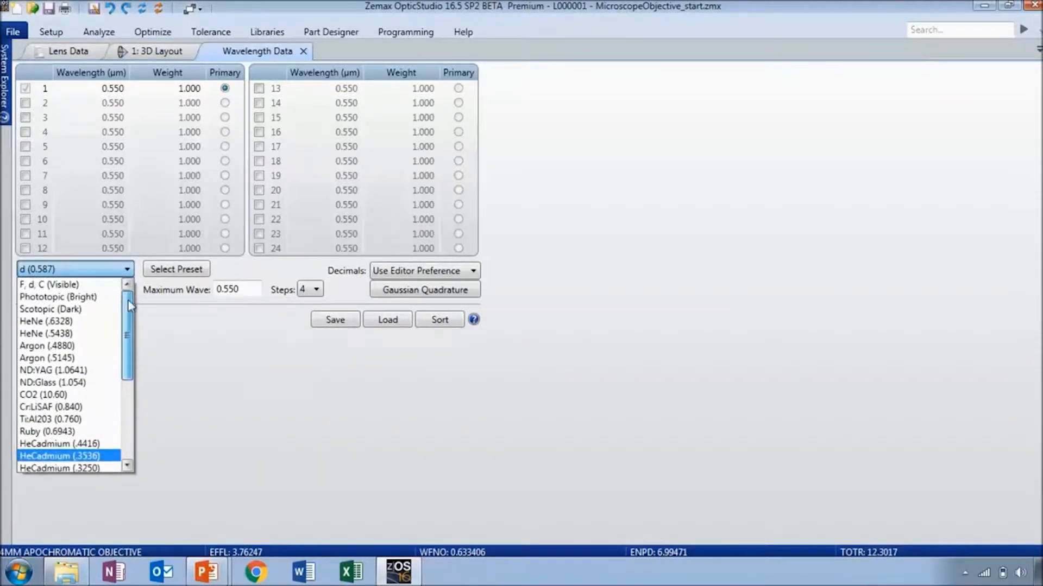
pyautogui.click(61, 288)
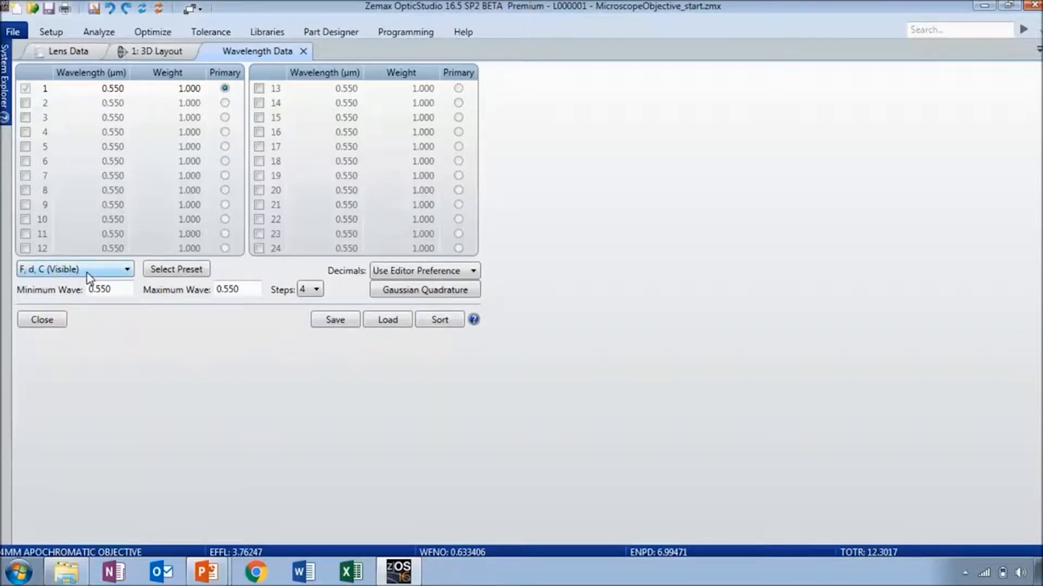
pyautogui.click(166, 274)
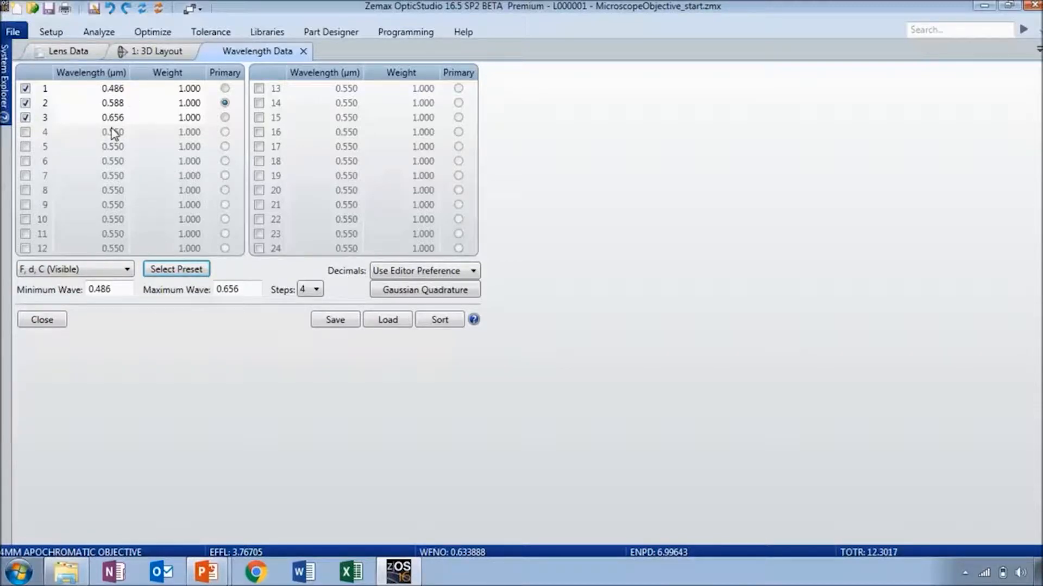
pyautogui.click(303, 51)
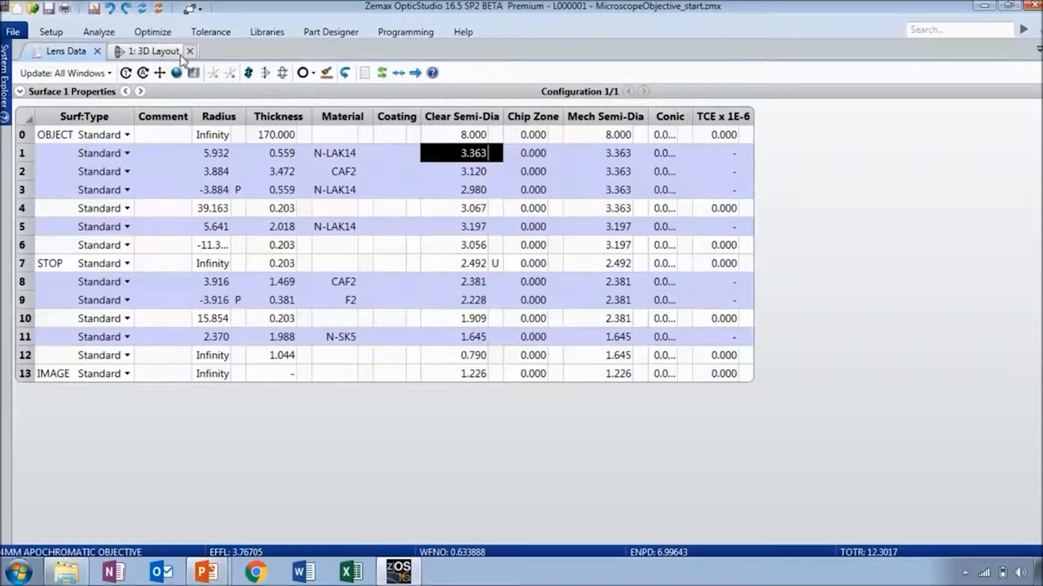
# - Inspect the objective in the 3D layout and run Quick Focus by radial spot size using the centroid
pyautogui.click(155, 53)
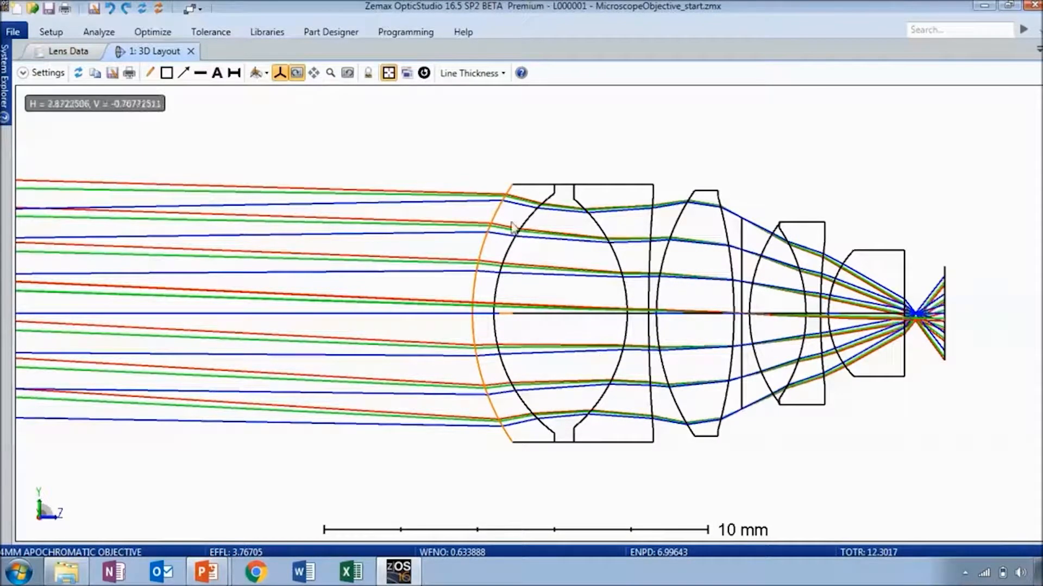
pyautogui.click(424, 73)
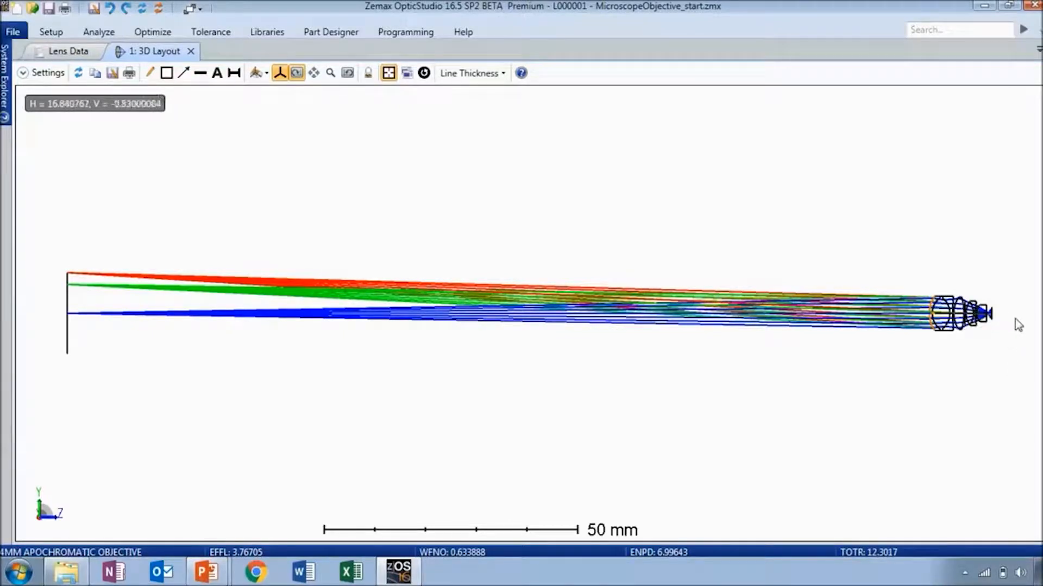
pyautogui.scroll(5, 1019, 326)
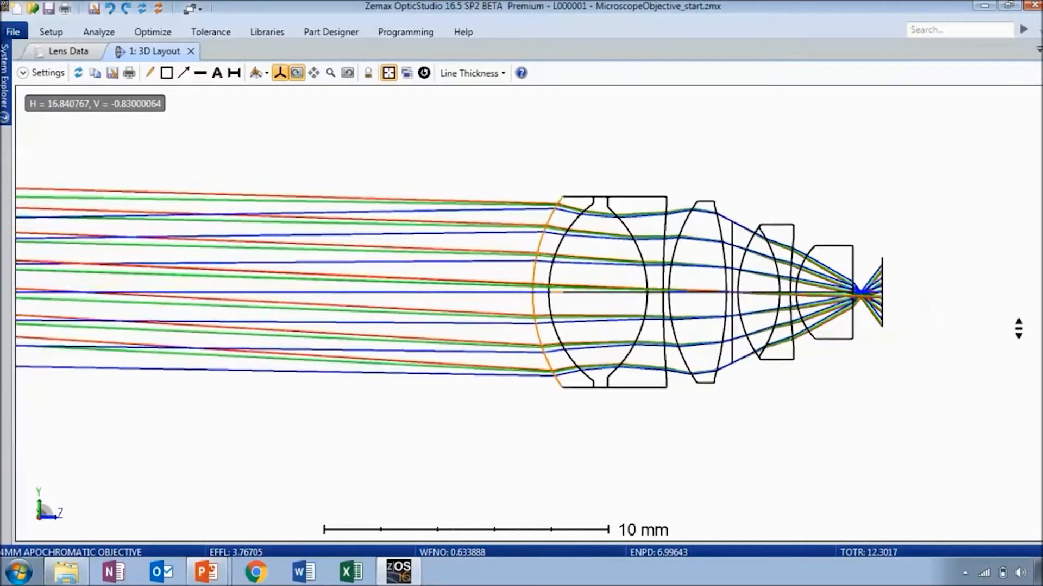
pyautogui.scroll(2, 1018, 325)
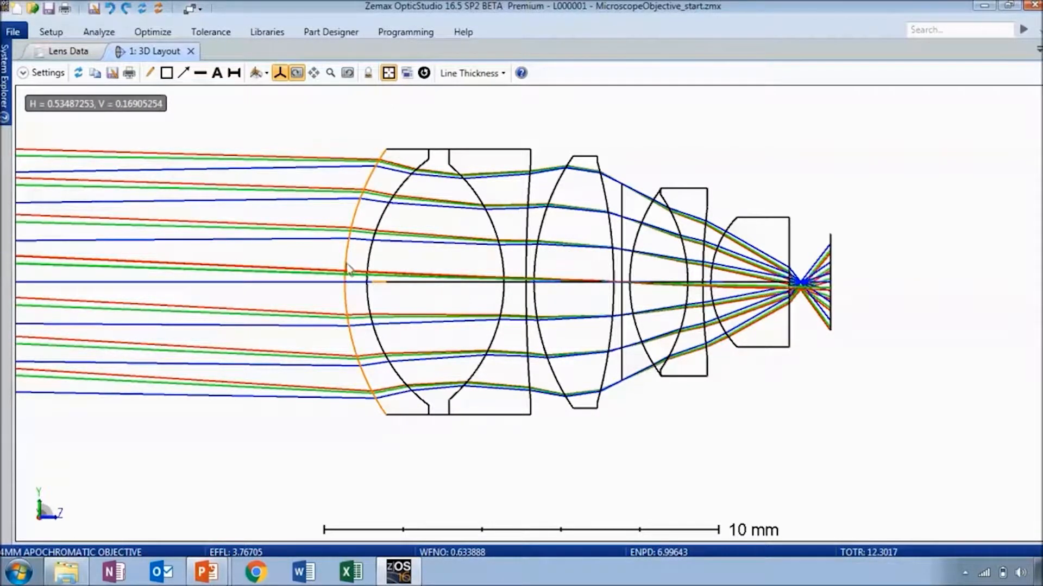
pyautogui.click(153, 32)
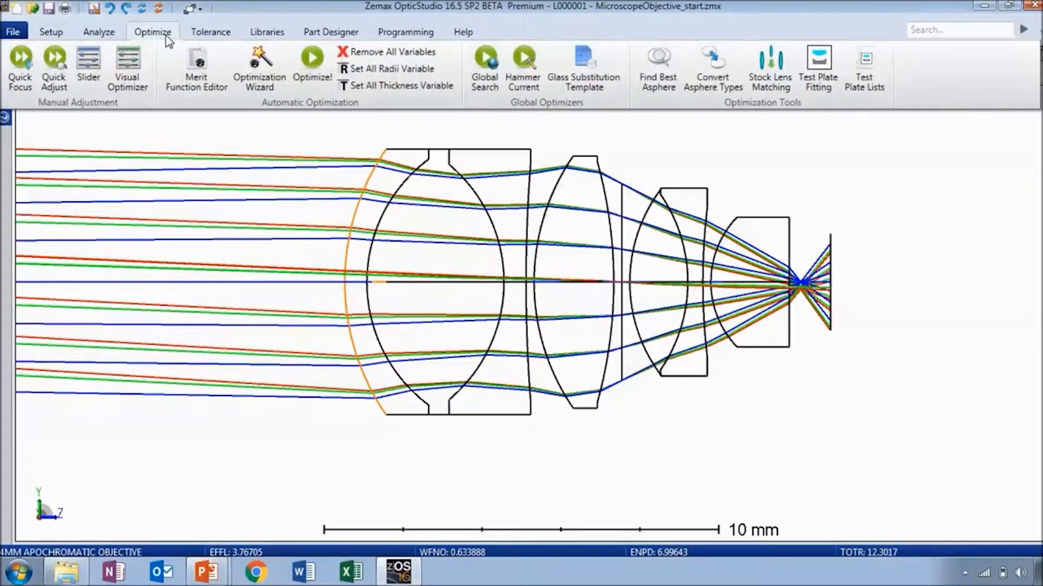
pyautogui.click(20, 70)
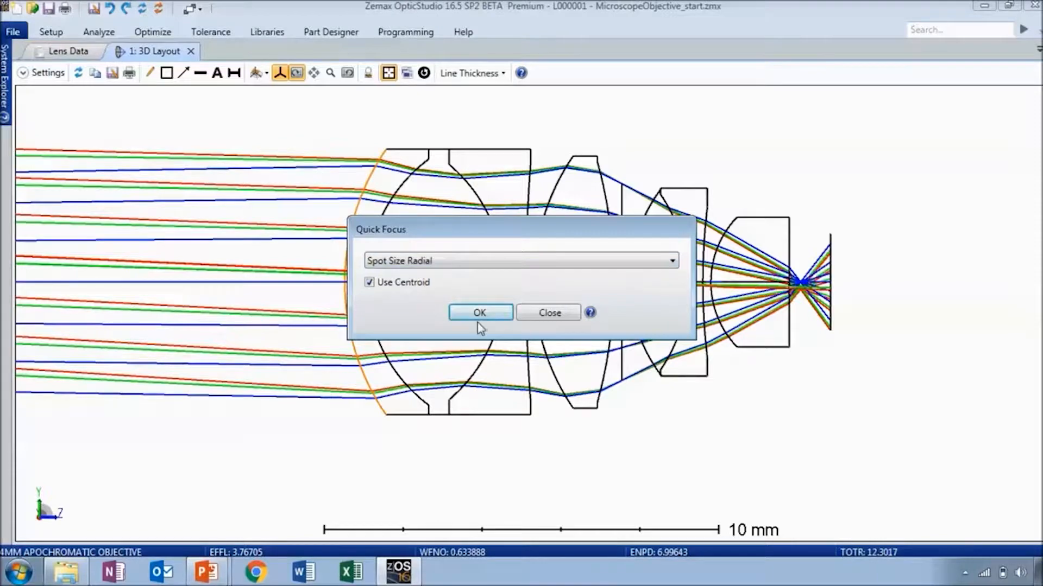
pyautogui.click(491, 314)
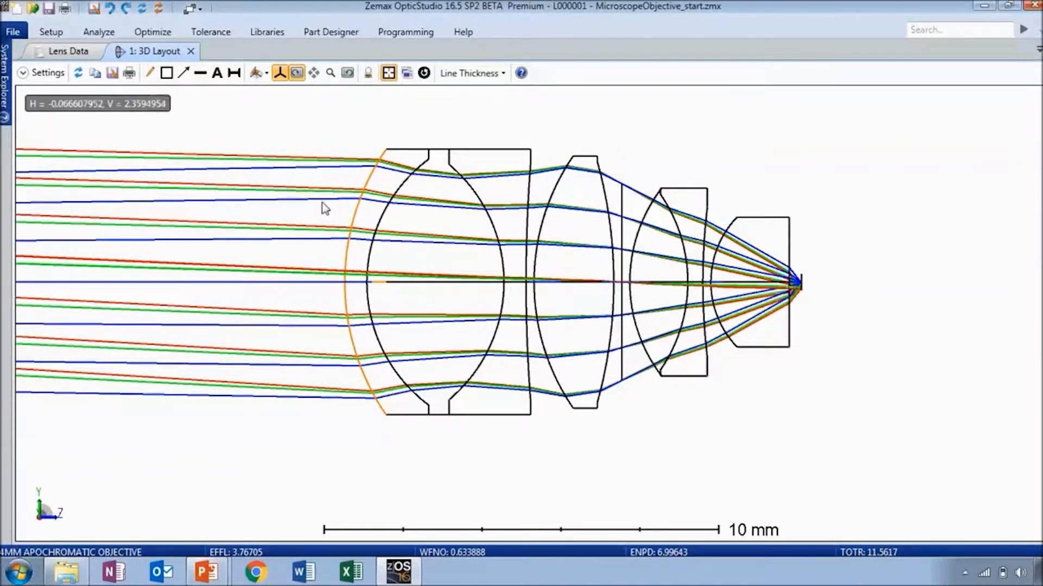
pyautogui.scroll(3, 318, 212)
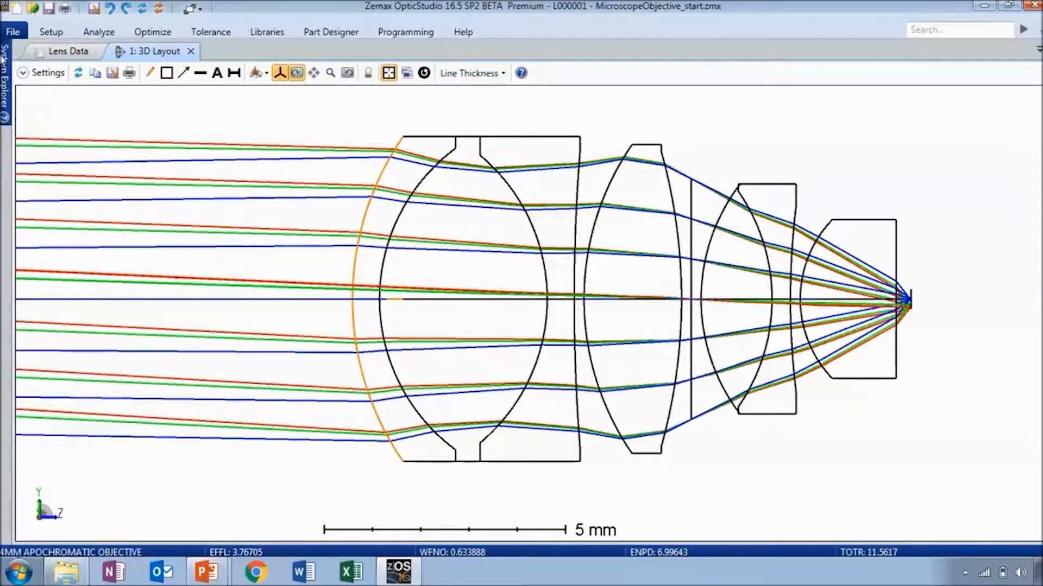
# - Configure the 3D layout to show all wavelengths and color the rays by wavelength
pyautogui.click(5, 78)
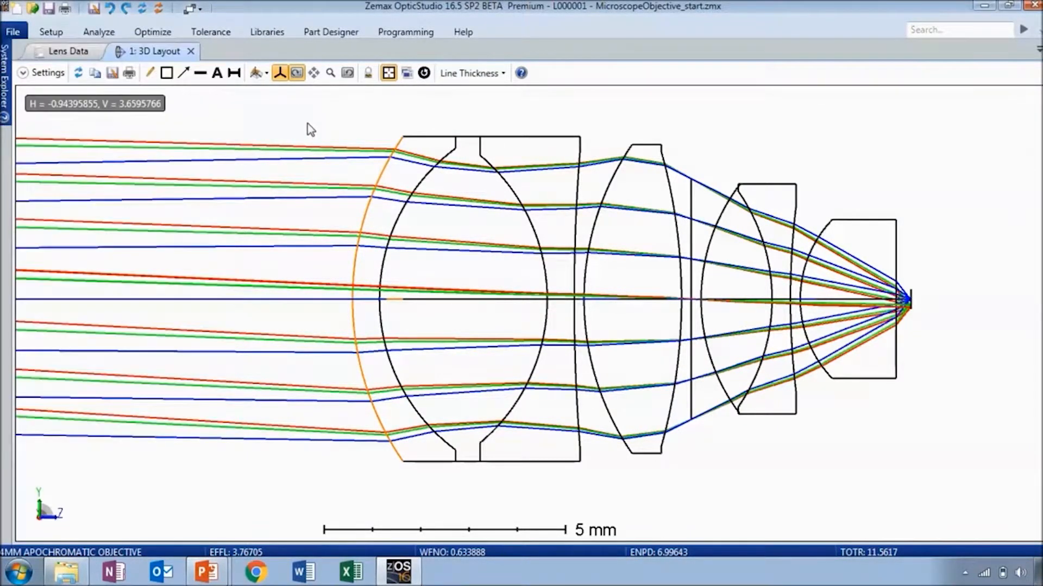
pyautogui.click(52, 74)
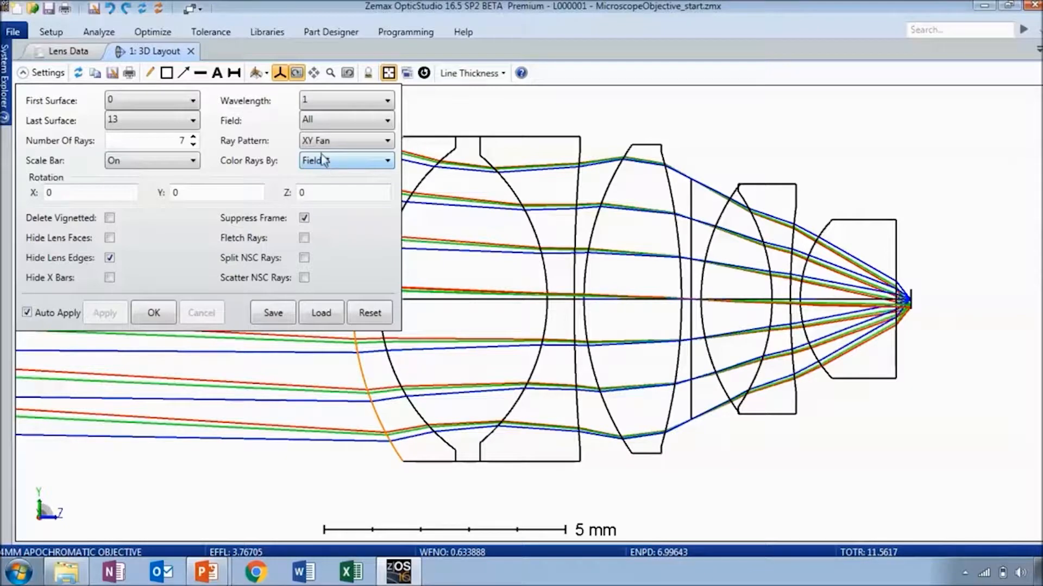
pyautogui.click(315, 101)
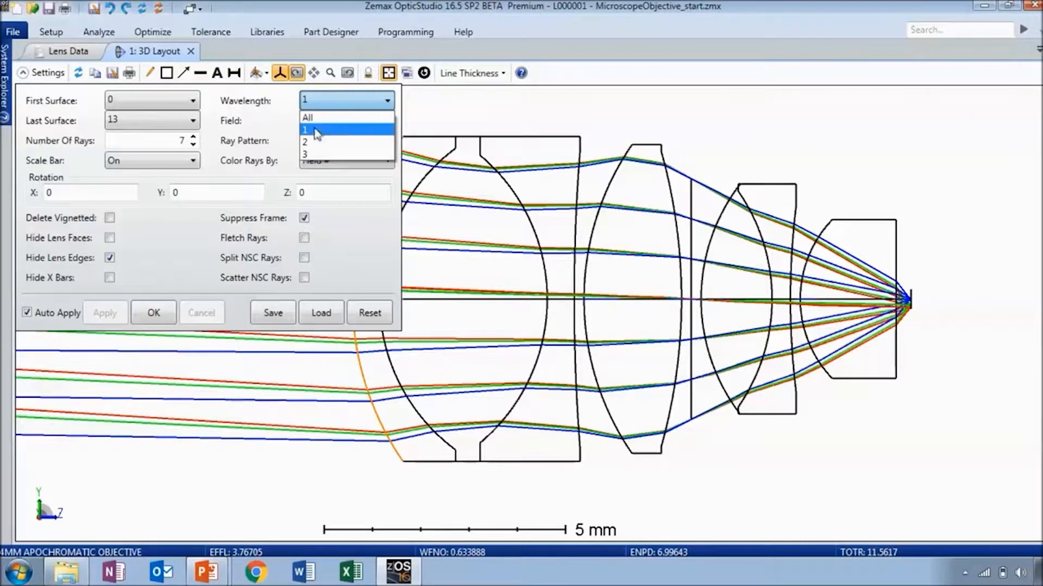
pyautogui.click(312, 119)
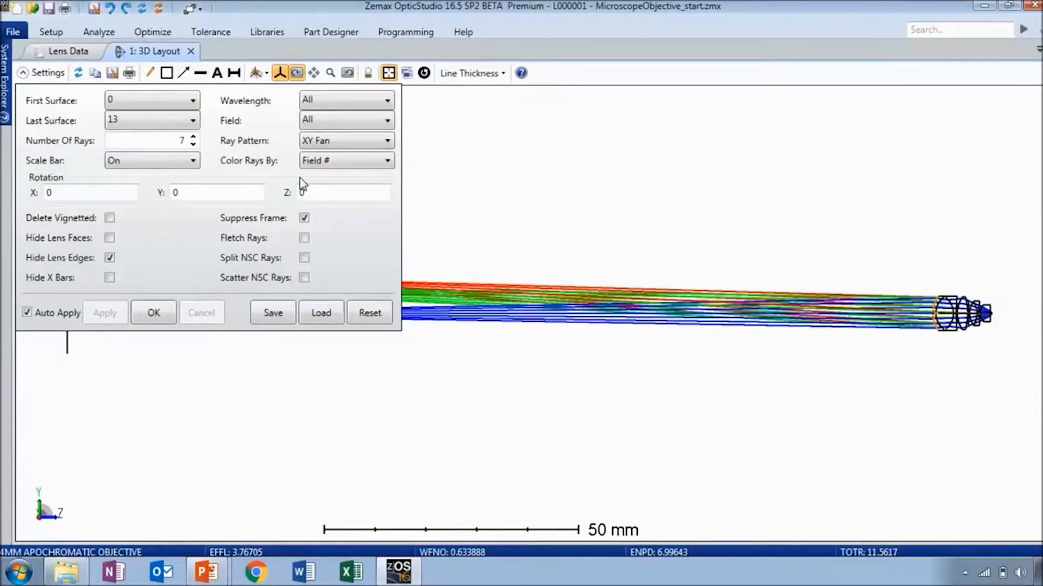
pyautogui.click(335, 162)
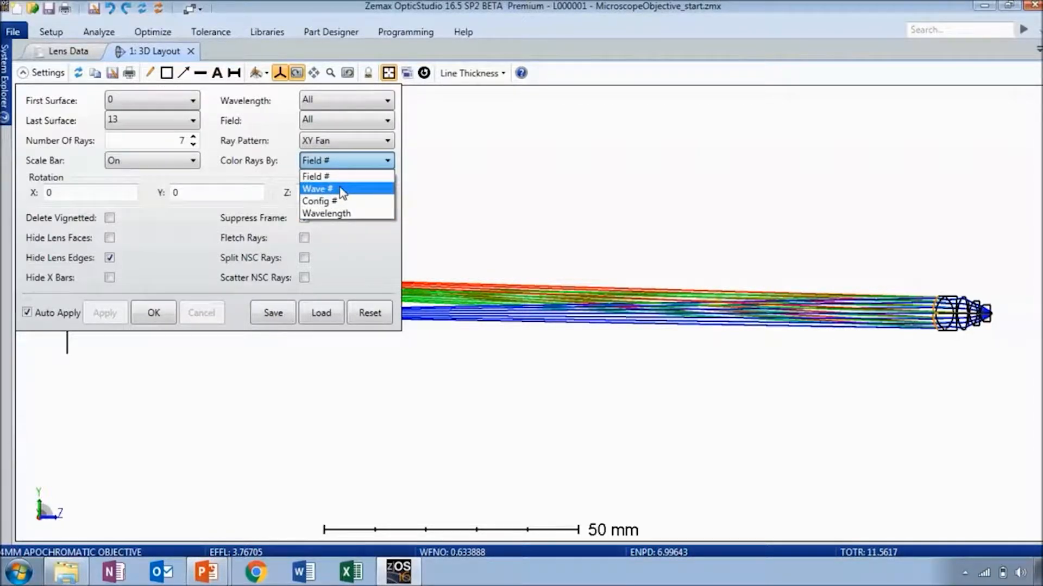
pyautogui.click(339, 214)
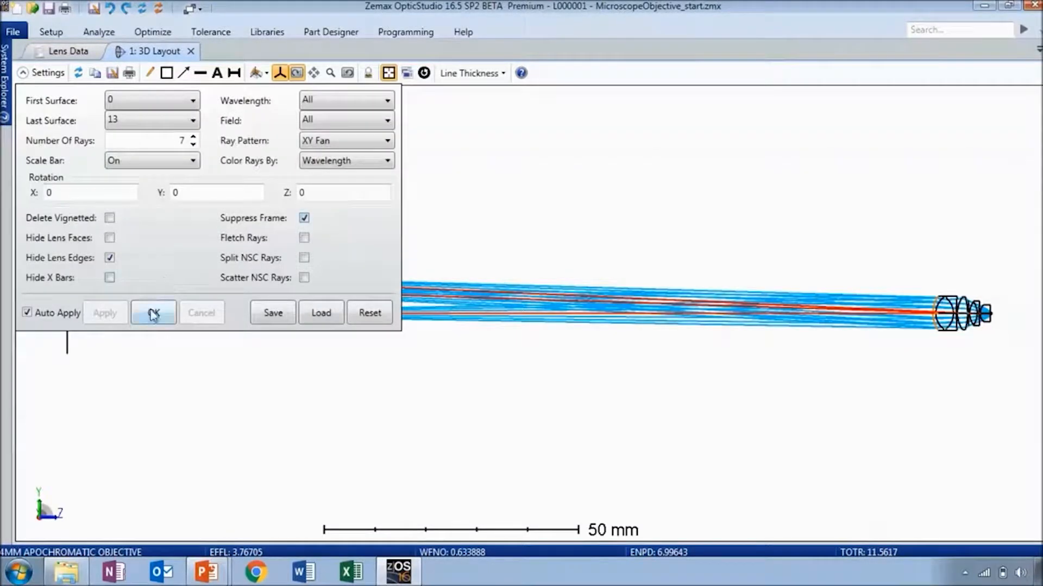
# - Close the layout settings and examine how the wavelength-colored rays converge at the image plane behind the last lens
pyautogui.click(154, 315)
pyautogui.scroll(3, 1009, 338)
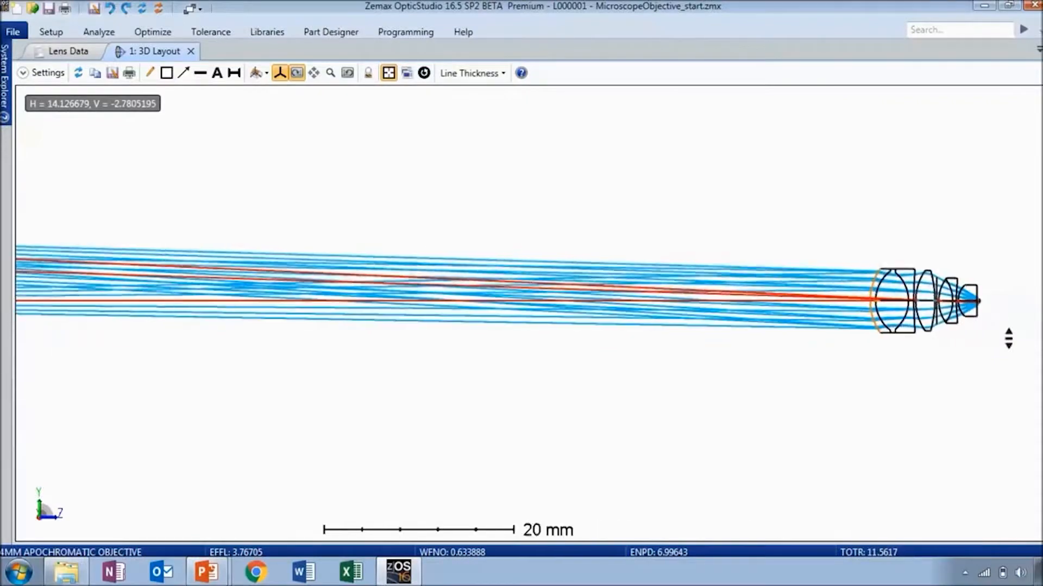
pyautogui.scroll(2, 1008, 340)
pyautogui.scroll(2, 931, 249)
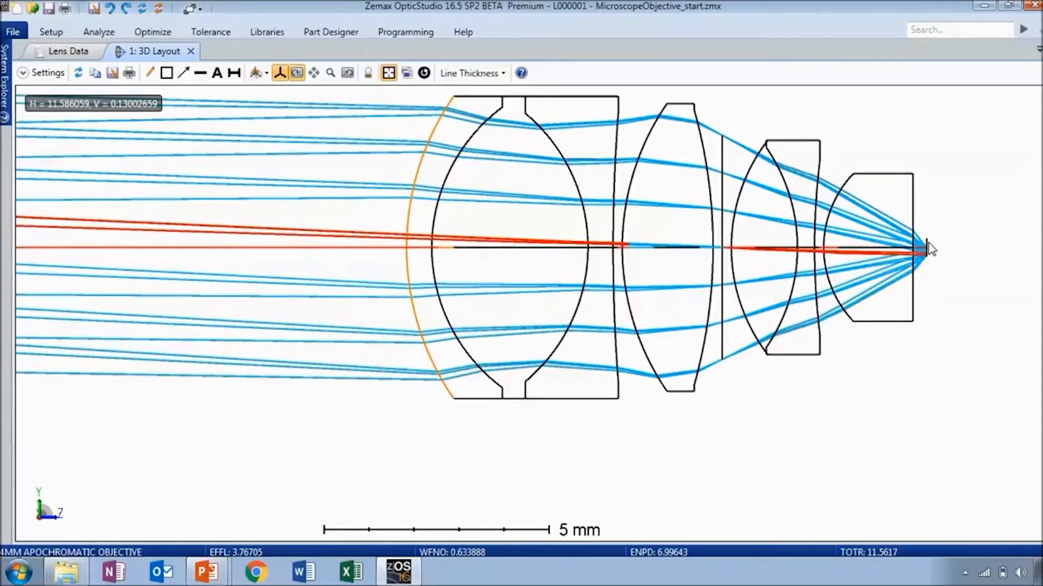
pyautogui.scroll(2, 931, 249)
pyautogui.scroll(1, 928, 271)
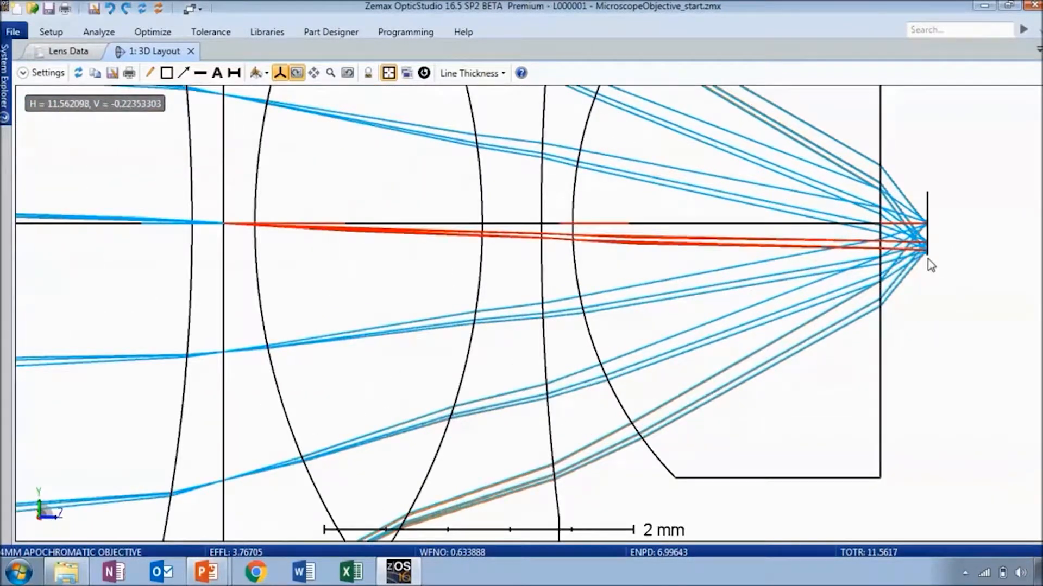
pyautogui.scroll(2, 930, 263)
pyautogui.scroll(1, 929, 263)
pyautogui.scroll(2, 937, 222)
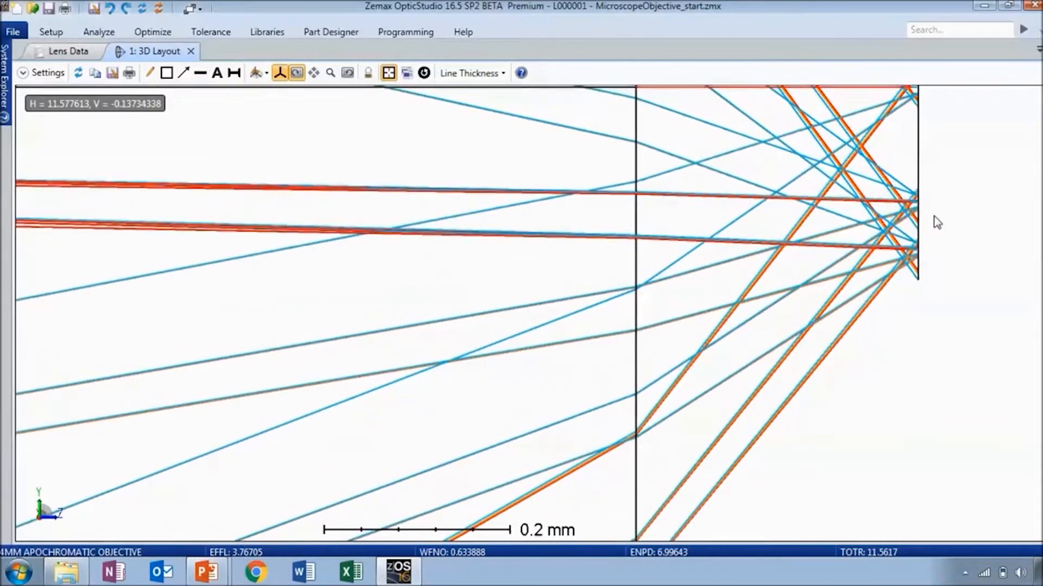
pyautogui.scroll(1, 936, 222)
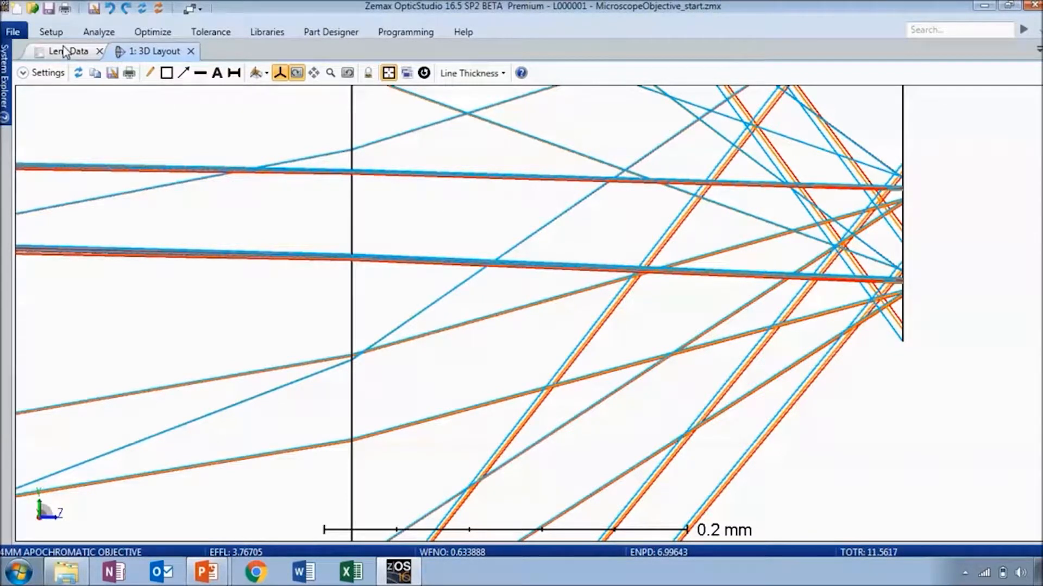
# - Create a standard spot diagram, show the Airy disk on it, and compare the on-axis spot with that disk
pyautogui.click(85, 37)
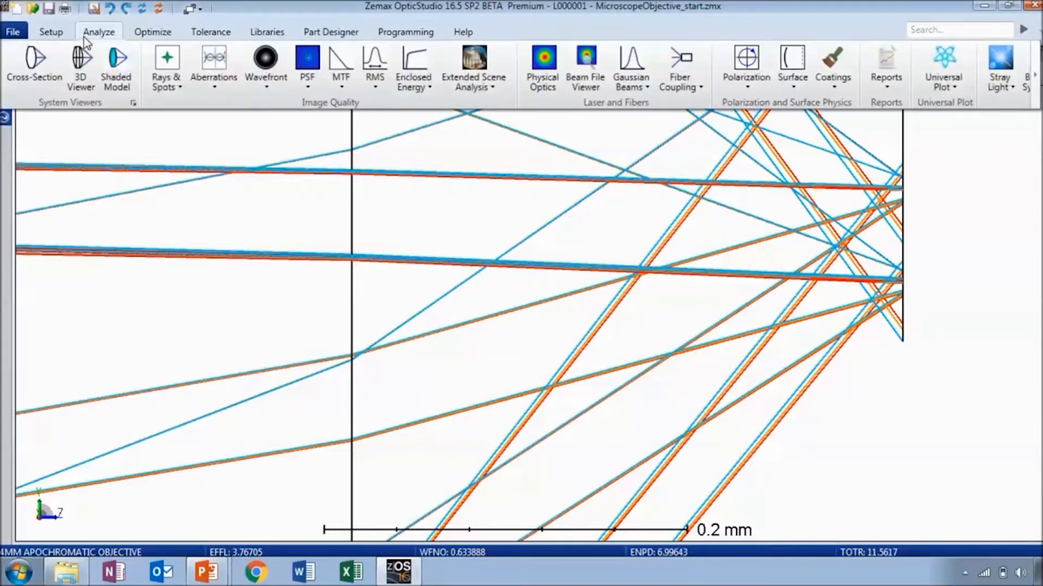
pyautogui.click(180, 91)
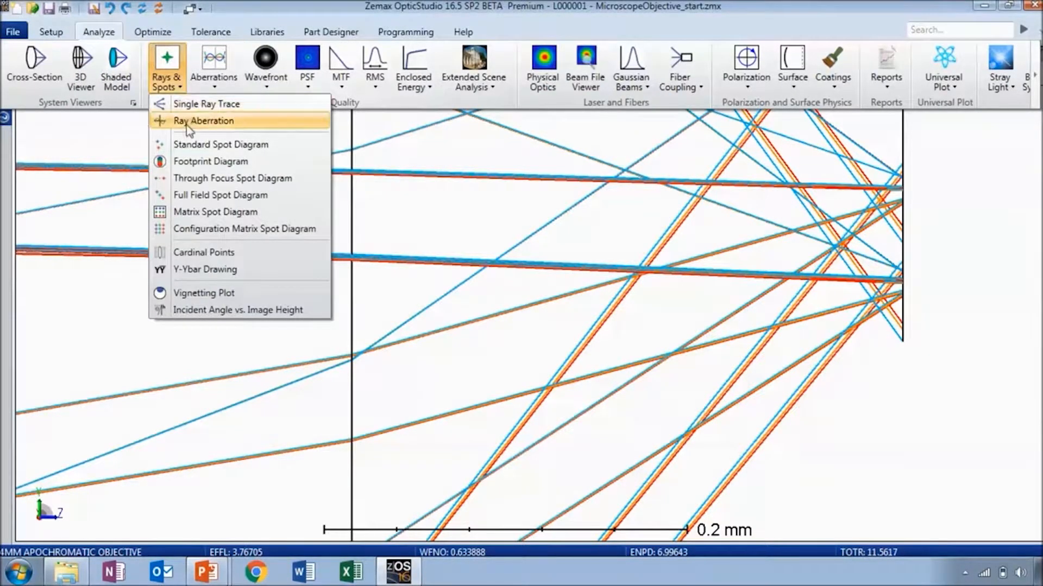
pyautogui.click(188, 146)
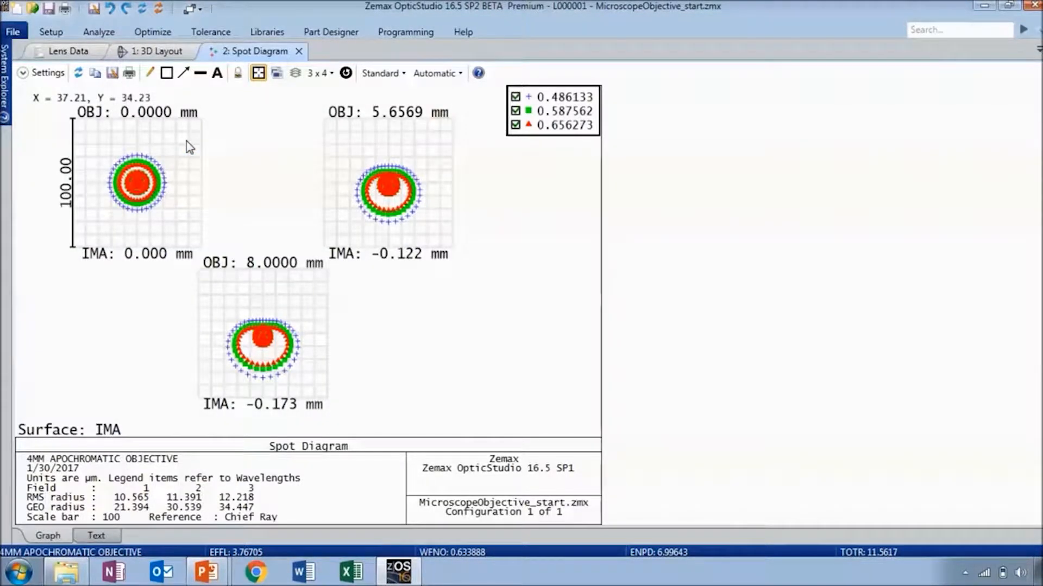
pyautogui.click(48, 74)
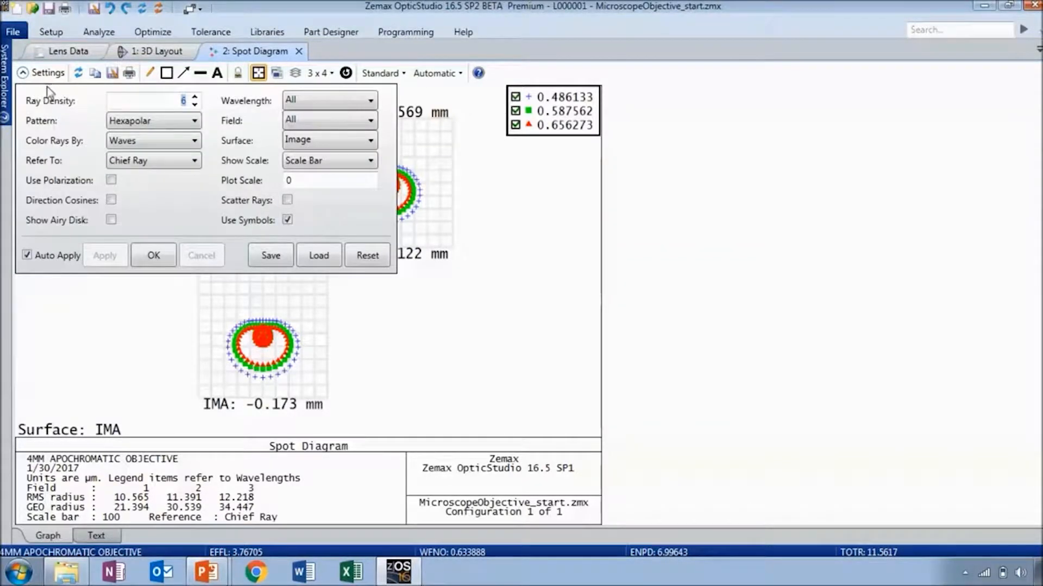
pyautogui.click(111, 220)
pyautogui.click(153, 253)
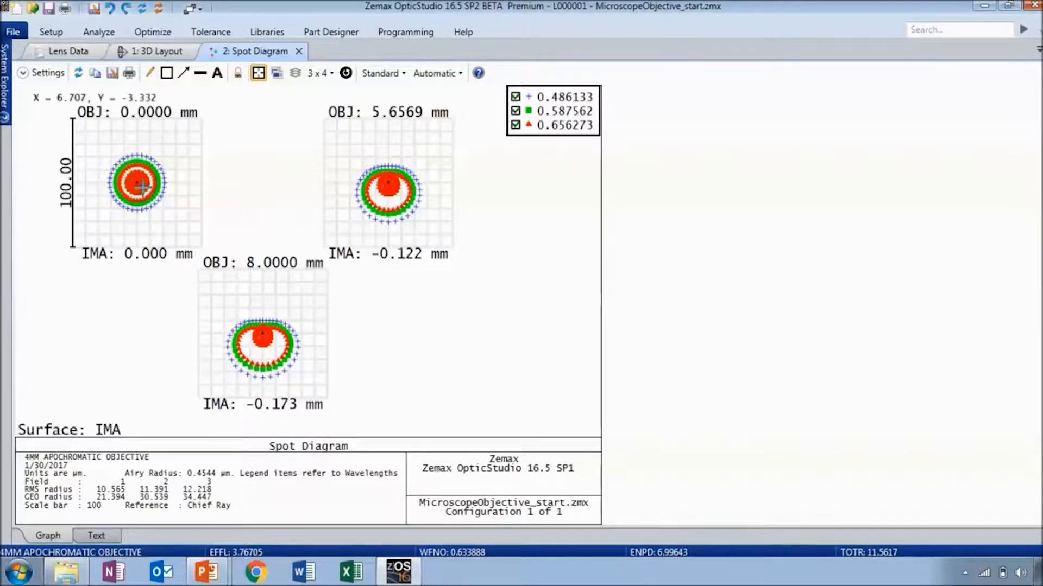
pyautogui.scroll(3, 138, 179)
pyautogui.scroll(3, 138, 179)
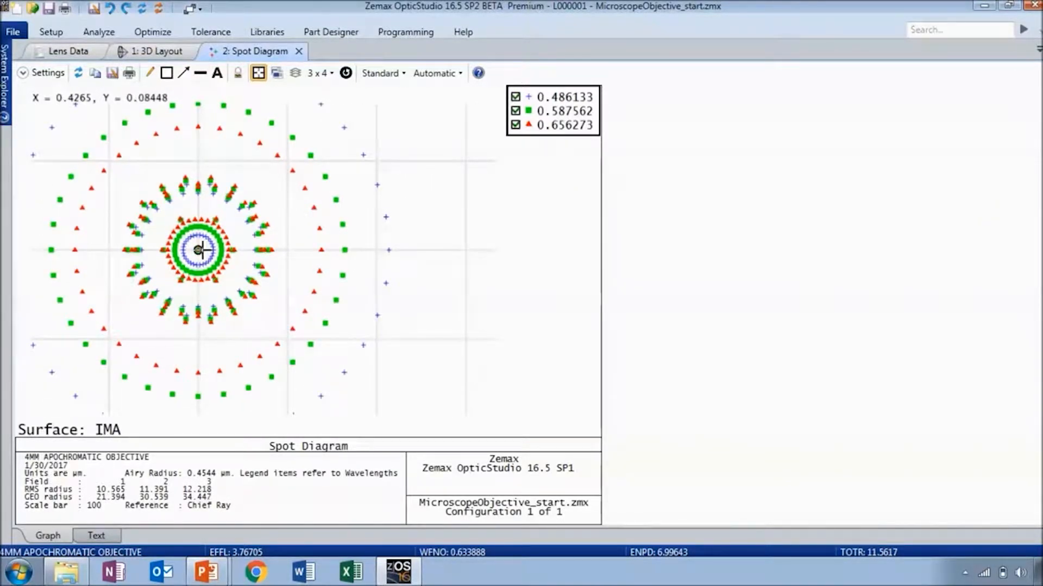
pyautogui.click(345, 72)
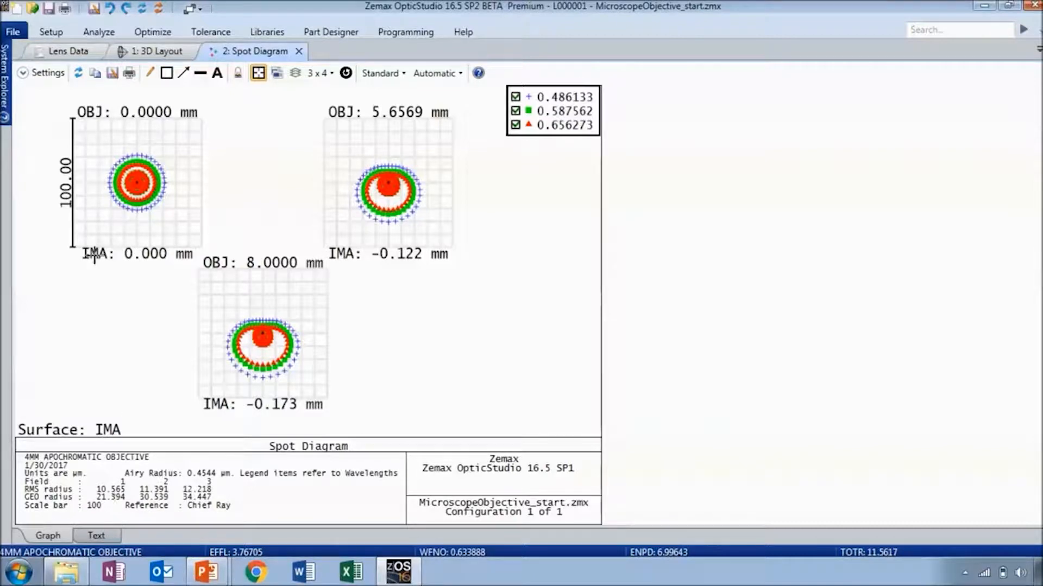
# - Create a ray aberration fan plot and examine the Py curves of the on-axis field and the 8 mm field
pyautogui.click(107, 33)
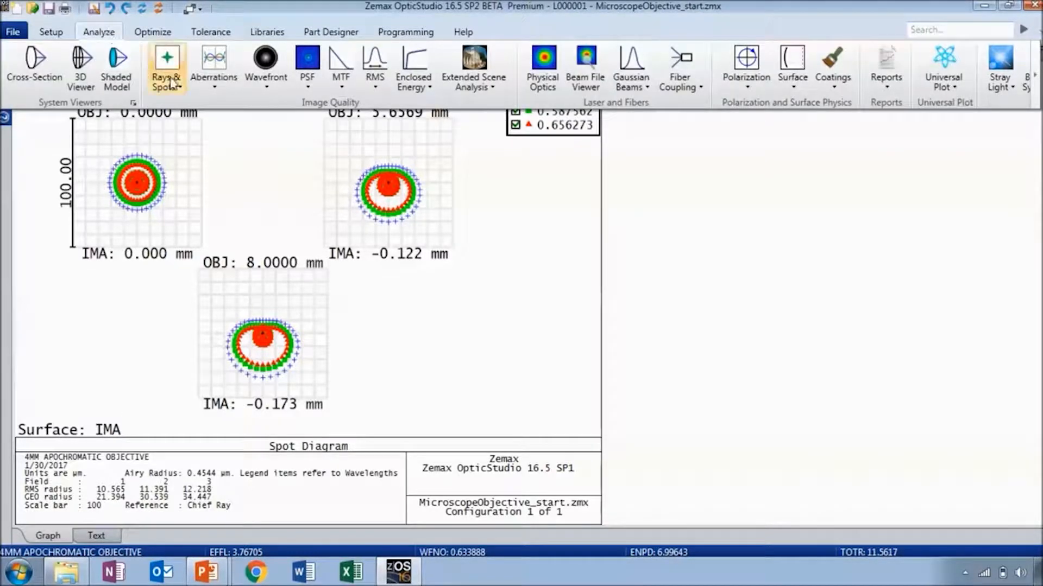
pyautogui.click(208, 85)
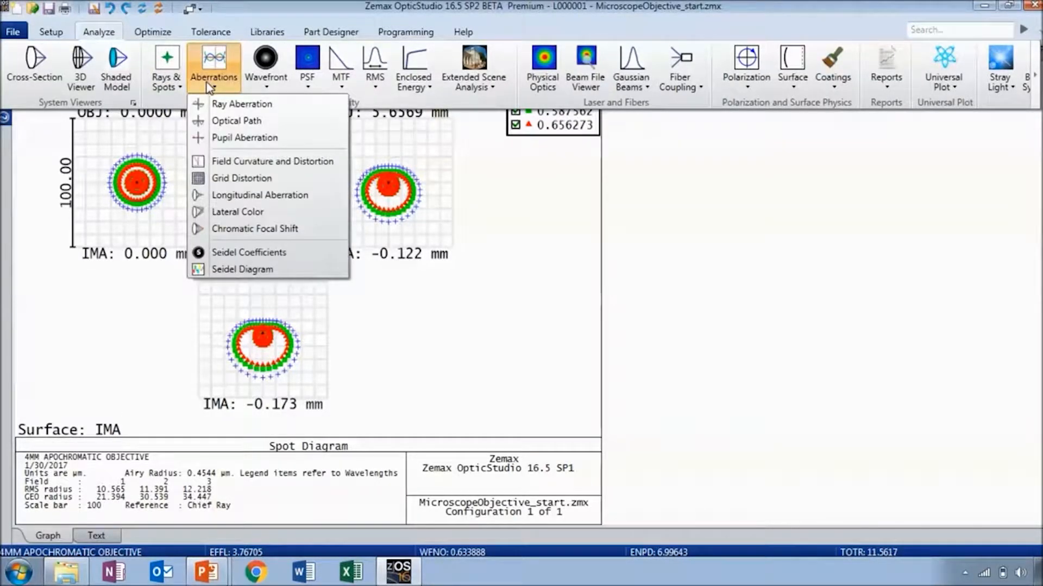
pyautogui.click(247, 106)
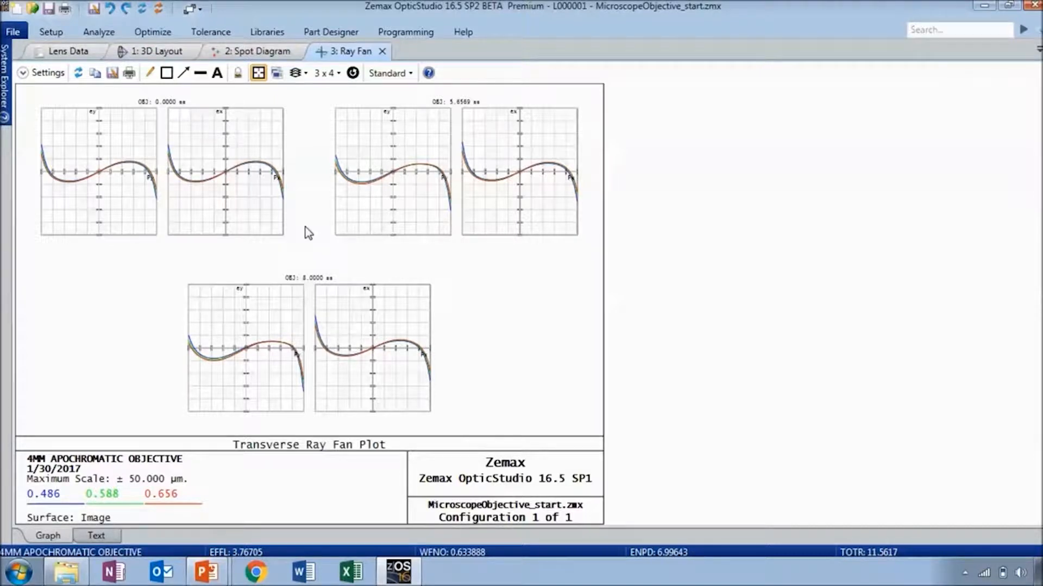
pyautogui.scroll(5, 96, 168)
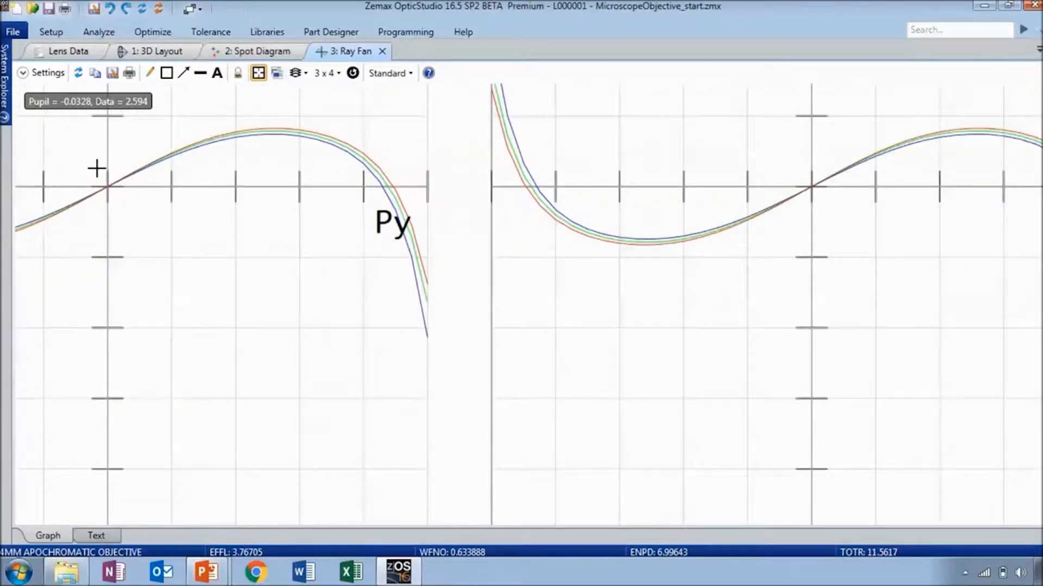
pyautogui.scroll(4, 92, 195)
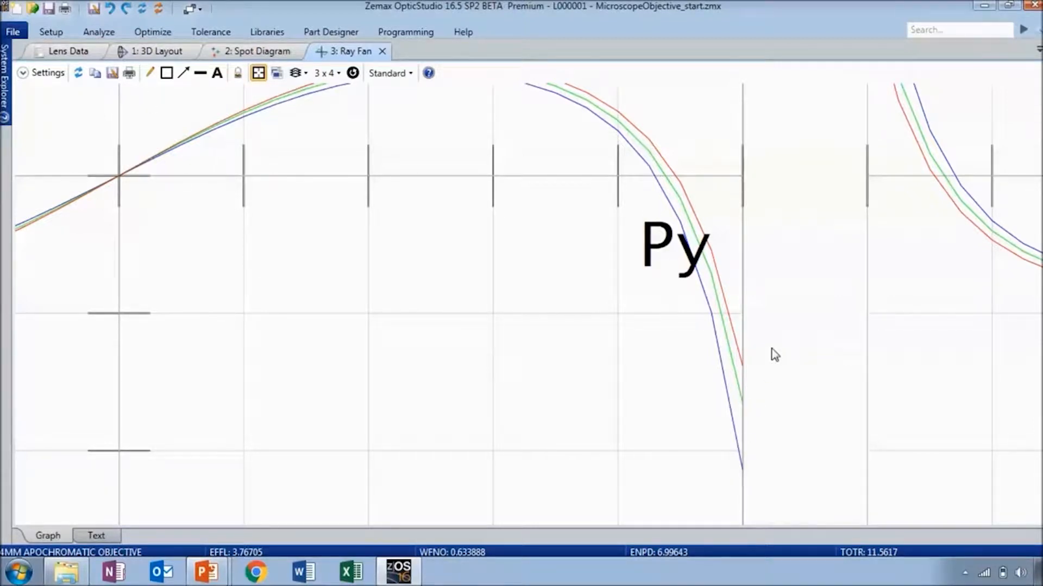
pyautogui.scroll(-10, 774, 354)
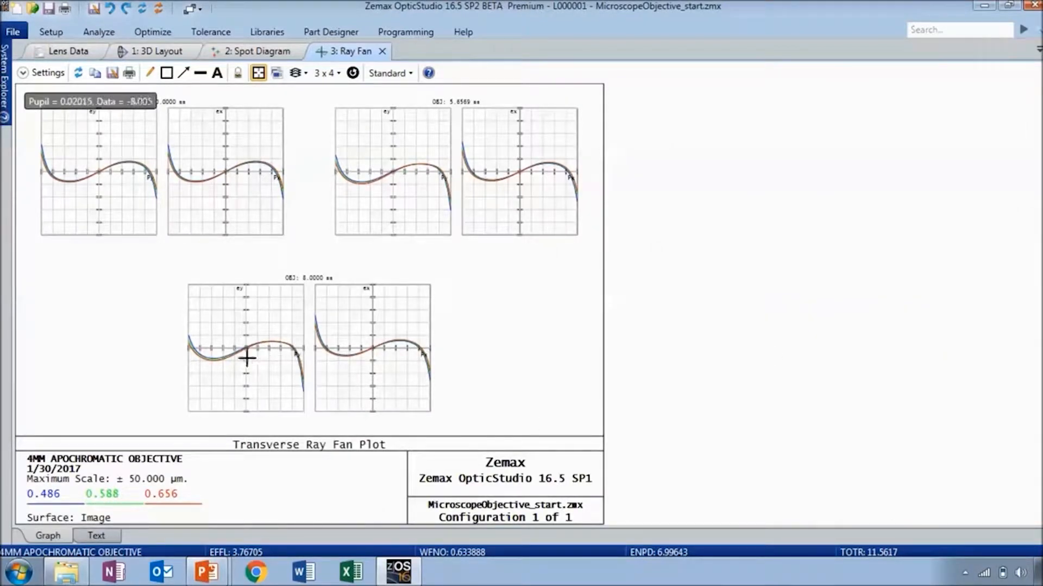
pyautogui.scroll(10, 242, 345)
pyautogui.scroll(6, 232, 364)
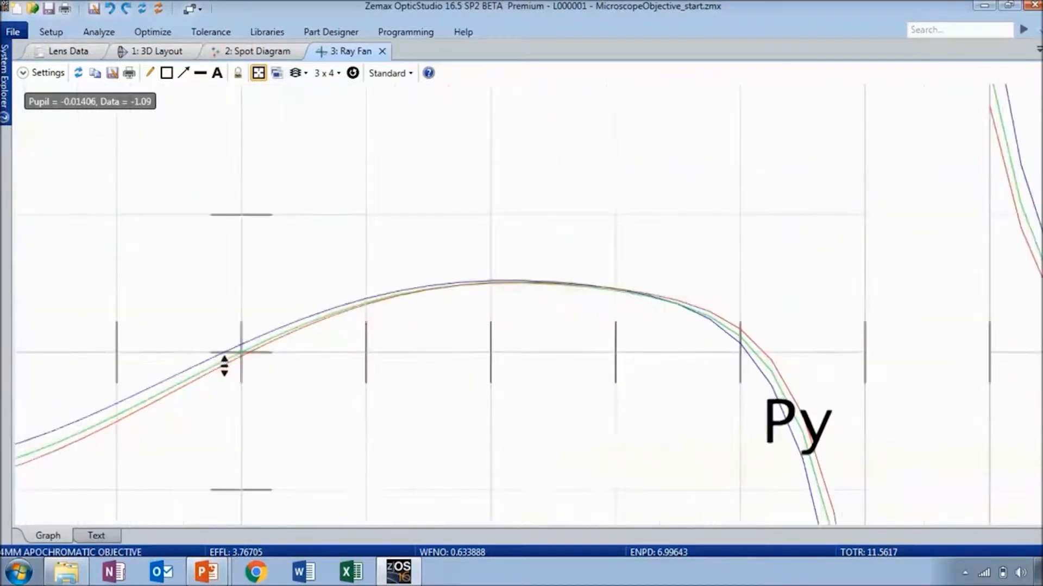
pyautogui.scroll(2, 228, 356)
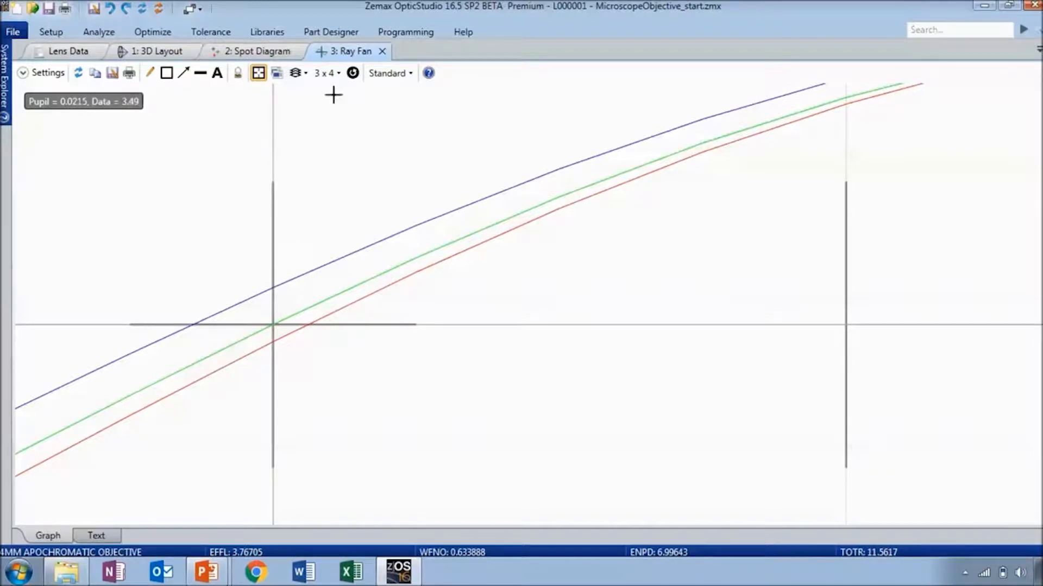
pyautogui.click(353, 73)
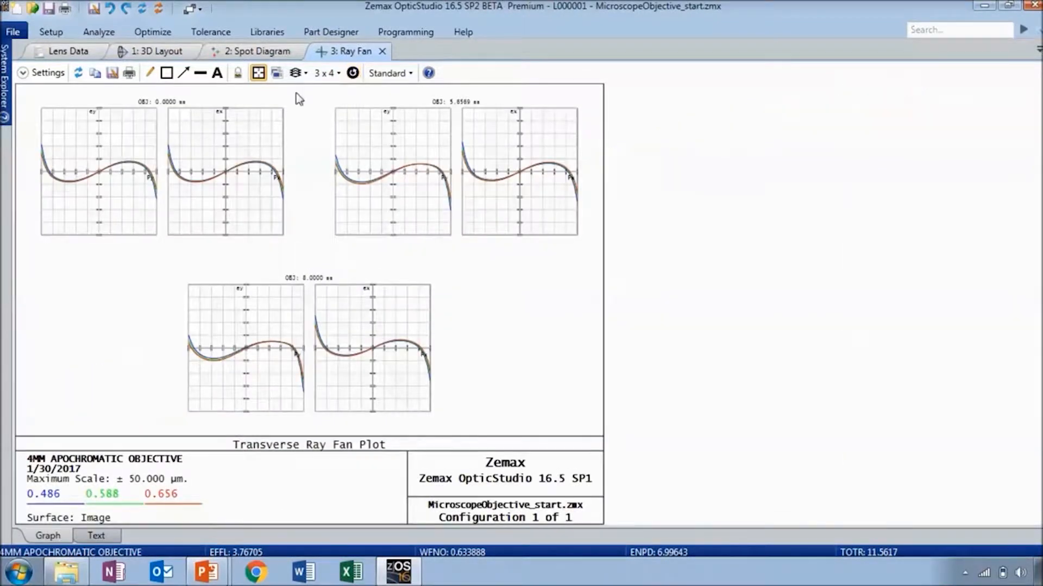
# - Run an Image Simulation of the objective and review its source bitmap and convolution settings alongside the system wavelengths
pyautogui.click(106, 33)
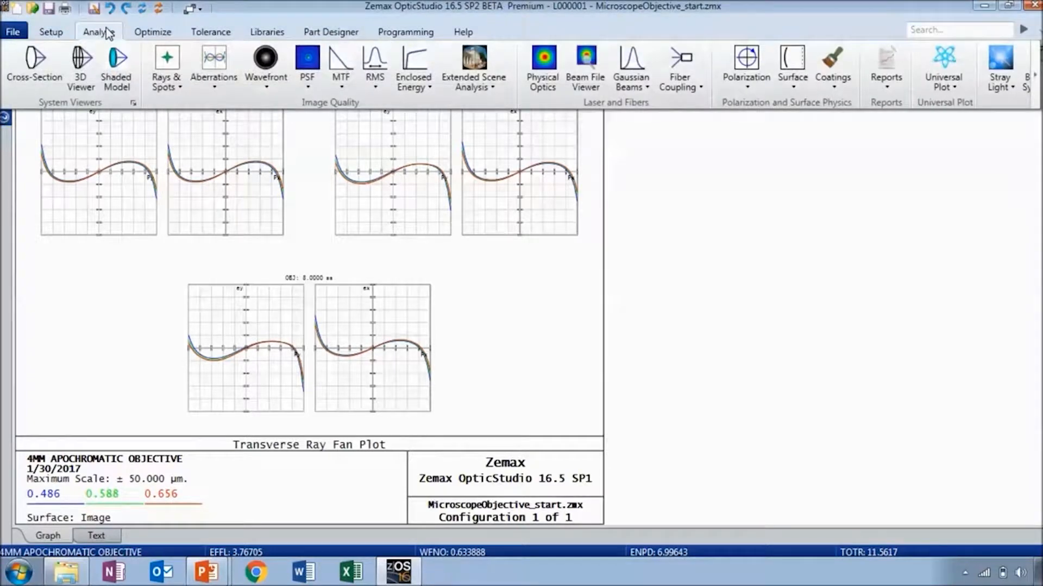
pyautogui.click(493, 92)
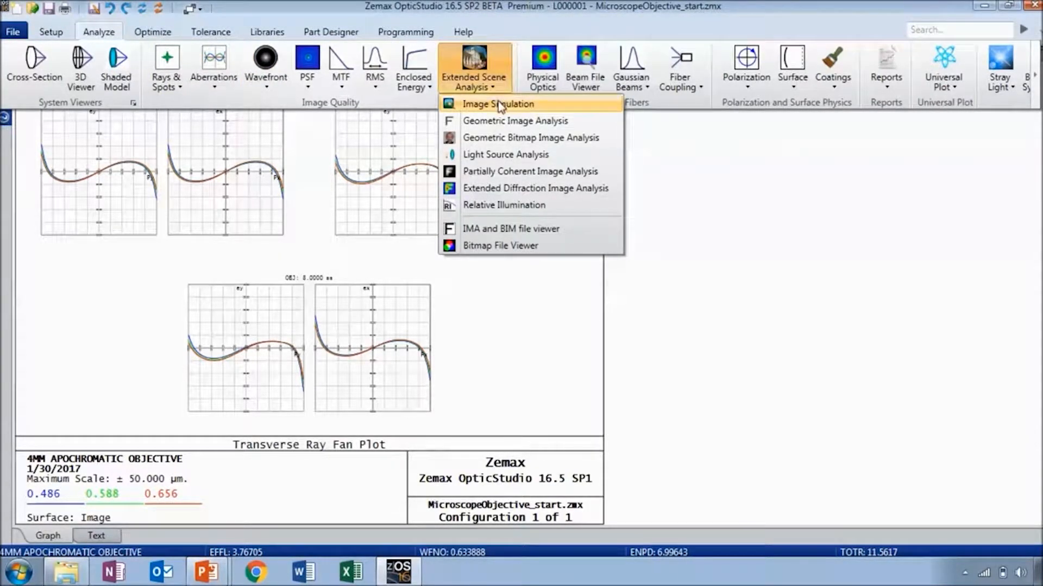
pyautogui.click(497, 102)
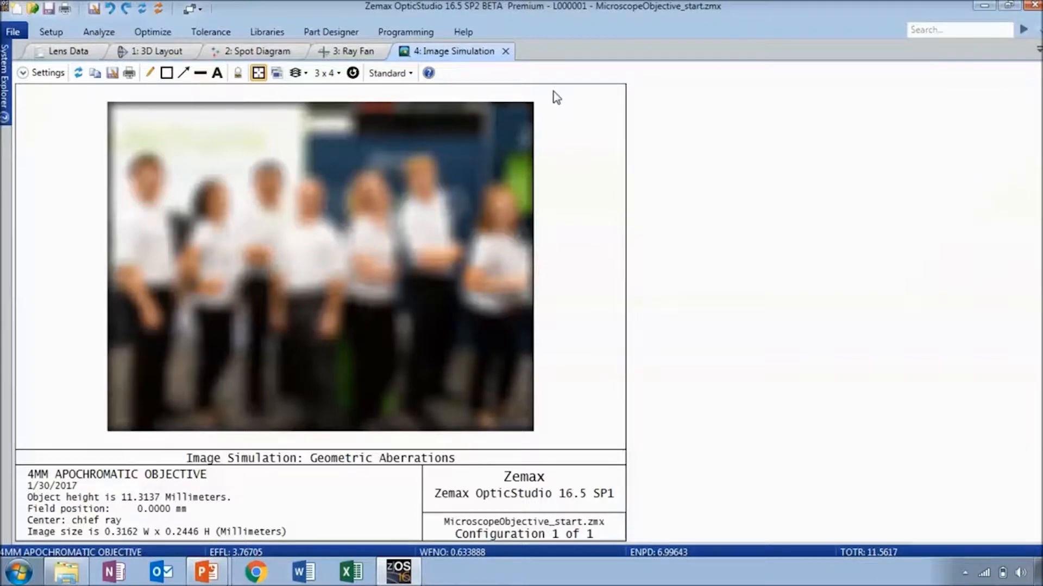
pyautogui.click(47, 74)
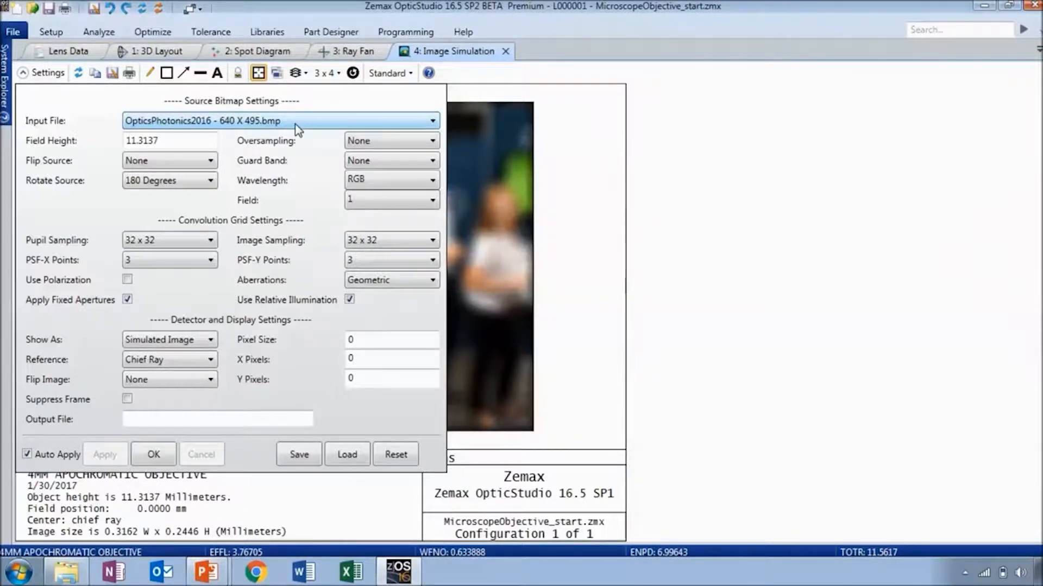
pyautogui.click(5, 81)
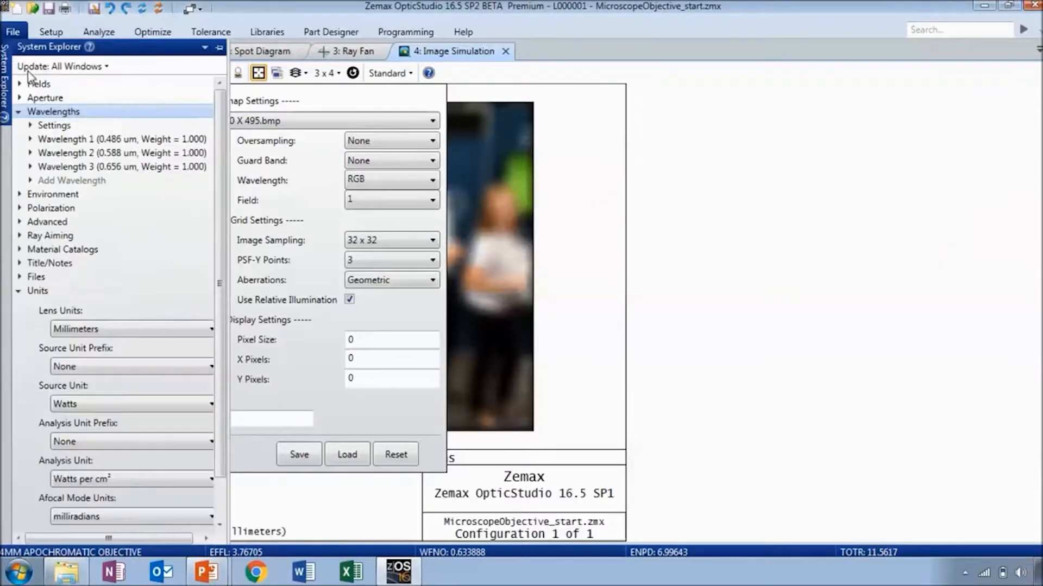
pyautogui.click(392, 106)
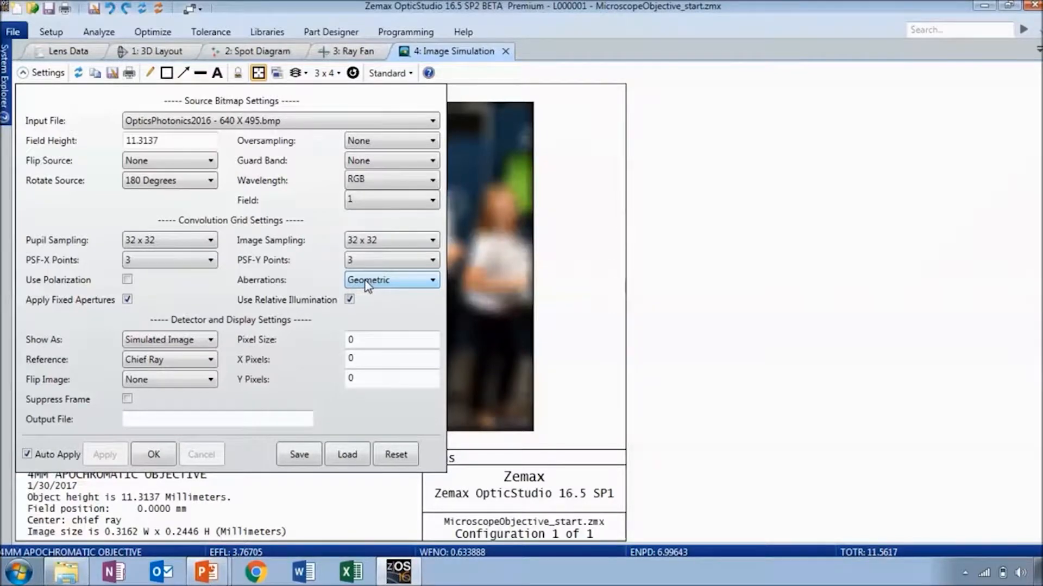
pyautogui.click(42, 79)
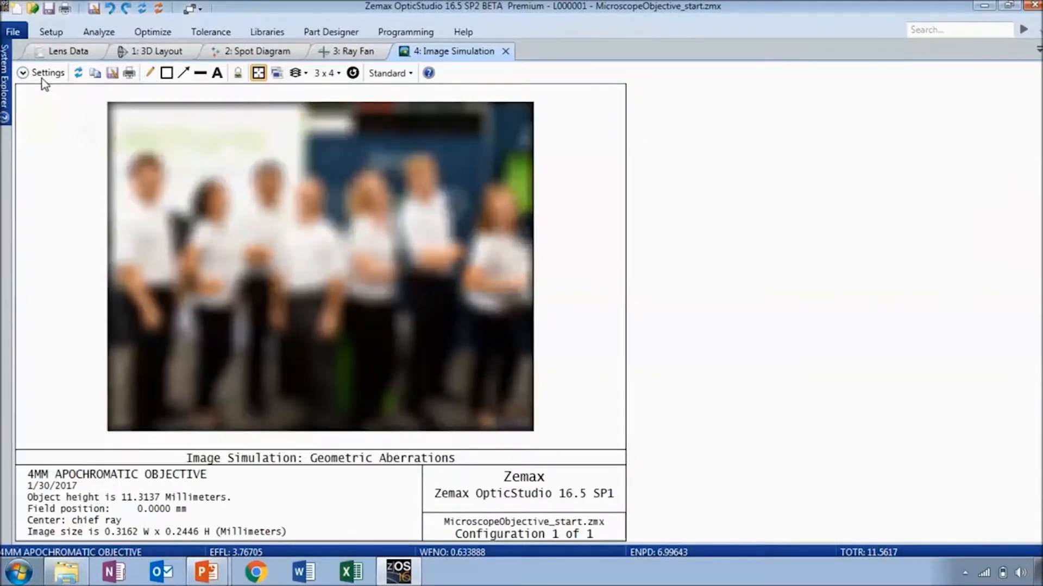
# - Set the Image Simulation's aberrations to None to display the aberration-free image
pyautogui.click(42, 76)
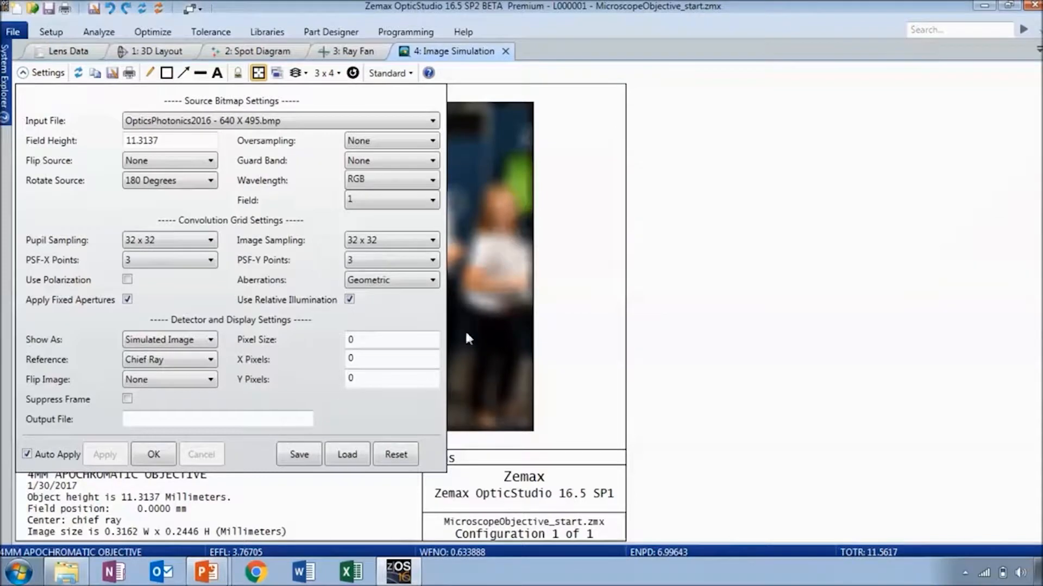
pyautogui.click(419, 285)
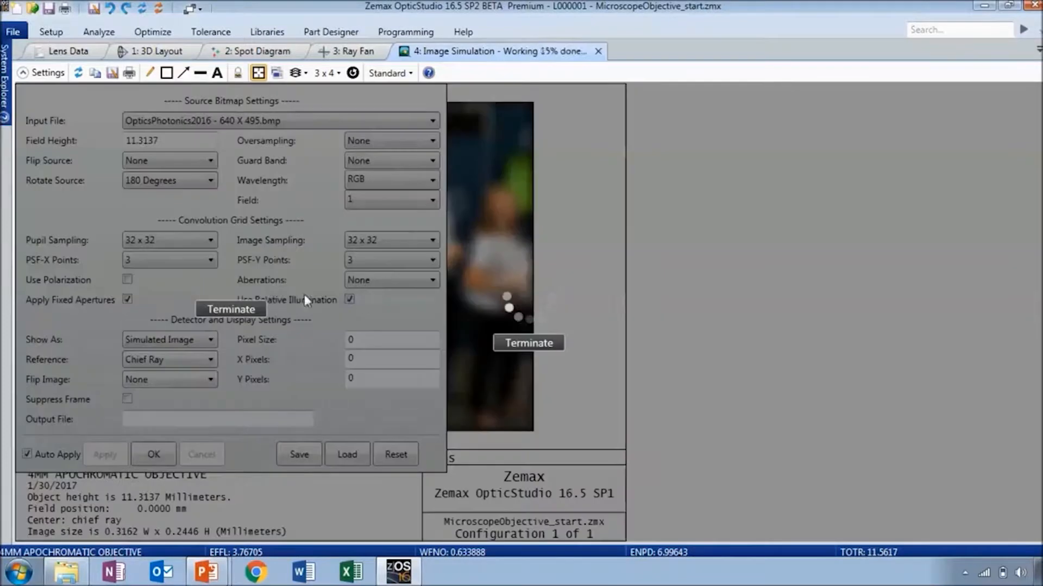
pyautogui.click(361, 299)
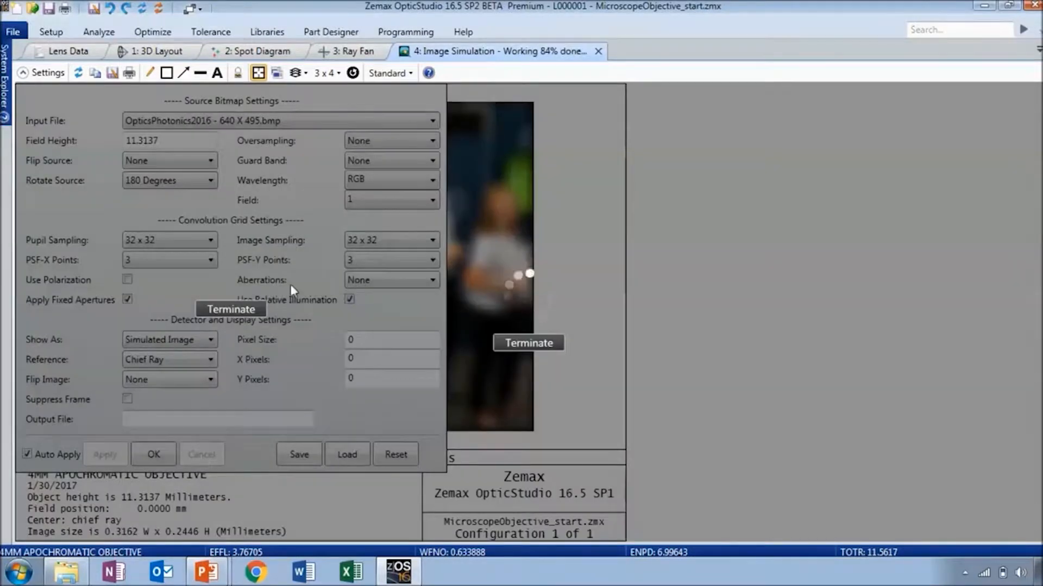
pyautogui.click(47, 74)
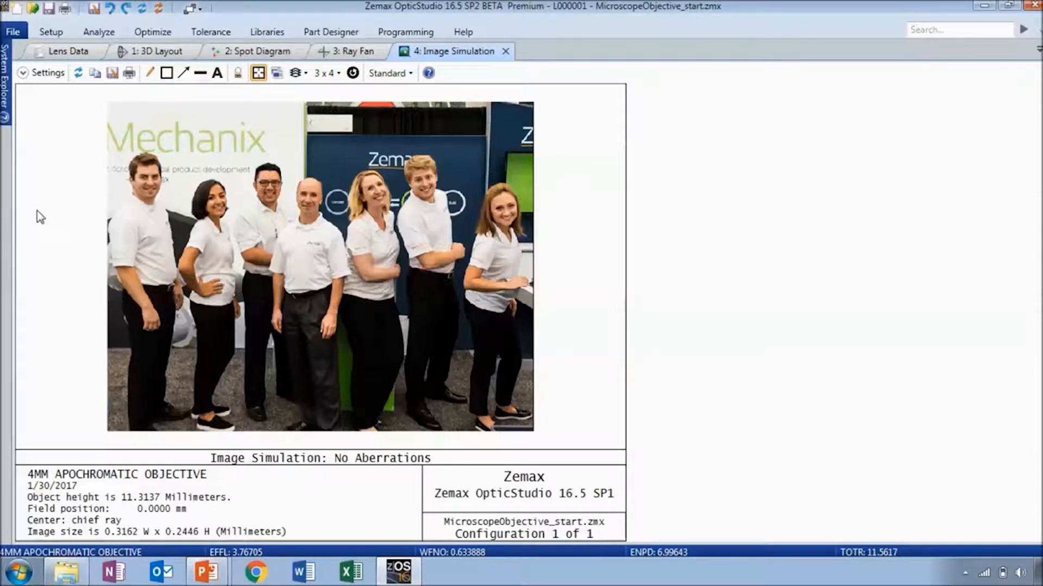
# - Create a Grid Distortion plot for the objective
pyautogui.click(90, 36)
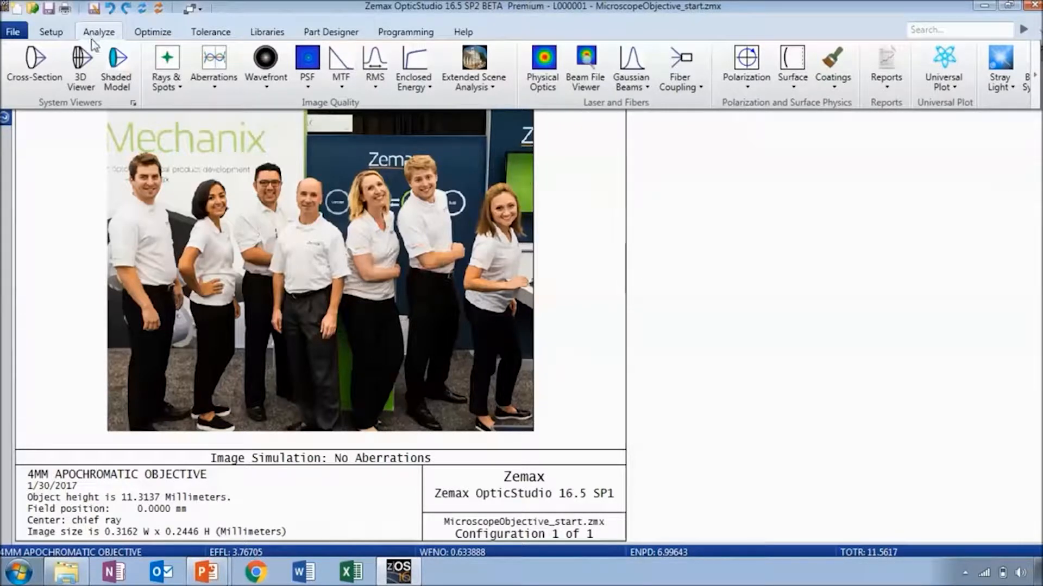
pyautogui.click(214, 81)
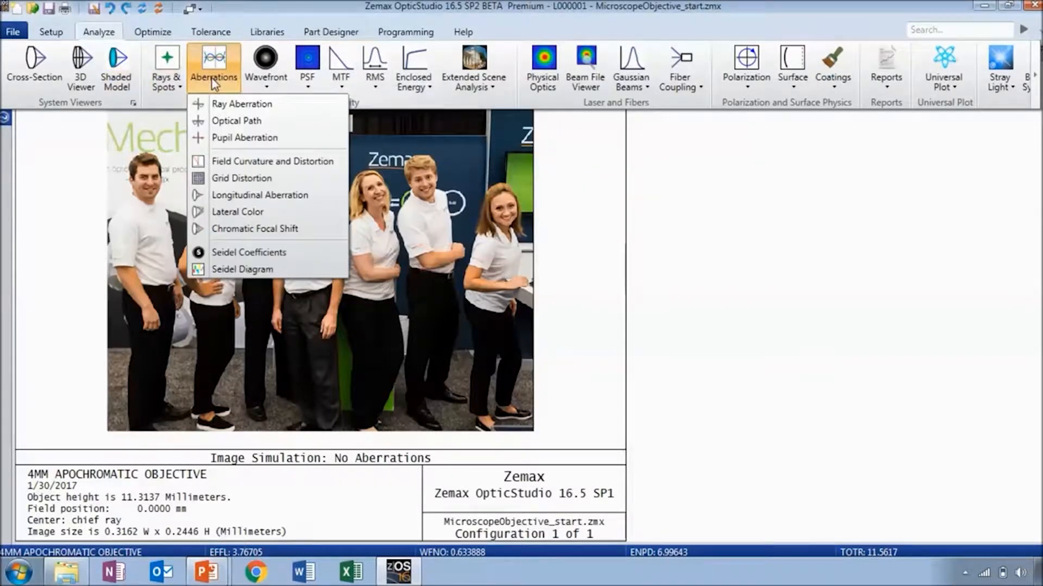
pyautogui.click(223, 182)
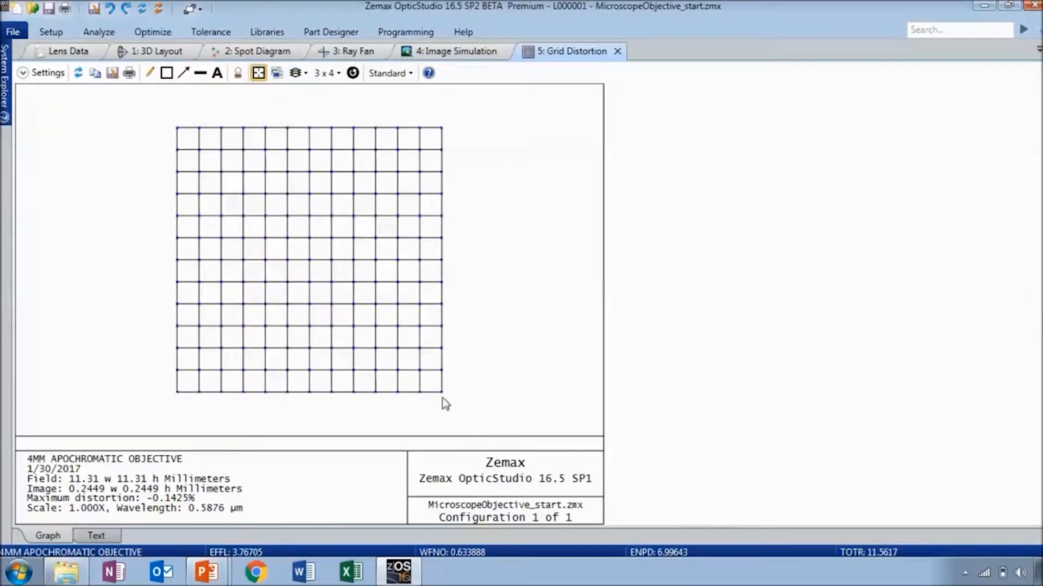
# - Examine the corner intersections of the Grid Distortion plot up close to compare the grid lines with the cross markers
pyautogui.scroll(20, 433, 386)
pyautogui.scroll(-3, 601, 449)
pyautogui.scroll(-3, 595, 449)
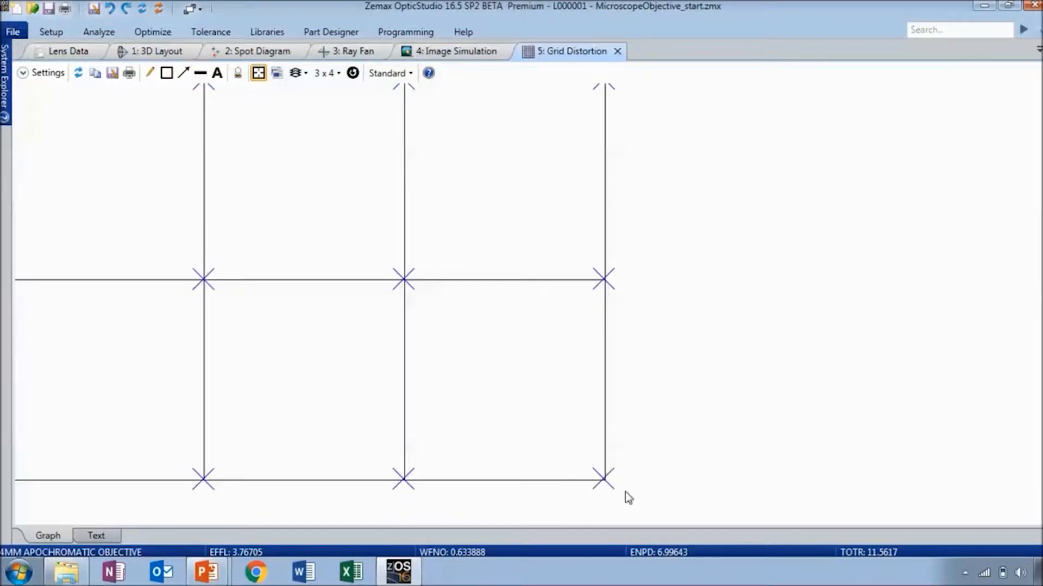
pyautogui.scroll(2, 616, 507)
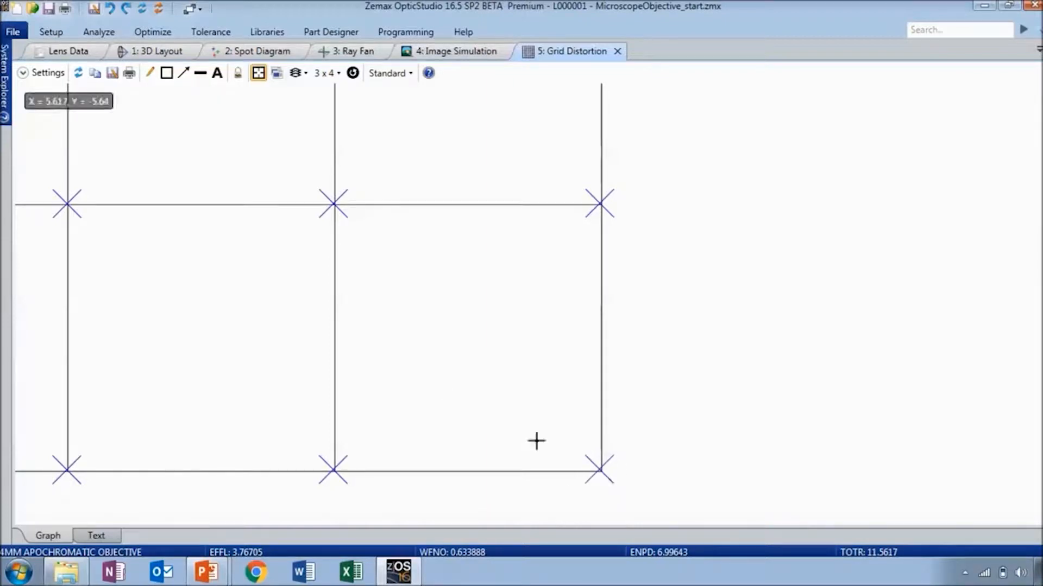
# - Create a Seidel Diagram of the objective and examine the aberration contributions of each surface
pyautogui.click(98, 32)
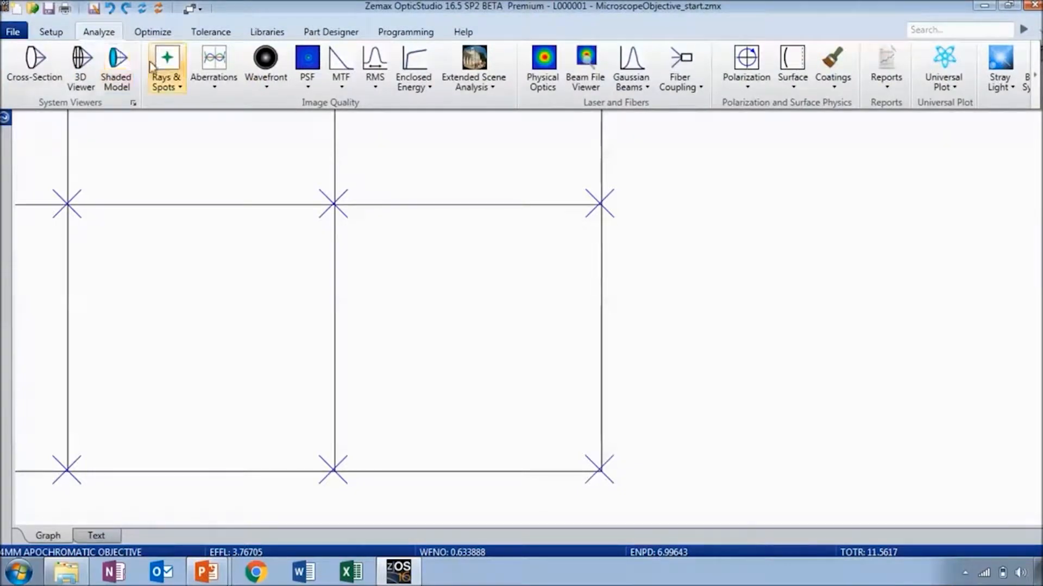
pyautogui.click(207, 68)
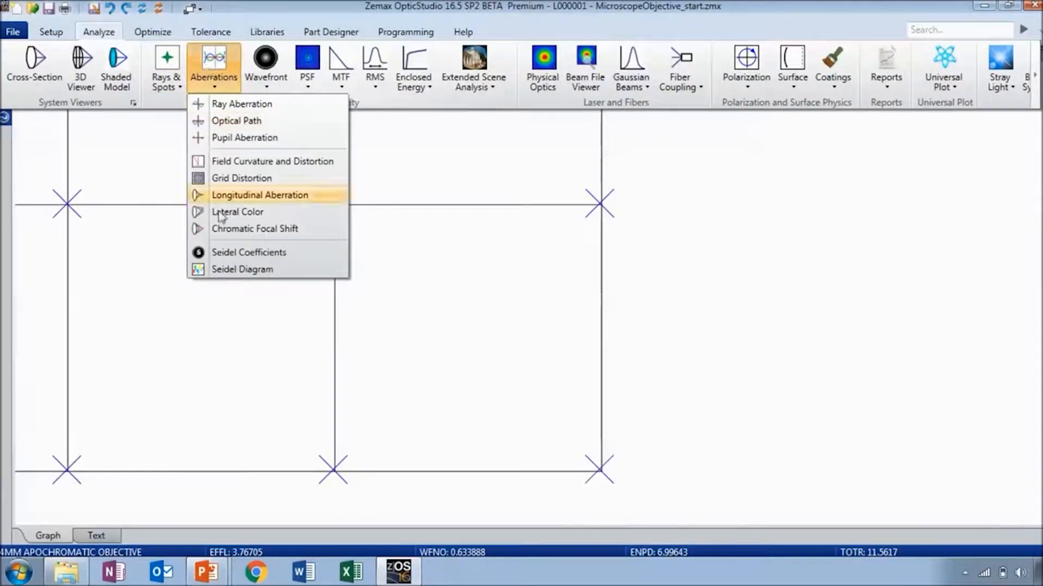
pyautogui.click(277, 270)
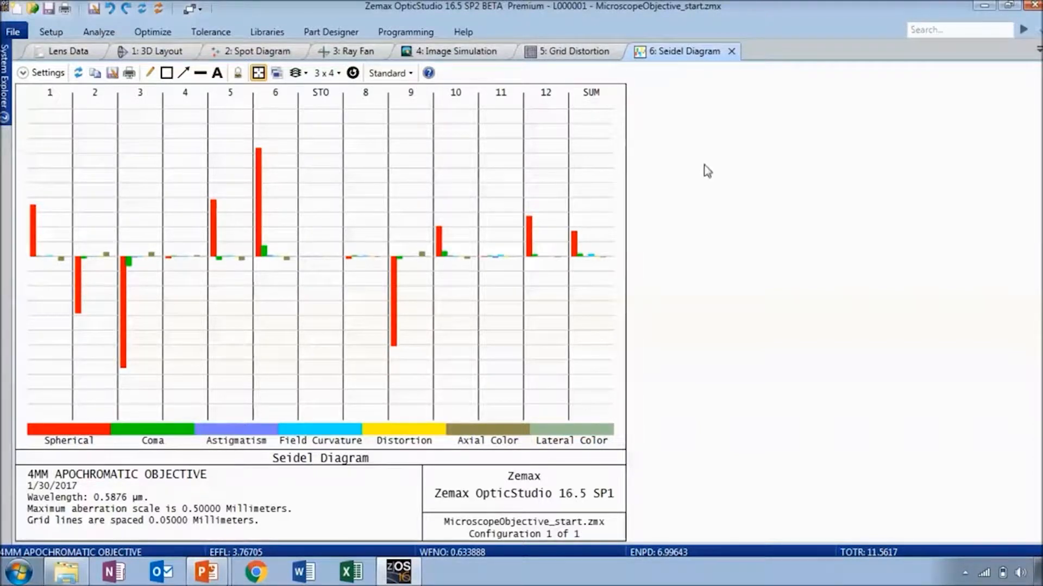
# - Close the Seidel Diagram, Grid Distortion, Image Simulation and Ray Fan windows
pyautogui.click(732, 51)
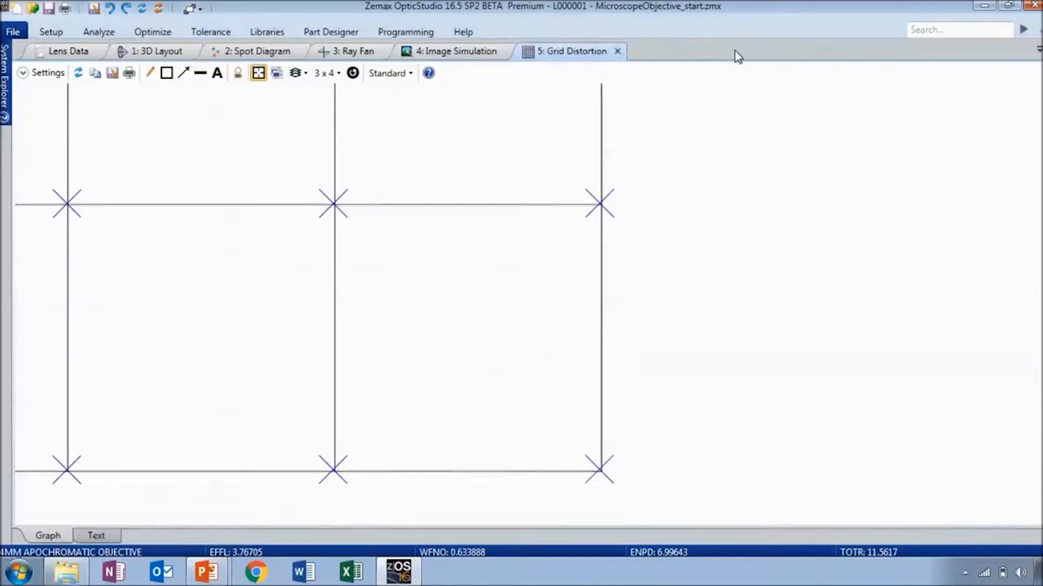
pyautogui.click(621, 51)
pyautogui.click(505, 51)
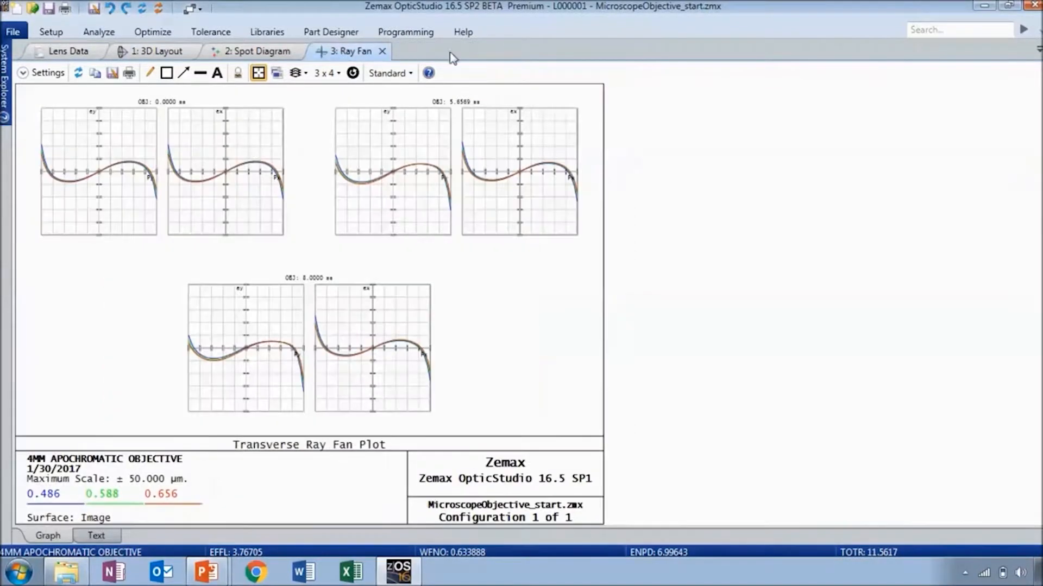
pyautogui.click(382, 52)
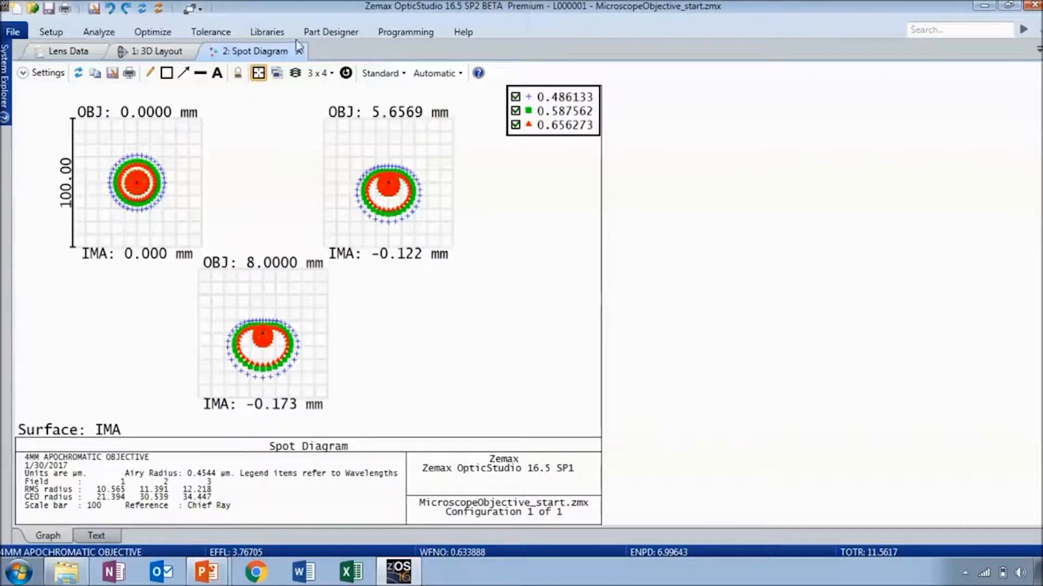
# - Open the Slider tool and move its window clear of the upper spot diagrams
pyautogui.click(165, 33)
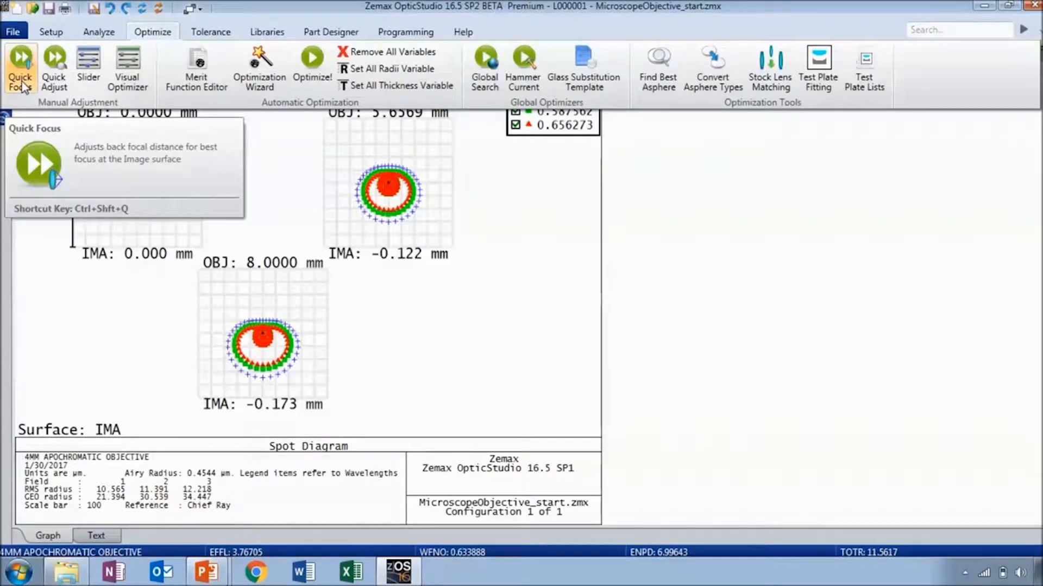
pyautogui.click(88, 80)
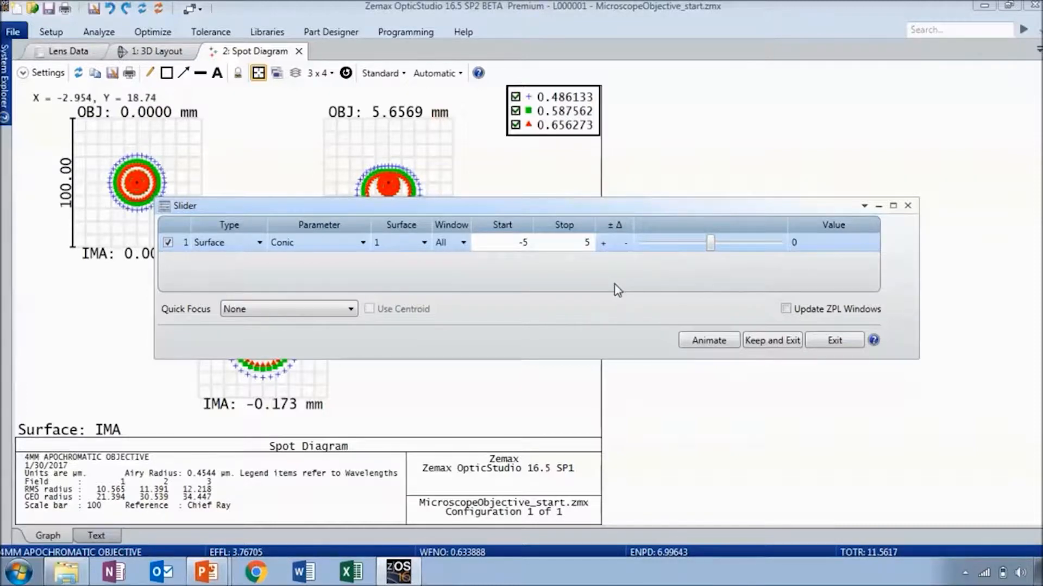
pyautogui.moveTo(558, 211); pyautogui.dragTo(660, 354)
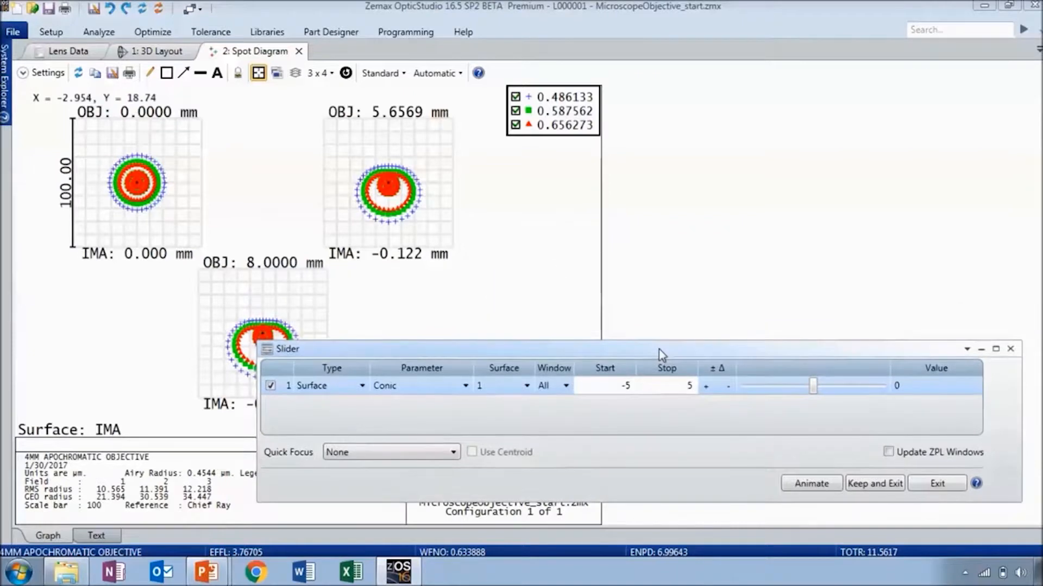
# - Select the radius of surface 6 in the lens data and locate that surface up close in the 3D layout
pyautogui.click(79, 53)
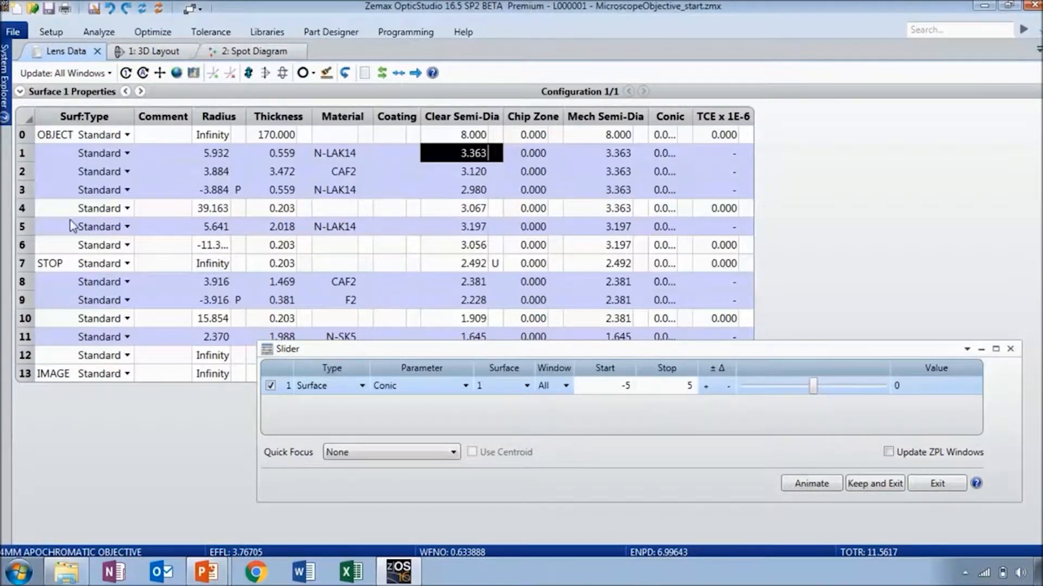
pyautogui.click(205, 249)
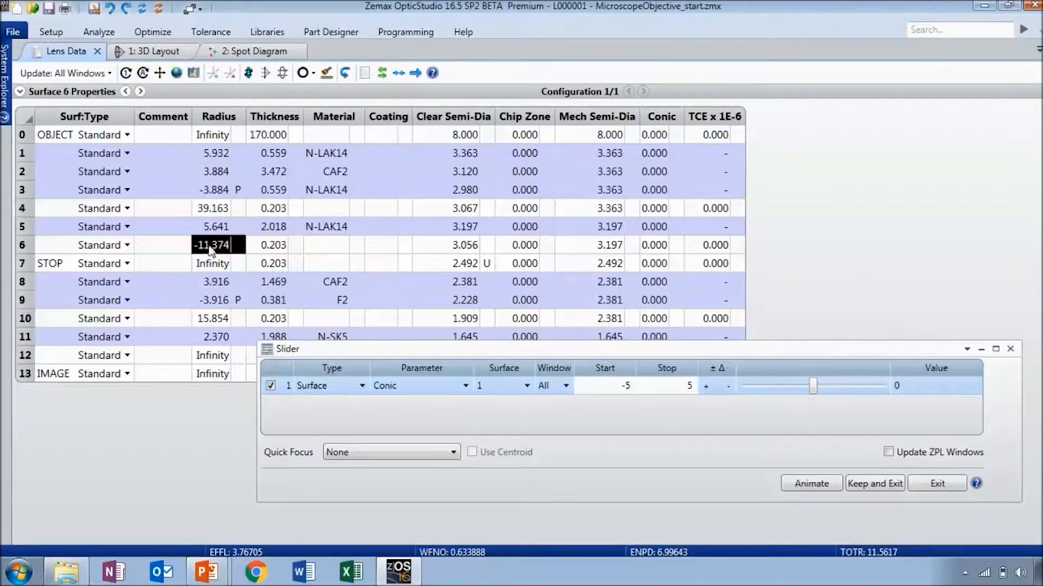
pyautogui.click(144, 53)
pyautogui.click(424, 72)
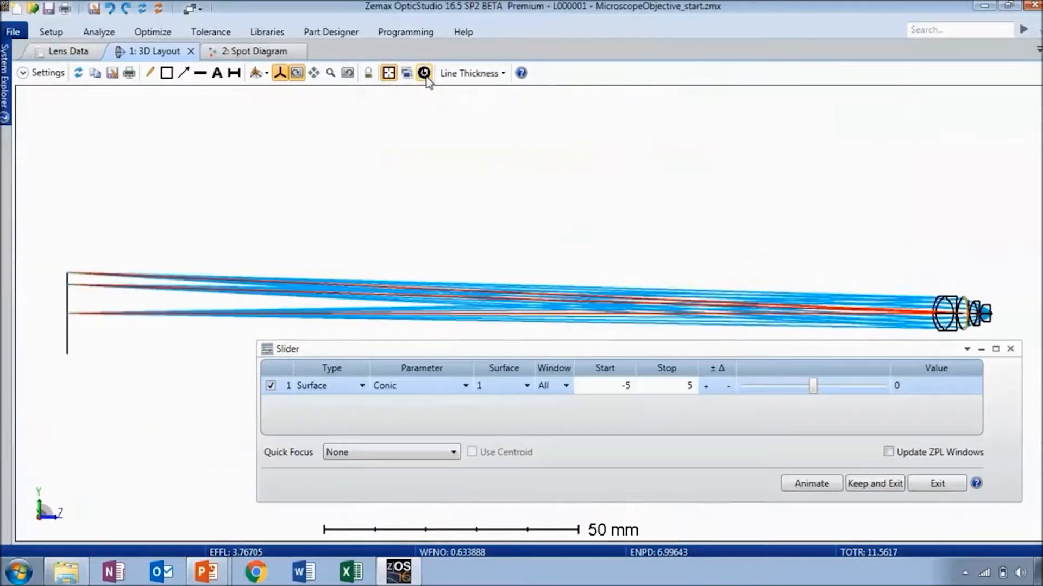
pyautogui.scroll(2, 978, 304)
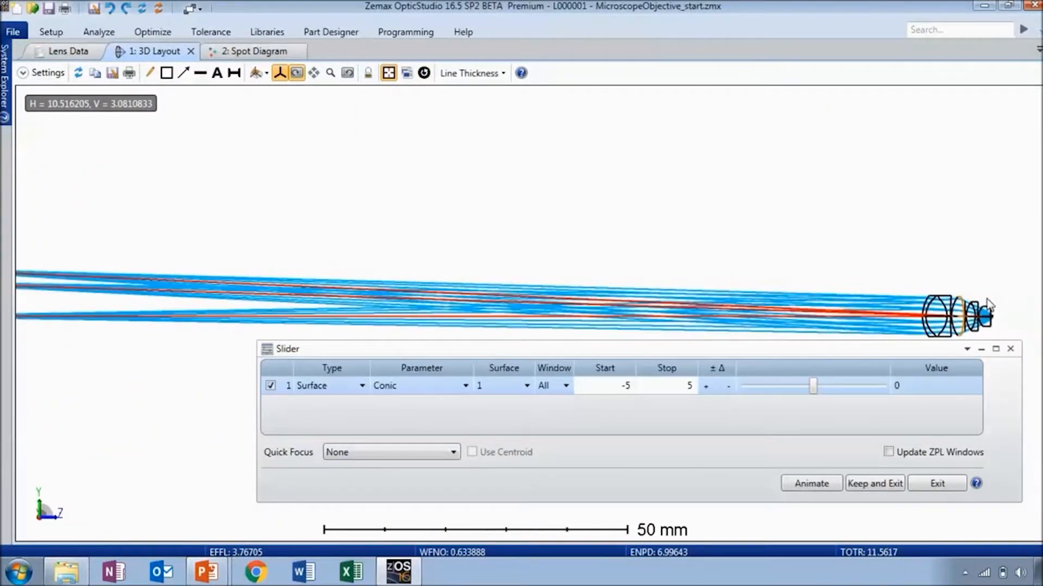
pyautogui.scroll(4, 1013, 336)
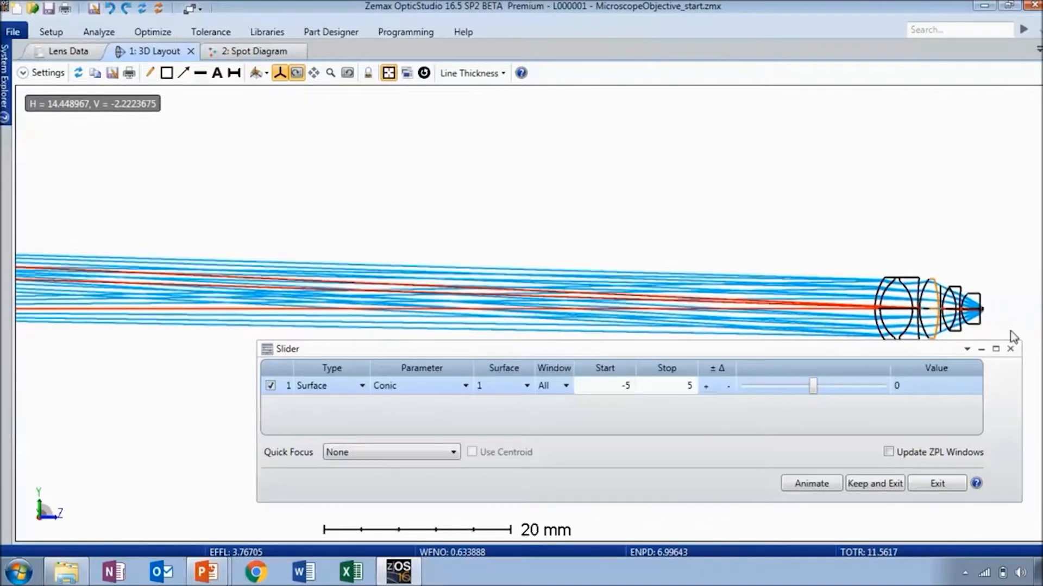
pyautogui.scroll(3, 1014, 336)
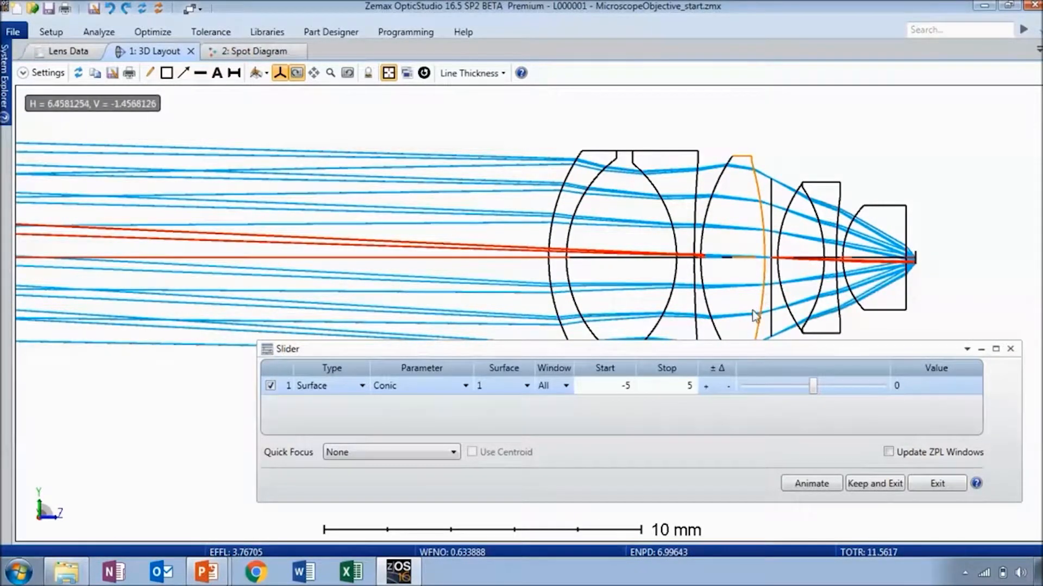
pyautogui.moveTo(751, 356); pyautogui.dragTo(760, 362)
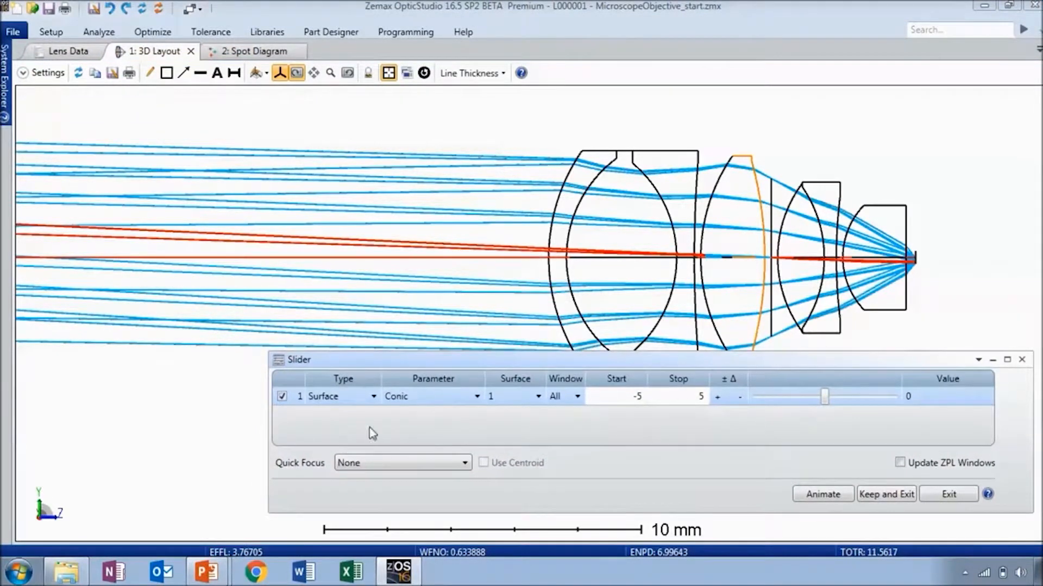
# - Configure the slider to vary the Radius parameter of surface 6
pyautogui.click(432, 405)
pyautogui.scroll(-1, 467, 298)
pyautogui.scroll(2, 476, 205)
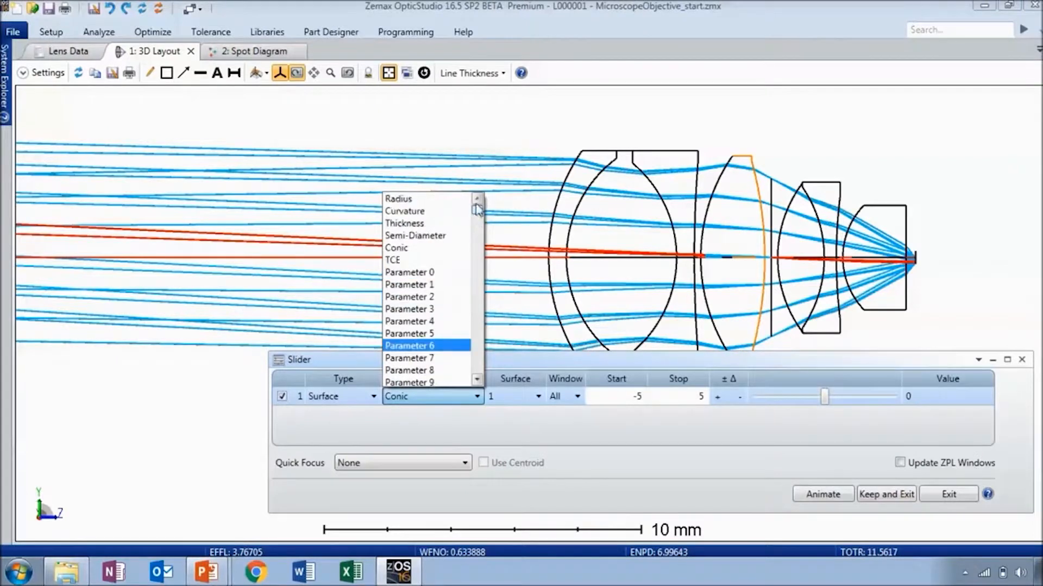
pyautogui.click(459, 198)
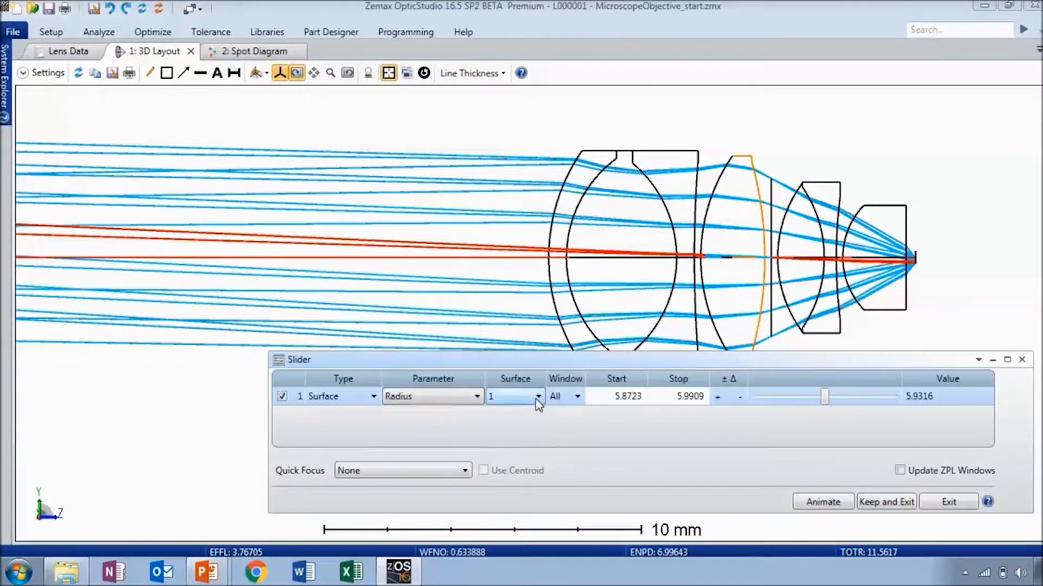
pyautogui.click(537, 397)
pyautogui.click(505, 486)
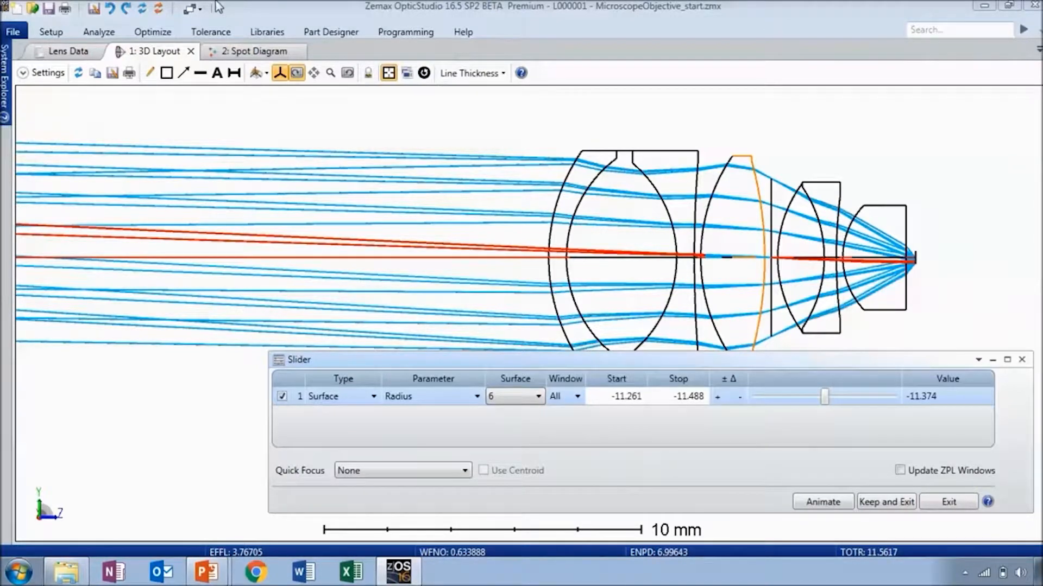
# - Float the Spot Diagram window beside the lenses in the 3D layout and bring the Slider to the front
pyautogui.click(245, 52)
pyautogui.moveTo(253, 53); pyautogui.dragTo(95, 40)
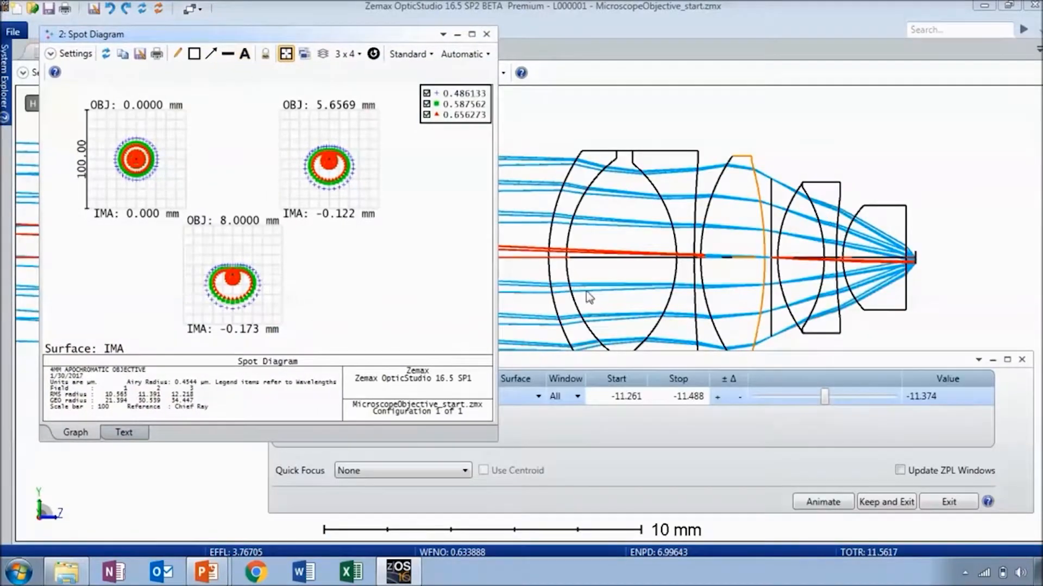
pyautogui.click(642, 420)
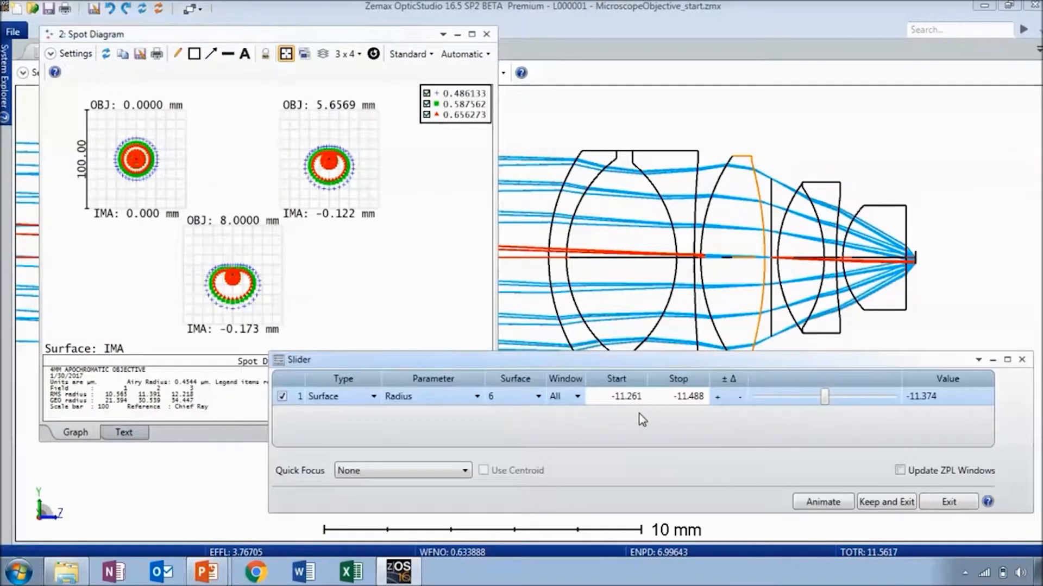
# - Slide surface 6's radius to about -11.292 and about -11.474, and run the slider animation to watch the spots change
pyautogui.moveTo(823, 402); pyautogui.dragTo(773, 401)
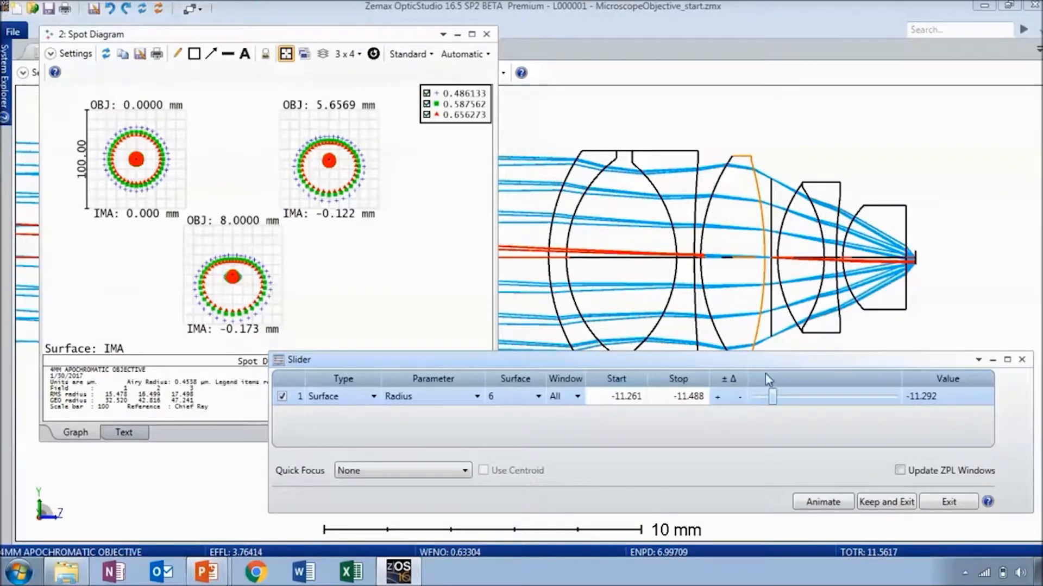
pyautogui.moveTo(771, 396); pyautogui.dragTo(886, 399)
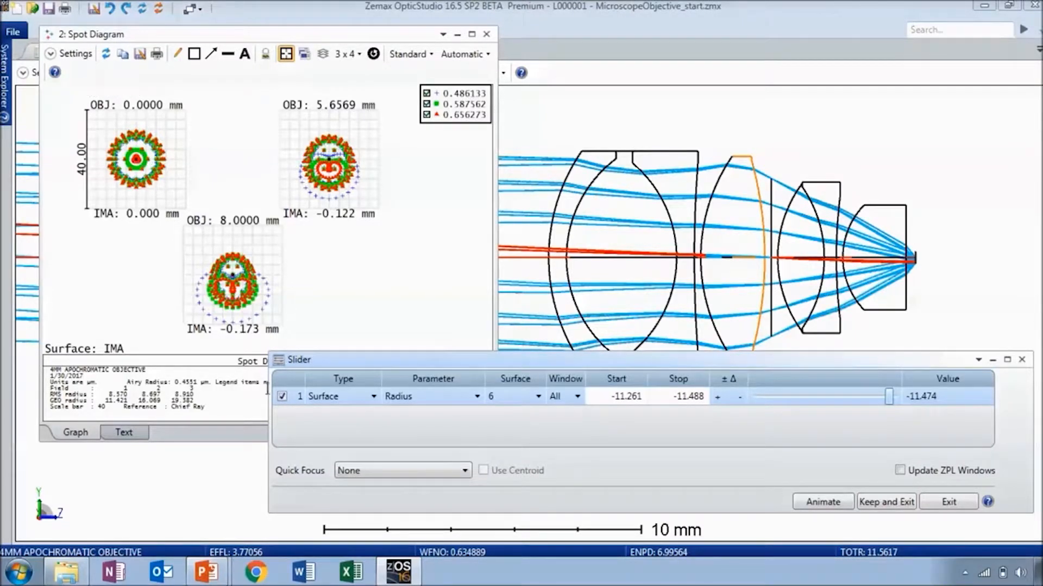
pyautogui.click(810, 505)
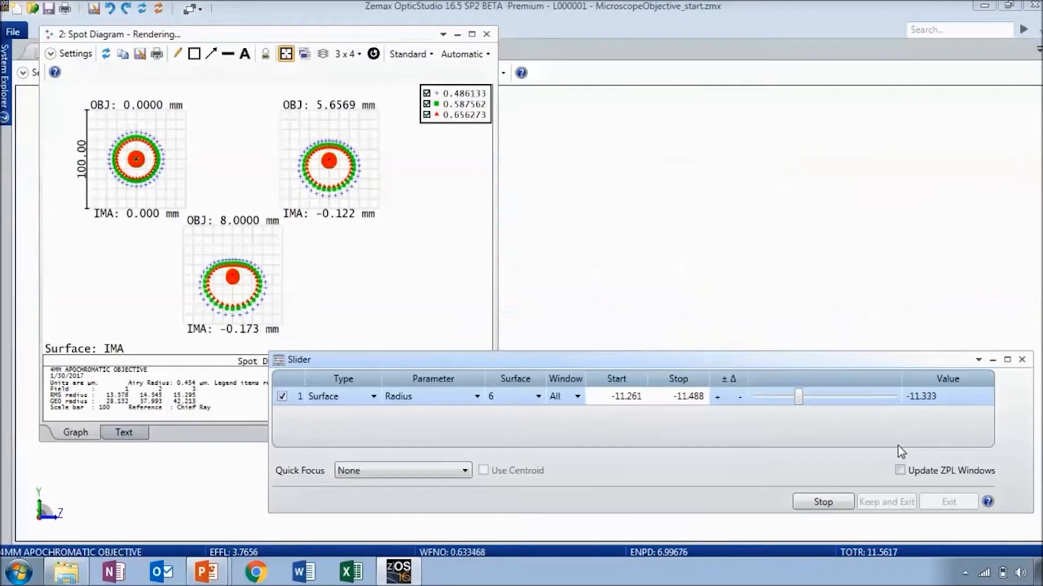
pyautogui.click(818, 506)
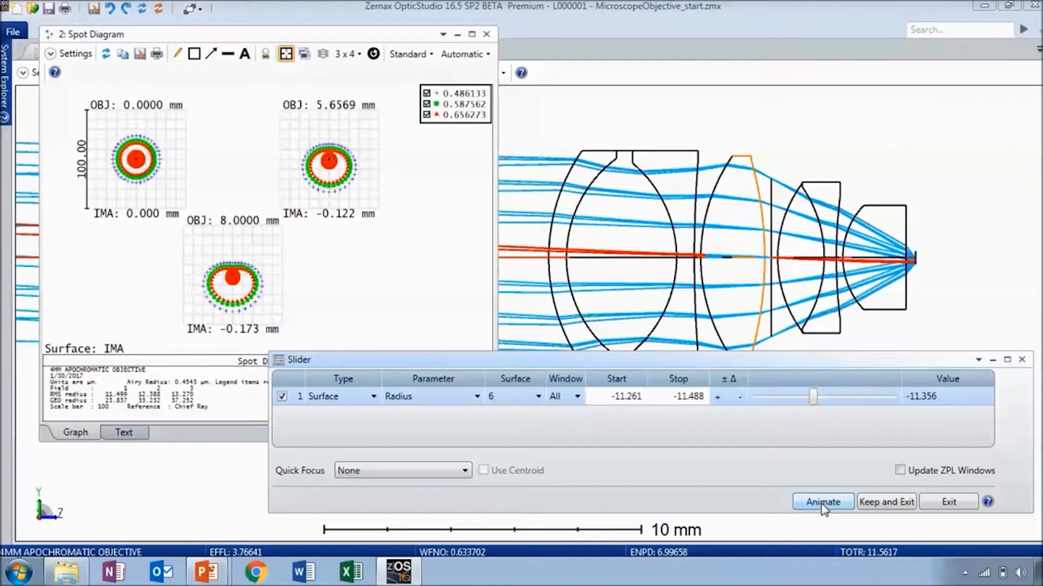
# - Exit the Slider without keeping the radius change and dock the Spot Diagram window again
pyautogui.click(949, 502)
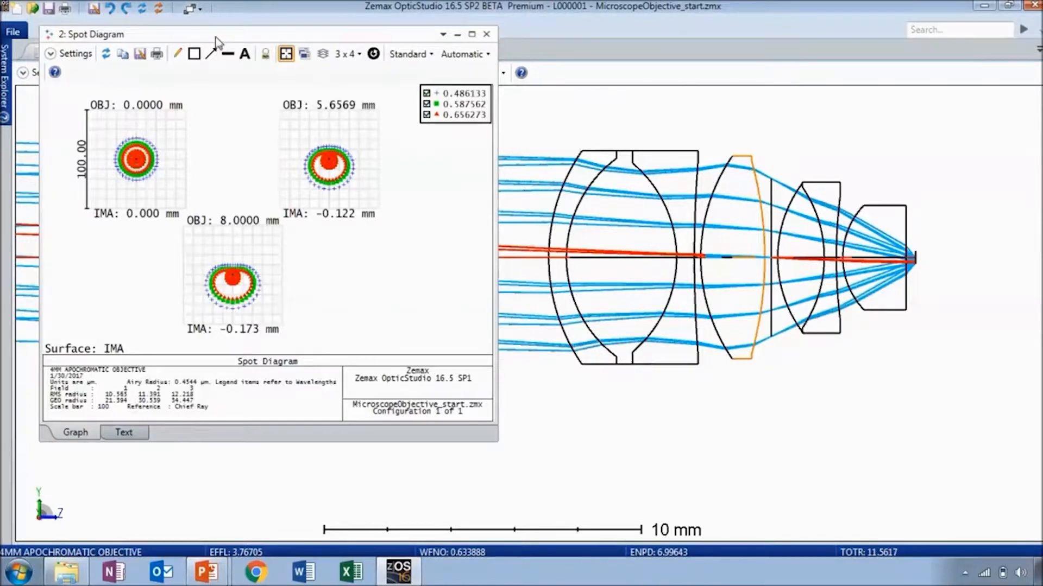
pyautogui.moveTo(216, 31); pyautogui.dragTo(209, 54)
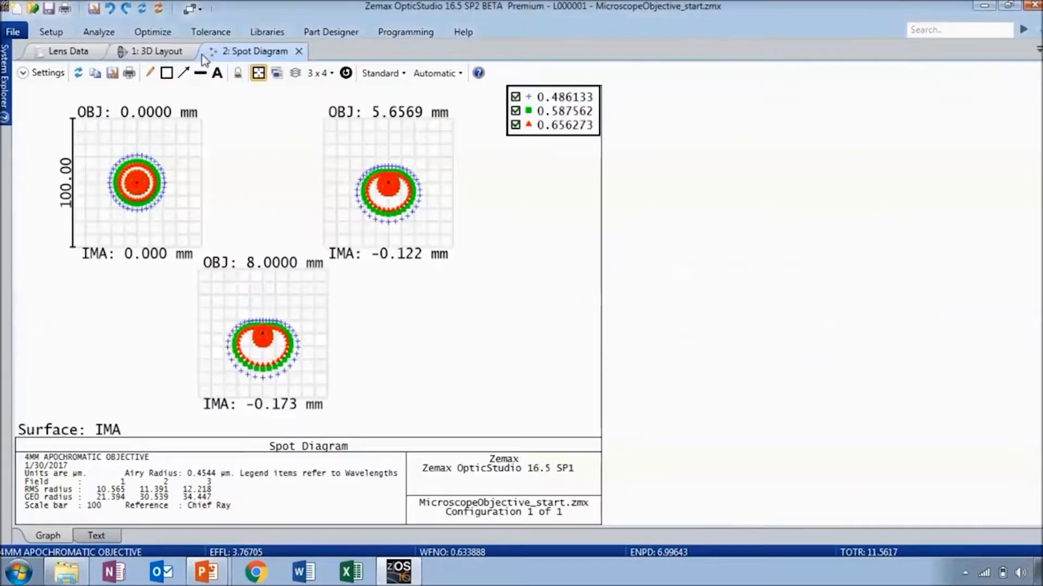
# - Set all radii in the lens data as variables and check the pickup on surface 9's radius
pyautogui.click(61, 53)
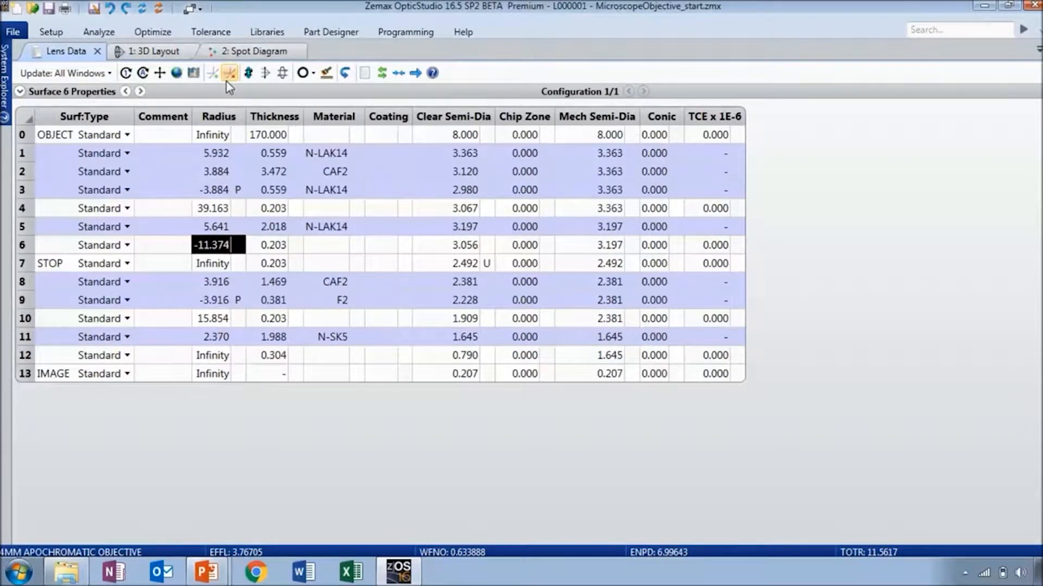
pyautogui.click(154, 35)
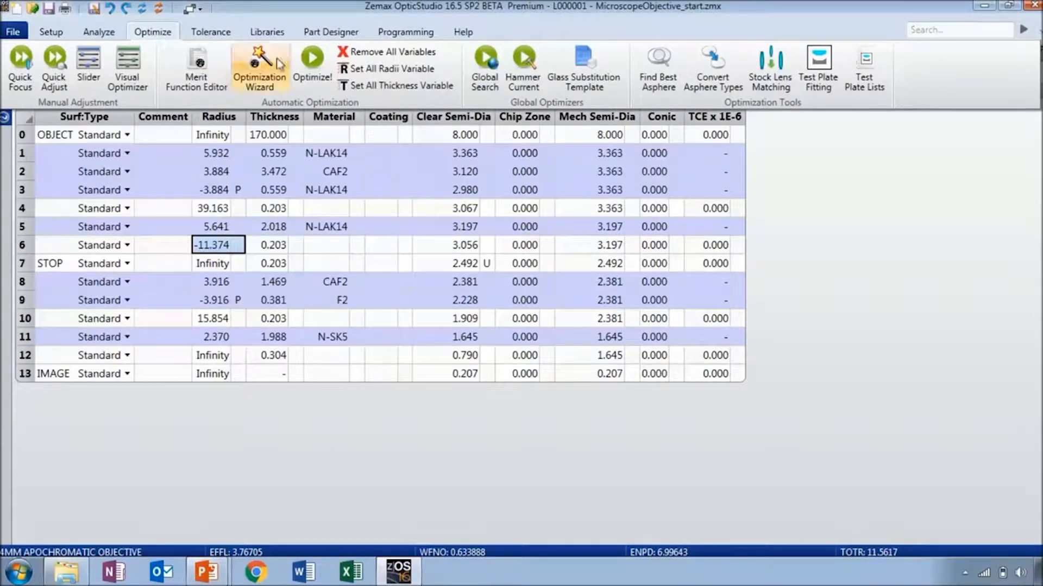
pyautogui.click(387, 70)
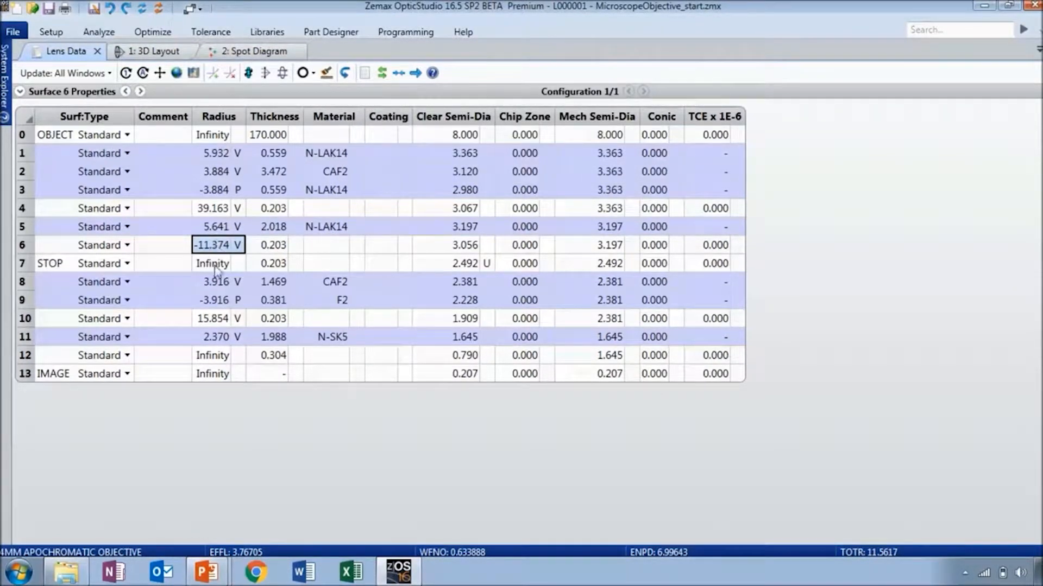
pyautogui.click(216, 300)
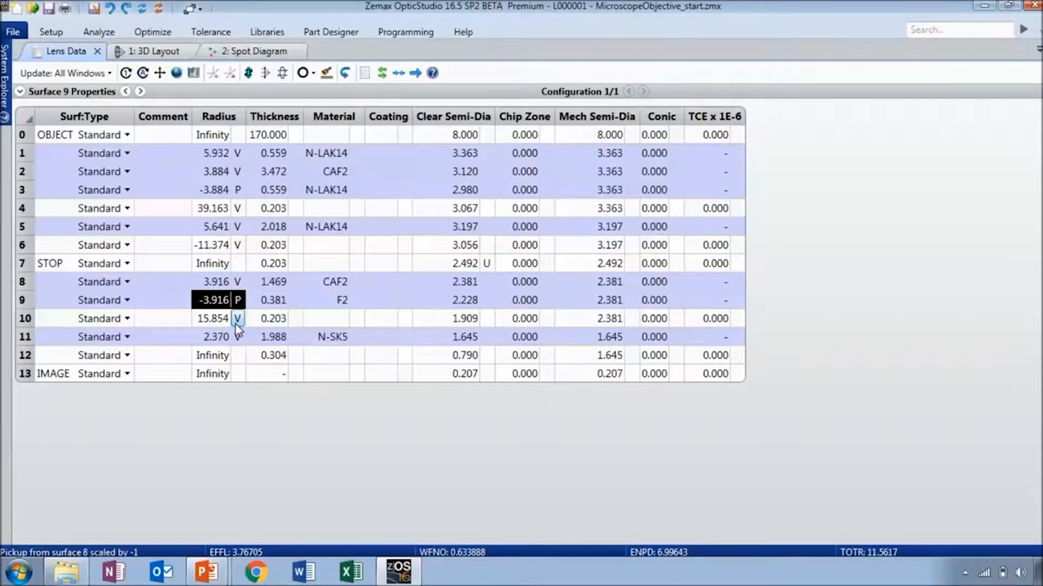
# - Open the Visual Optimizer, enlarge it to show all parameters, and slide surface 1, 2 and 5 curvatures to about 0.16803, 0.25865 and 0.17679
pyautogui.click(152, 34)
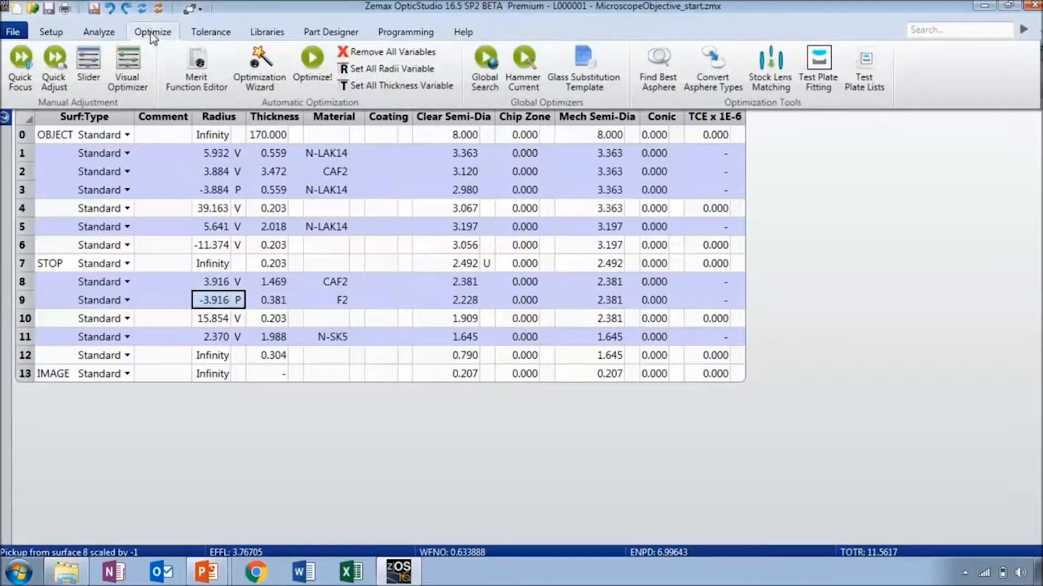
pyautogui.click(129, 68)
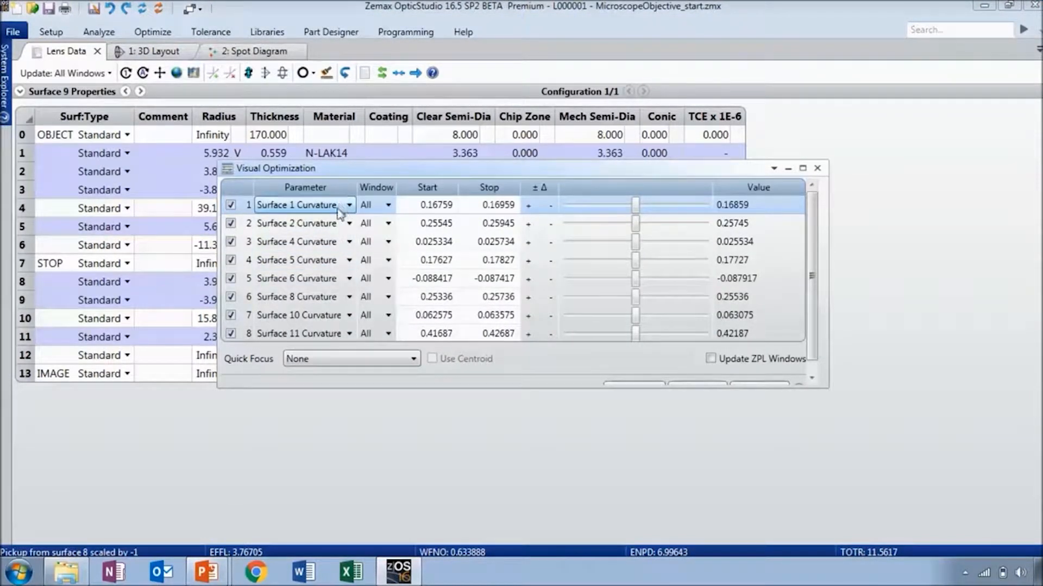
pyautogui.moveTo(361, 385); pyautogui.dragTo(357, 449)
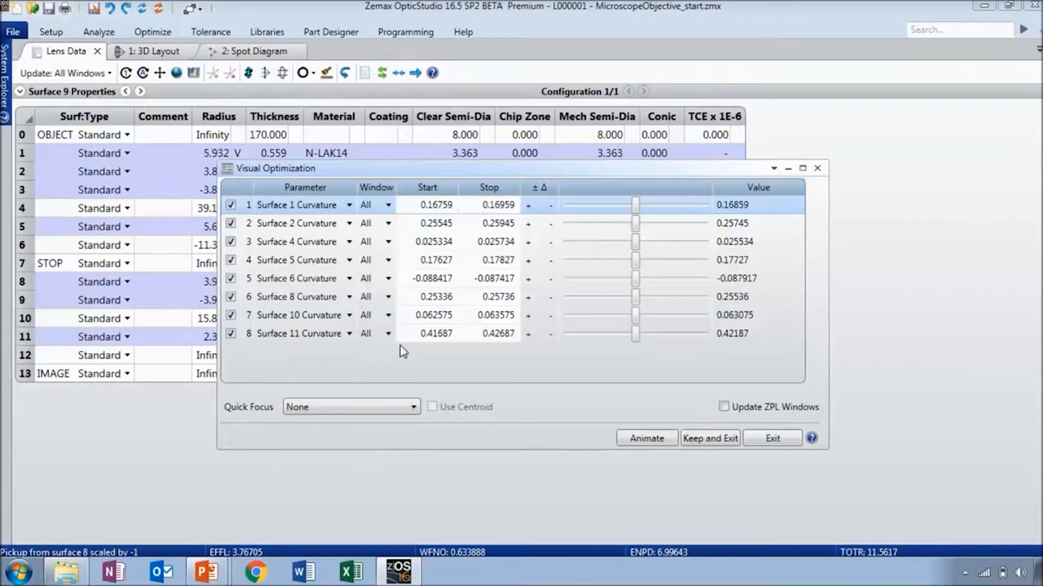
pyautogui.moveTo(636, 205); pyautogui.dragTo(679, 224)
pyautogui.moveTo(635, 260); pyautogui.dragTo(603, 259)
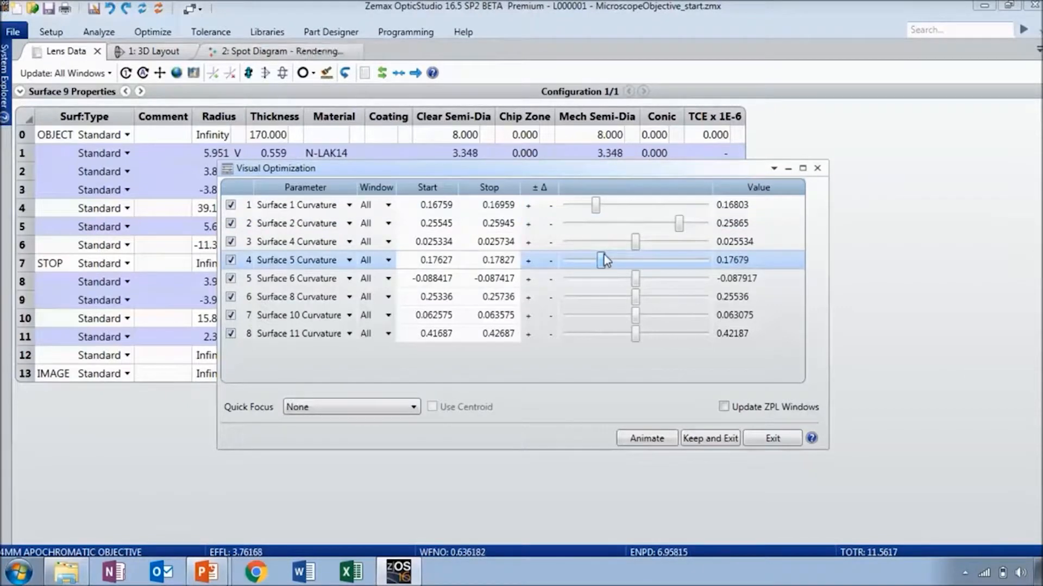
# - Show the 3D Layout with a smaller floating Spot Diagram, arranging it and the Visual Optimization window to leave the lenses in view
pyautogui.moveTo(543, 172); pyautogui.dragTo(691, 230)
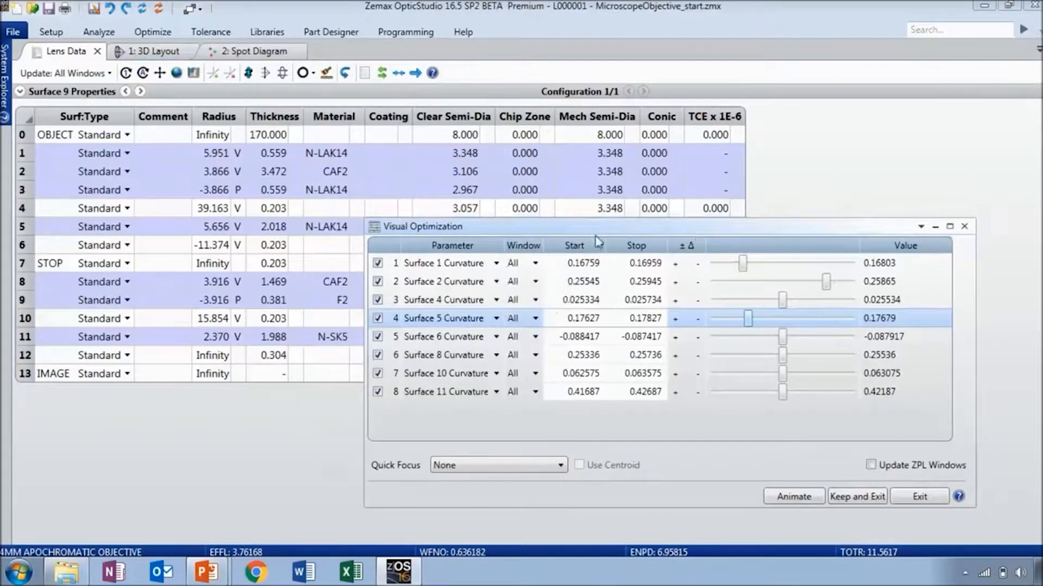
pyautogui.click(147, 51)
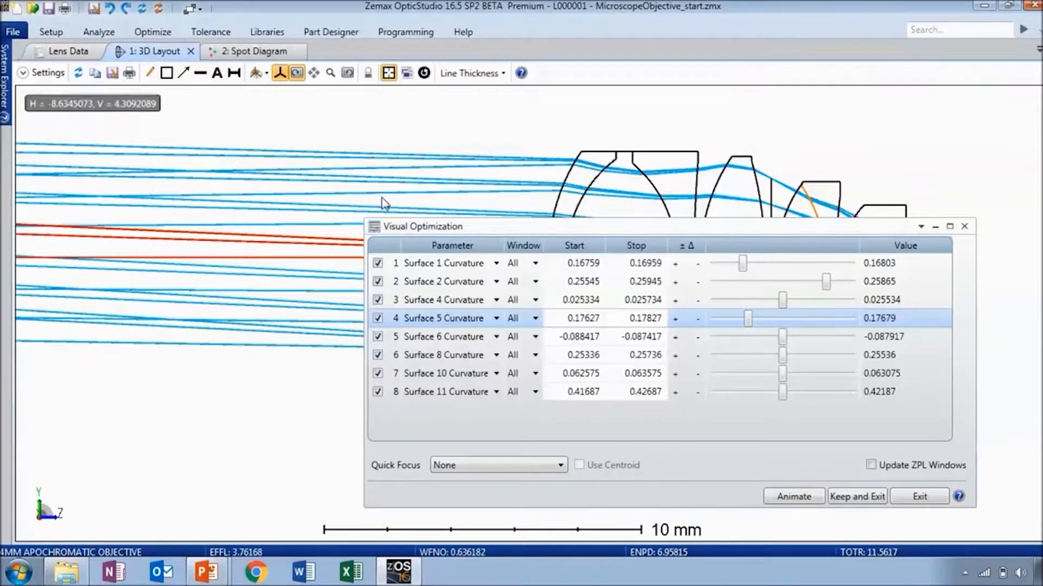
pyautogui.moveTo(468, 229)
pyautogui.mouseDown()
pyautogui.moveTo(298, 251)
pyautogui.moveTo(142, 252)
pyautogui.mouseUp()
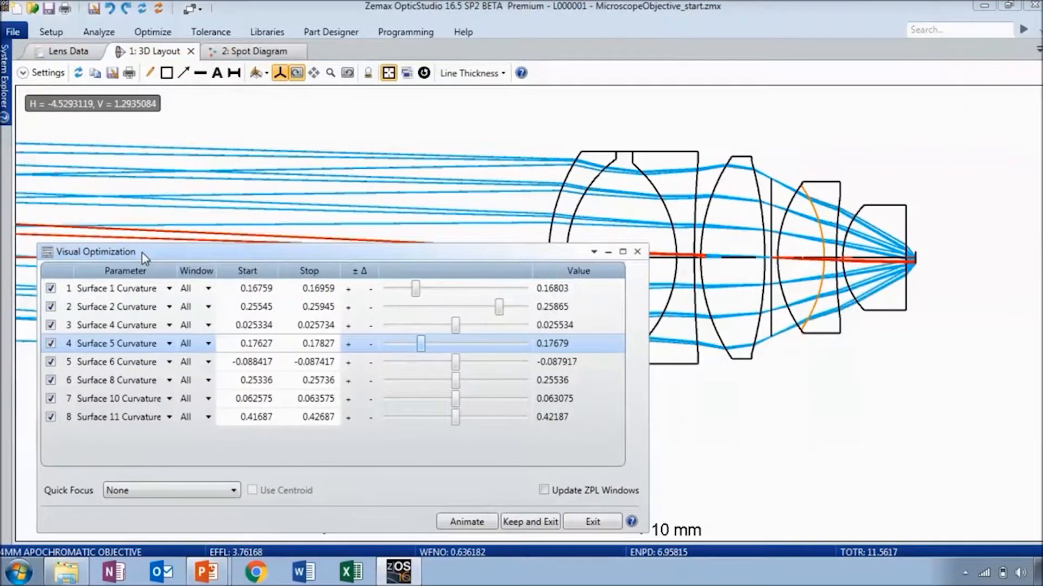
pyautogui.click(253, 51)
pyautogui.moveTo(253, 52); pyautogui.dragTo(330, 105)
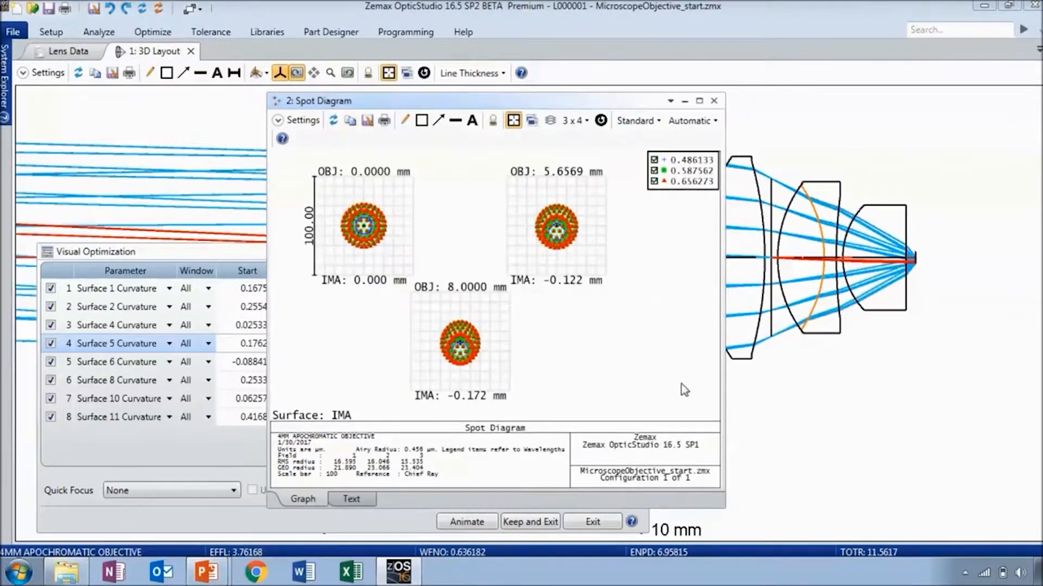
pyautogui.moveTo(725, 508); pyautogui.dragTo(622, 441)
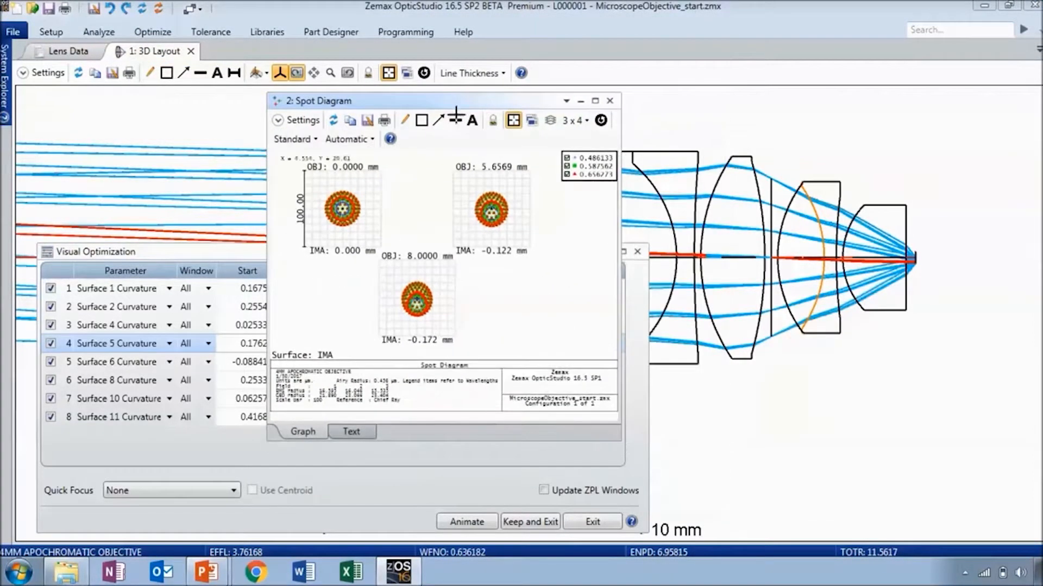
pyautogui.moveTo(455, 102); pyautogui.dragTo(280, 33)
# - Slide surface 6's curvature to about -0.087597 and surface 10's curvature to about 0.062735, keeping the Spot Diagram in view
pyautogui.click(532, 256)
pyautogui.moveTo(451, 361); pyautogui.dragTo(502, 363)
pyautogui.moveTo(456, 401); pyautogui.dragTo(408, 402)
pyautogui.moveTo(419, 253)
pyautogui.mouseDown()
pyautogui.moveTo(419, 271)
pyautogui.moveTo(434, 239)
pyautogui.mouseUp()
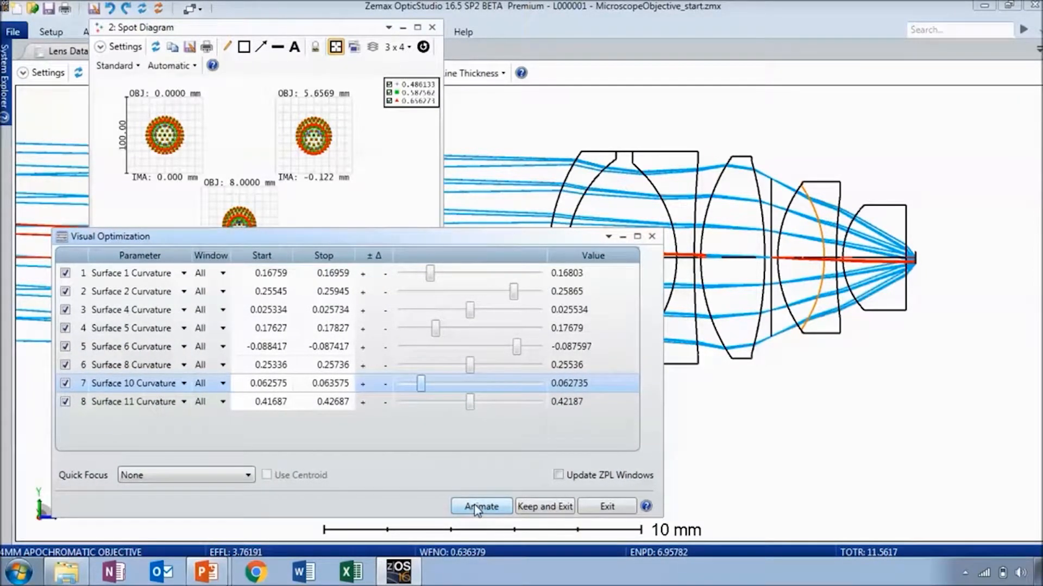
# - Exit the Visual Optimizer without keeping the curvature changes and dock the Spot Diagram window again
pyautogui.click(608, 506)
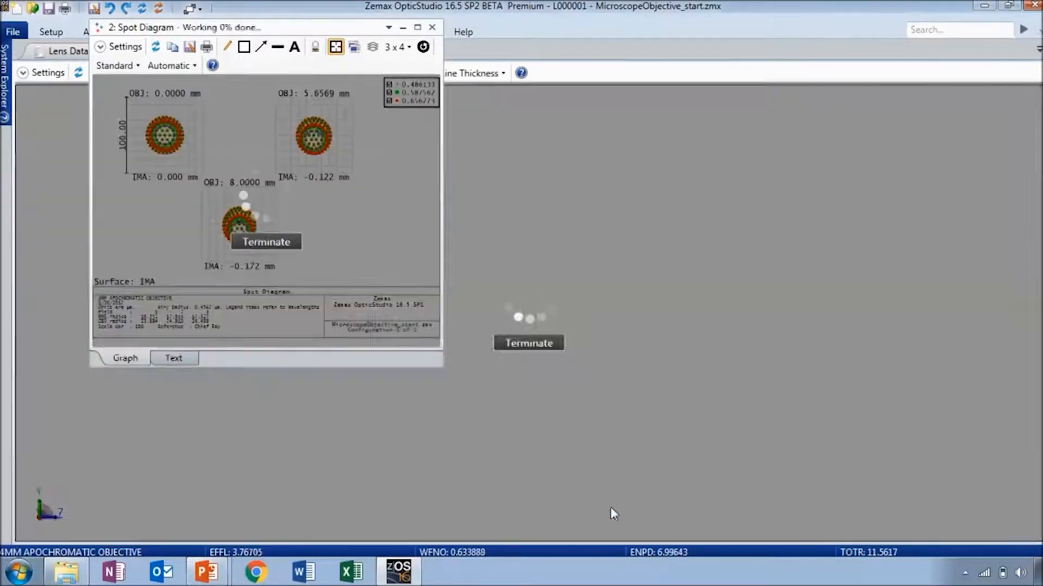
pyautogui.moveTo(185, 29); pyautogui.dragTo(194, 54)
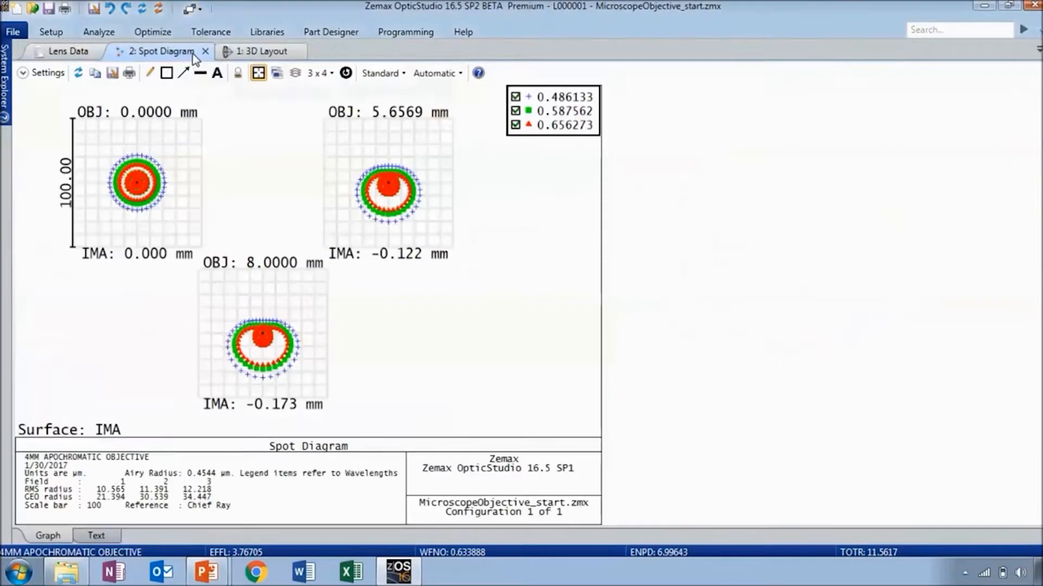
# - Open the Optimization Wizard and set the RMS optimization criteria to Spot Radius
pyautogui.click(153, 33)
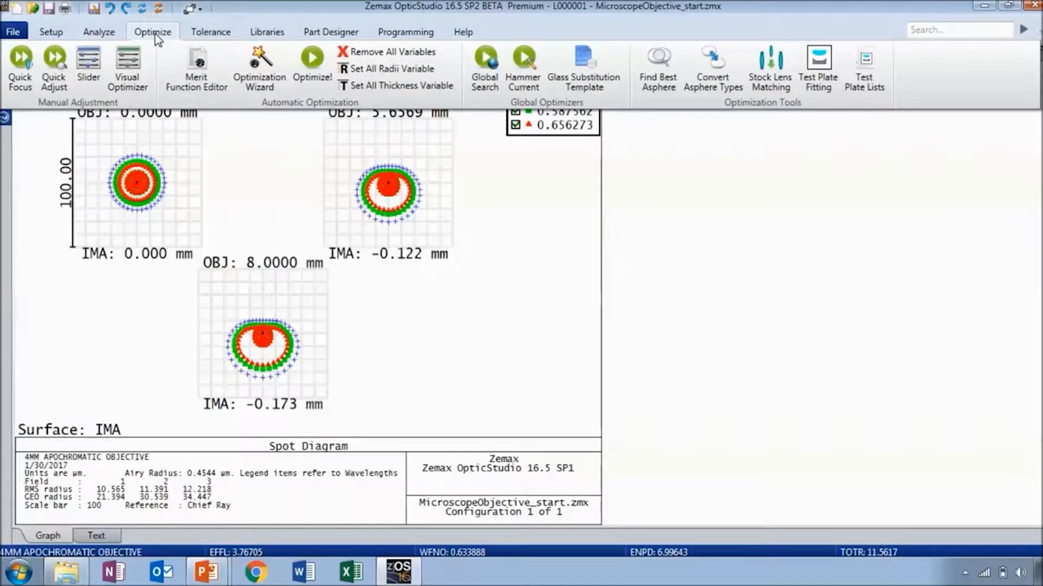
pyautogui.click(260, 94)
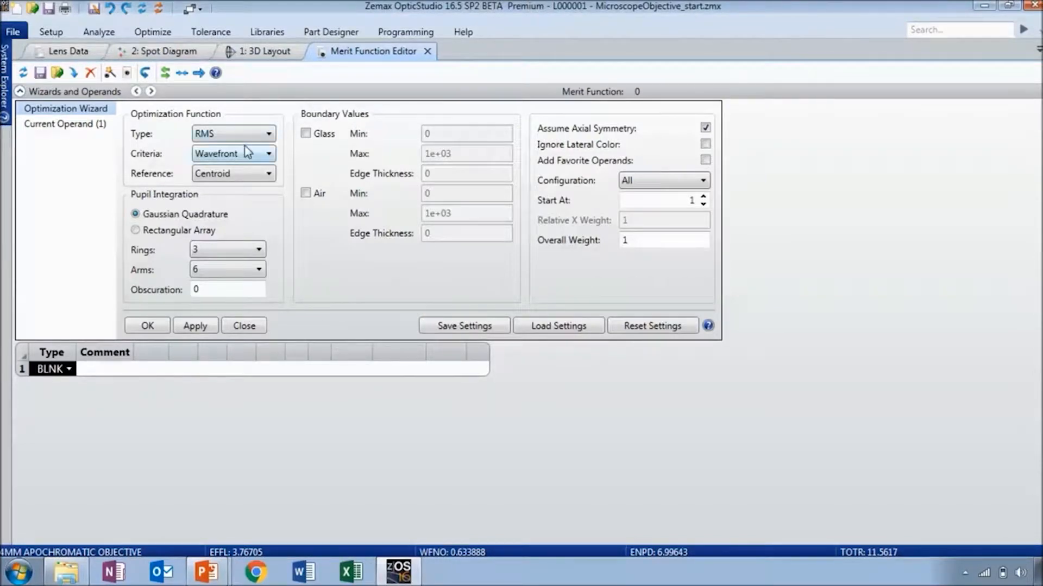
pyautogui.click(228, 154)
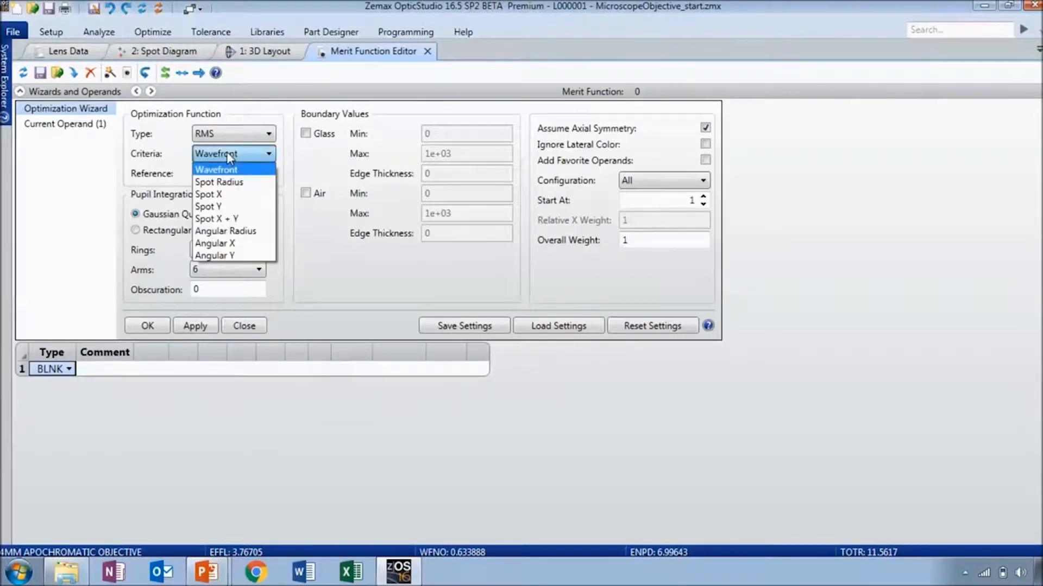
pyautogui.click(238, 176)
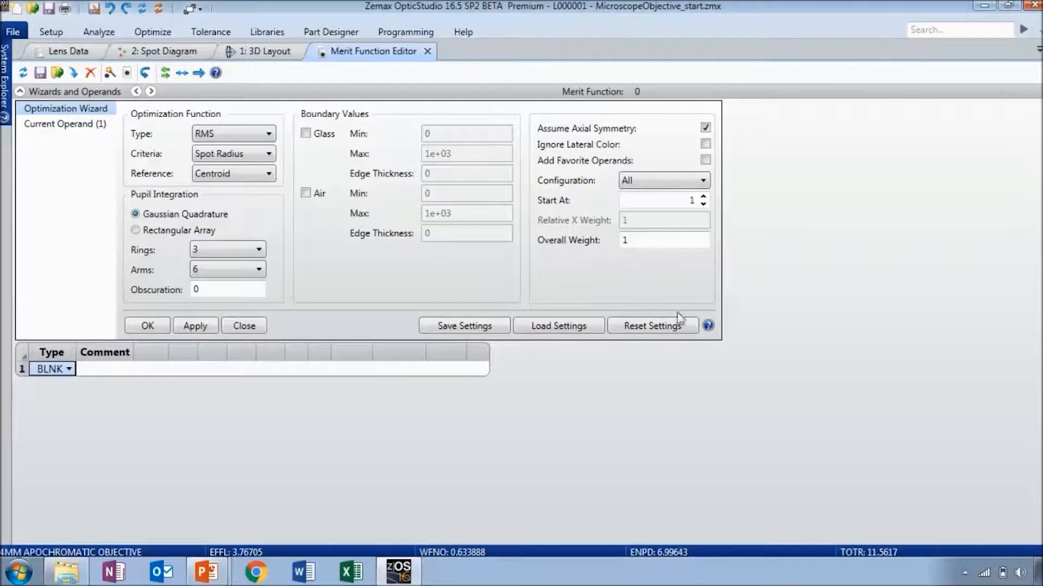
# - Read the Optimization Wizard help page on merit functions and return to the wizard
pyautogui.click(711, 328)
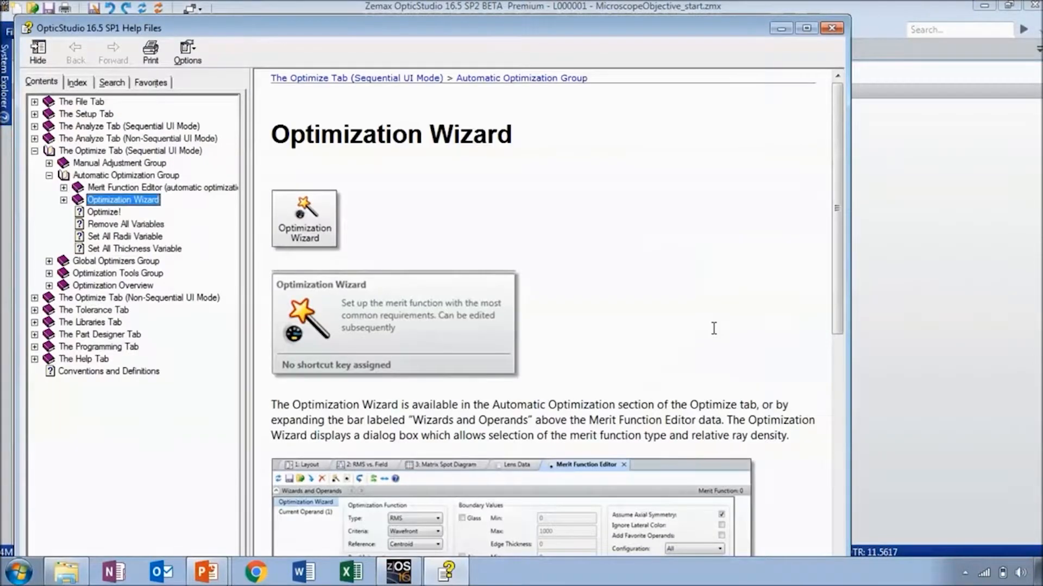
pyautogui.scroll(-5, 672, 334)
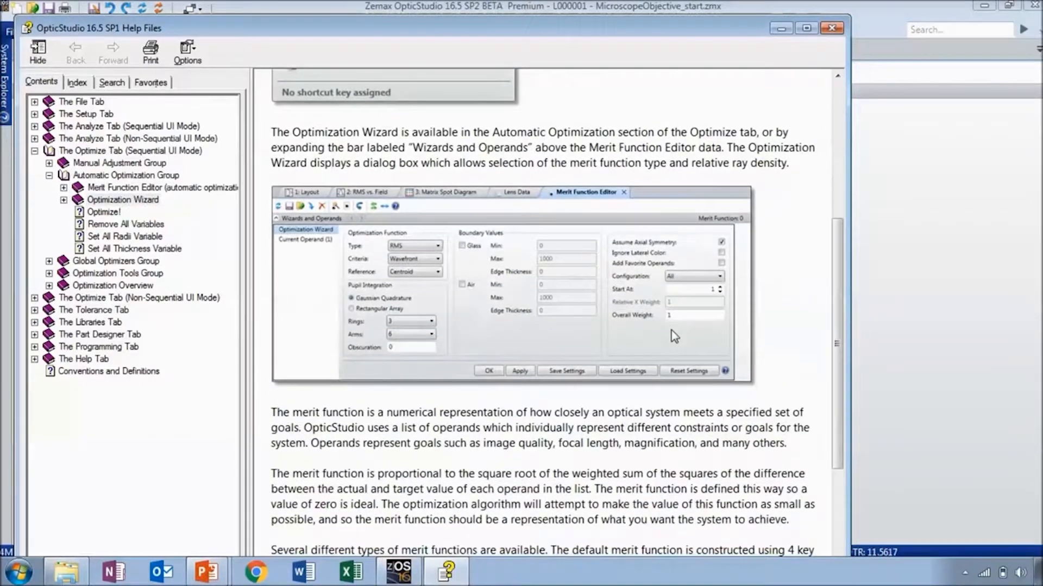
pyautogui.scroll(-3, 636, 449)
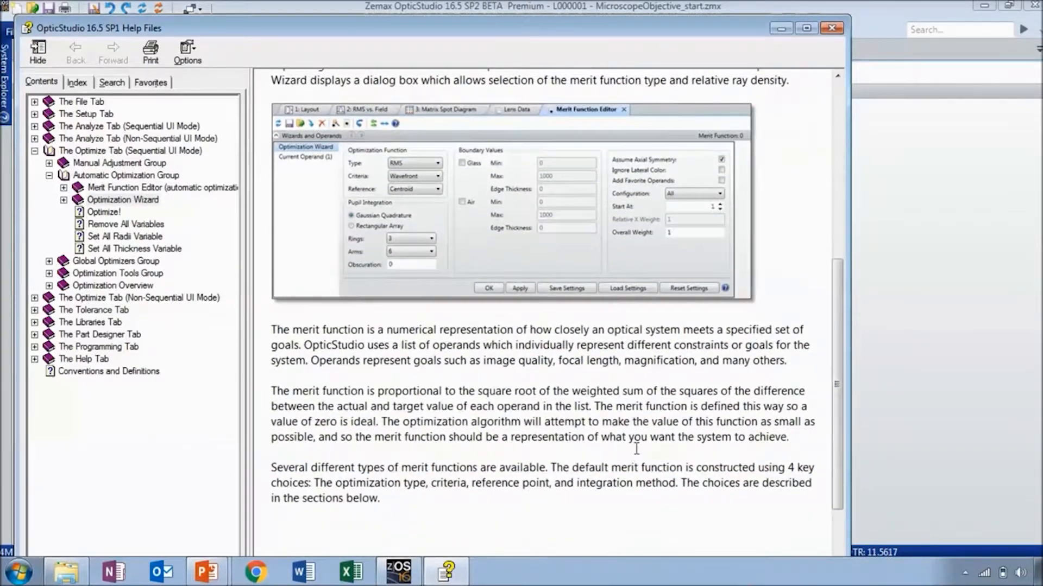
pyautogui.click(996, 317)
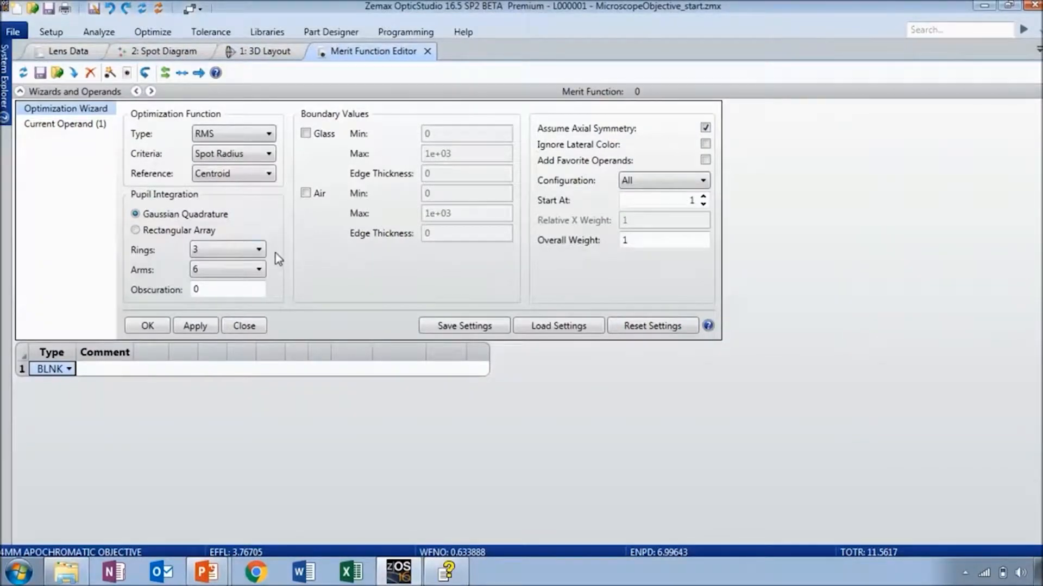
# - Set pupil integration to 4 rings and glass boundaries to minimum 0.2, maximum 5 and edge thickness 0.2, and generate the merit function
pyautogui.click(234, 250)
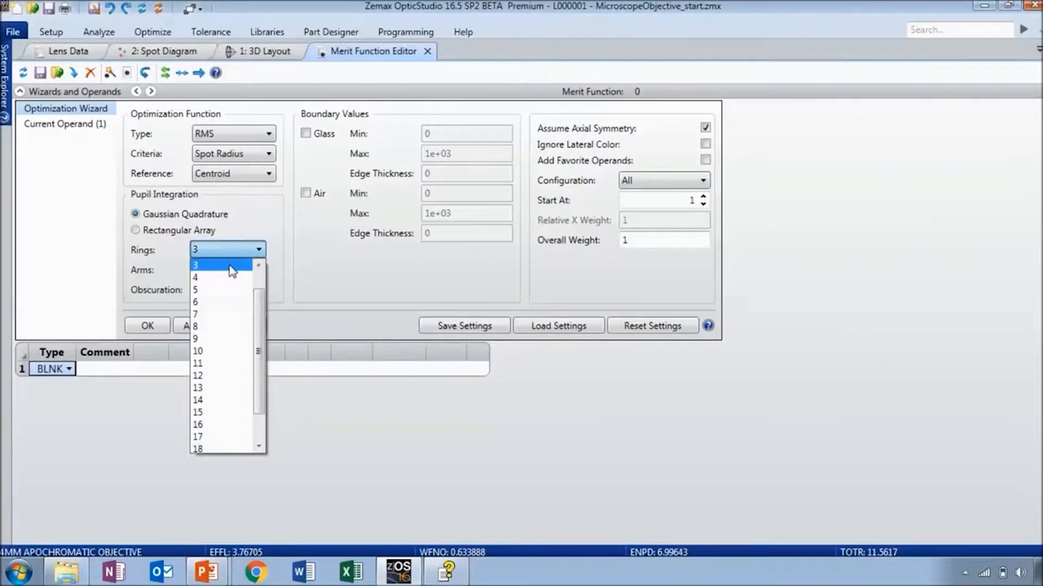
pyautogui.click(219, 277)
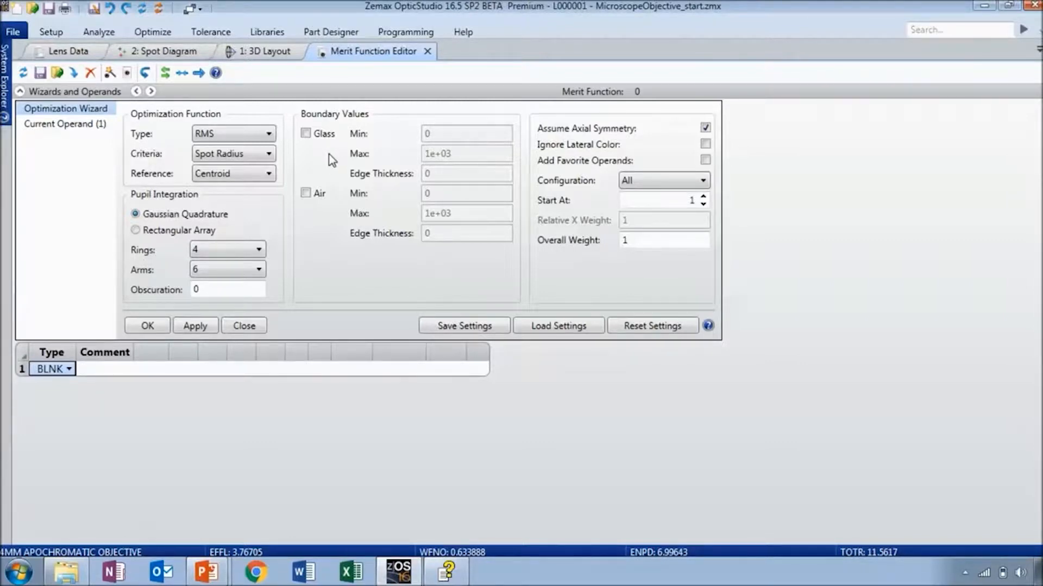
pyautogui.click(305, 133)
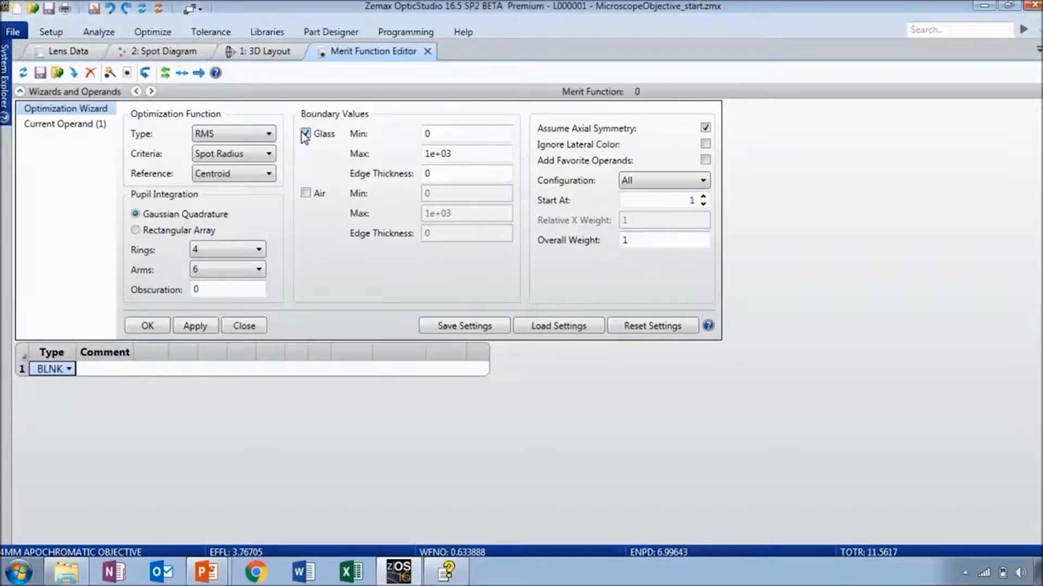
pyautogui.click(457, 130)
pyautogui.write('.2')
pyautogui.press('Tab')
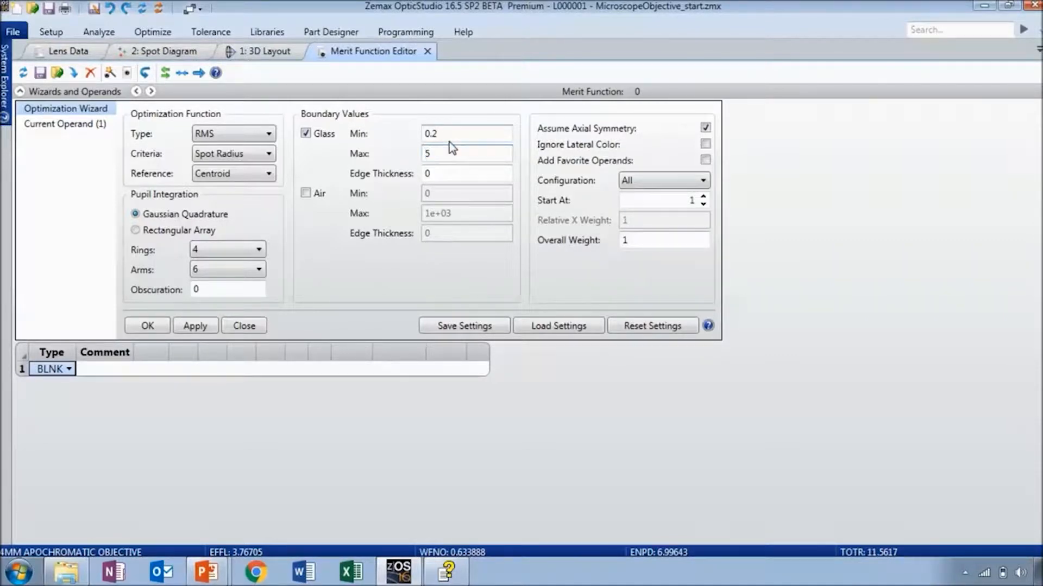
pyautogui.click(440, 170)
pyautogui.write('.2')
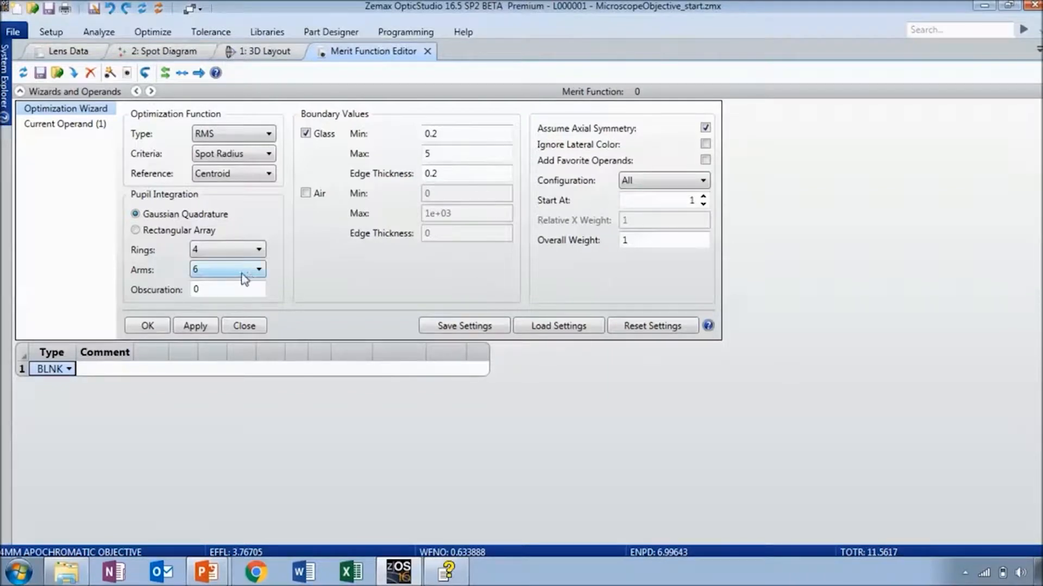
pyautogui.click(154, 326)
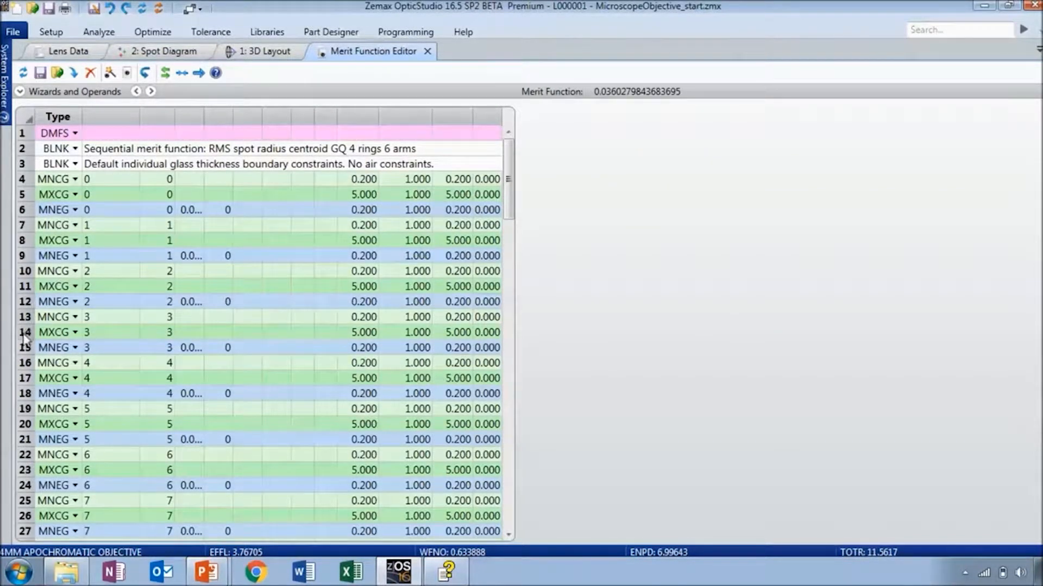
# - Fit the merit function columns to their contents and examine the glass thickness constraints and the TRAC operands for each field
pyautogui.click(192, 210)
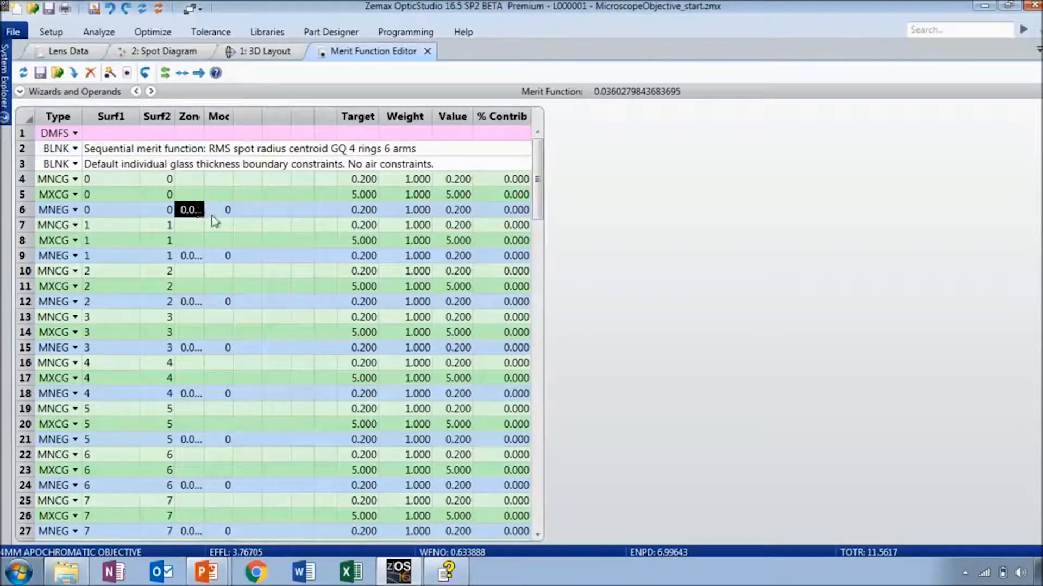
pyautogui.click(203, 77)
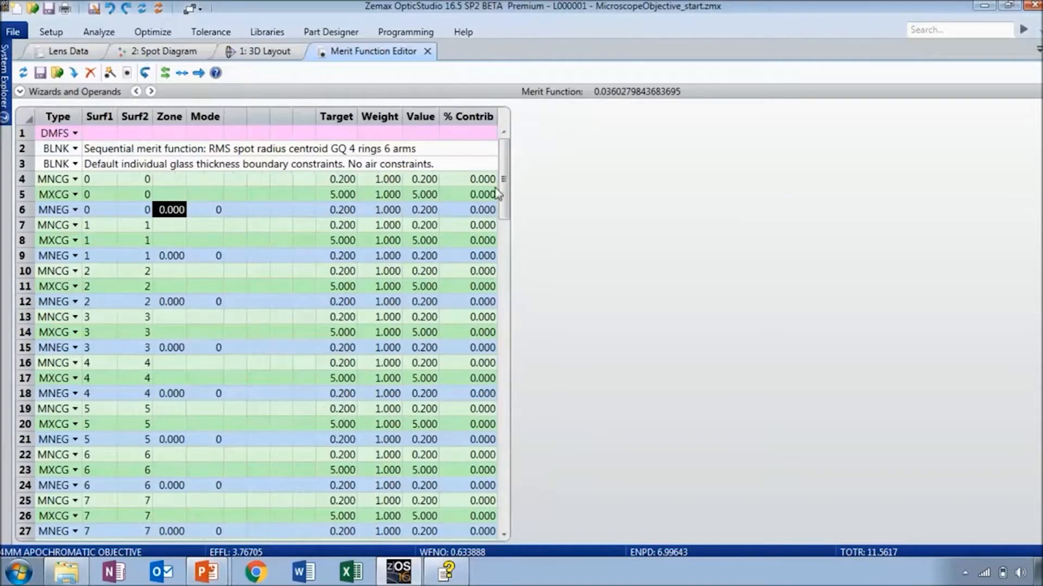
pyautogui.click(338, 180)
pyautogui.click(342, 195)
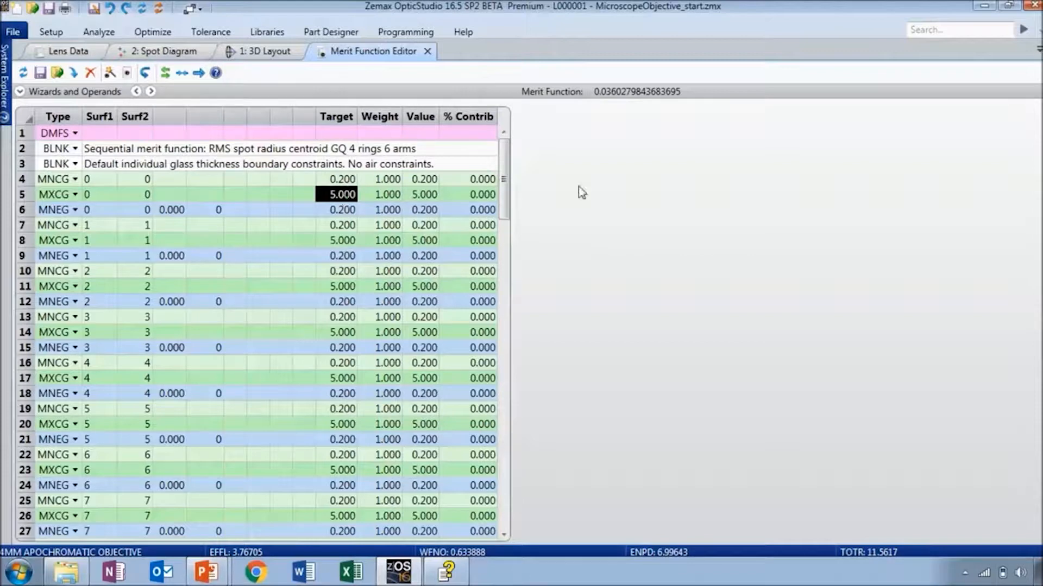
pyautogui.scroll(-6, 506, 221)
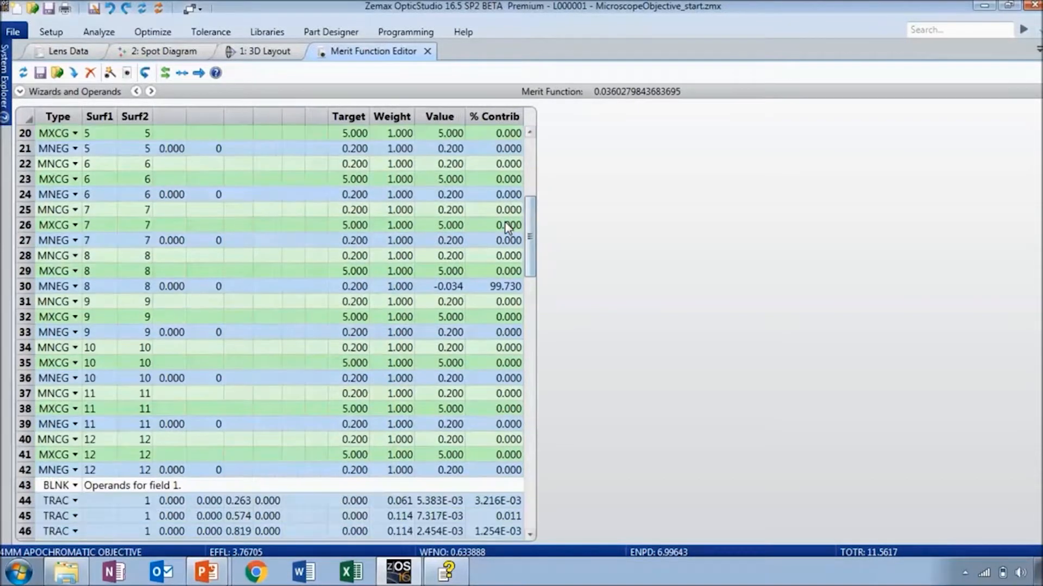
pyautogui.scroll(-5, 537, 297)
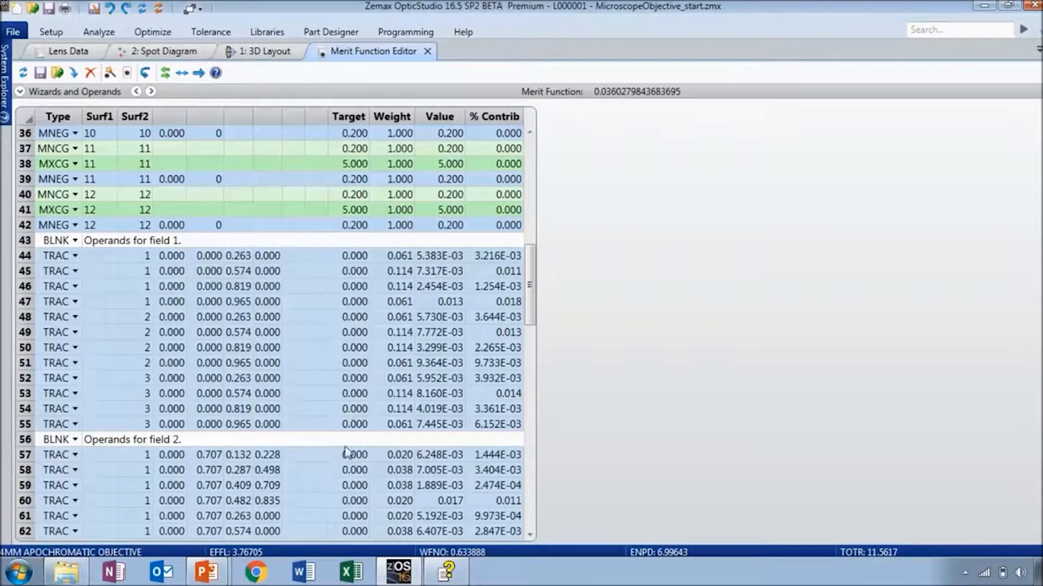
pyautogui.moveTo(538, 281); pyautogui.dragTo(532, 161)
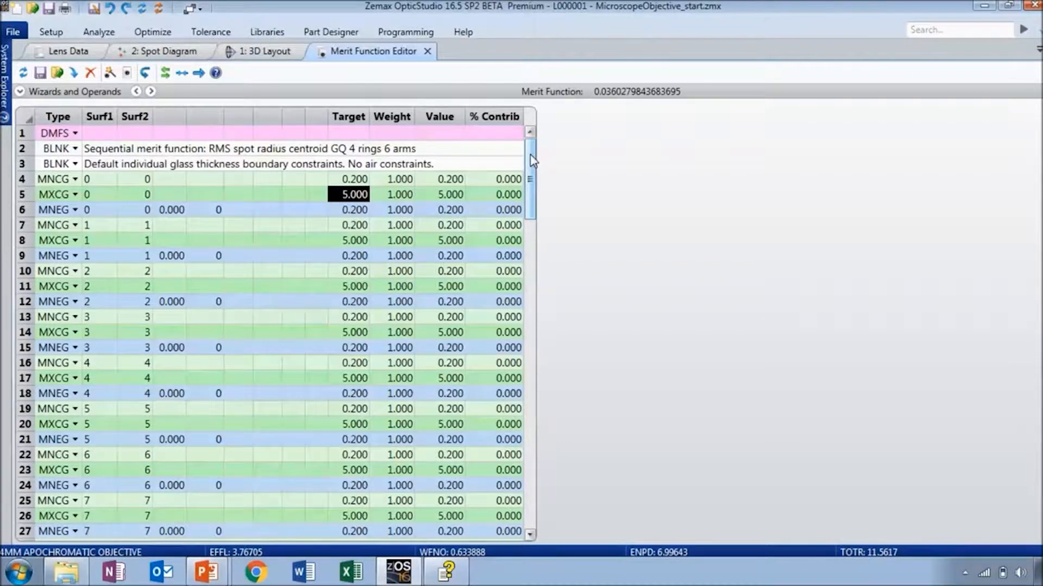
# - Switch to the PowerPoint presentation to check the magnification requirement on the Requirements slide, and return to OpticStudio
pyautogui.hotkey('alt', 'Tab')
pyautogui.hotkey('alt', 'Tab')
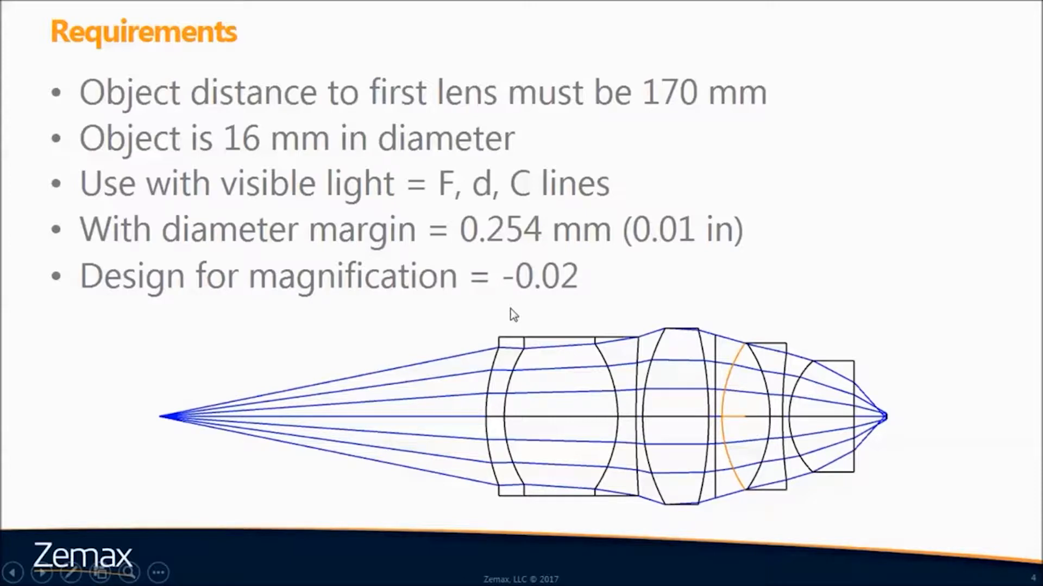
pyautogui.hotkey('alt', 'Tab')
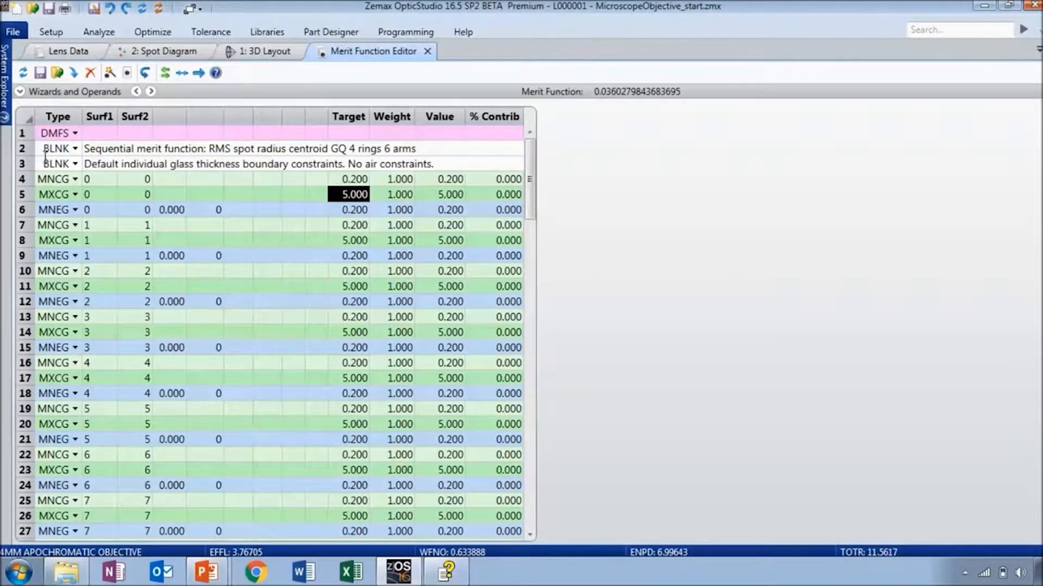
# - Insert two rows above the DMFS operand in the merit function and make the first one a PMAG operand
pyautogui.click(51, 133)
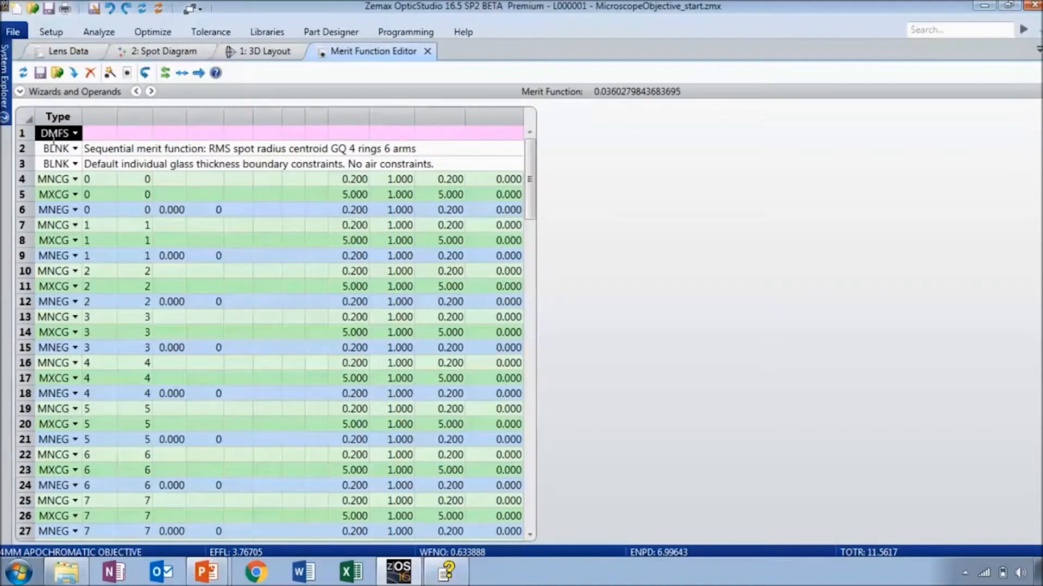
pyautogui.press('Insert')
pyautogui.press('Insert')
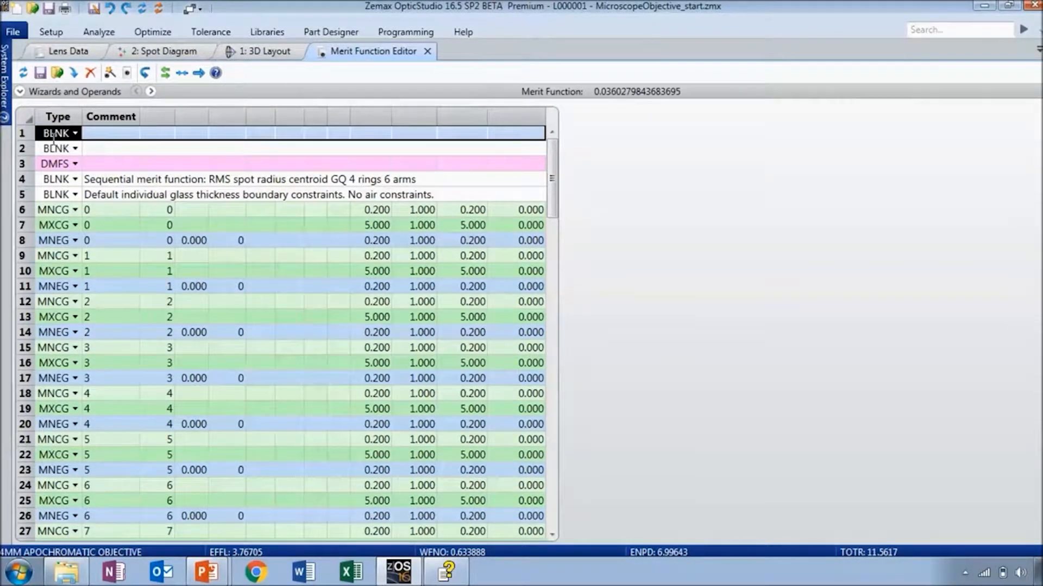
pyautogui.click(52, 135)
pyautogui.write('pm')
pyautogui.click(49, 145)
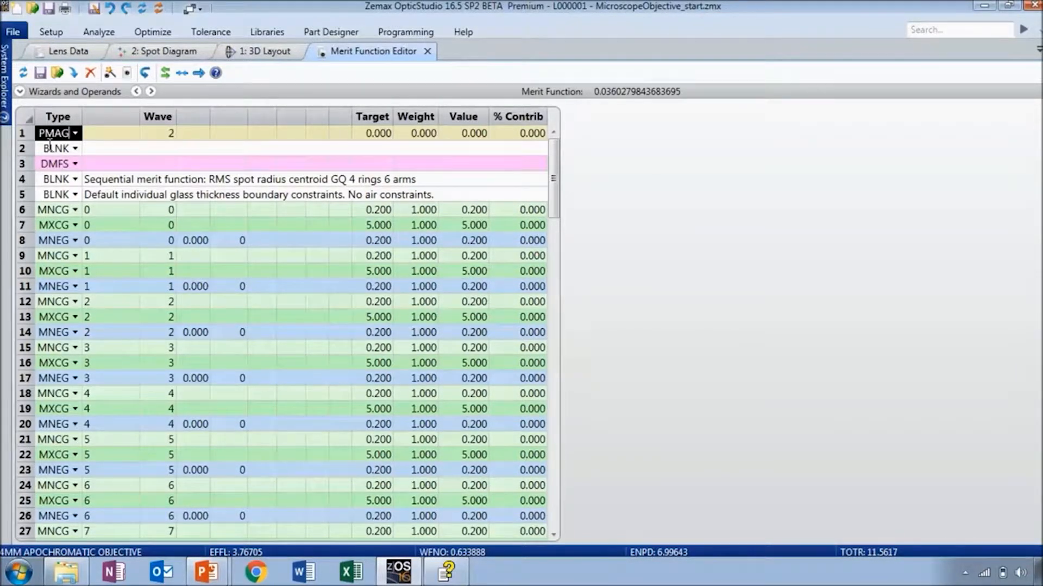
# - Give the PMAG operand a target of -0.02 and a weight of 1, and recalculate the merit function
pyautogui.click(167, 133)
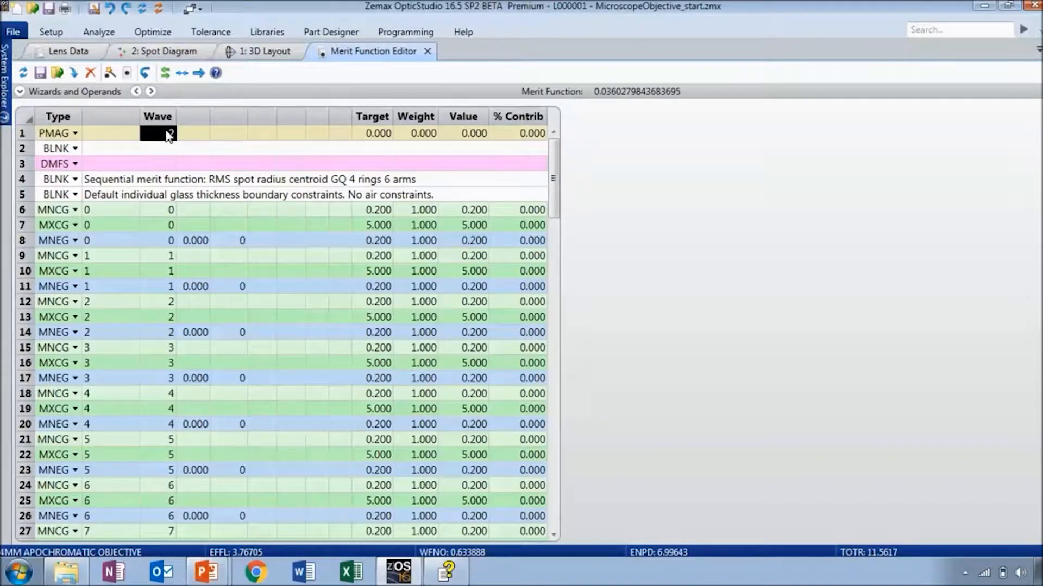
pyautogui.click(379, 136)
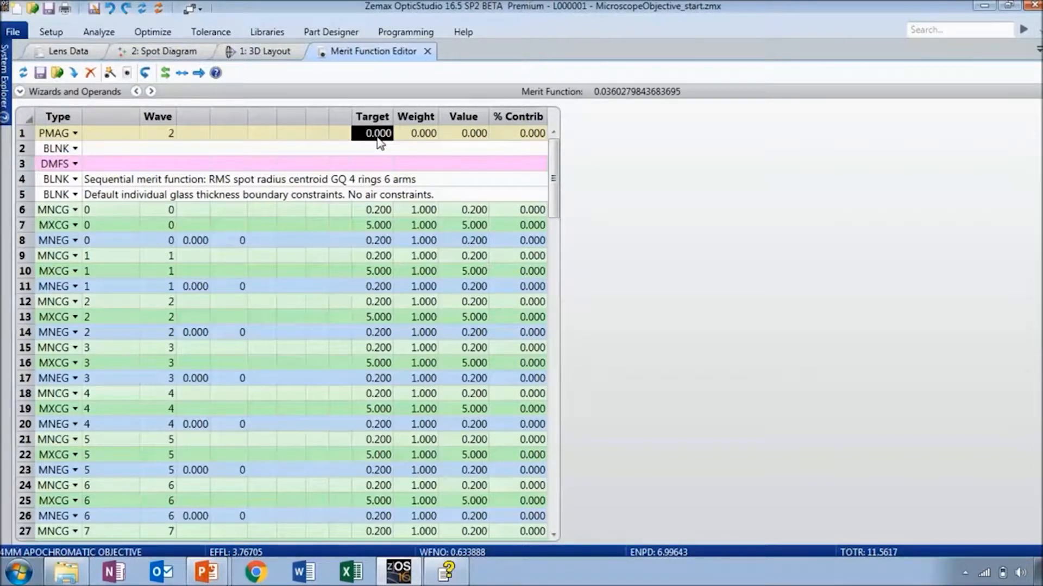
pyautogui.write('-0.02')
pyautogui.press('Tab')
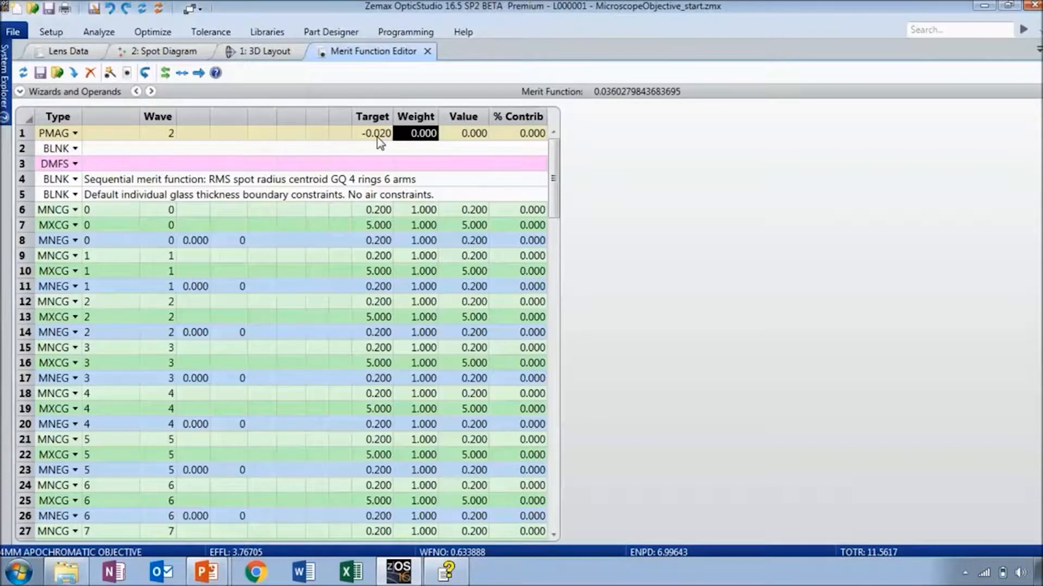
pyautogui.write('1')
pyautogui.press('Tab')
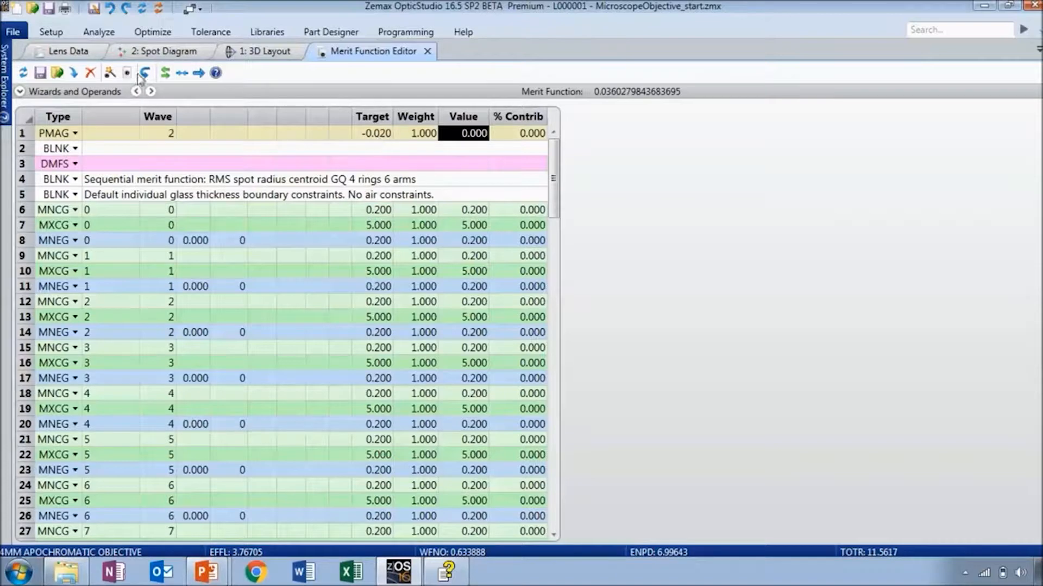
pyautogui.click(23, 73)
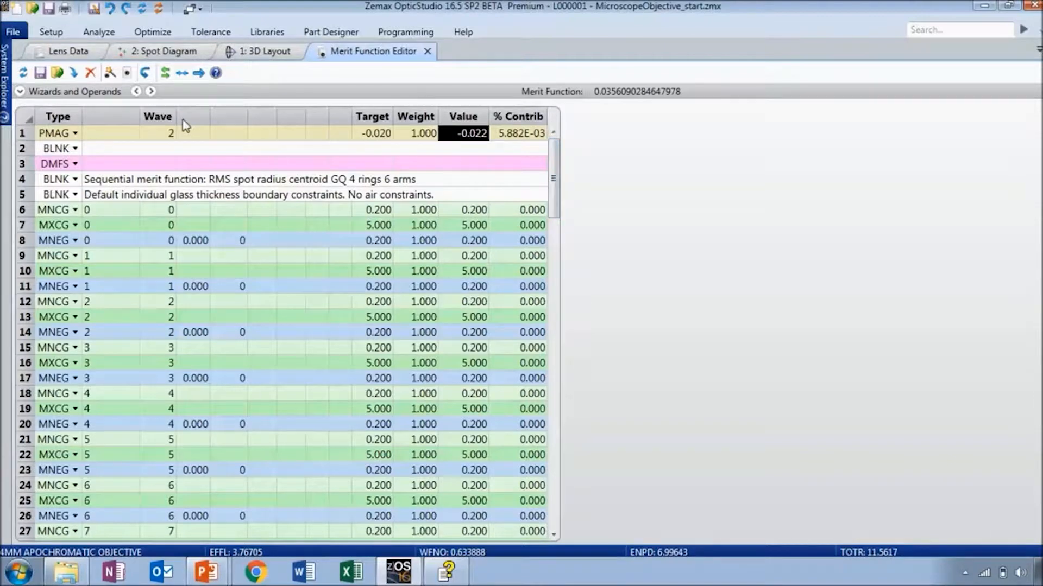
# - Run a local optimization with Damped Least Squares and automatic cycles, and exit when it finishes
pyautogui.click(148, 32)
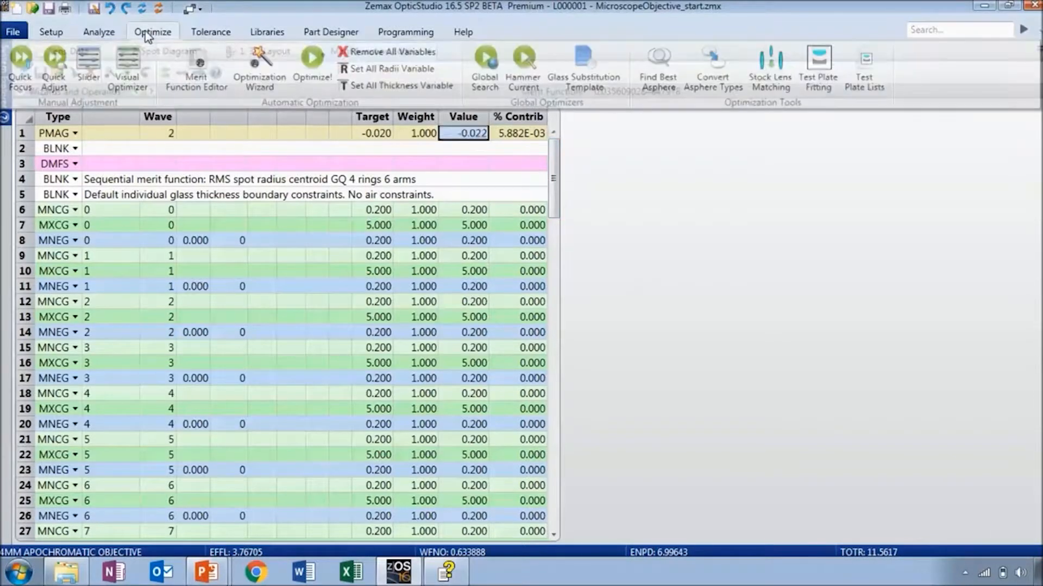
pyautogui.click(304, 87)
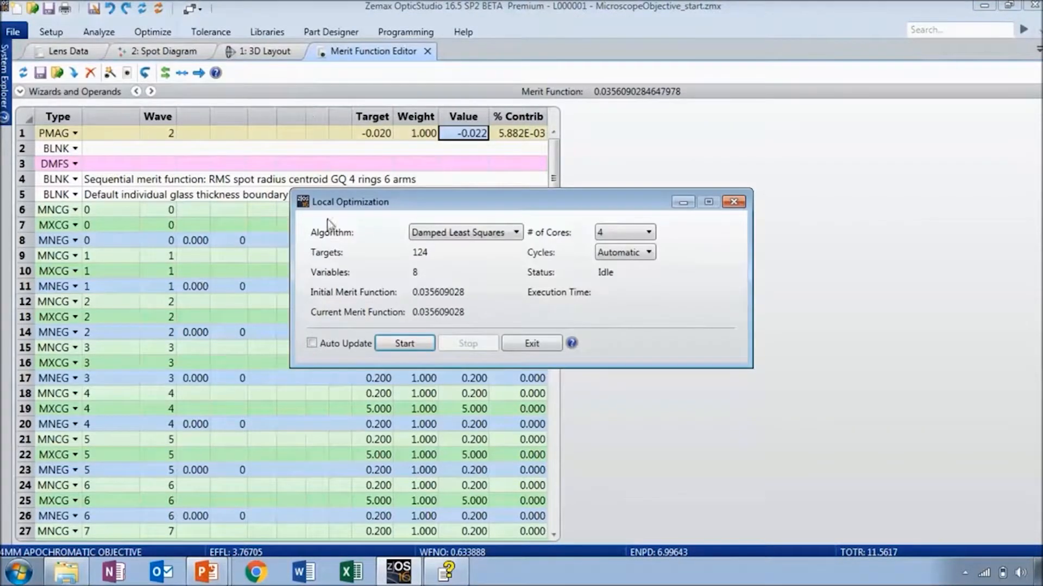
pyautogui.click(393, 347)
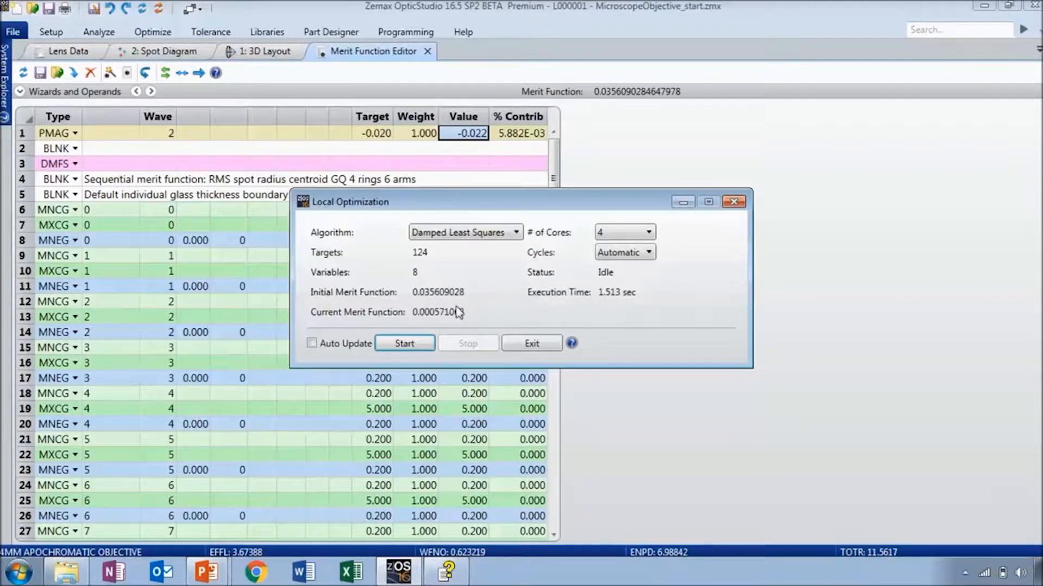
pyautogui.click(531, 344)
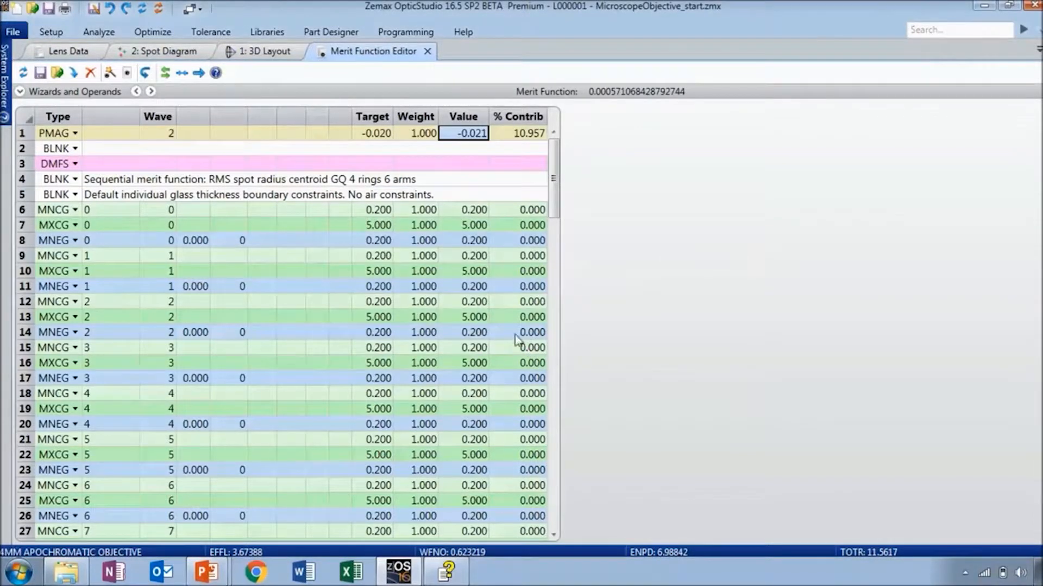
# - Refresh the 3D layout and the spot diagram to examine the optimized lens shapes and spot sizes
pyautogui.click(253, 52)
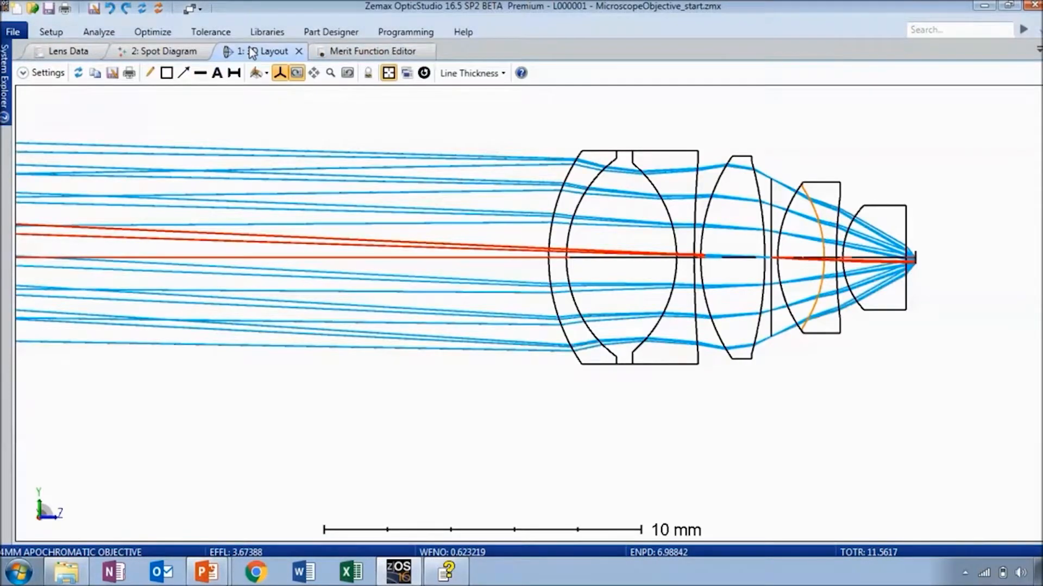
pyautogui.click(79, 75)
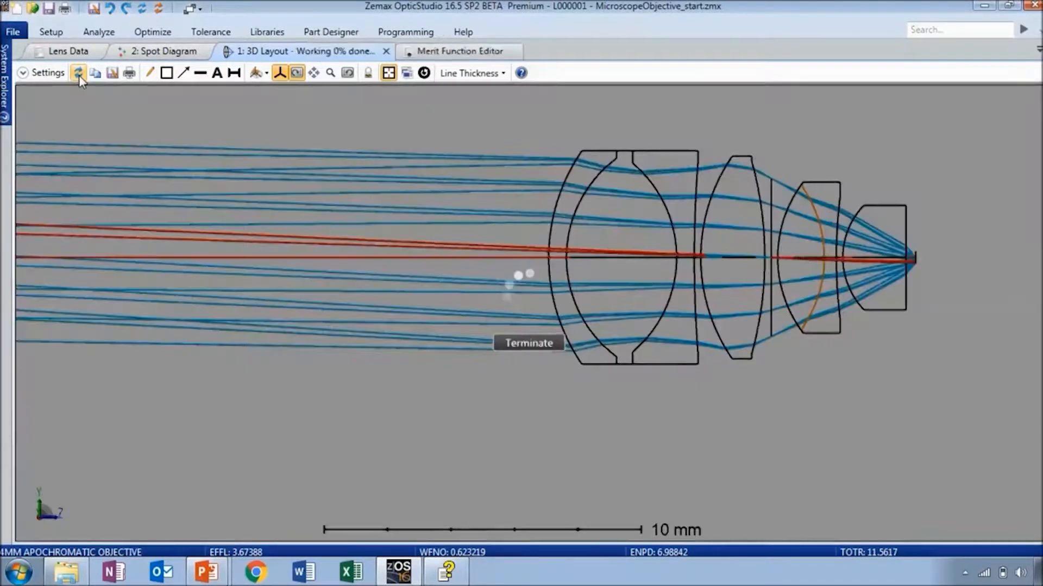
pyautogui.scroll(3, 942, 163)
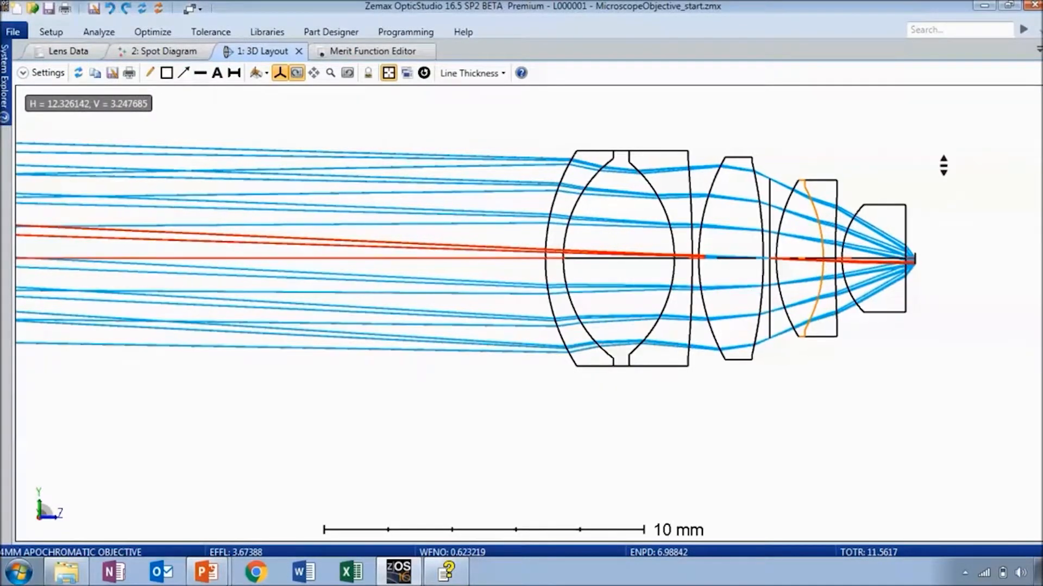
pyautogui.scroll(5, 943, 166)
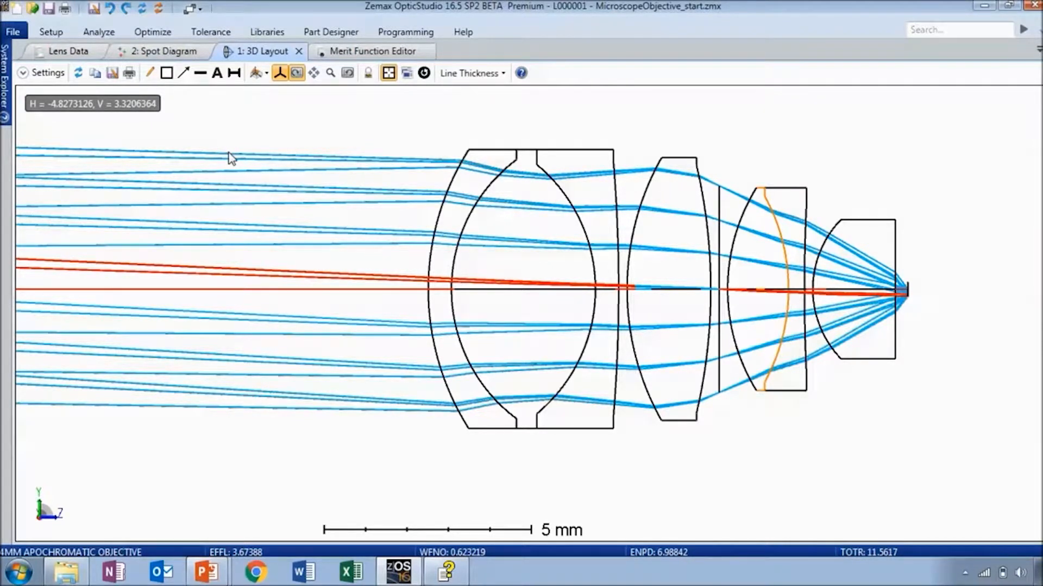
pyautogui.click(153, 51)
pyautogui.click(82, 70)
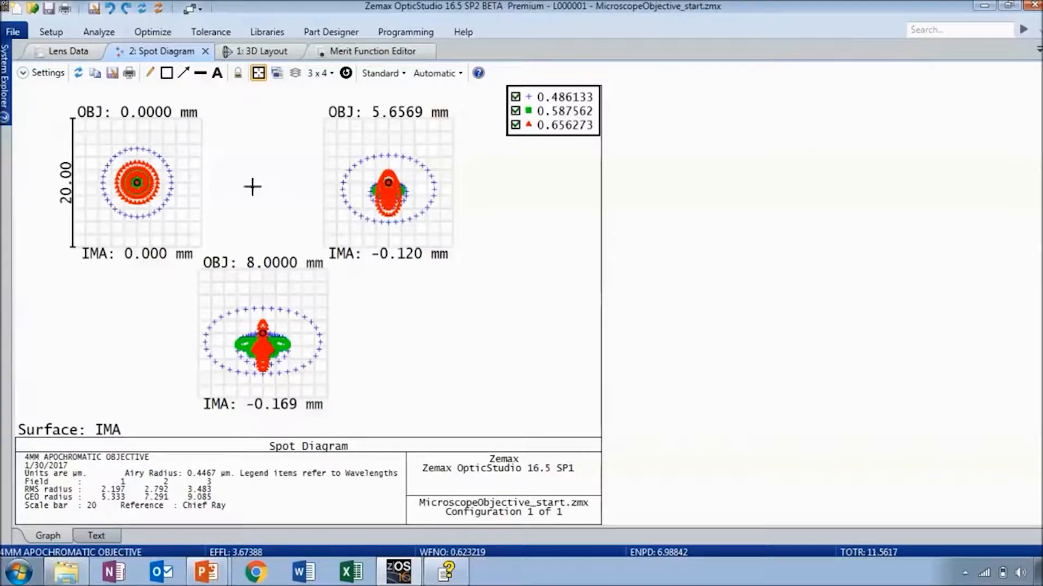
# - Run an Image Simulation analysis of the optimized objective
pyautogui.click(103, 32)
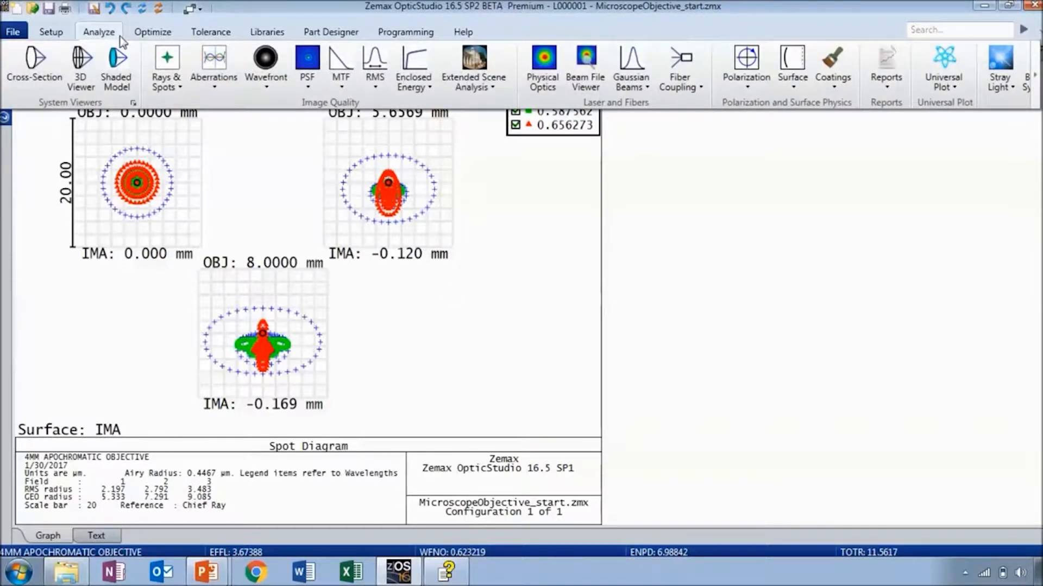
pyautogui.click(472, 71)
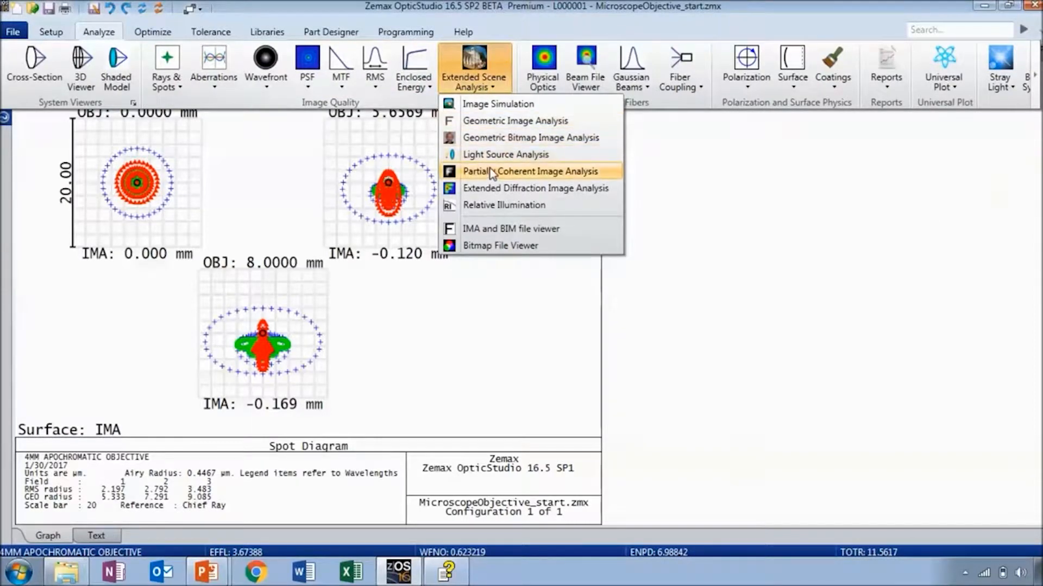
pyautogui.click(499, 104)
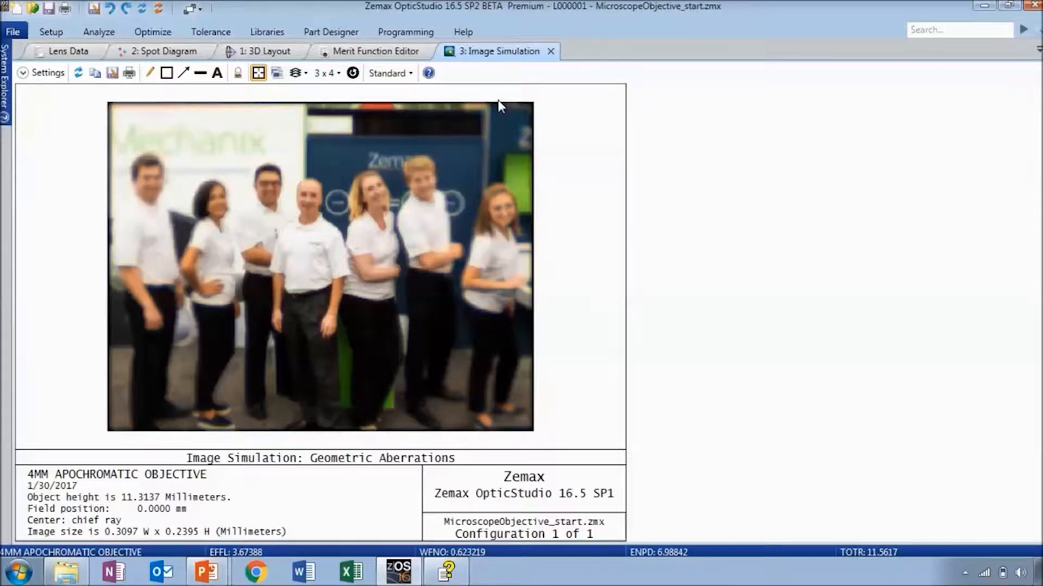
# - Return to the lens data and run Hammer Current with Damped Least Squares for about 29 seconds, stopping and exiting it
pyautogui.click(70, 51)
pyautogui.click(218, 154)
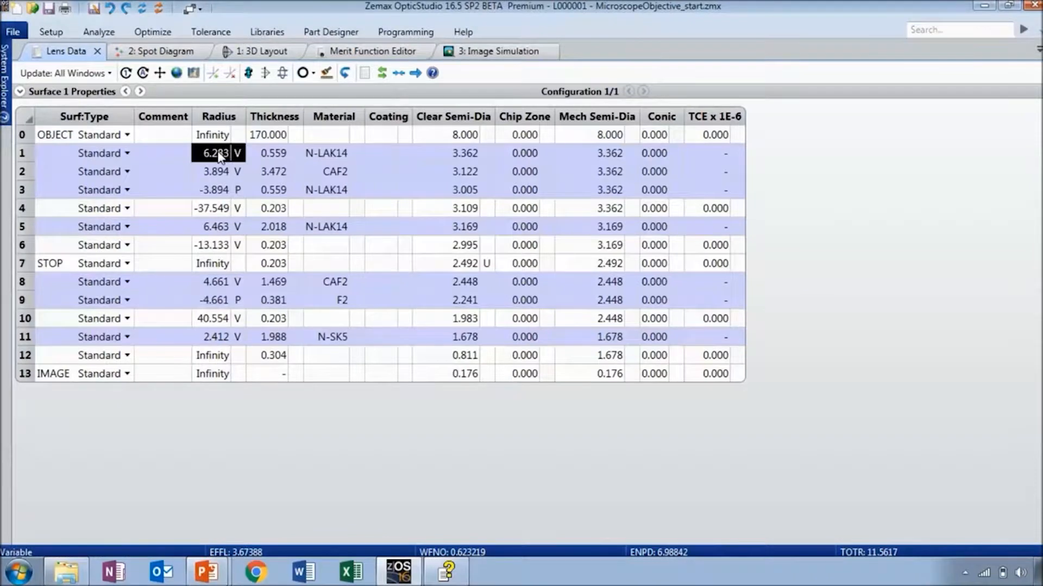
pyautogui.click(166, 34)
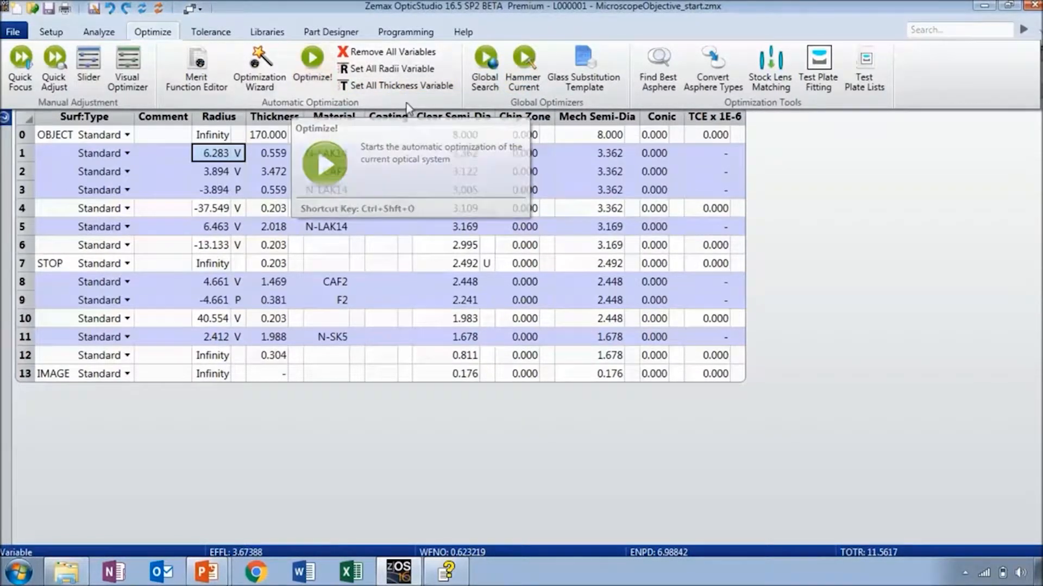
pyautogui.click(523, 79)
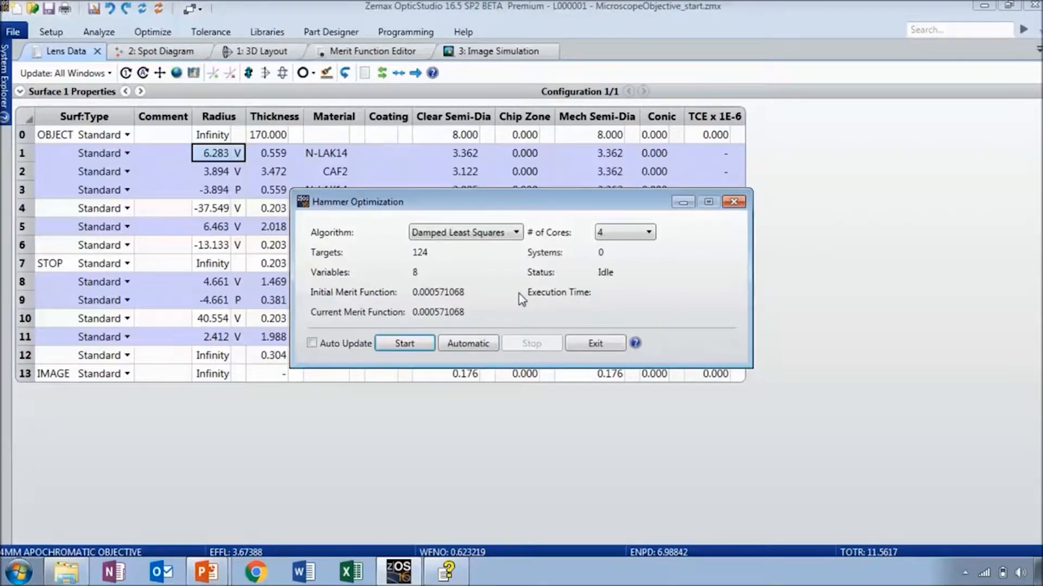
pyautogui.click(404, 344)
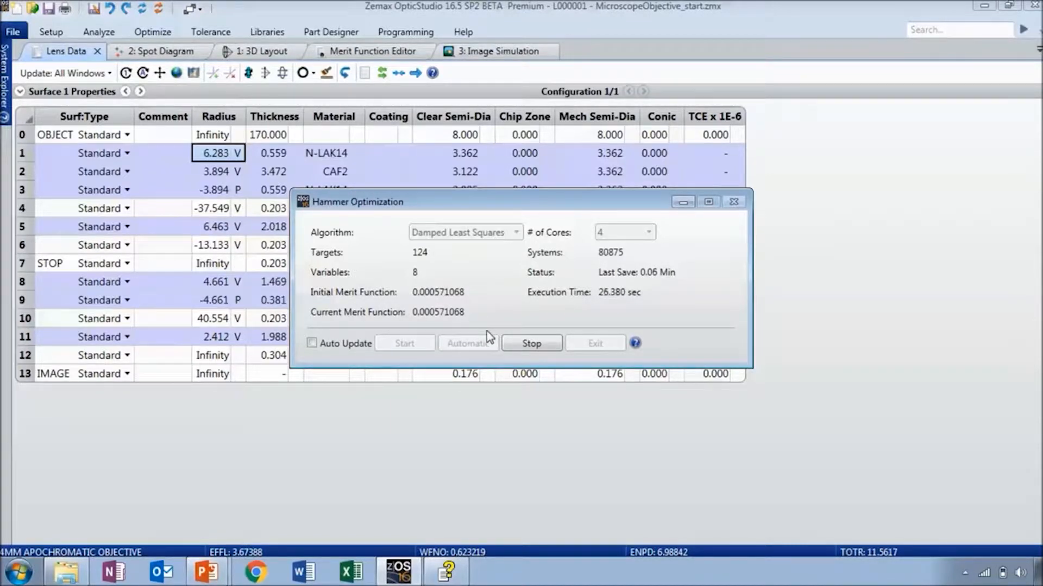
pyautogui.click(513, 344)
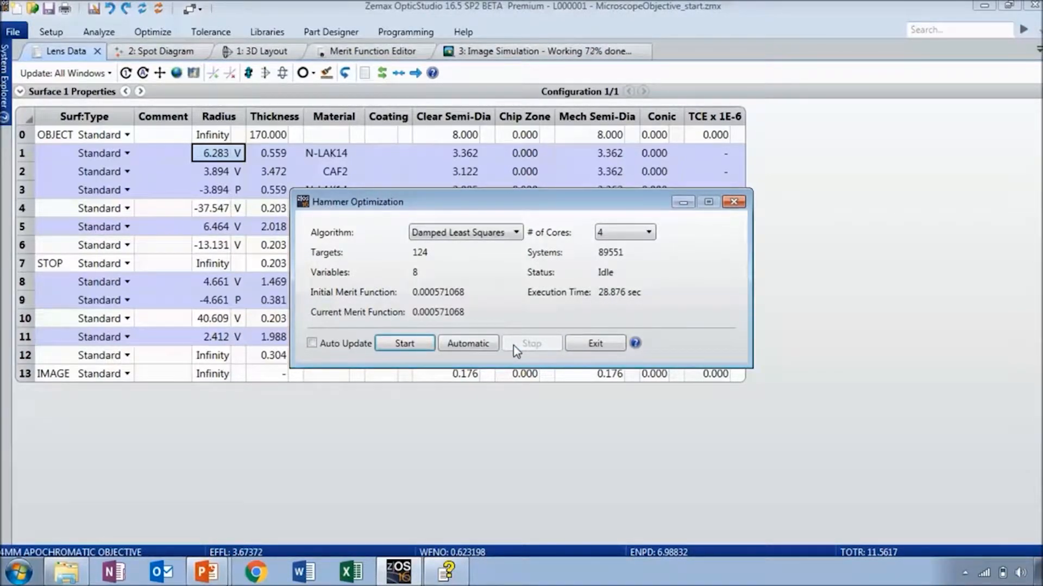
pyautogui.click(594, 345)
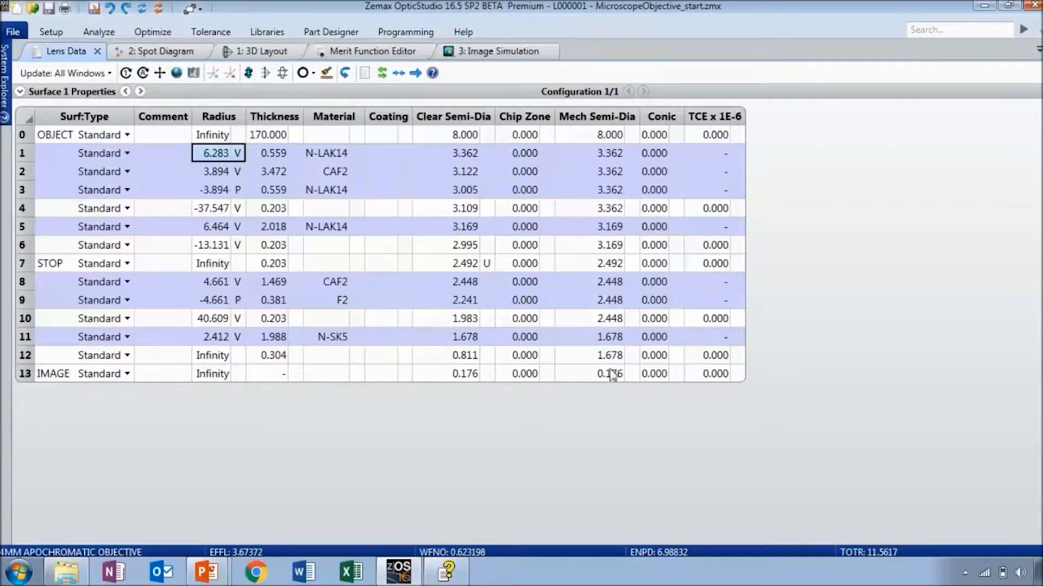
# - Run Find Best Asphere over surfaces 0 to 13 with the Conic asphere type, keeping the lens data's conic values in view
pyautogui.doubleClick(660, 356)
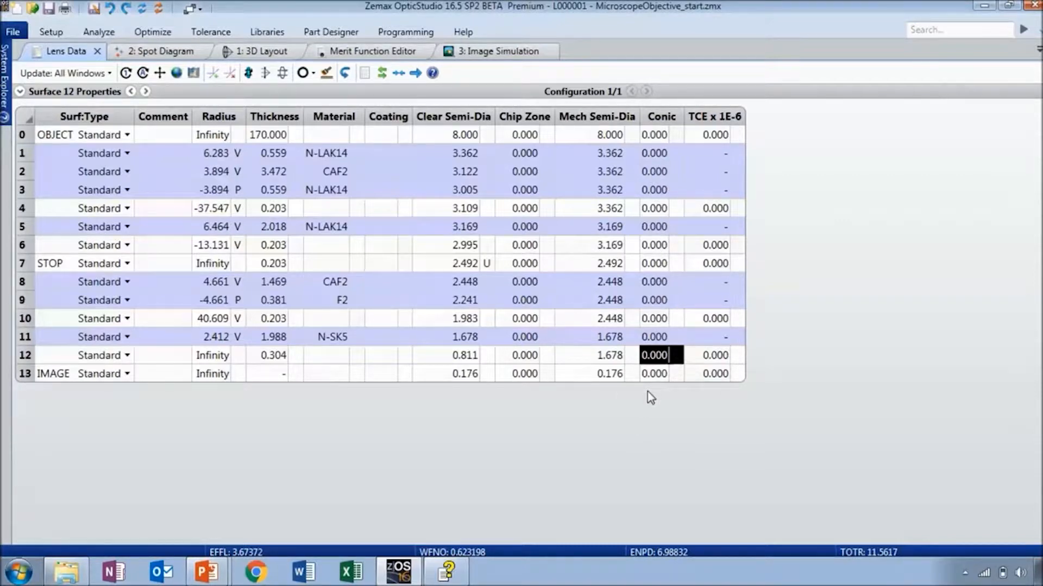
pyautogui.click(151, 32)
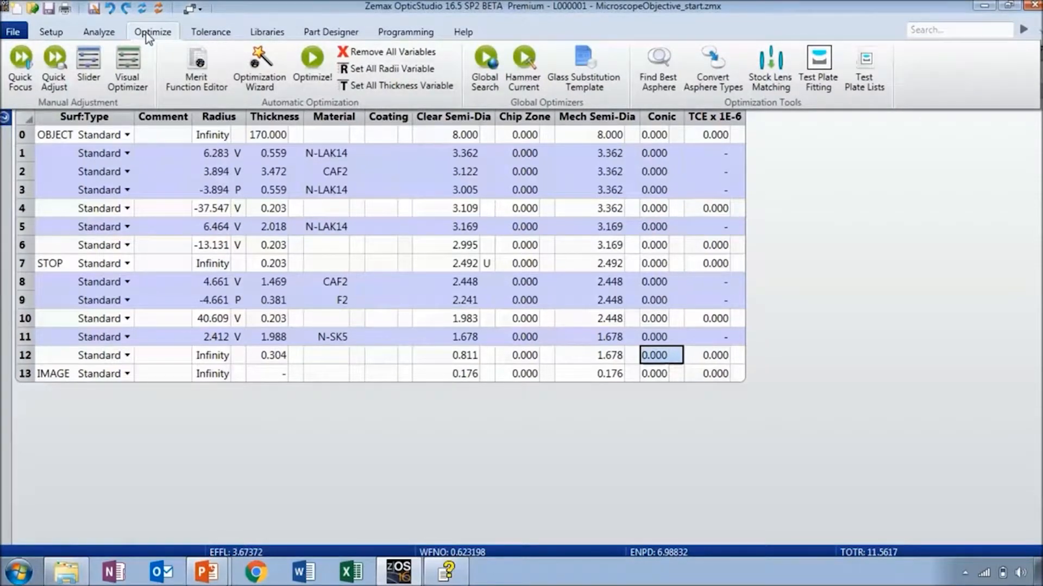
pyautogui.click(654, 97)
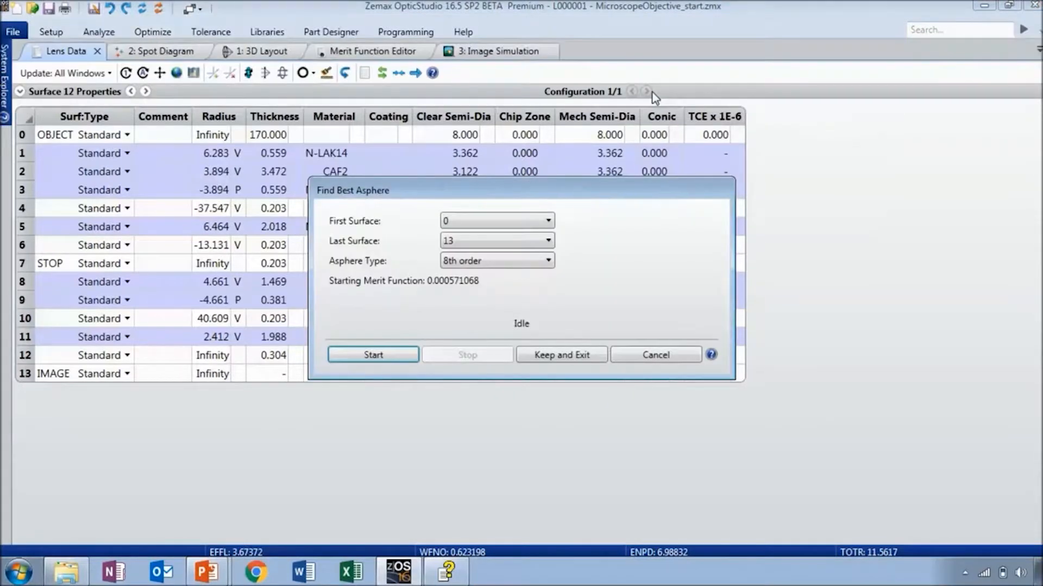
pyautogui.click(514, 263)
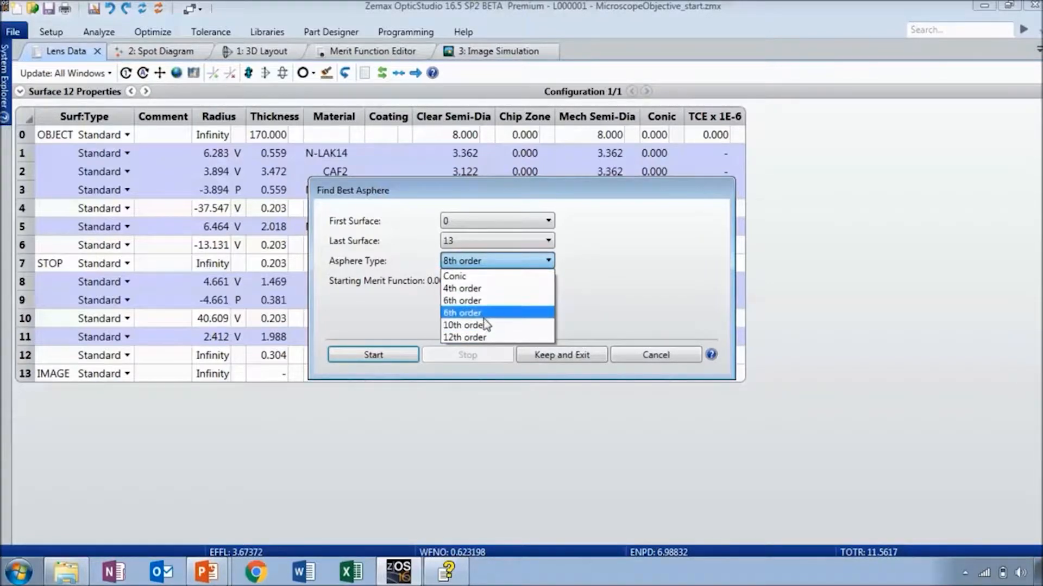
pyautogui.click(475, 281)
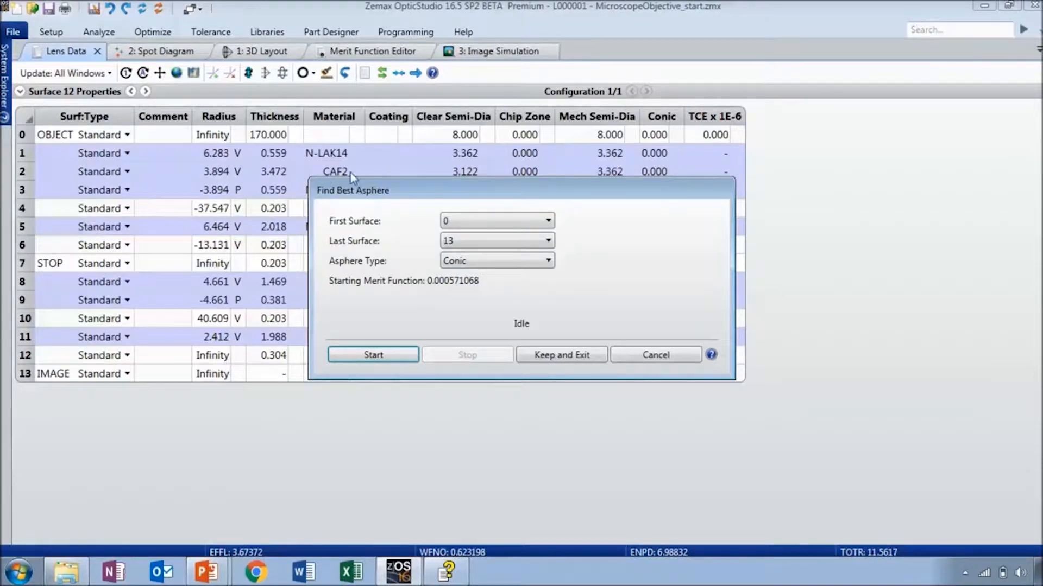
pyautogui.moveTo(364, 181); pyautogui.dragTo(484, 254)
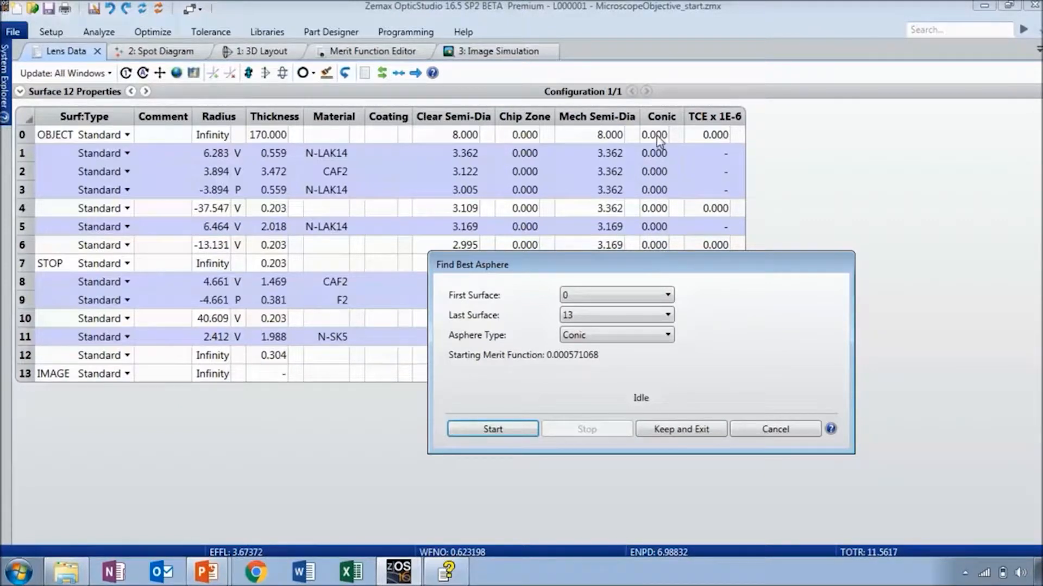
pyautogui.moveTo(664, 266); pyautogui.dragTo(668, 252)
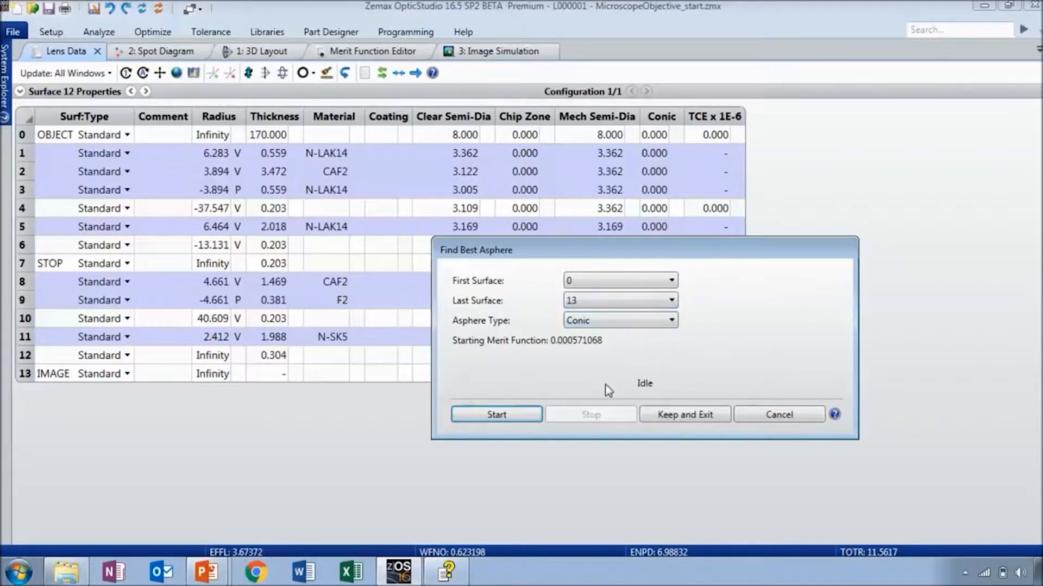
pyautogui.click(497, 421)
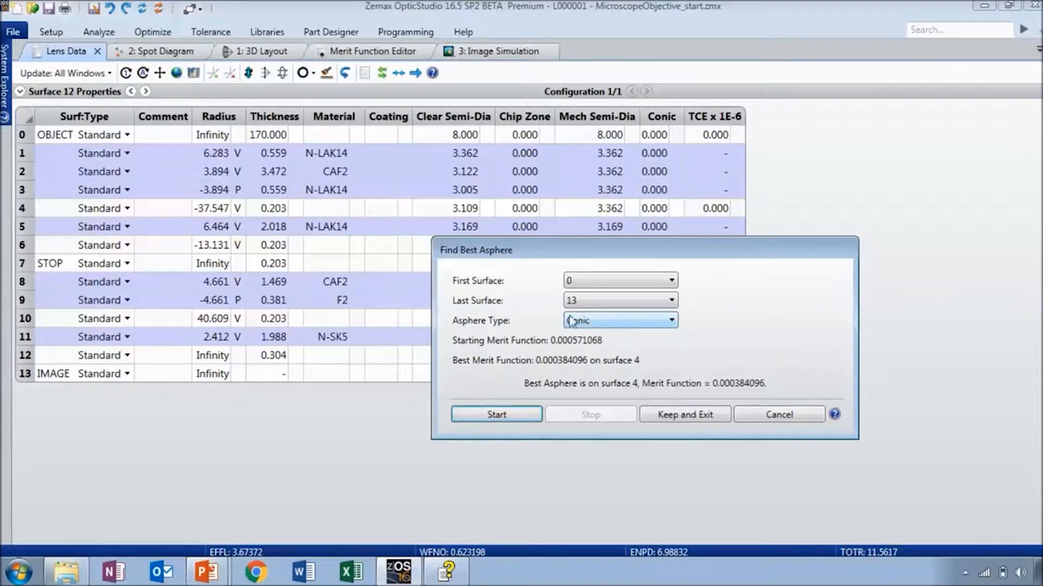
# - Keep the Conic result from Find Best Asphere, inspect surface 4's conic cell and refresh the spot diagram
pyautogui.click(631, 325)
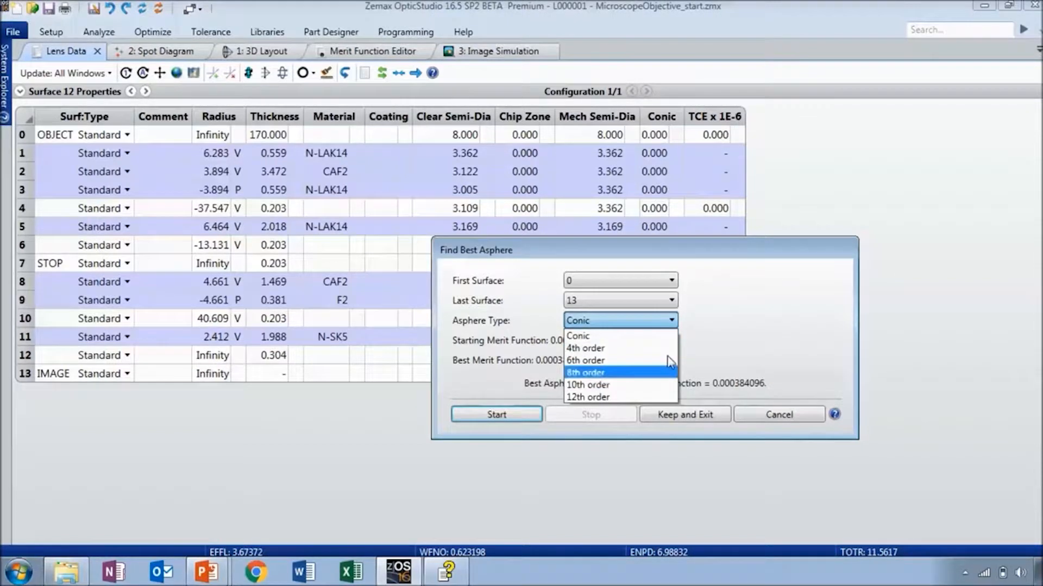
pyautogui.click(744, 325)
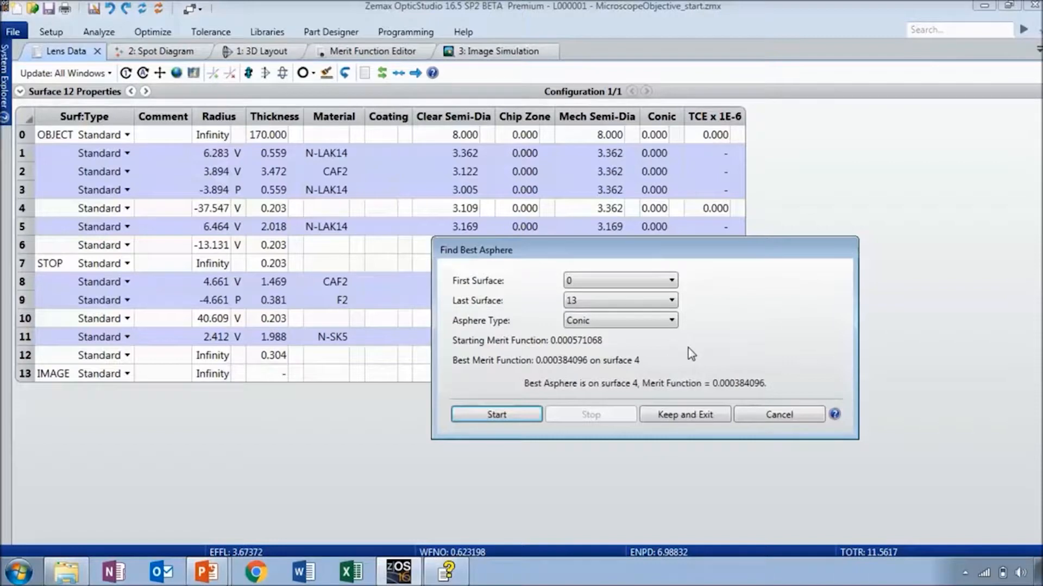
pyautogui.click(671, 415)
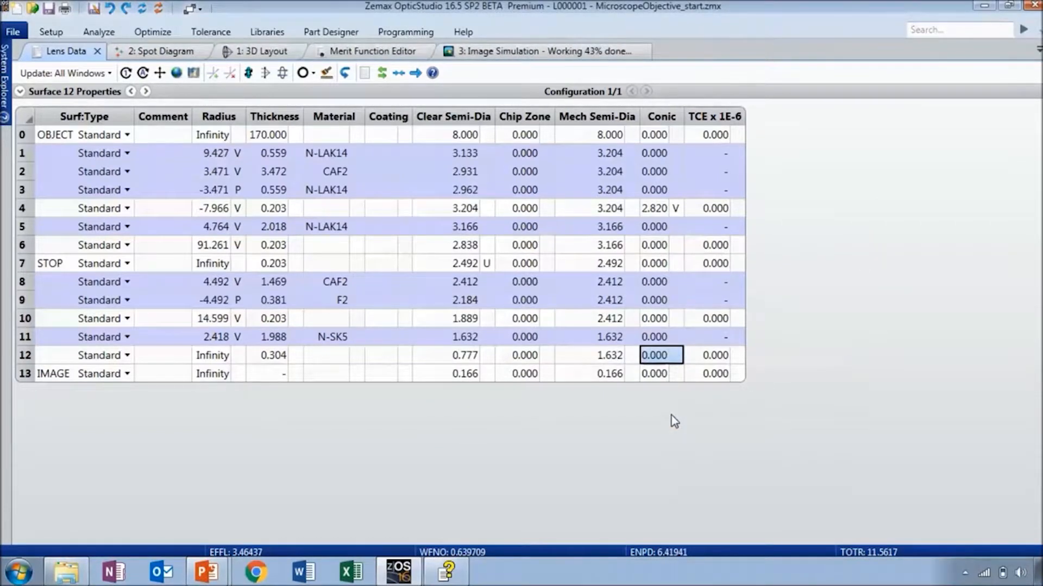
pyautogui.click(656, 213)
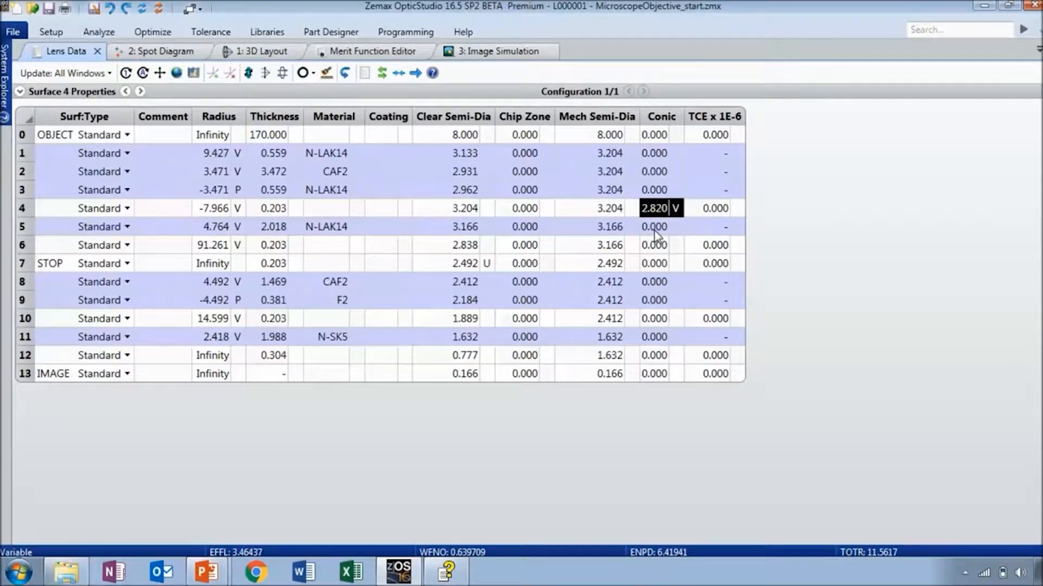
pyautogui.click(163, 52)
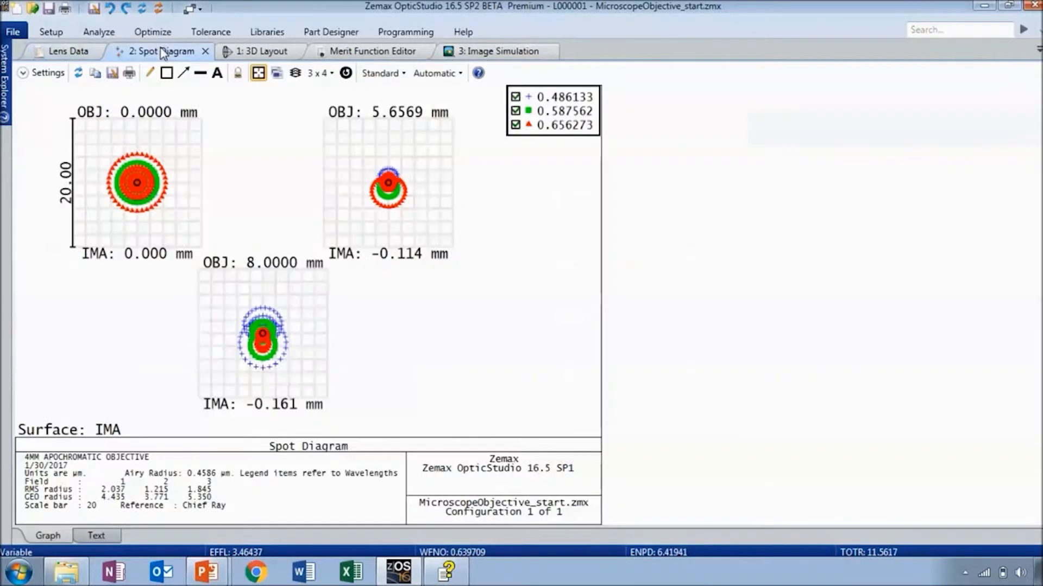
pyautogui.click(78, 74)
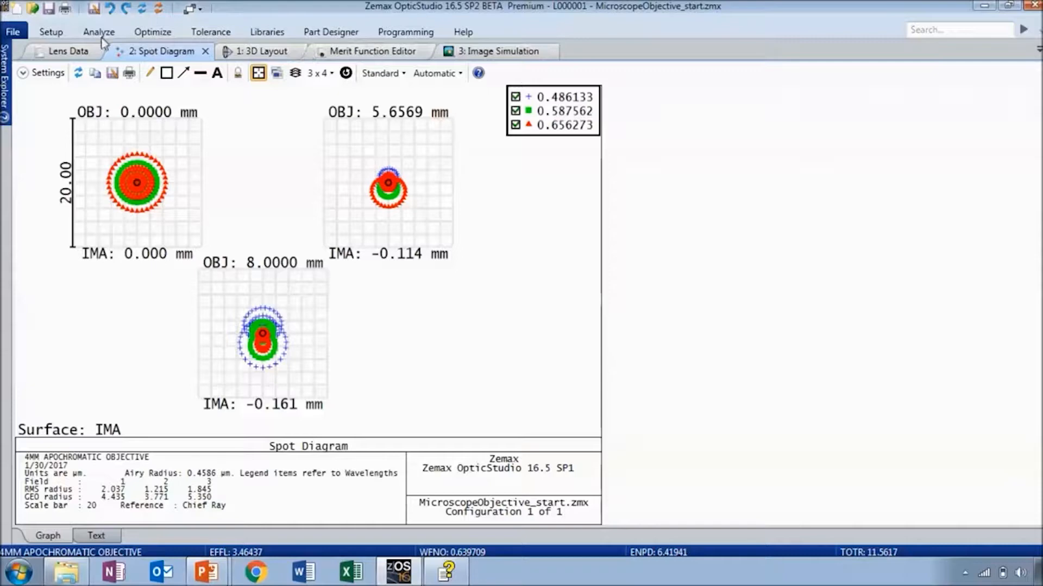
# - Run Hammer Current with Damped Least Squares for about 22 seconds, stop and exit it, and refresh the spot diagram
pyautogui.click(154, 32)
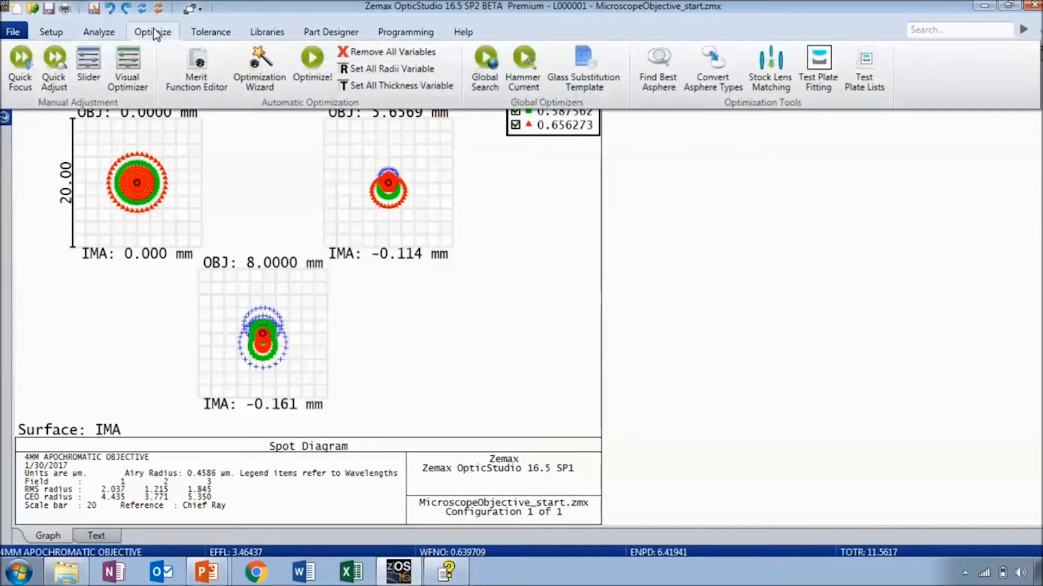
pyautogui.click(516, 63)
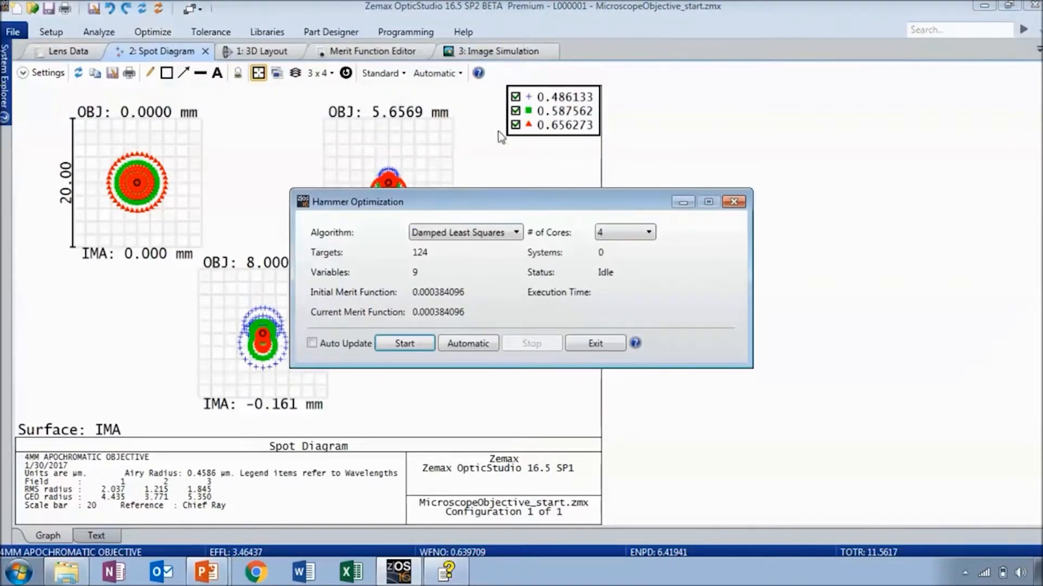
pyautogui.click(425, 345)
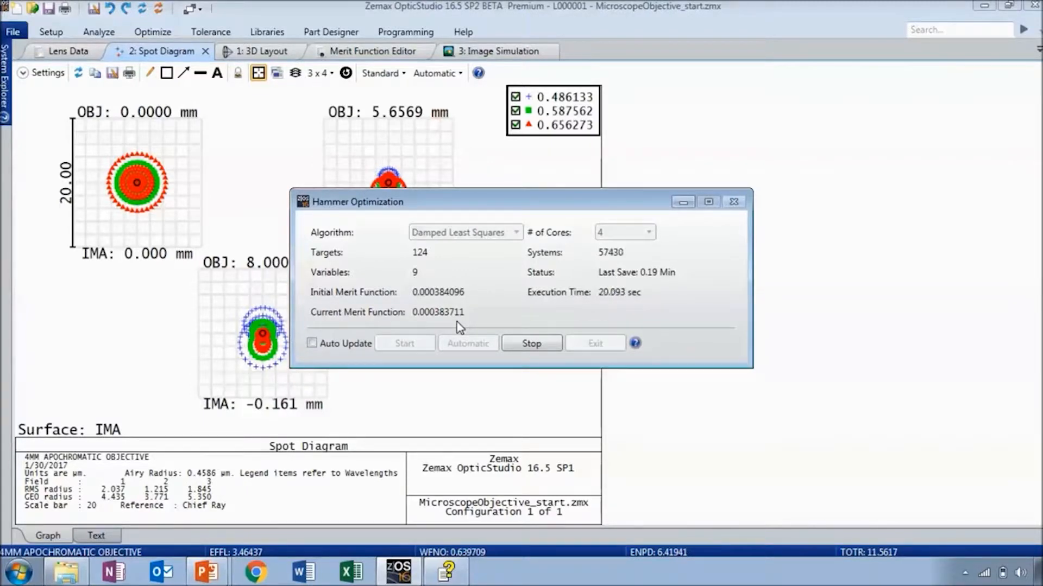
pyautogui.click(527, 342)
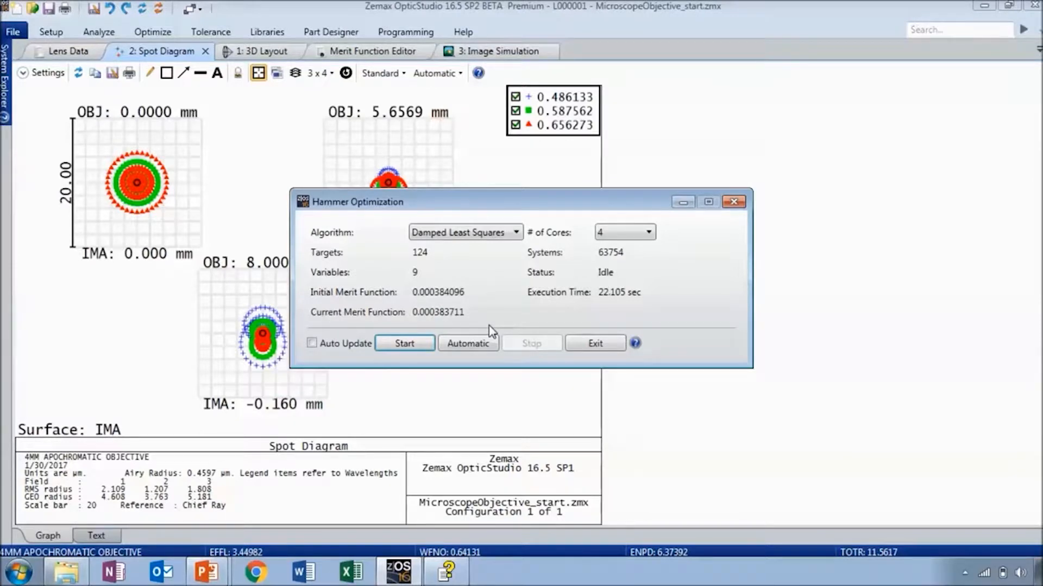
pyautogui.click(586, 352)
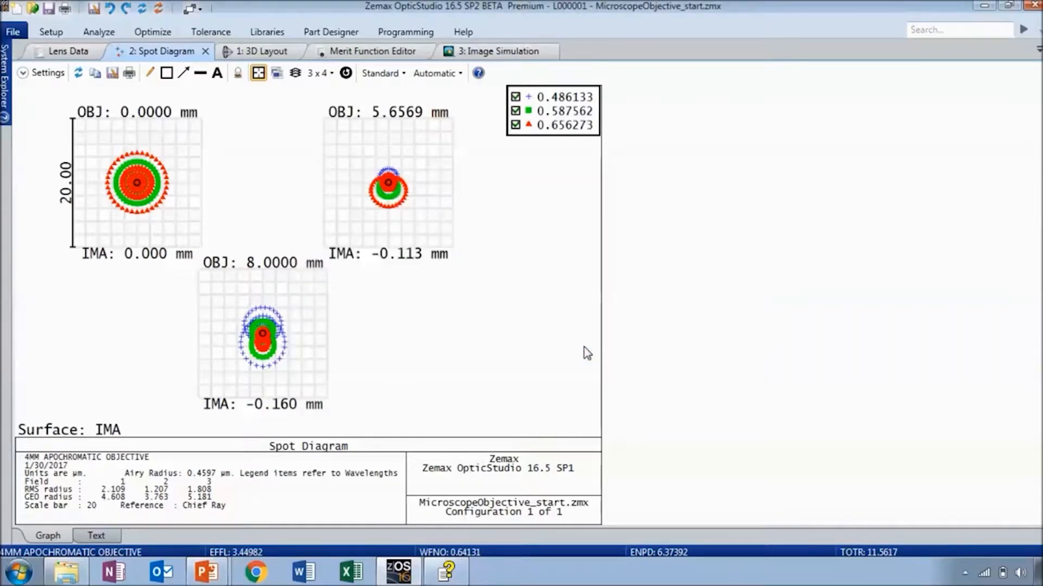
pyautogui.click(77, 73)
# - Set the 3D layout to color rays by Field # and use the Y Fan ray pattern
pyautogui.click(251, 52)
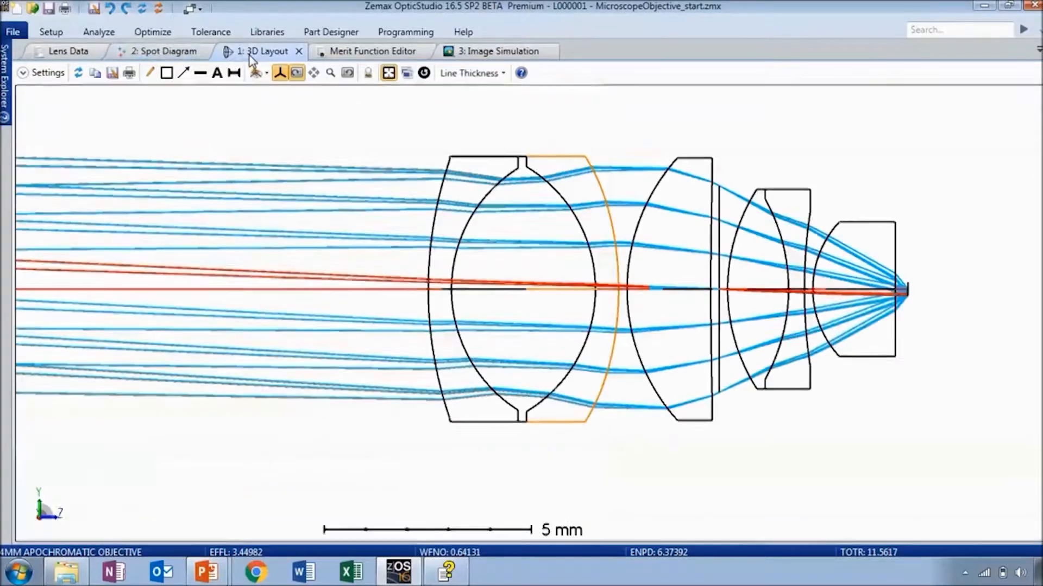
pyautogui.click(55, 77)
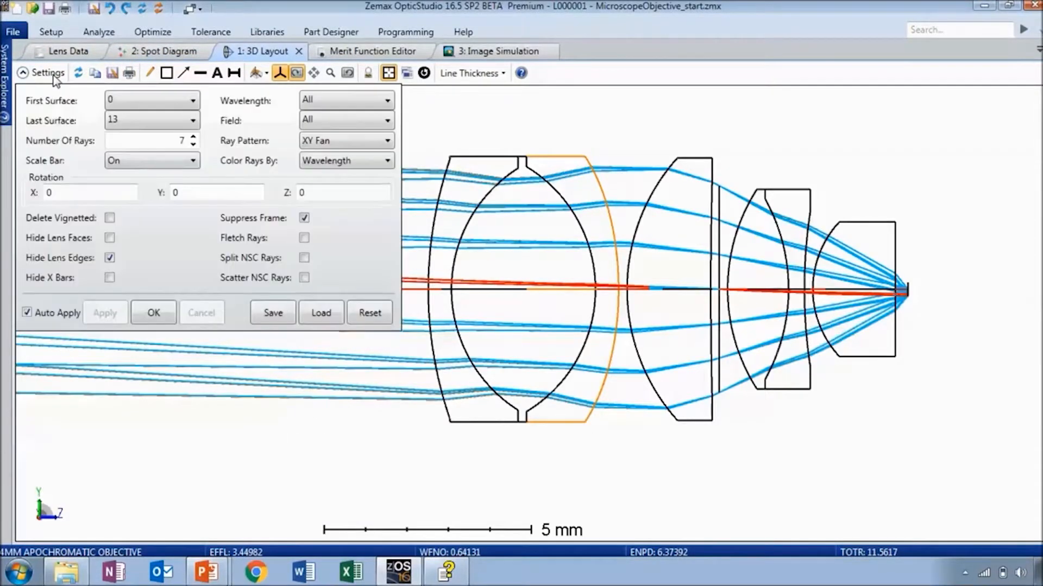
pyautogui.click(322, 162)
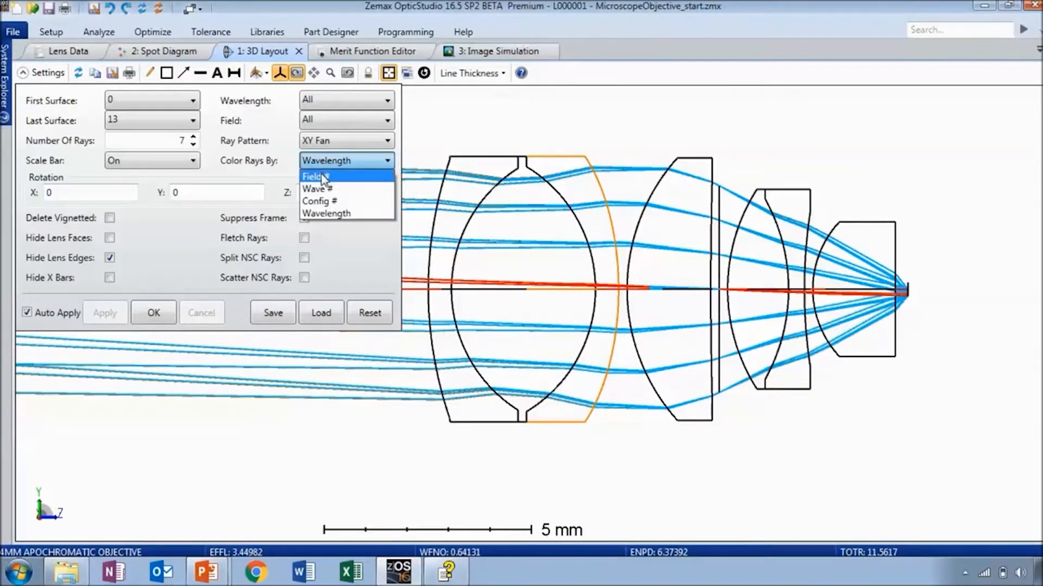
pyautogui.click(324, 177)
pyautogui.click(333, 143)
pyautogui.click(329, 181)
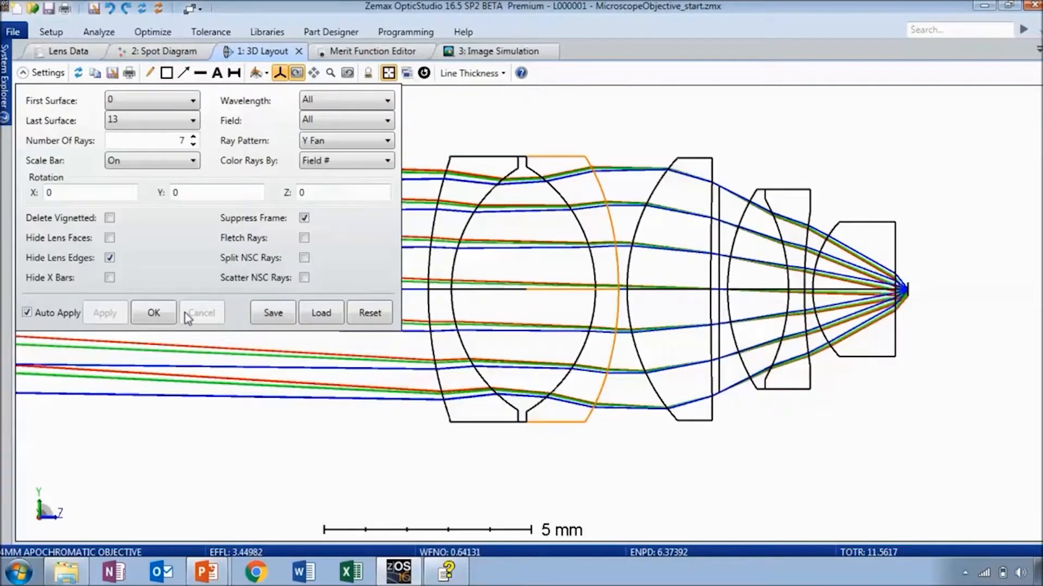
pyautogui.click(156, 311)
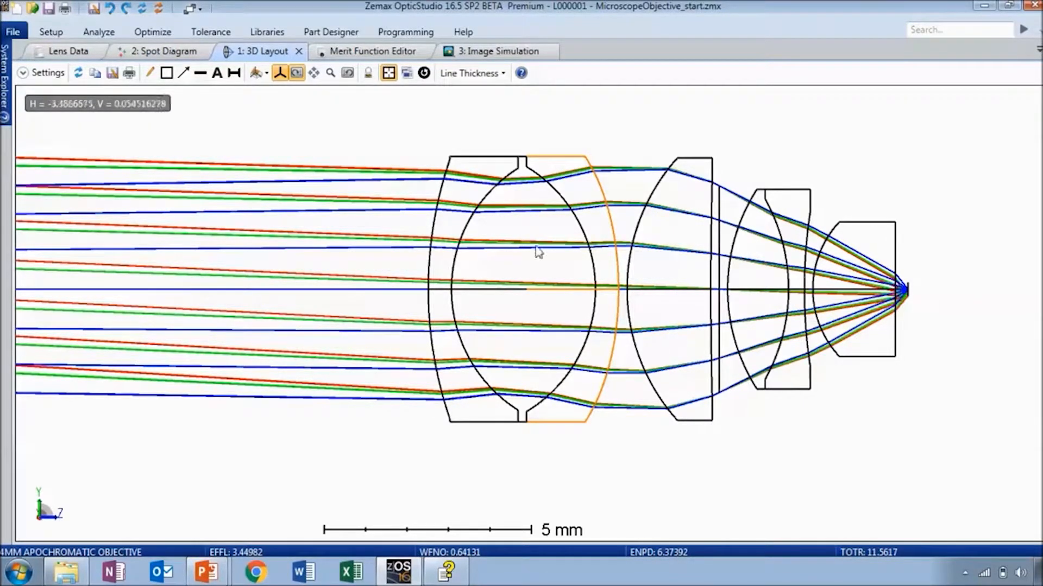
# - Undock the 3D layout and place it over the lens data, magnified on the edges of the first lens group
pyautogui.scroll(2, 744, 256)
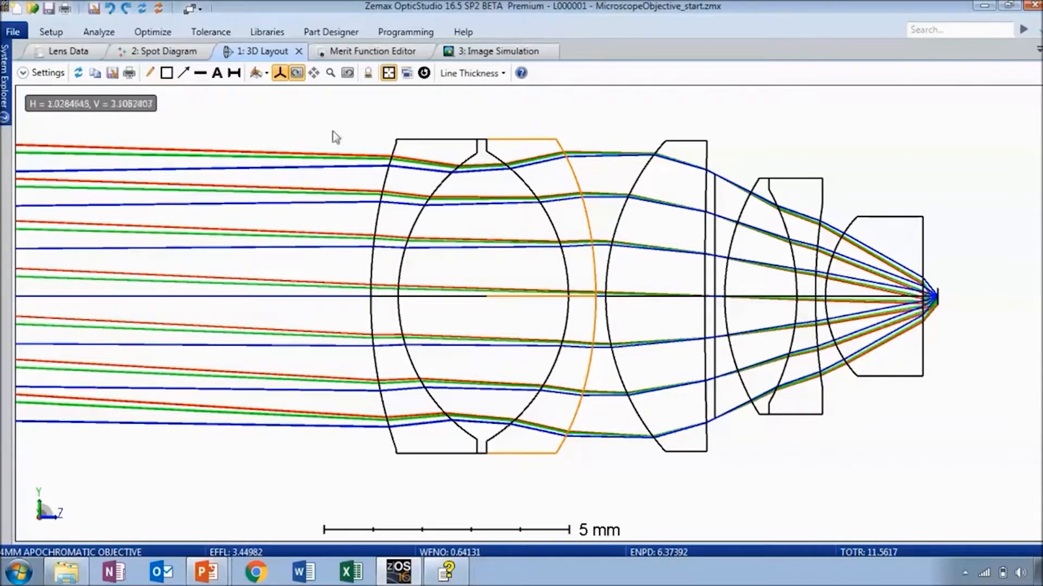
pyautogui.moveTo(266, 57); pyautogui.dragTo(584, 27)
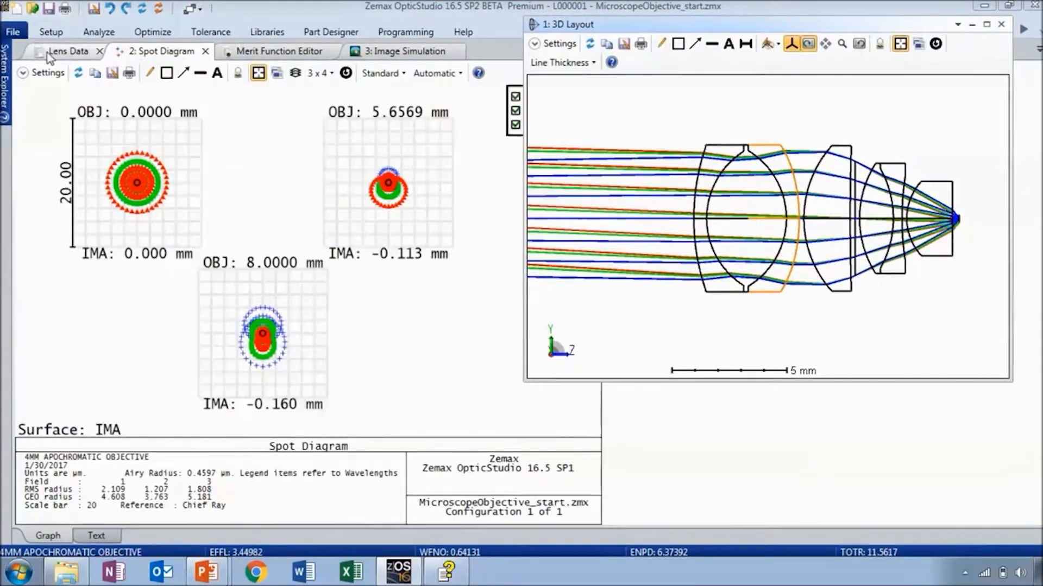
pyautogui.click(49, 54)
pyautogui.moveTo(689, 33); pyautogui.dragTo(565, 274)
pyautogui.scroll(3, 618, 377)
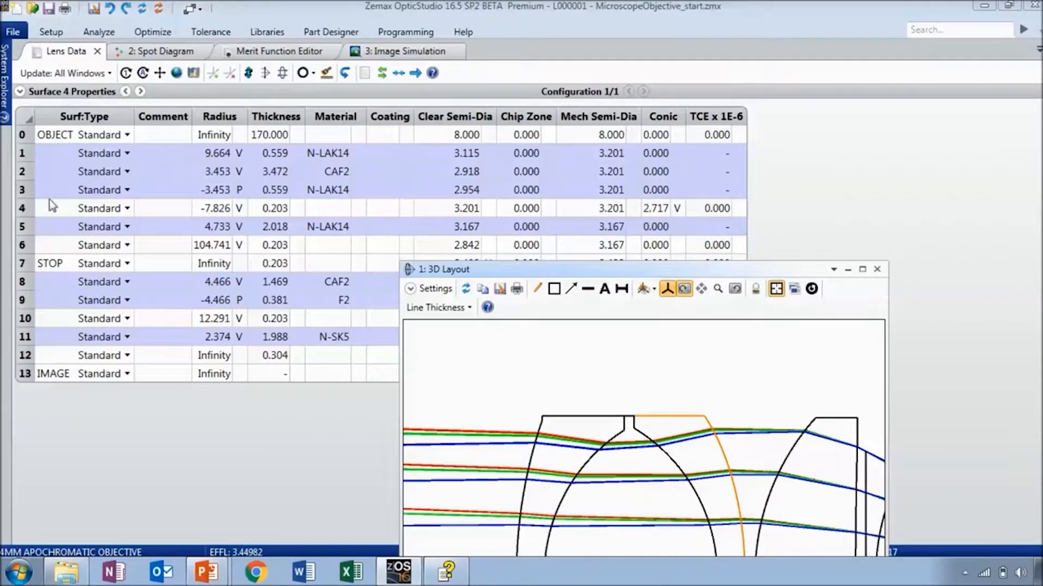
# - Identify surfaces 2 and 3 in the layout and set surface 2's clear semi-diameter to 2.954, matching surface 3
pyautogui.click(56, 197)
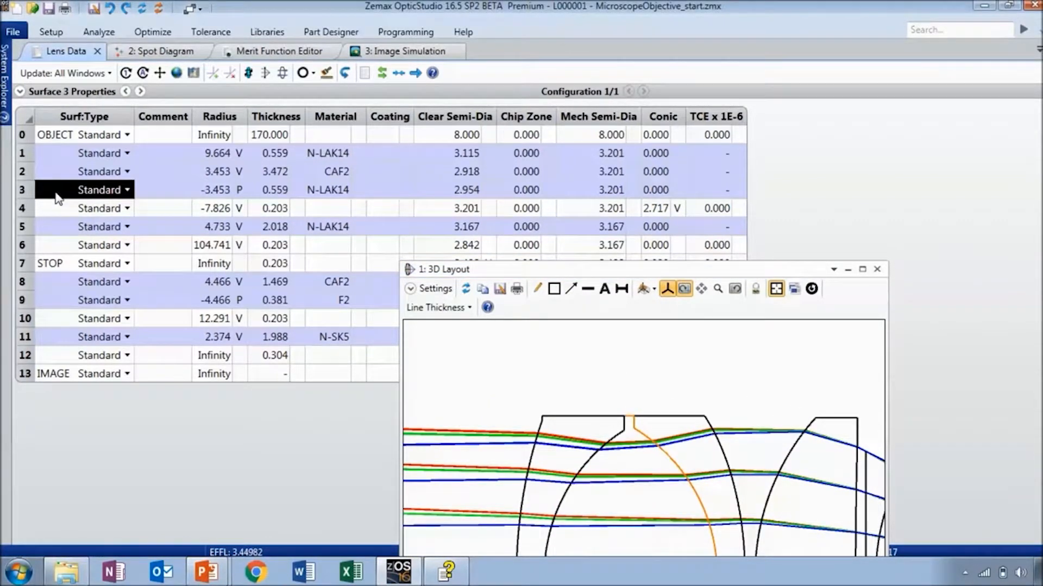
pyautogui.press('Up')
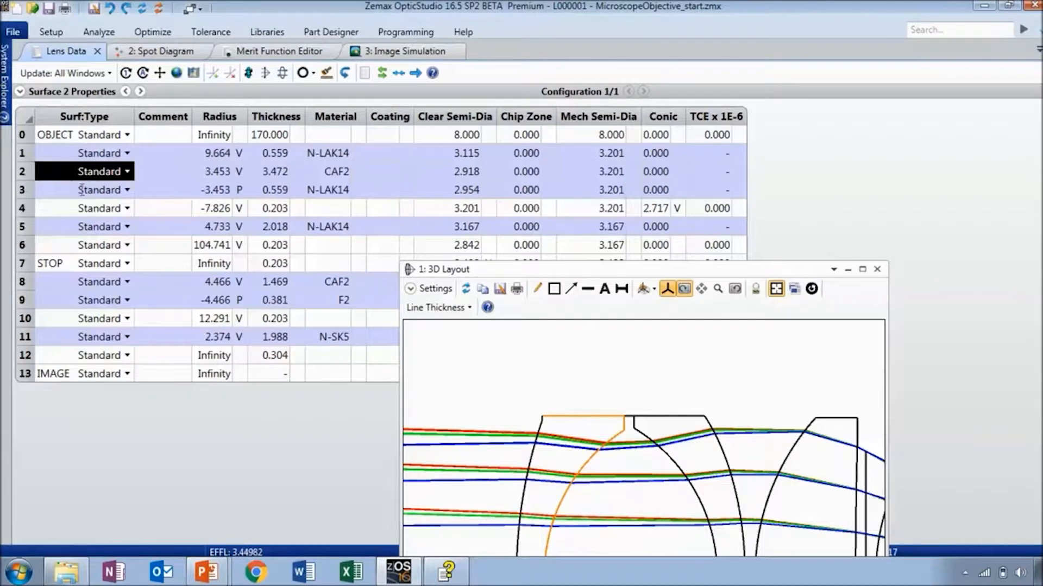
pyautogui.click(82, 189)
pyautogui.click(472, 191)
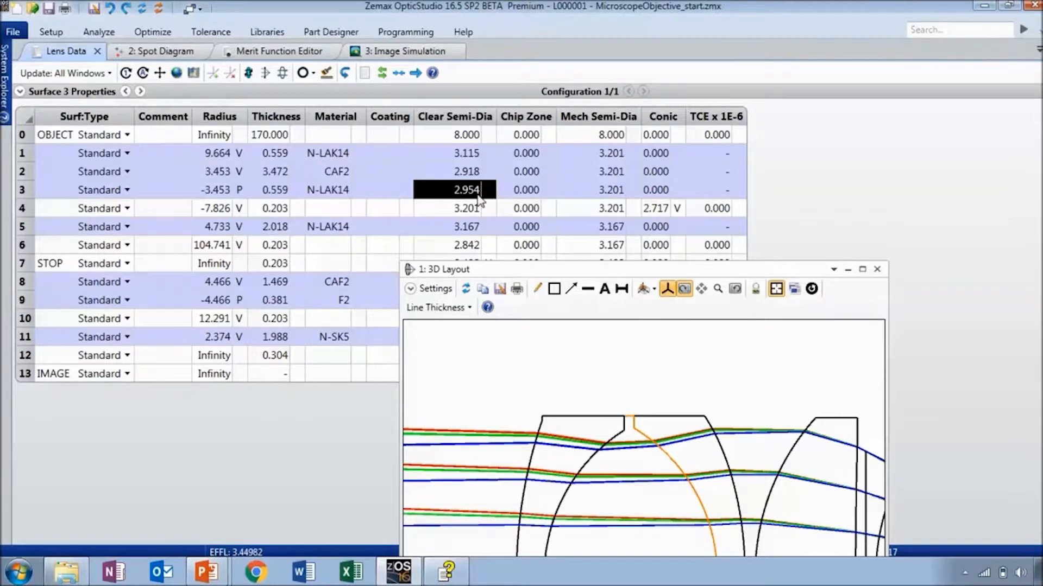
pyautogui.click(473, 177)
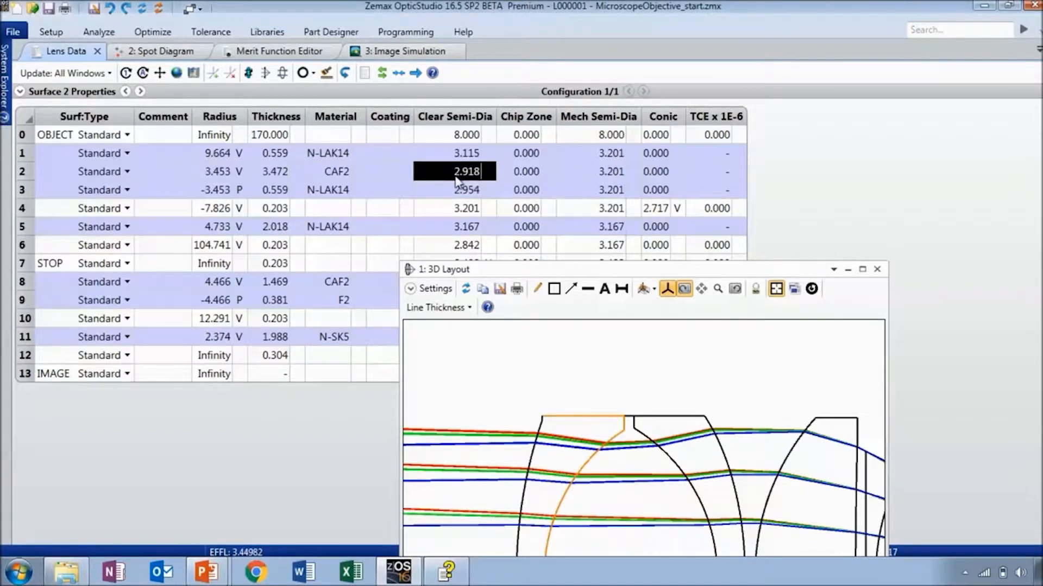
pyautogui.click(464, 196)
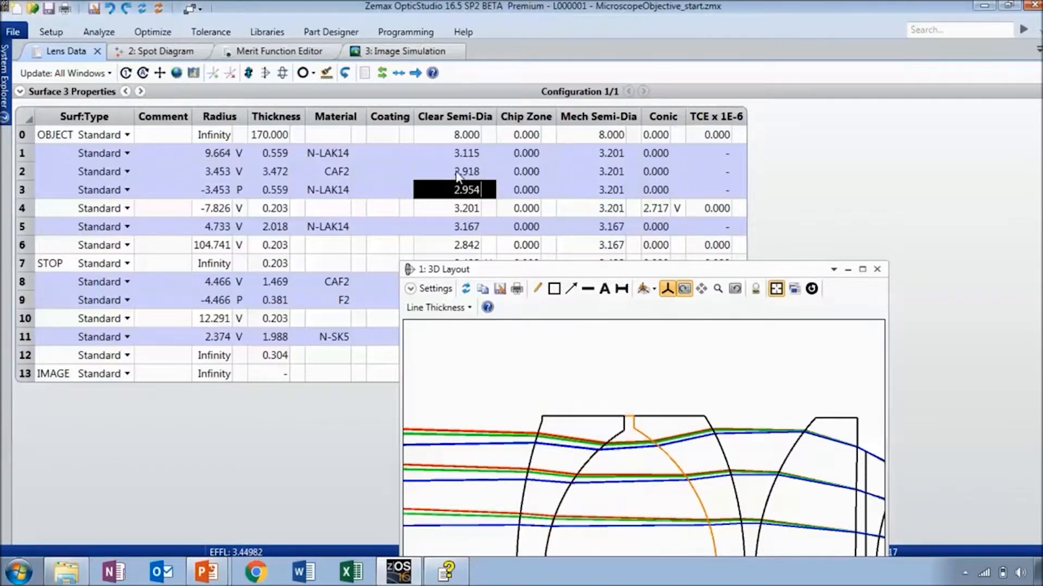
pyautogui.click(458, 177)
pyautogui.write('2.954')
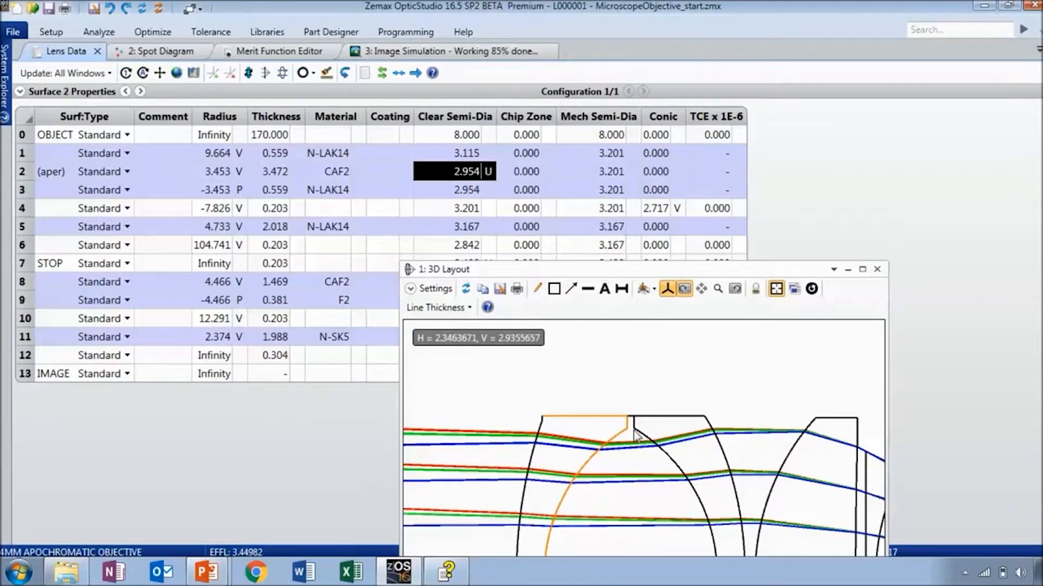
# - Set the mechanical semi-diameters of surfaces 2 and 3 to 2.954
pyautogui.click(609, 191)
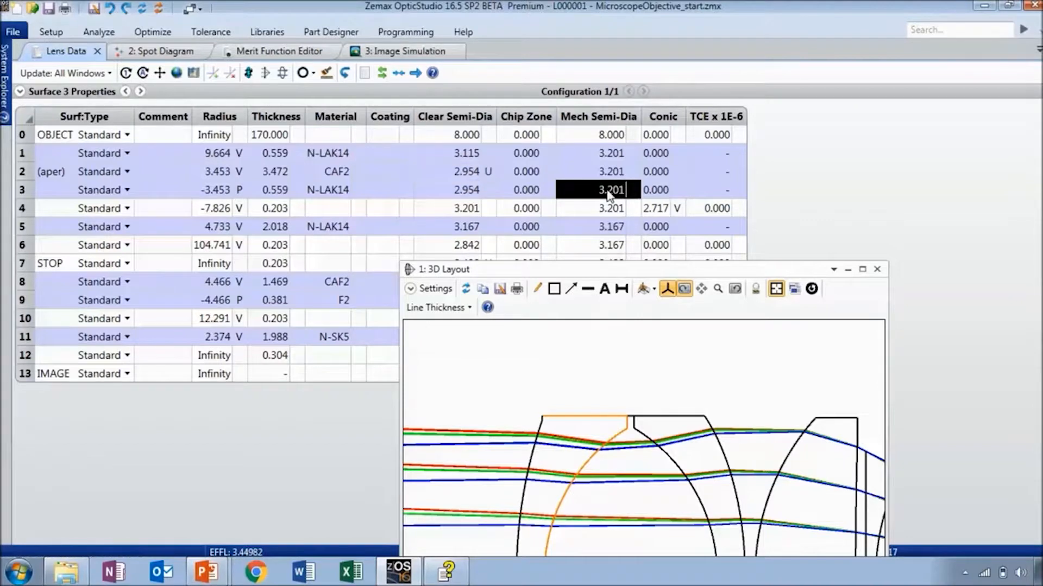
pyautogui.click(613, 172)
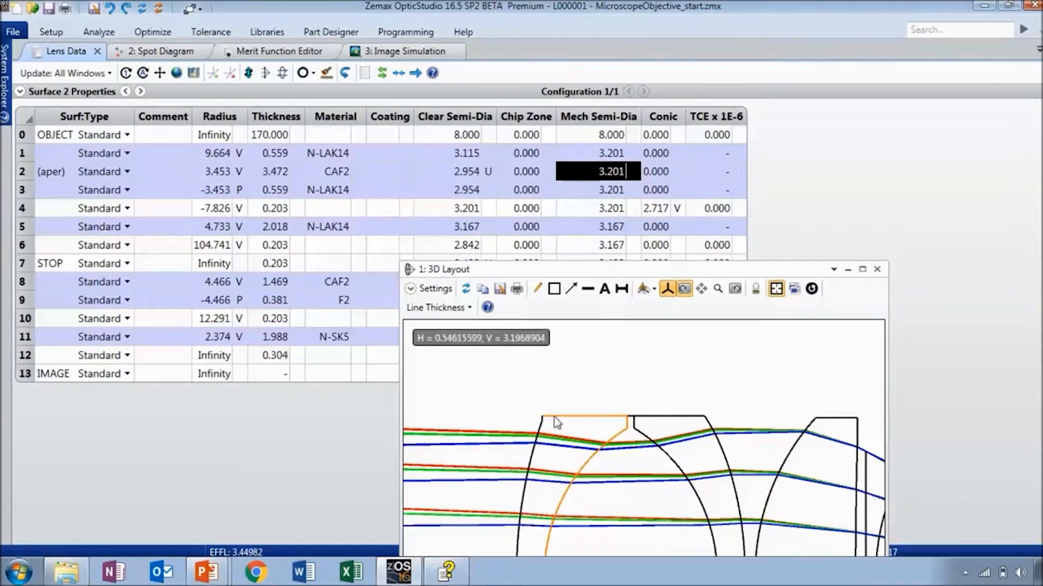
pyautogui.click(463, 172)
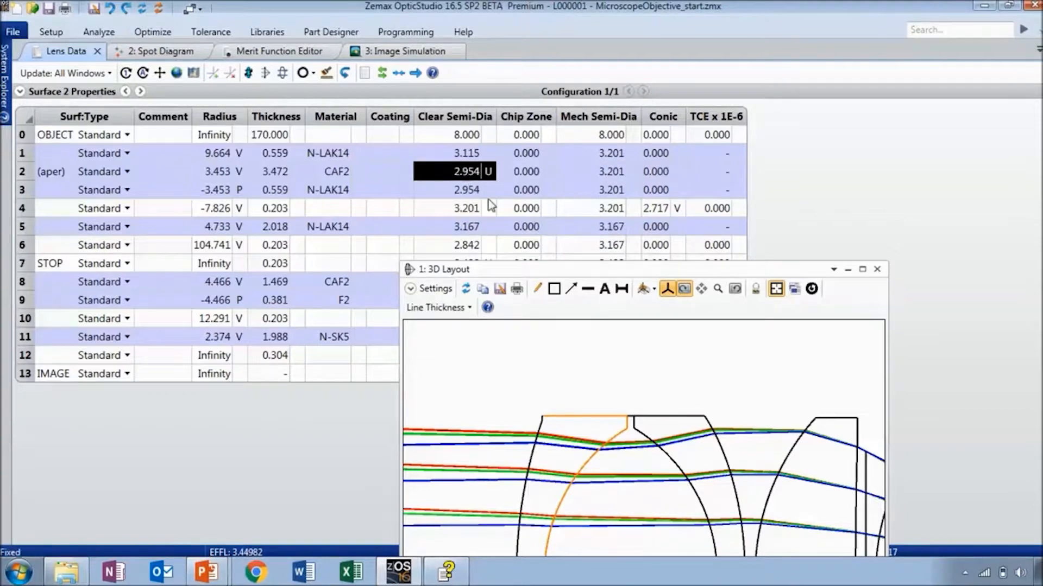
pyautogui.click(600, 179)
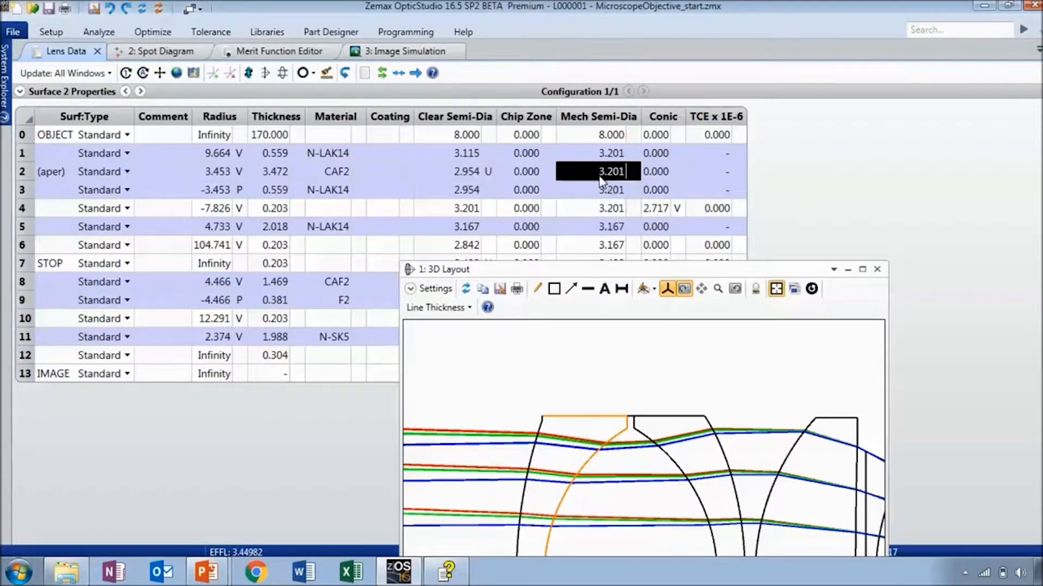
pyautogui.write('2.954')
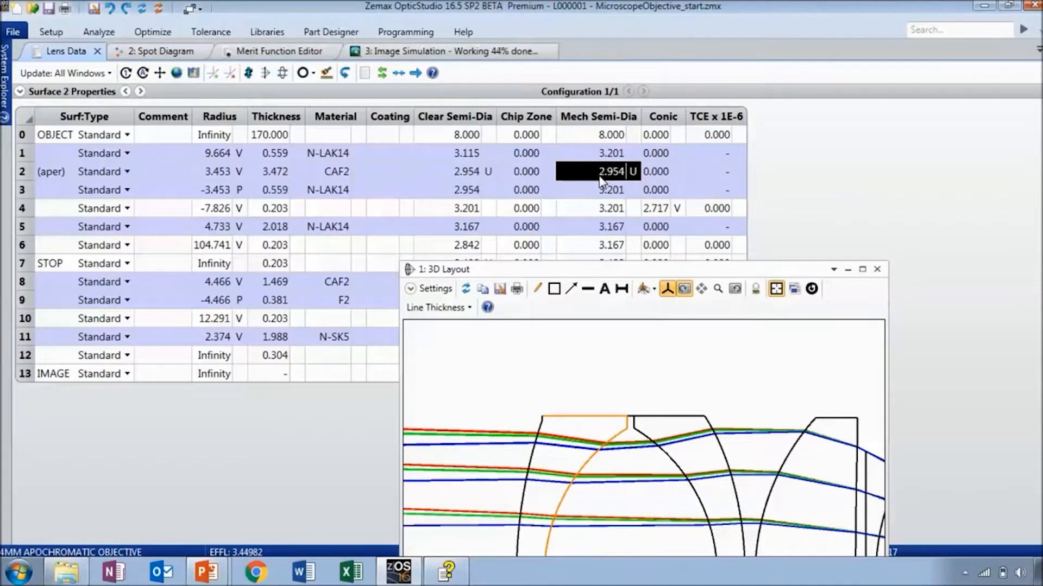
pyautogui.click(603, 191)
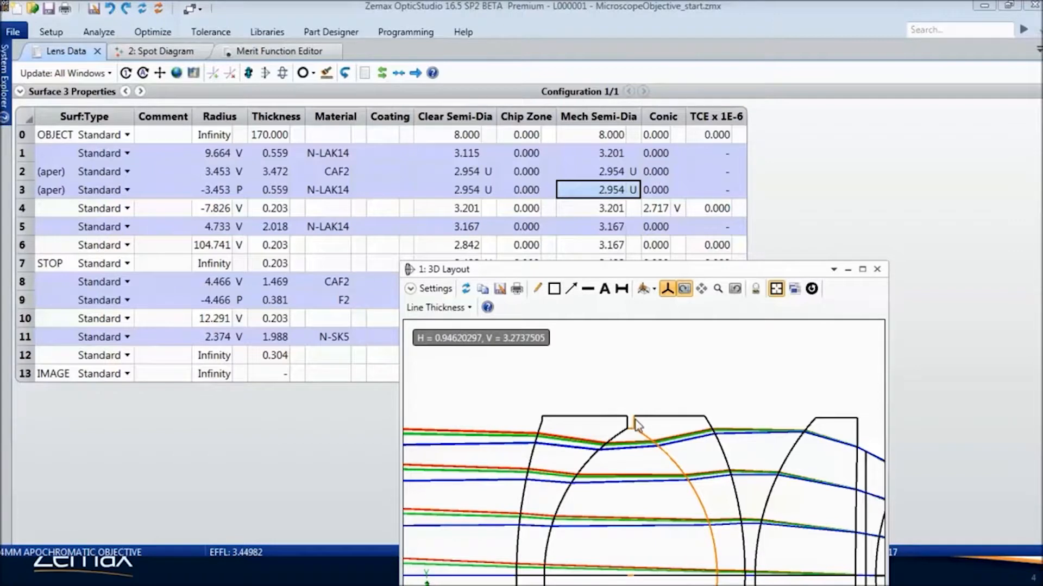
pyautogui.doubleClick(601, 187)
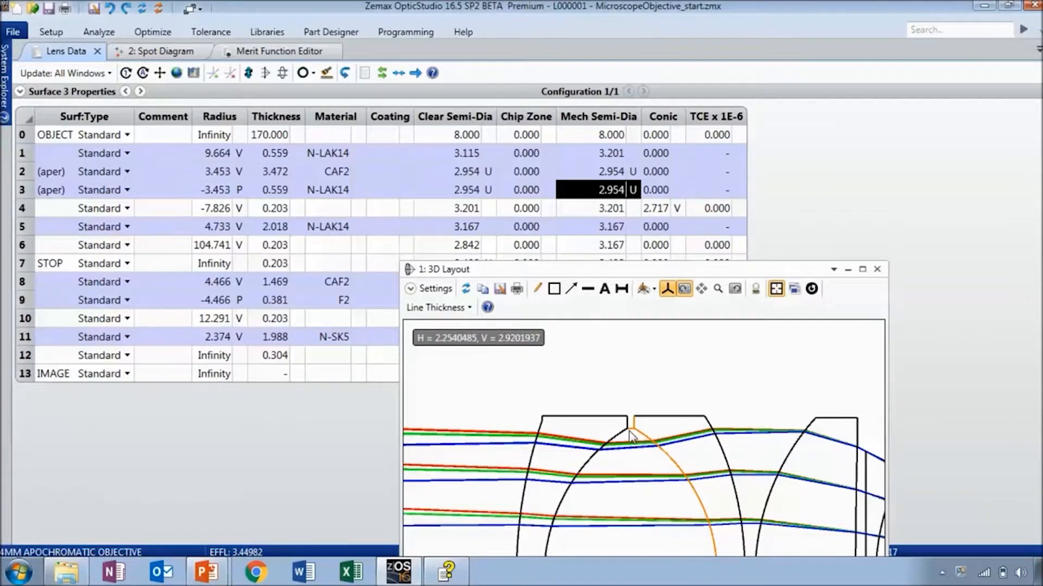
# - Magnify the first lens's upper edge in the 3D layout and highlight surface 1 to examine its edge shape
pyautogui.scroll(4, 535, 430)
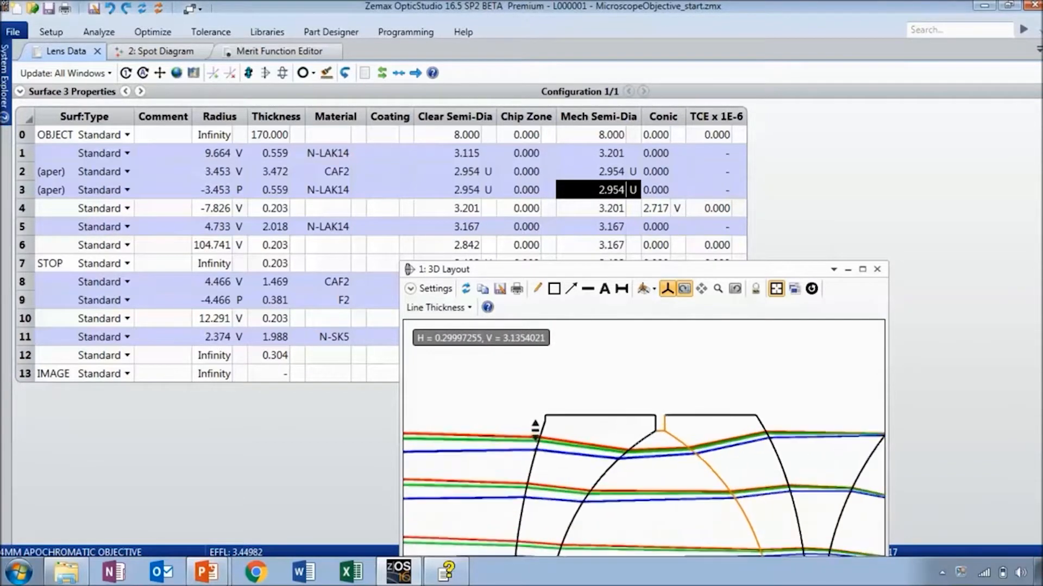
pyautogui.scroll(2, 535, 430)
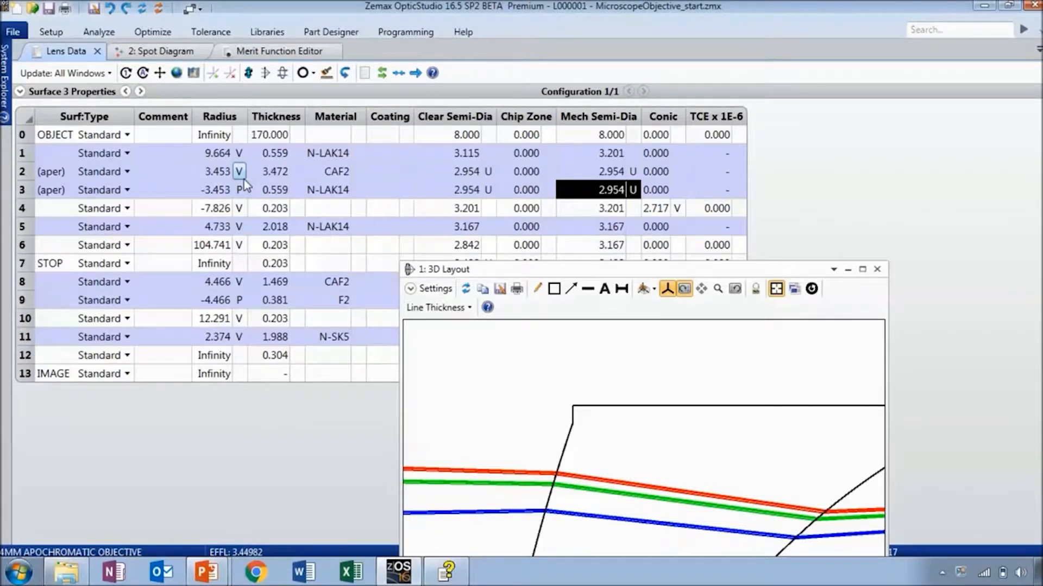
pyautogui.click(173, 151)
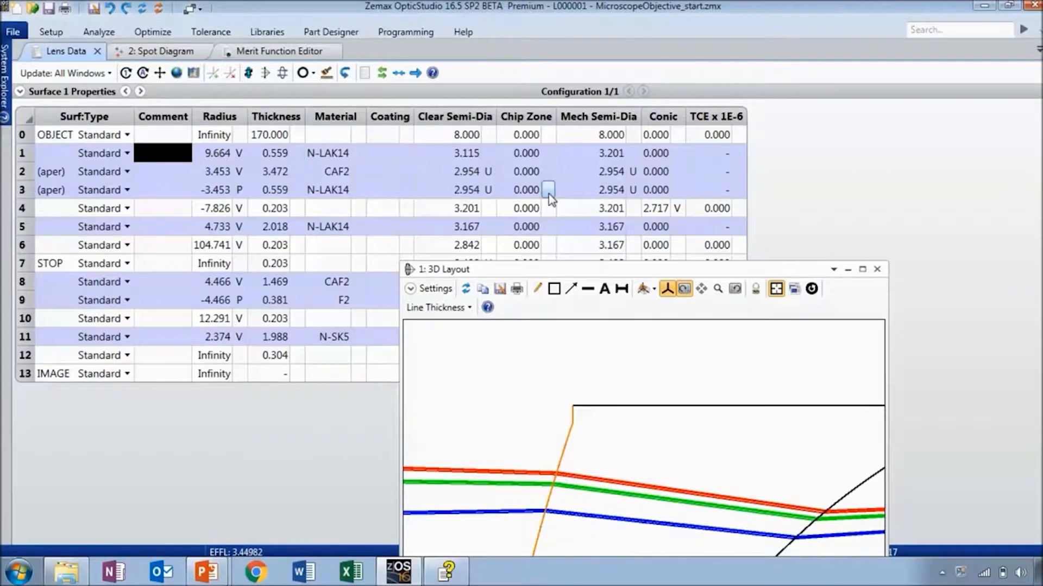
# - Set surface 1's clear semi-diameter to 3.201, matching its mechanical semi-diameter
pyautogui.click(462, 155)
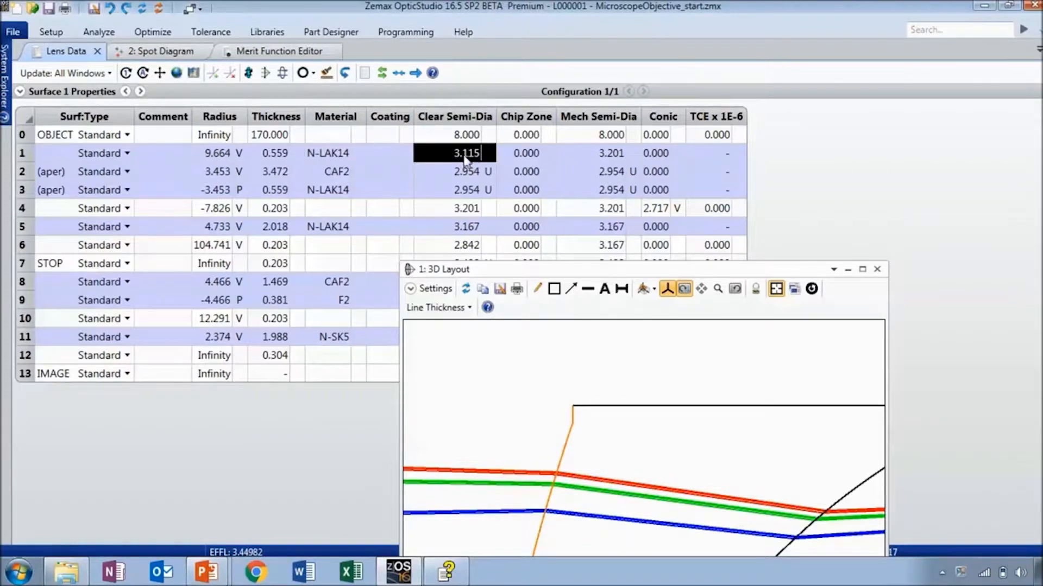
pyautogui.click(600, 154)
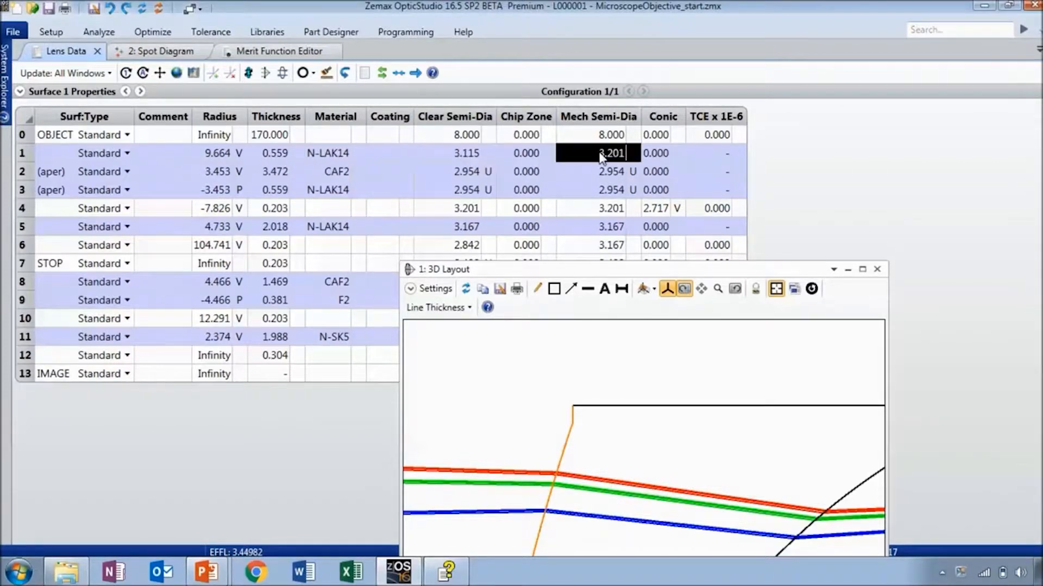
pyautogui.click(453, 157)
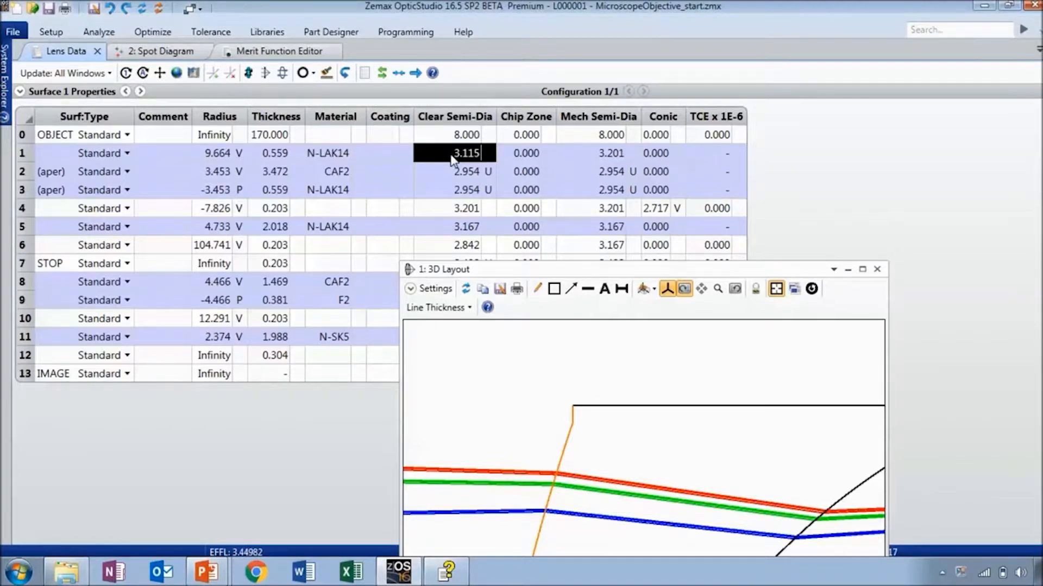
pyautogui.click(608, 157)
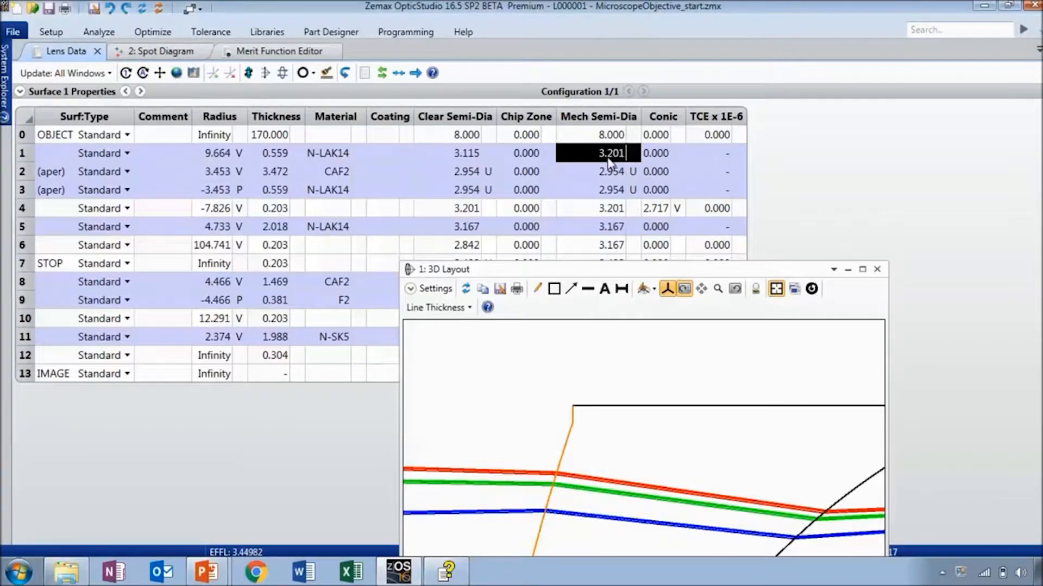
pyautogui.click(451, 155)
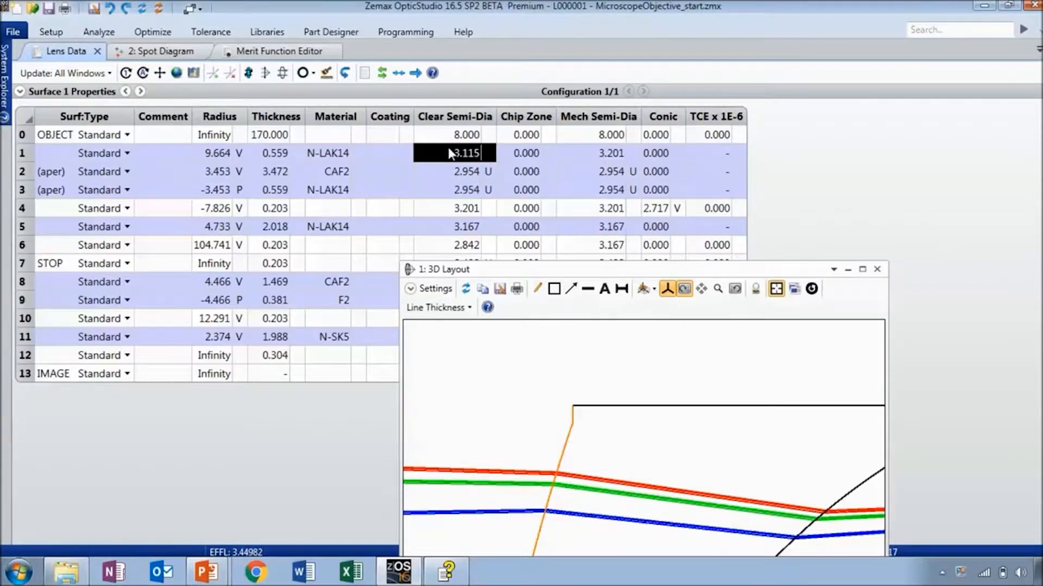
pyautogui.write('3.201')
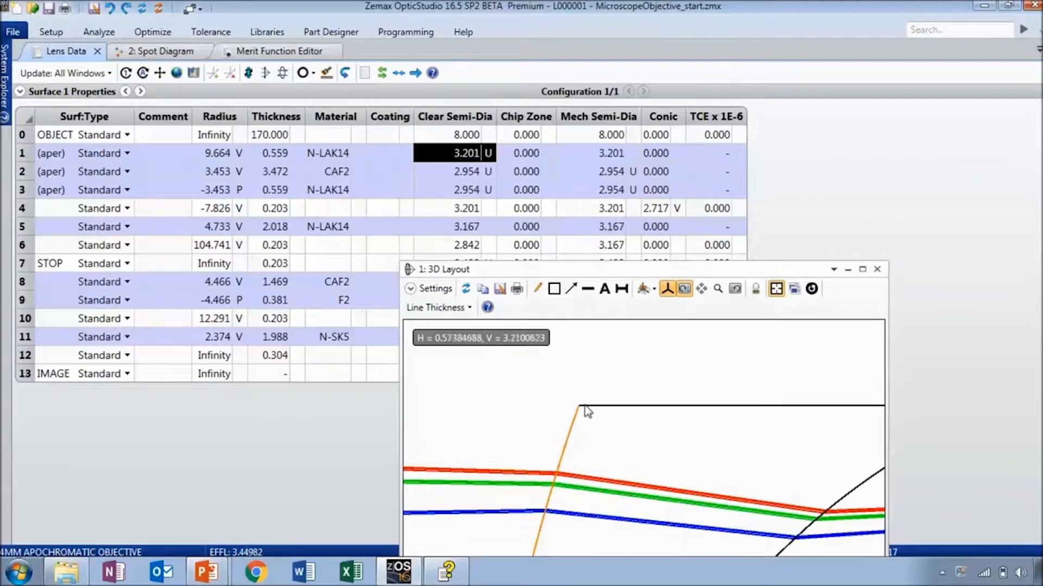
# - Examine the outer edge of the cemented doublet after the stop in the 3D layout, highlighting surfaces 10 and 9
pyautogui.scroll(-3, 746, 379)
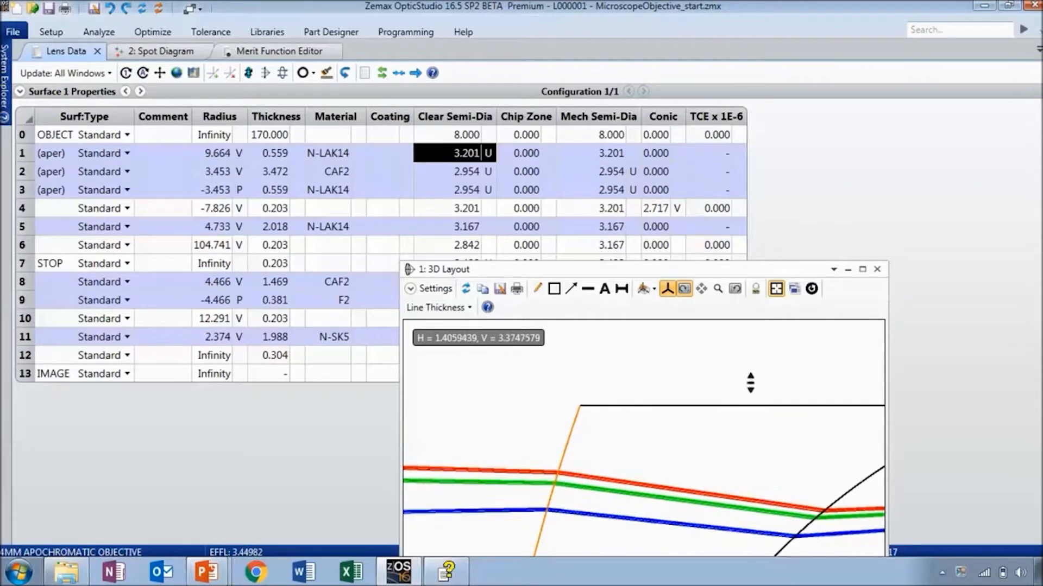
pyautogui.scroll(-2, 749, 379)
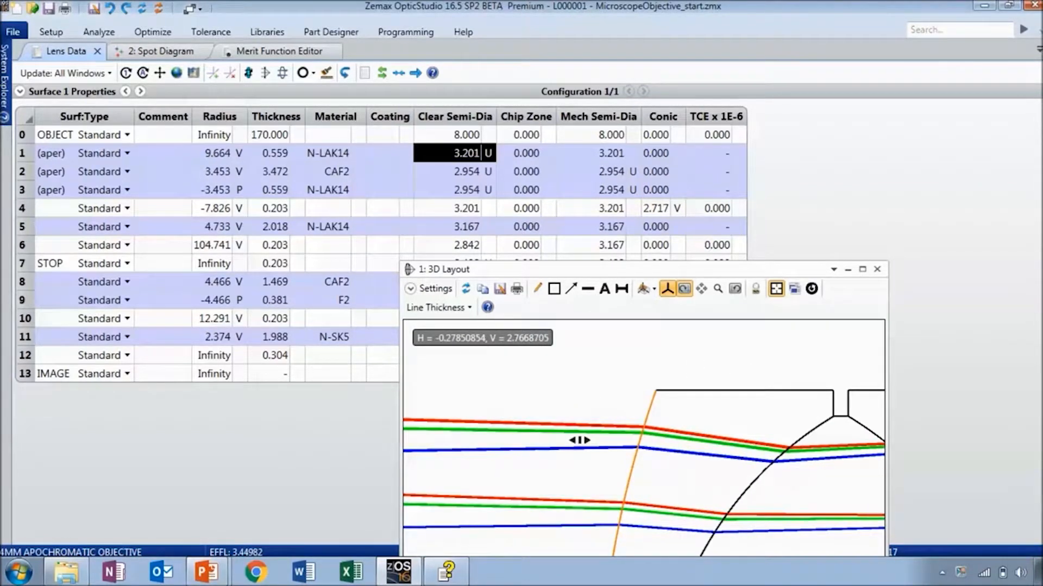
pyautogui.scroll(-3, 466, 437)
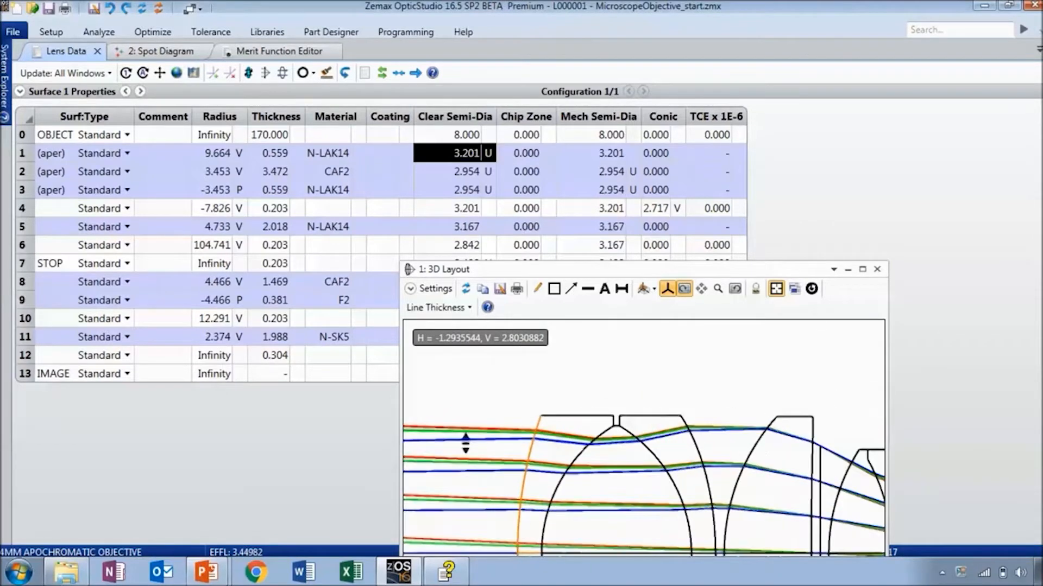
pyautogui.scroll(-2, 465, 443)
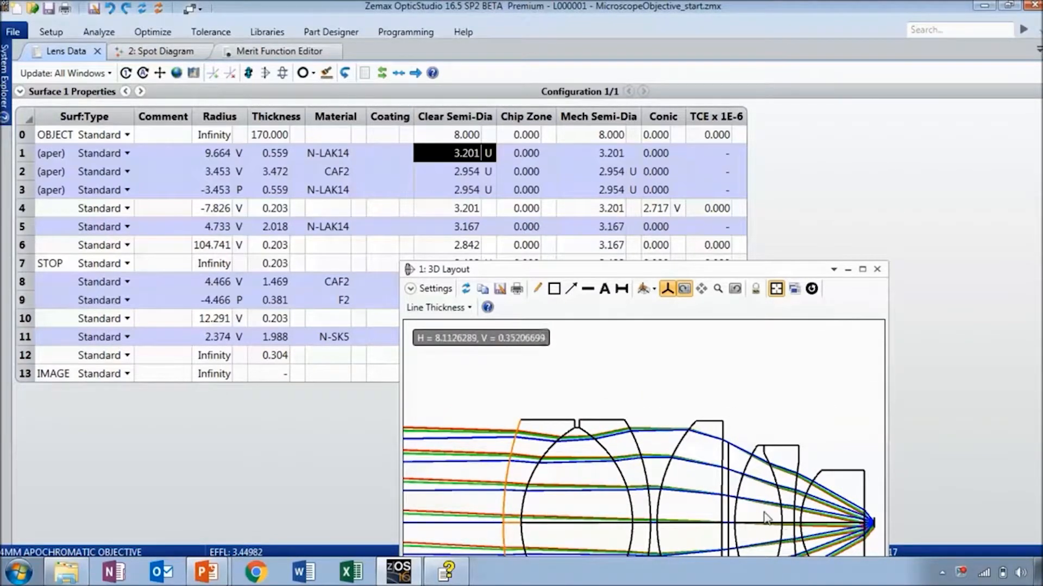
pyautogui.scroll(3, 765, 488)
pyautogui.scroll(3, 766, 487)
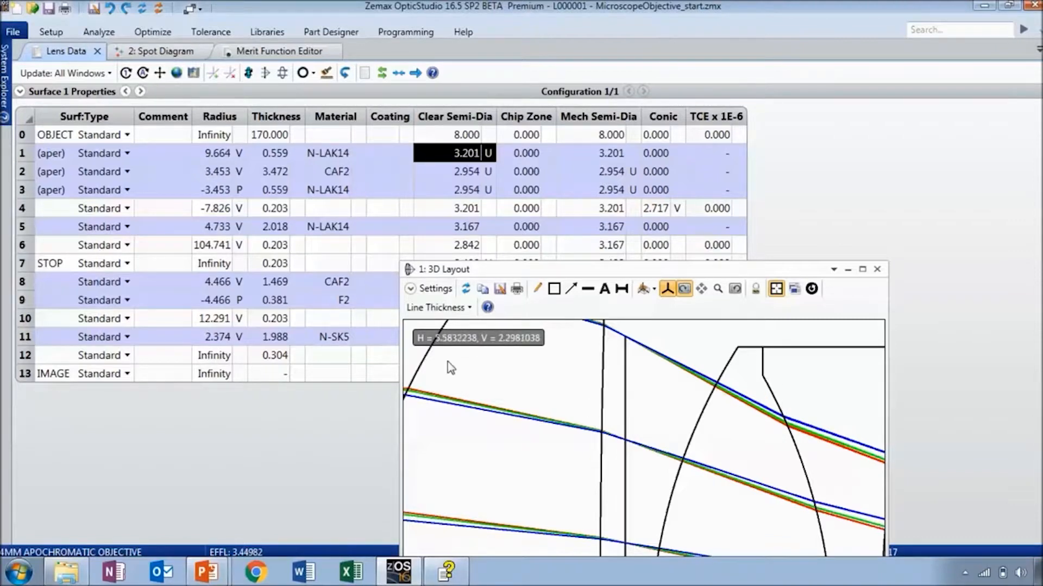
pyautogui.click(85, 318)
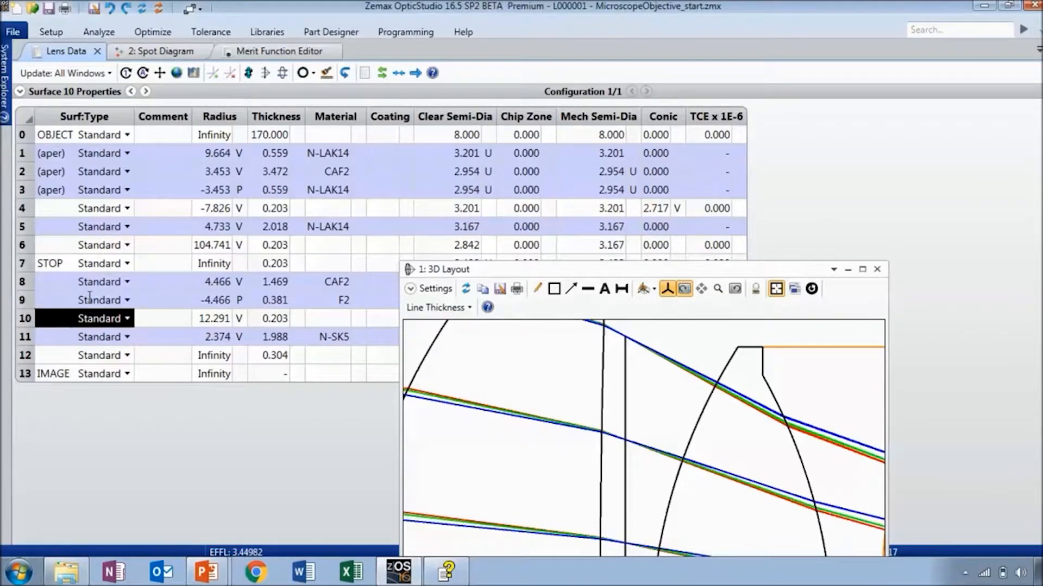
pyautogui.click(90, 300)
# - Uncover the semi-diameter values for surfaces 8 and 9 and set surface 9's clear semi-diameter to 2.406, matching surface 8
pyautogui.moveTo(554, 276); pyautogui.dragTo(545, 326)
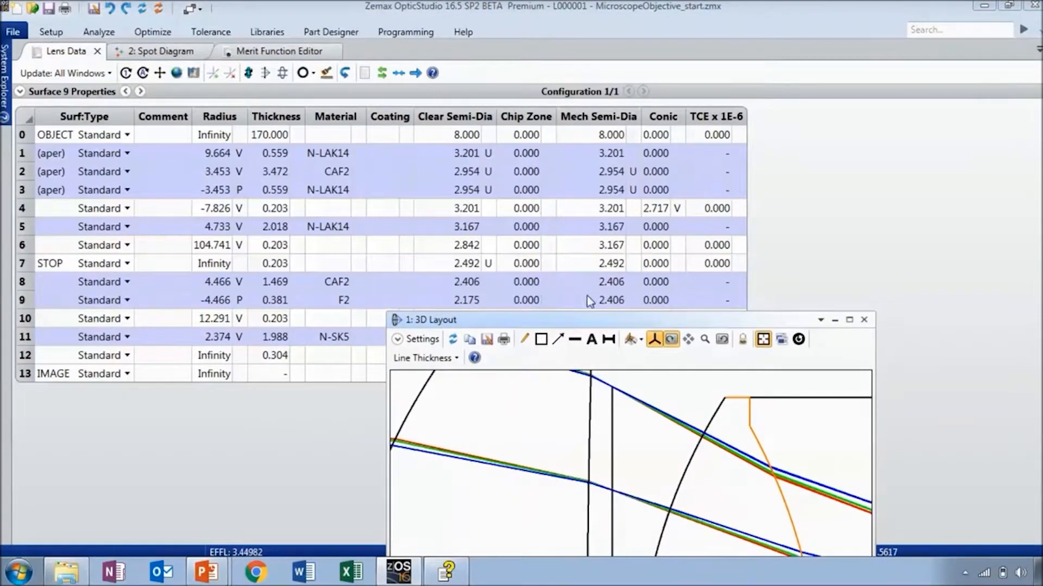
pyautogui.click(468, 282)
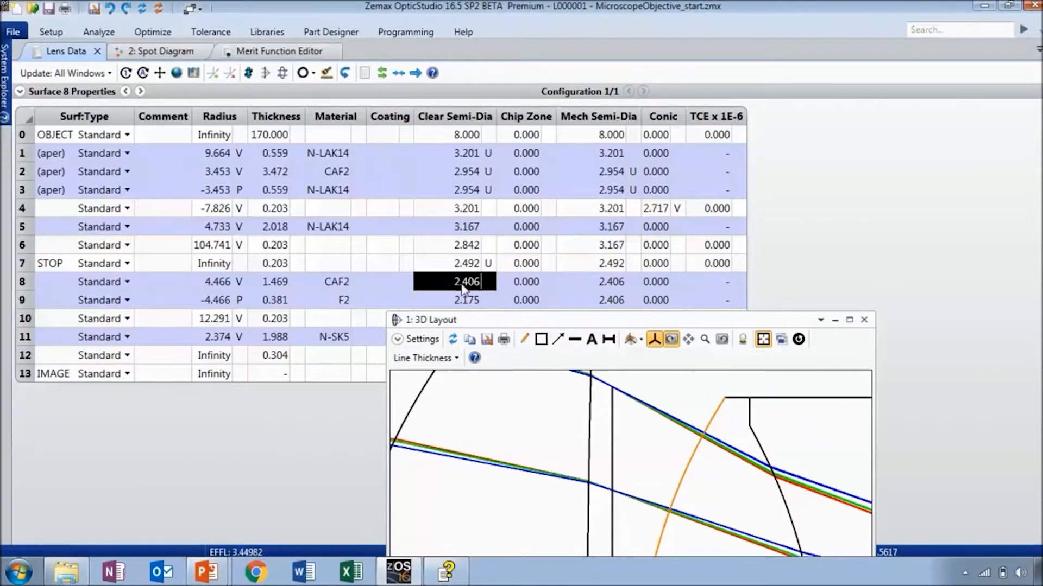
pyautogui.click(464, 297)
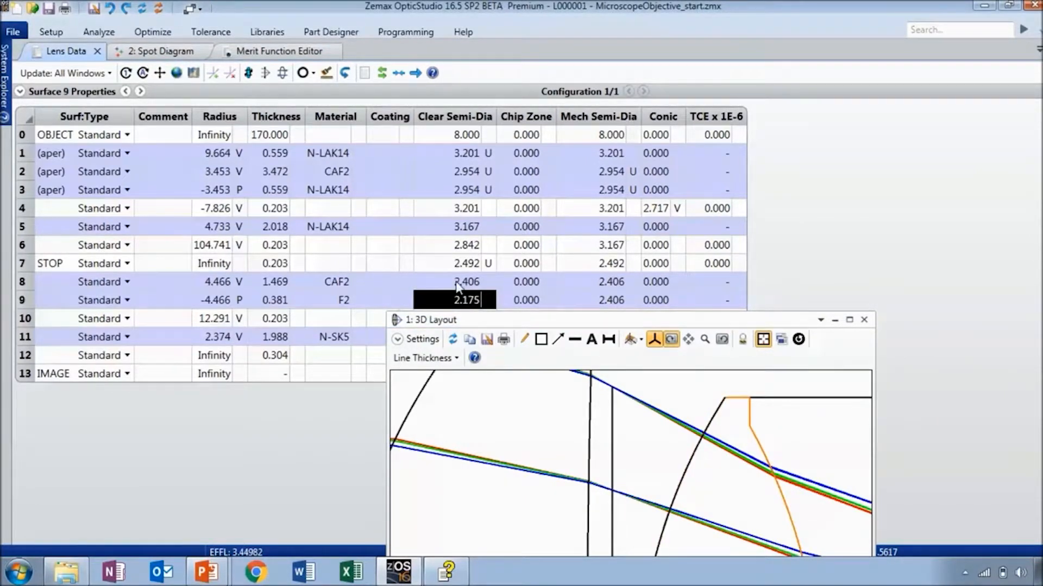
pyautogui.click(462, 284)
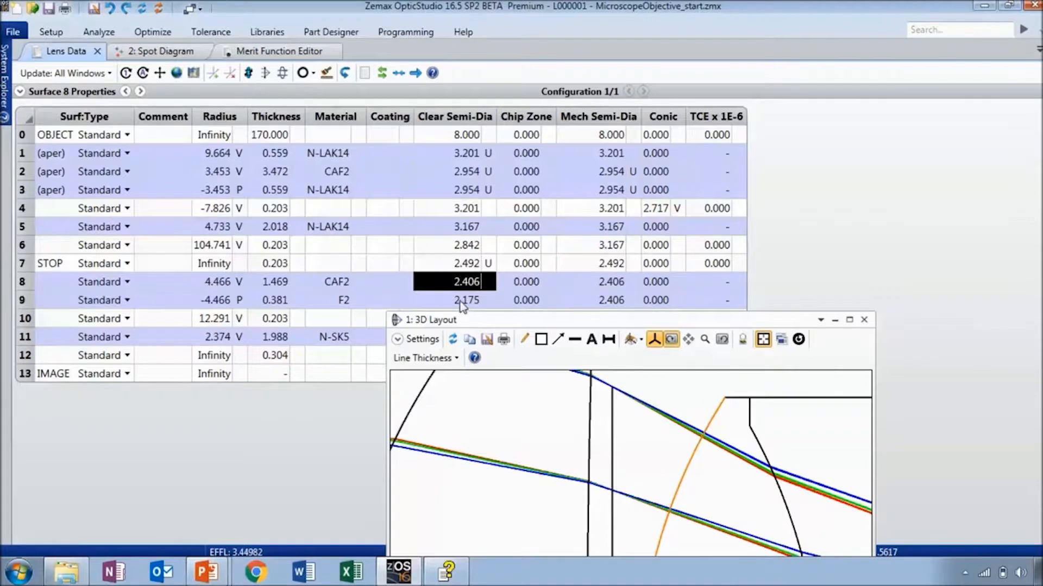
pyautogui.click(456, 302)
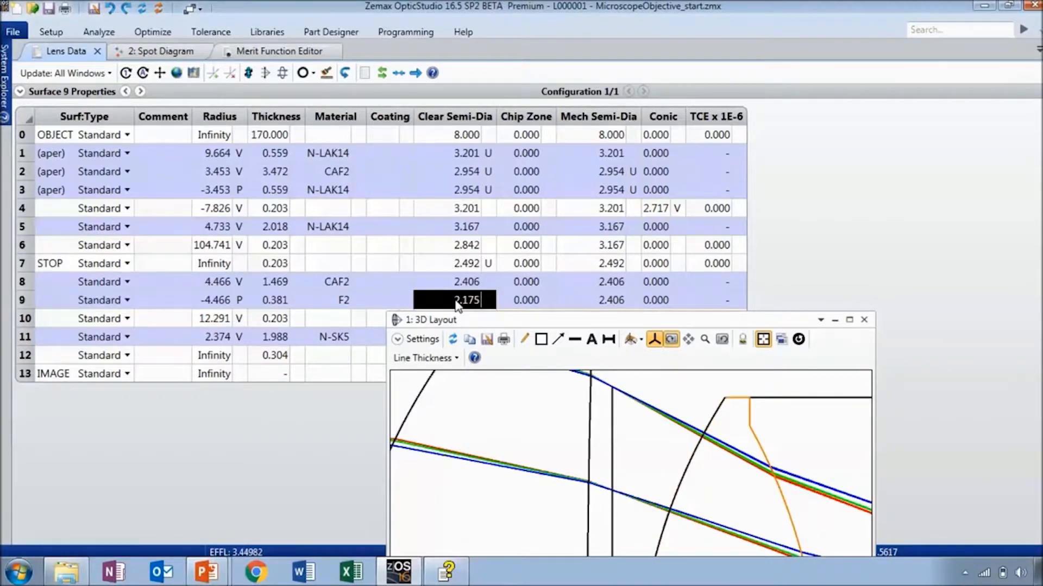
pyautogui.write('2.406')
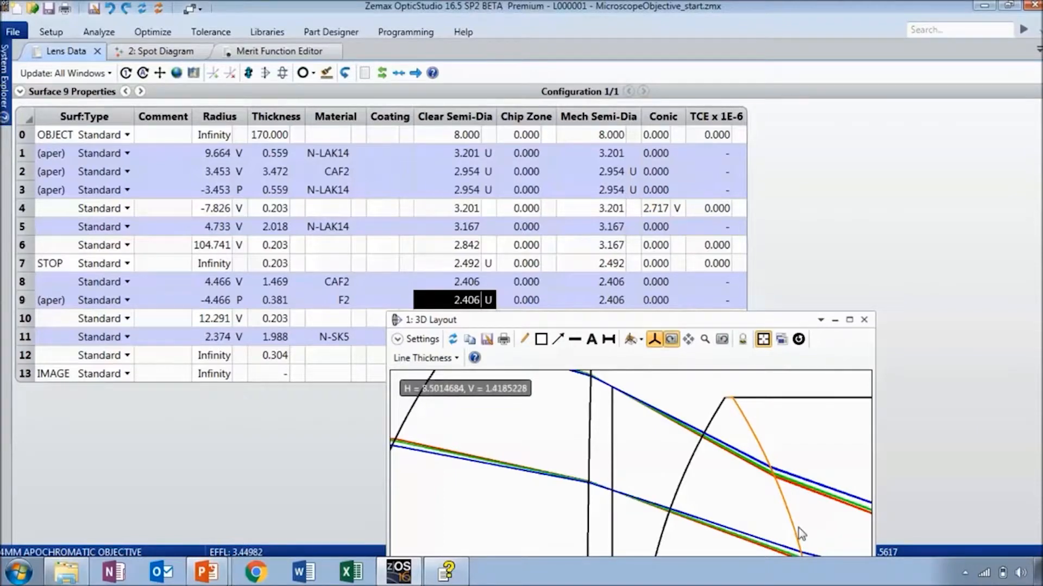
# - Bring the whole 3D layout into view and examine the lens edges across the complete objective
pyautogui.moveTo(715, 322); pyautogui.dragTo(737, 77)
pyautogui.scroll(-2, 802, 294)
pyautogui.scroll(-1, 802, 294)
pyautogui.scroll(-2, 600, 353)
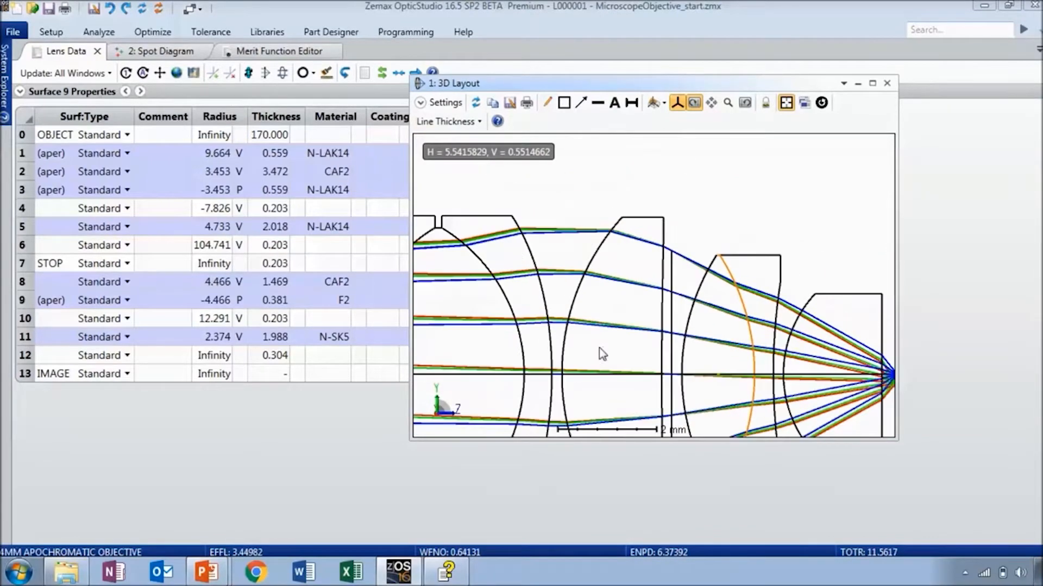
pyautogui.scroll(-1, 666, 354)
pyautogui.scroll(-1, 788, 196)
pyautogui.scroll(-3, 789, 197)
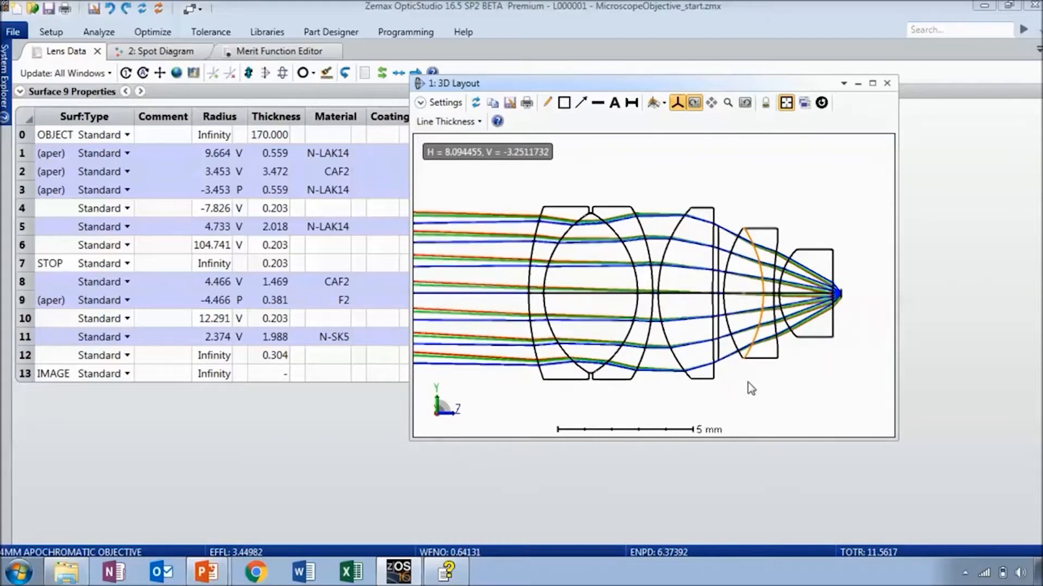
pyautogui.scroll(2, 751, 392)
pyautogui.scroll(-1, 751, 392)
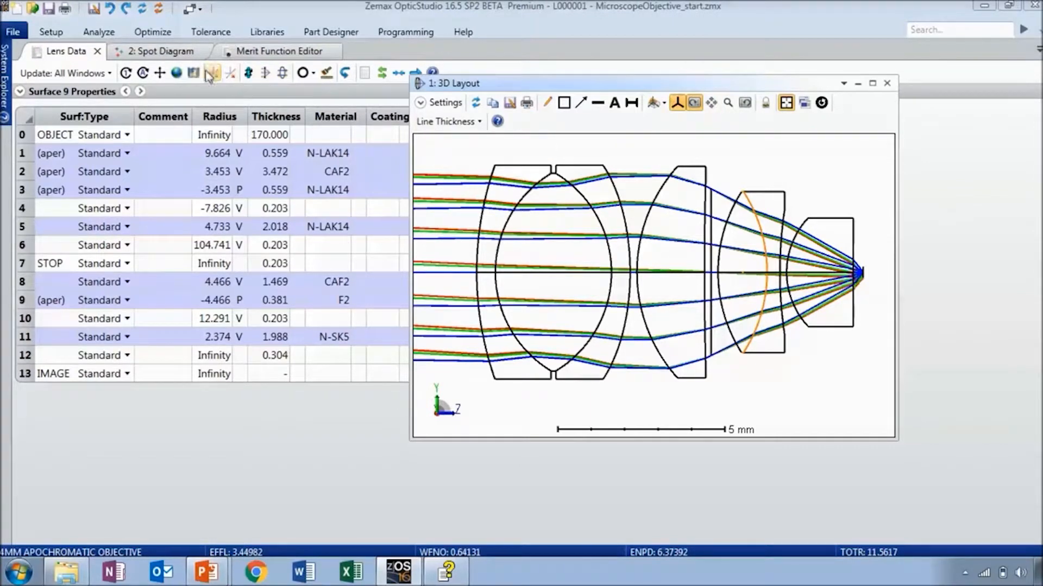
# - Run Design Lockdown with the option to save a new system and retain the original file
pyautogui.click(197, 35)
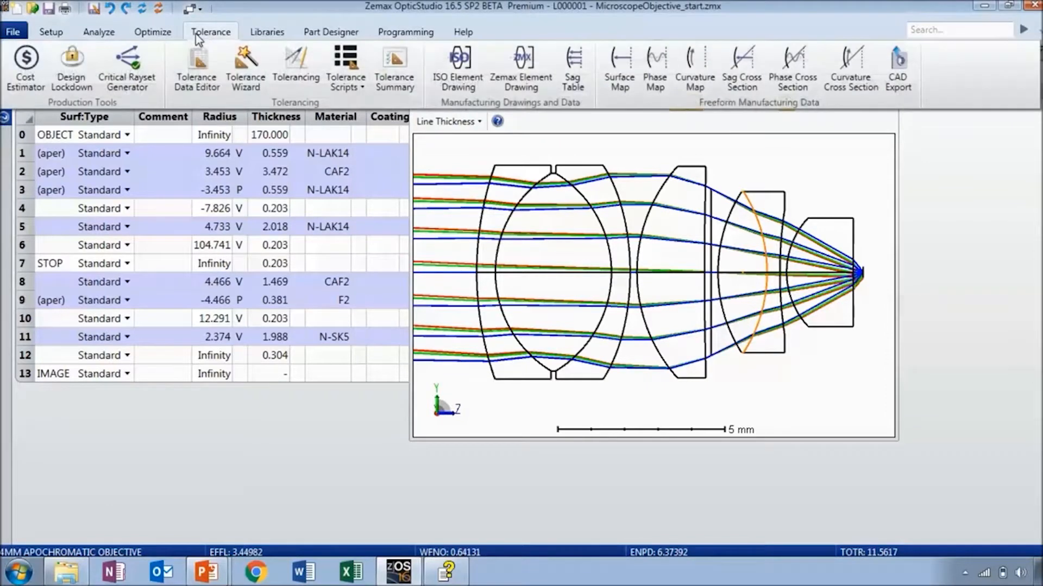
pyautogui.click(79, 83)
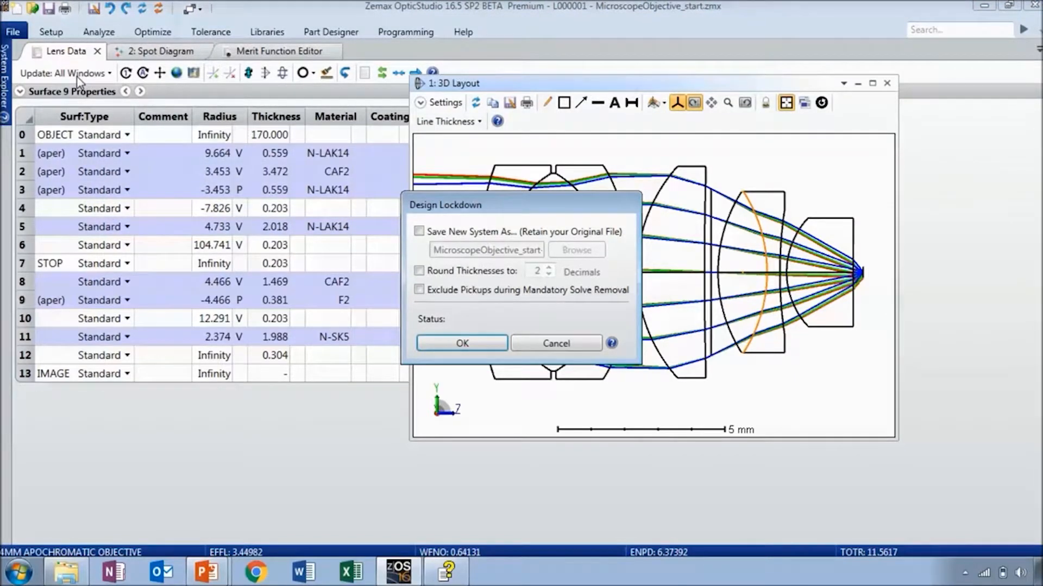
pyautogui.click(426, 235)
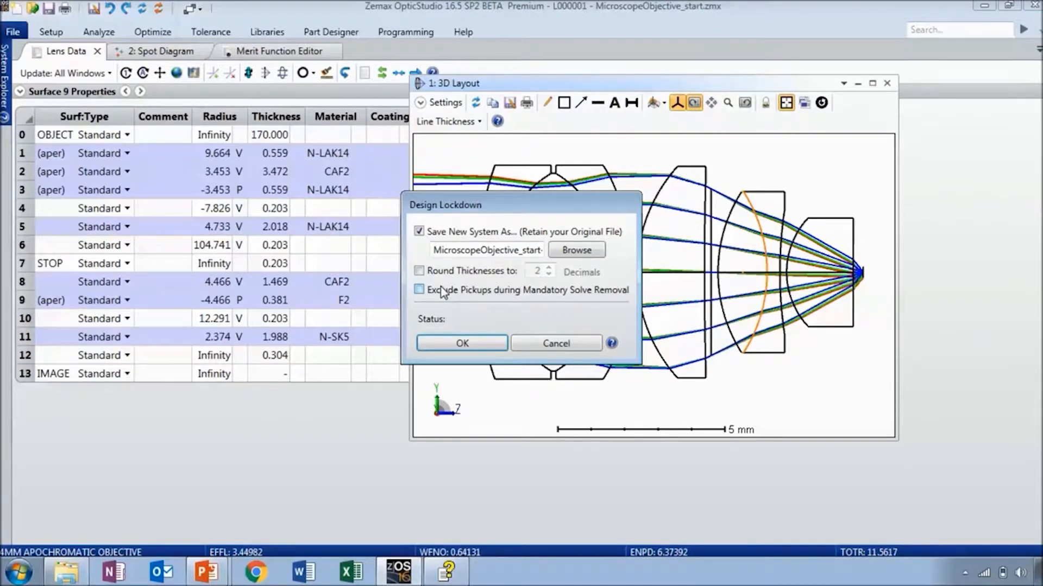
pyautogui.click(481, 345)
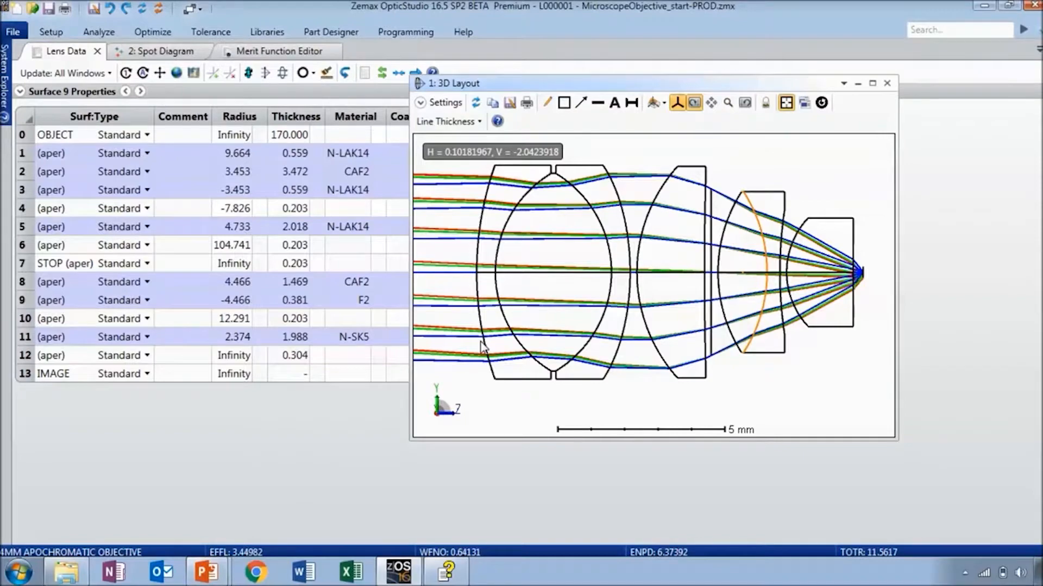
# - Uncover the locked-down semi-diameters for review, refresh the 3D layout, and dock it with the other windows
pyautogui.moveTo(502, 90); pyautogui.dragTo(682, 169)
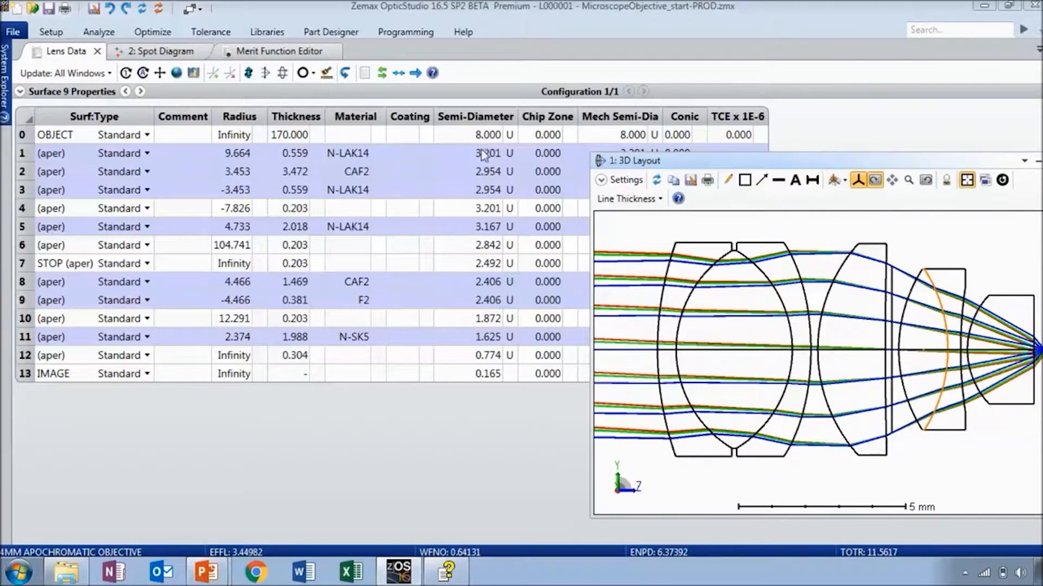
pyautogui.moveTo(758, 160); pyautogui.dragTo(601, 136)
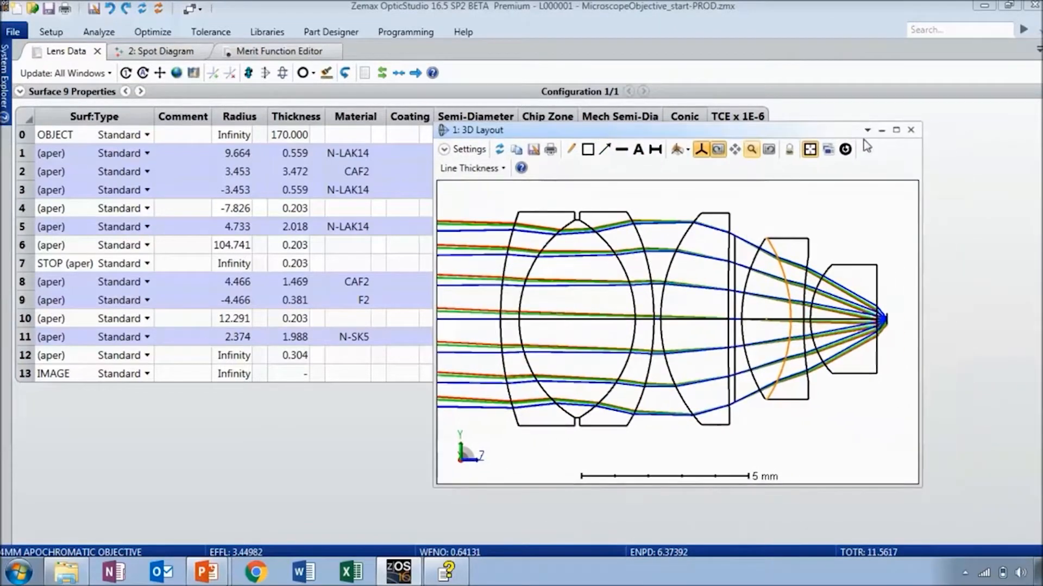
pyautogui.click(500, 150)
pyautogui.moveTo(508, 132); pyautogui.dragTo(383, 59)
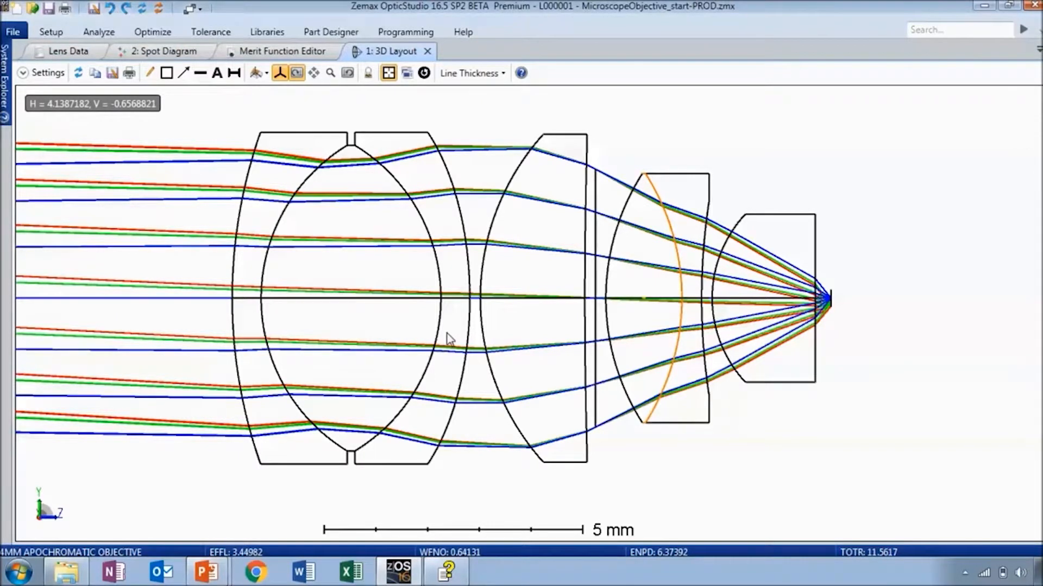
# - Open the Tolerance Wizard and exclude the element Tilt X and Tilt Y tolerances and the Index and Abbe % tolerances
pyautogui.click(211, 33)
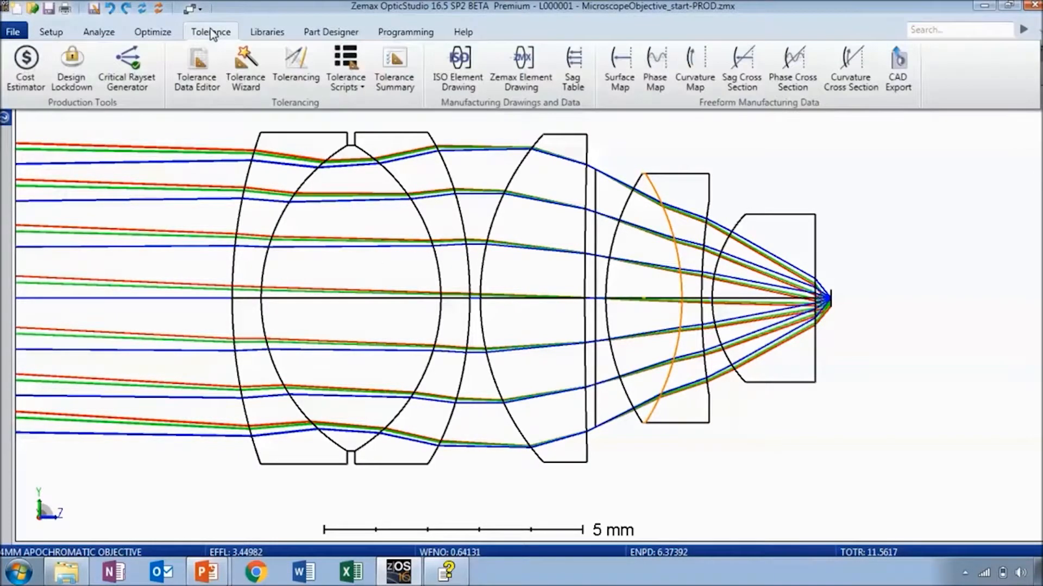
pyautogui.click(247, 69)
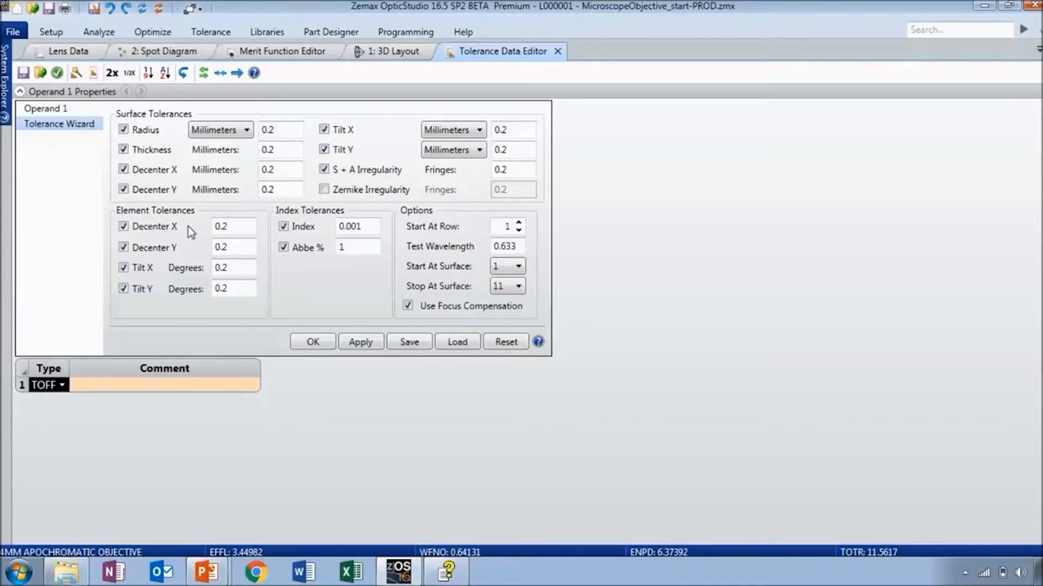
pyautogui.click(123, 290)
pyautogui.click(123, 267)
pyautogui.click(284, 248)
pyautogui.click(284, 227)
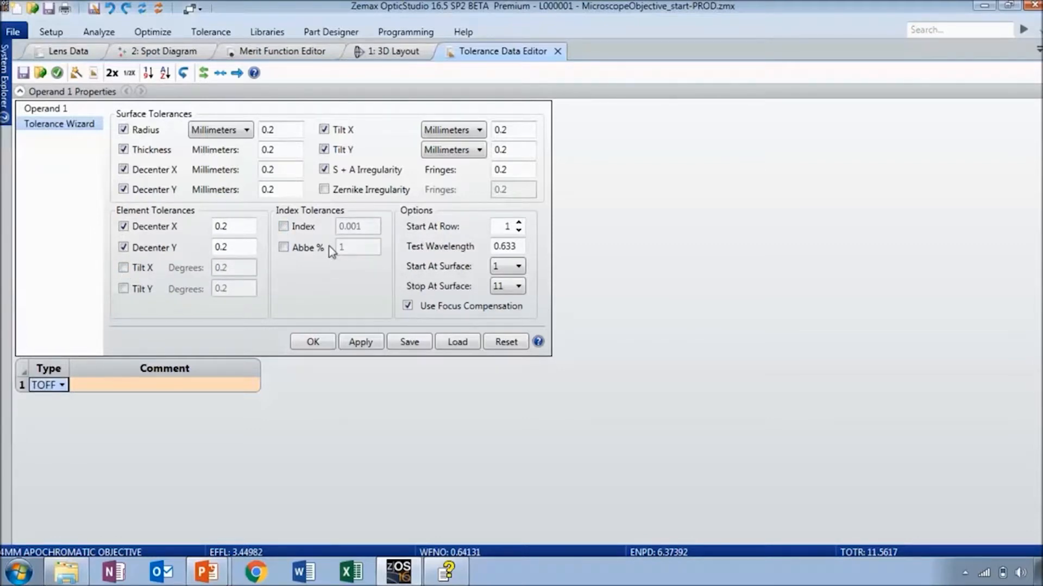
# - Exclude the surface tolerances for radius, thickness, Decenter X and Y, Tilt X and Y, and S + A irregularity
pyautogui.click(123, 189)
pyautogui.click(123, 169)
pyautogui.click(124, 149)
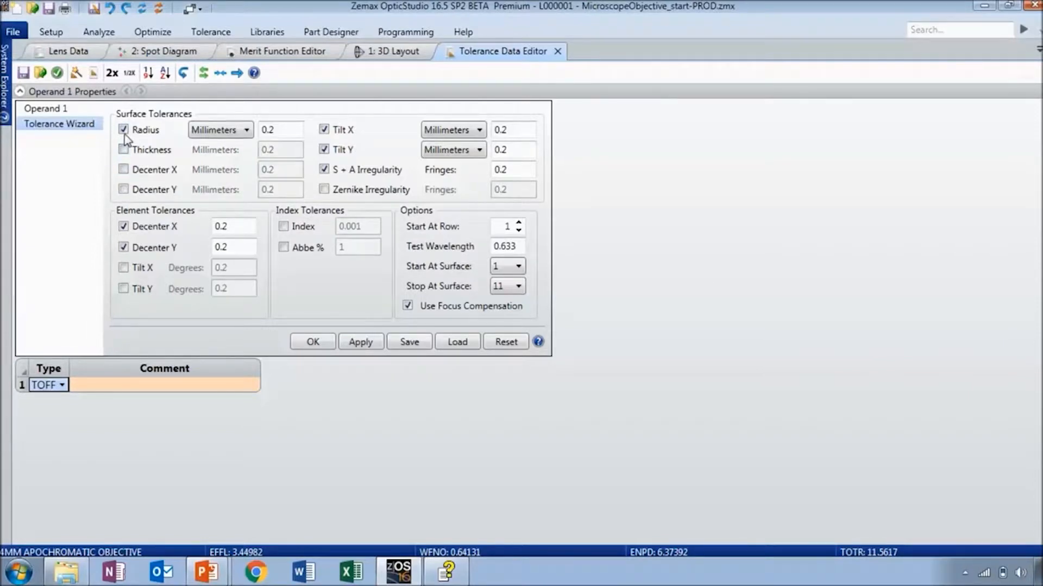
pyautogui.click(123, 130)
pyautogui.click(324, 129)
pyautogui.click(324, 149)
pyautogui.click(325, 170)
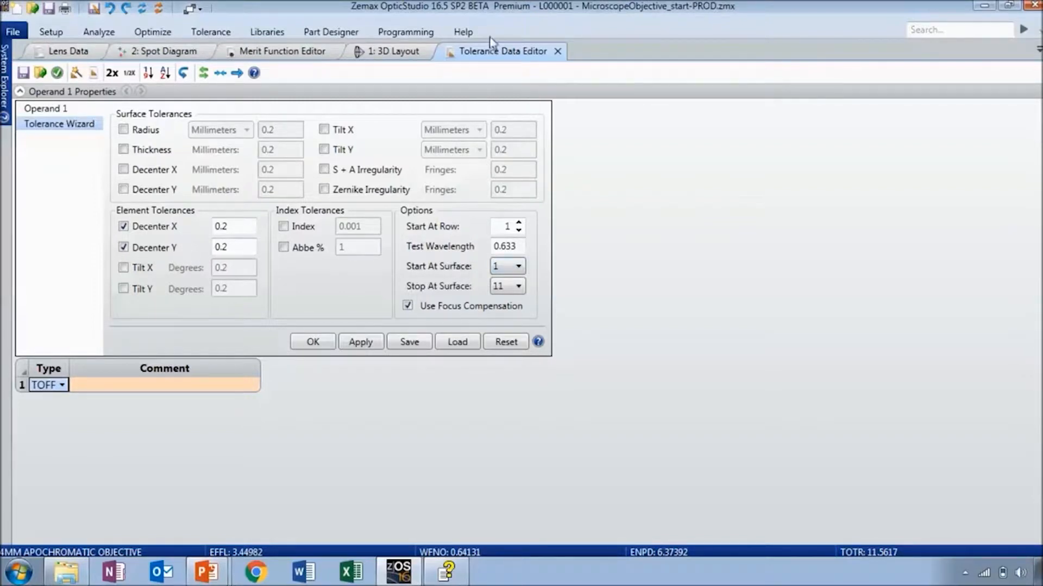
# - Undock the Tolerance Data Editor, check the last lens element's surfaces in the 3D layout and lens data, and redock the editor
pyautogui.moveTo(489, 50); pyautogui.dragTo(383, 414)
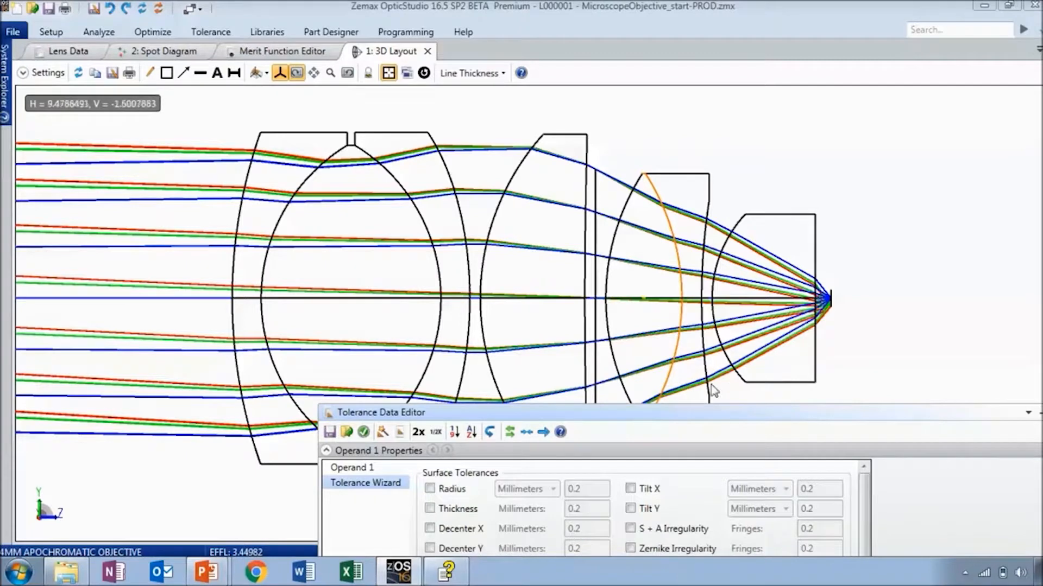
pyautogui.click(69, 52)
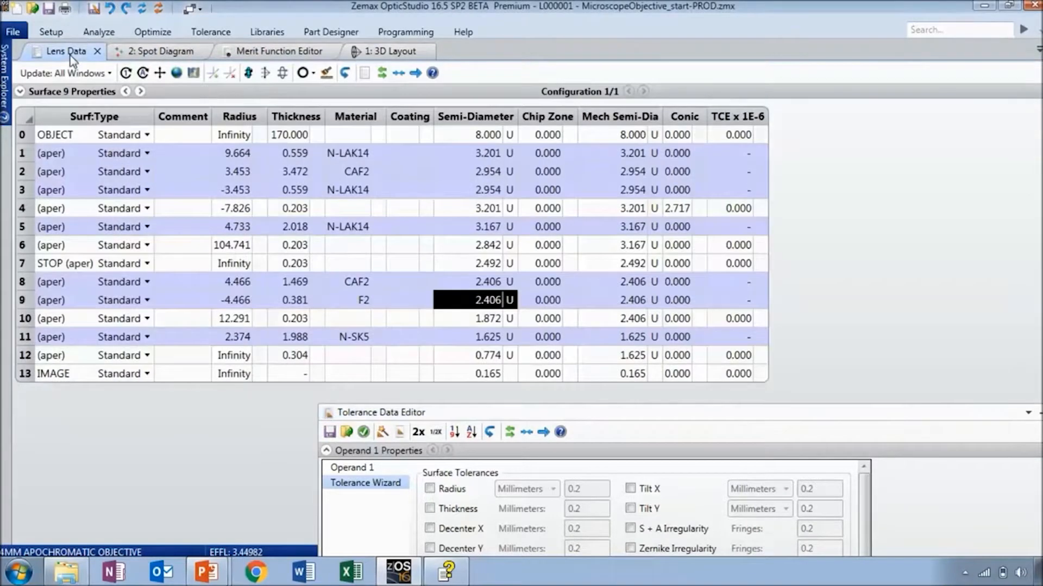
pyautogui.click(24, 338)
pyautogui.click(24, 356)
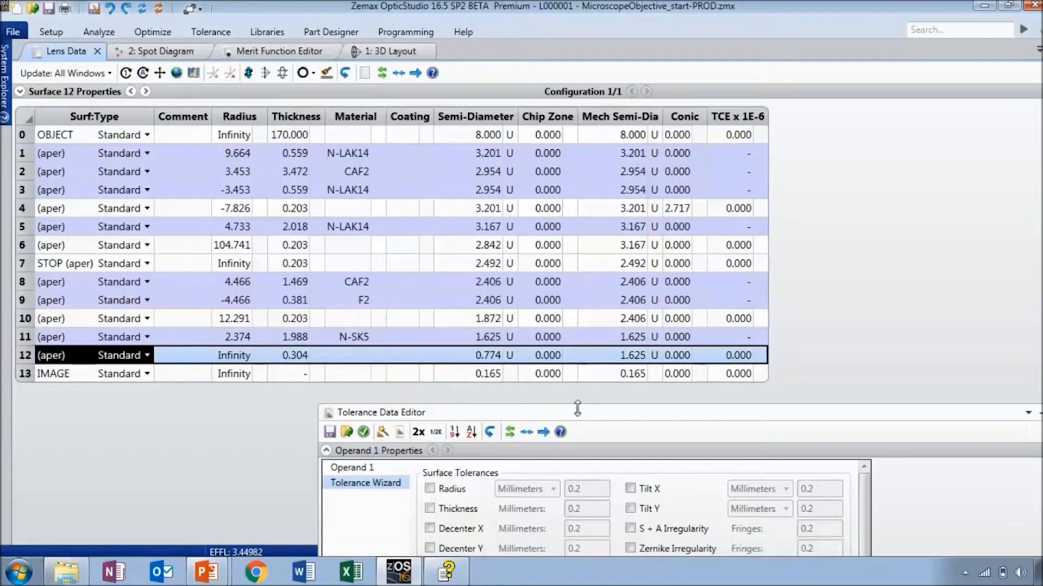
pyautogui.moveTo(592, 413); pyautogui.dragTo(385, 56)
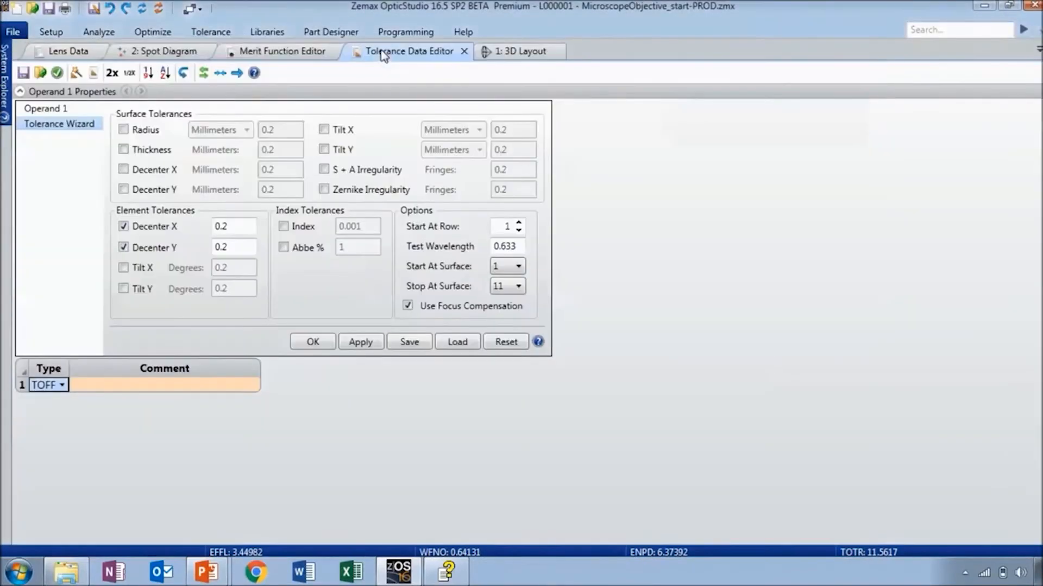
# - Restrict the element decenter tolerances to start at surface 11 and stop at surface 13, and generate the tolerance operands
pyautogui.click(509, 267)
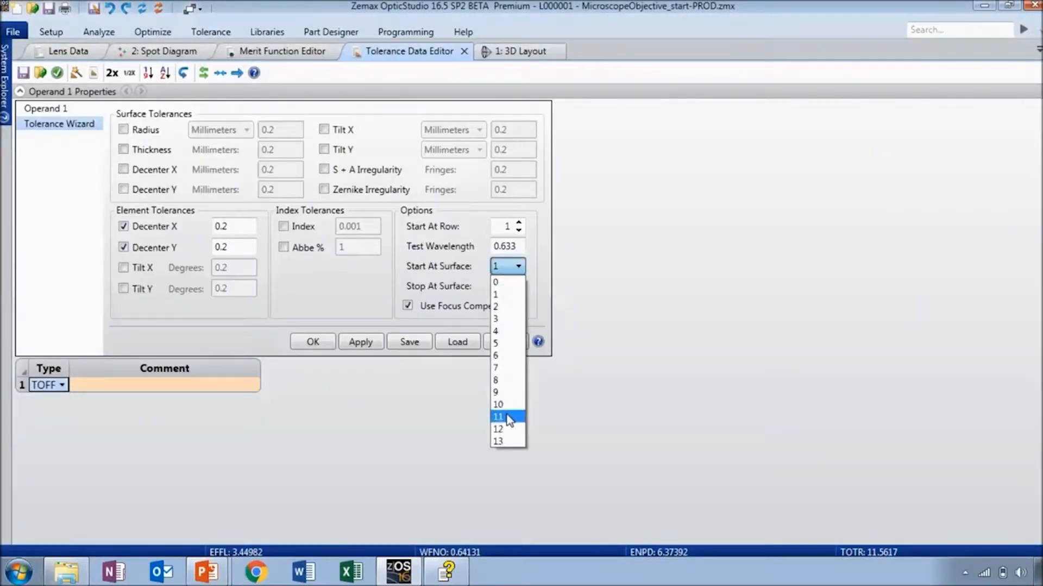
pyautogui.click(508, 418)
pyautogui.click(495, 288)
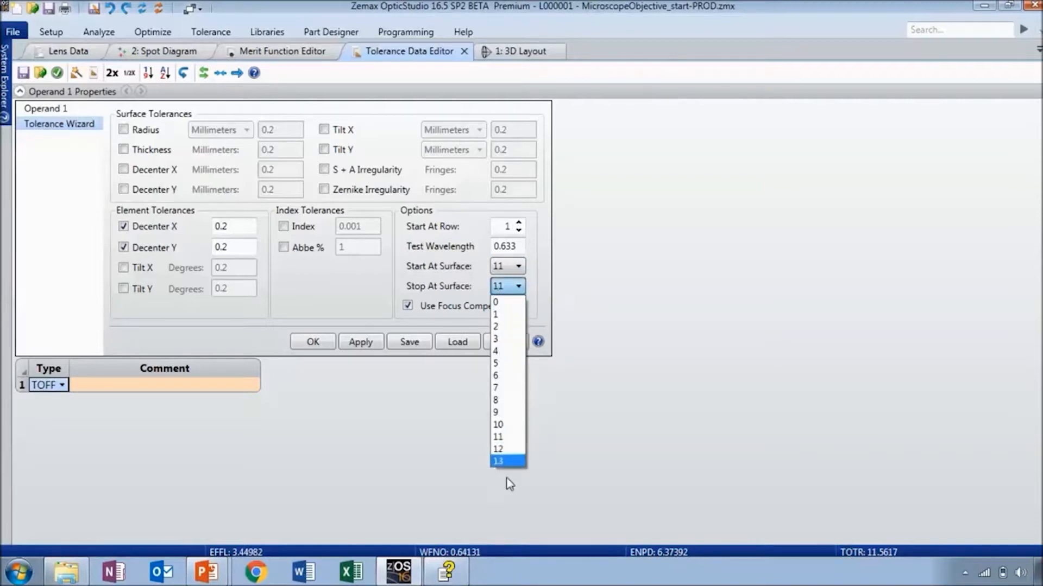
pyautogui.click(505, 461)
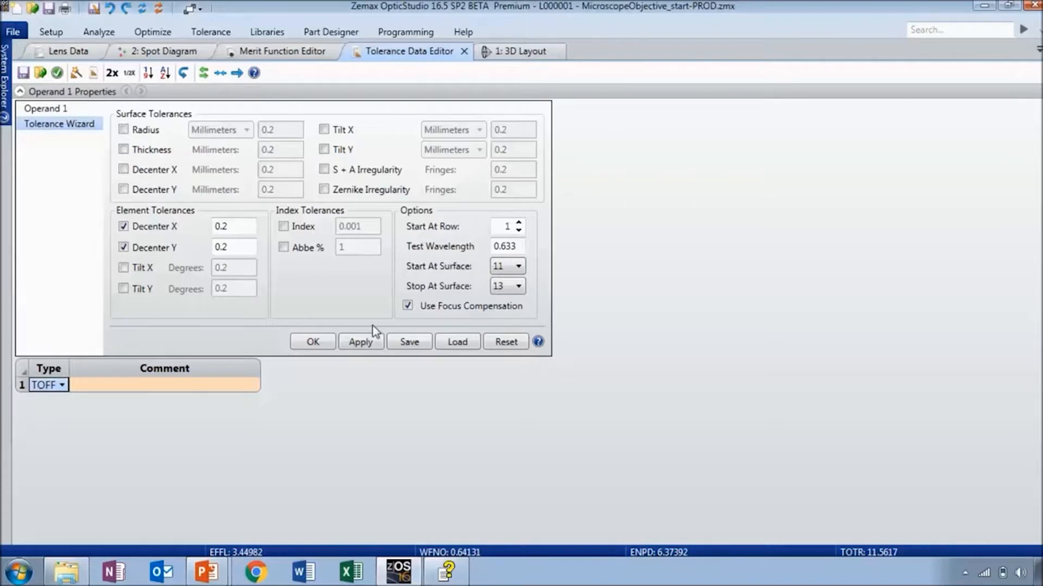
pyautogui.click(325, 346)
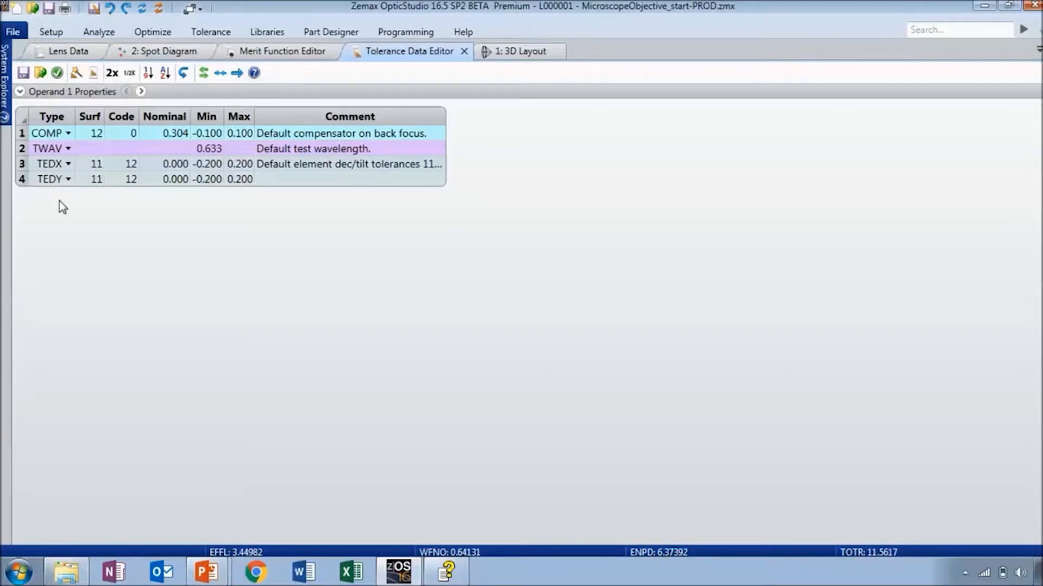
# - Examine the surface range, nominal, minimum and maximum values of the TEDX and TEDY operands
pyautogui.click(212, 179)
pyautogui.press('Up')
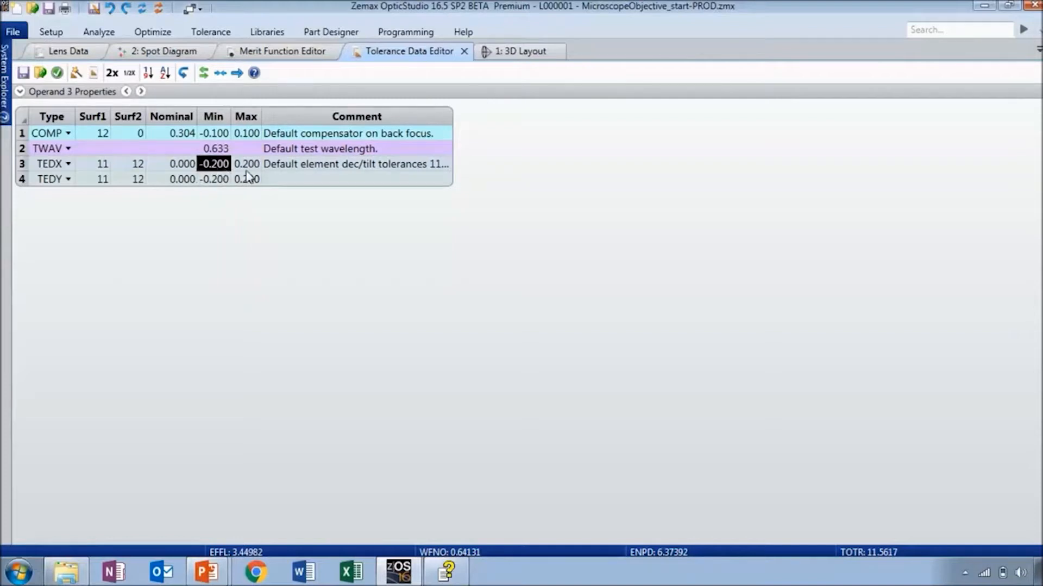
pyautogui.press('Right')
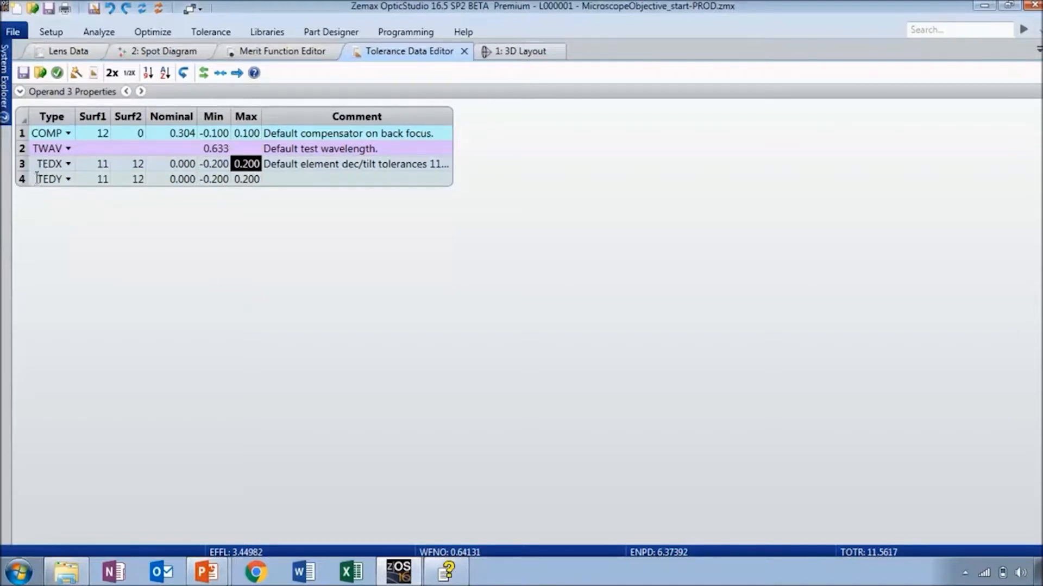
pyautogui.click(23, 165)
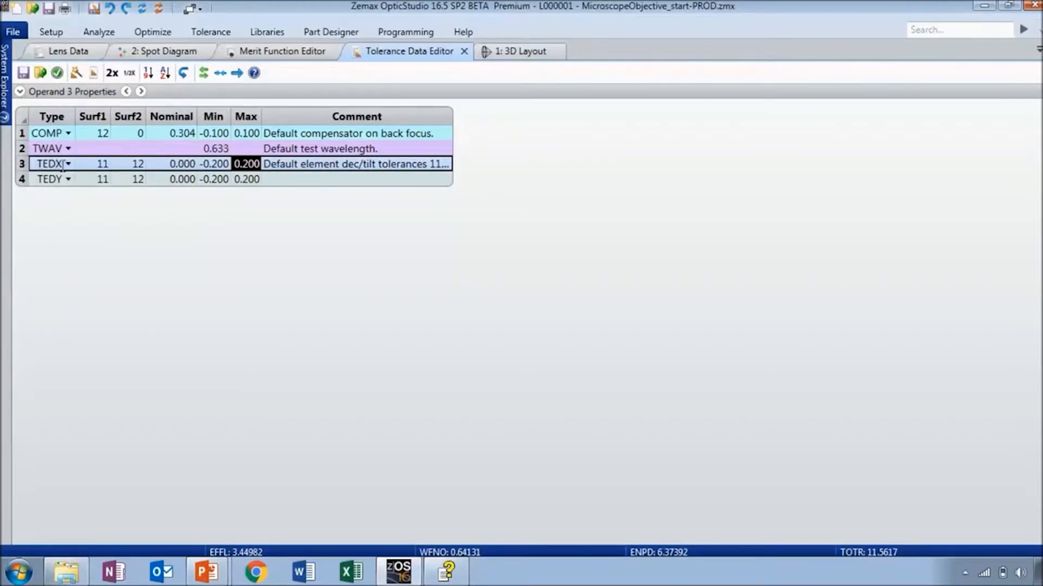
pyautogui.click(24, 180)
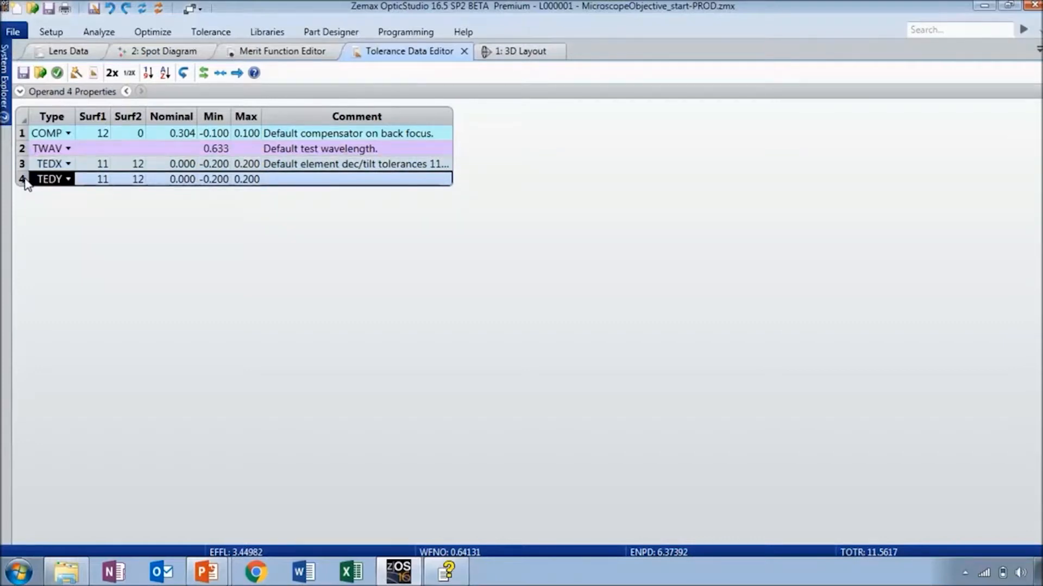
pyautogui.click(103, 179)
pyautogui.click(130, 180)
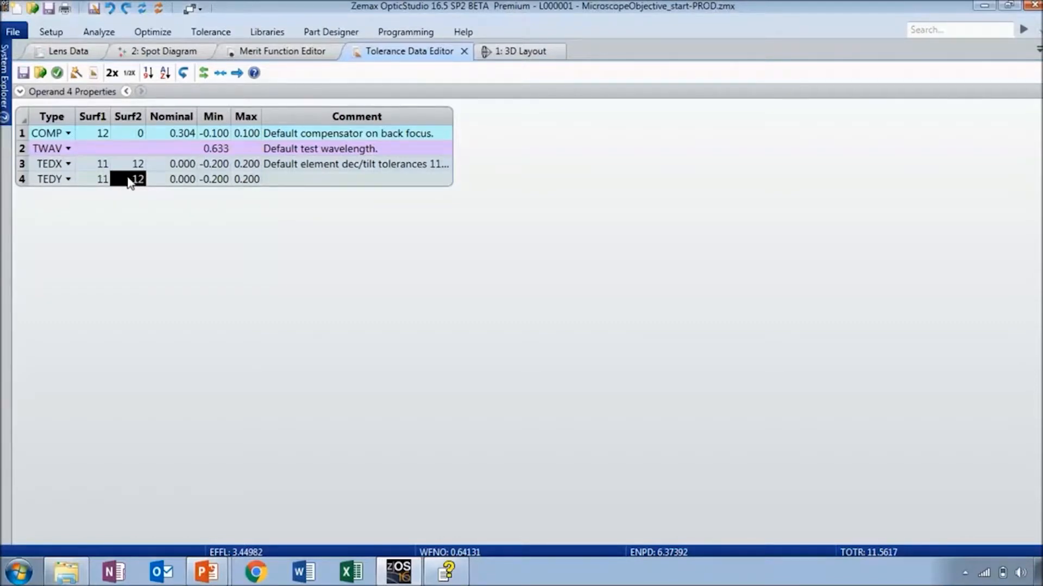
pyautogui.click(221, 164)
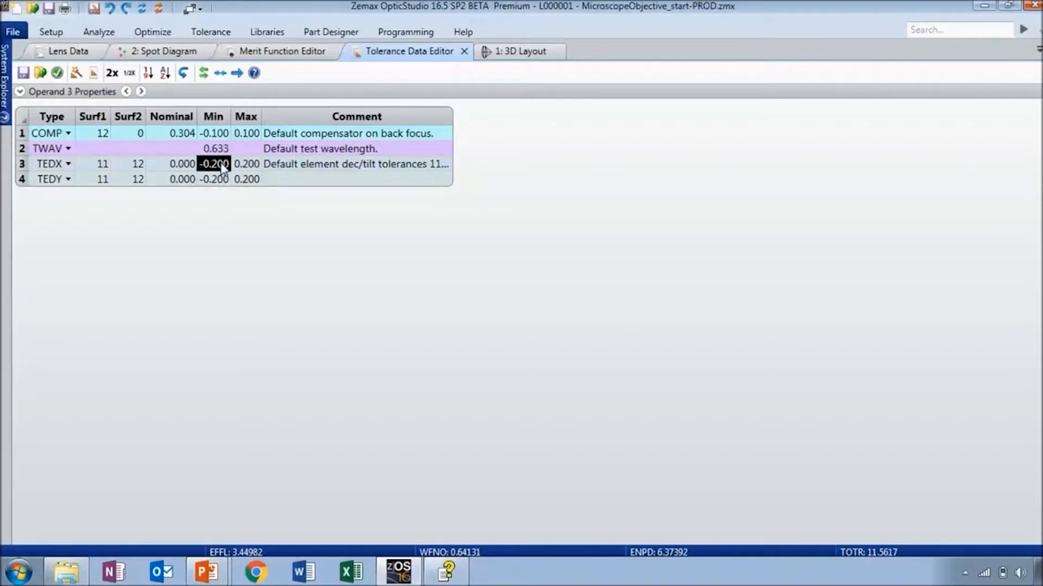
pyautogui.click(243, 172)
pyautogui.click(176, 163)
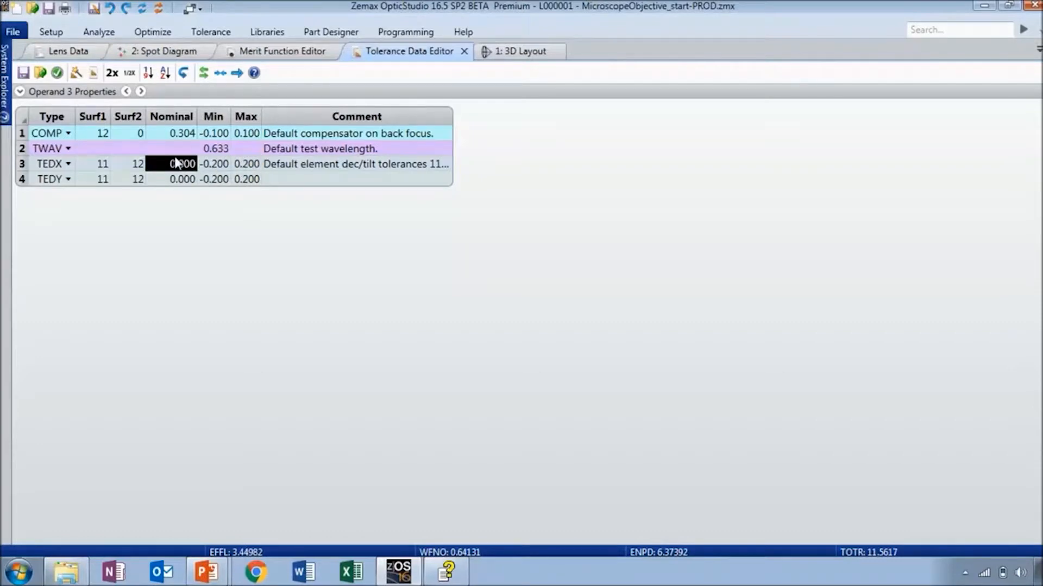
pyautogui.click(215, 167)
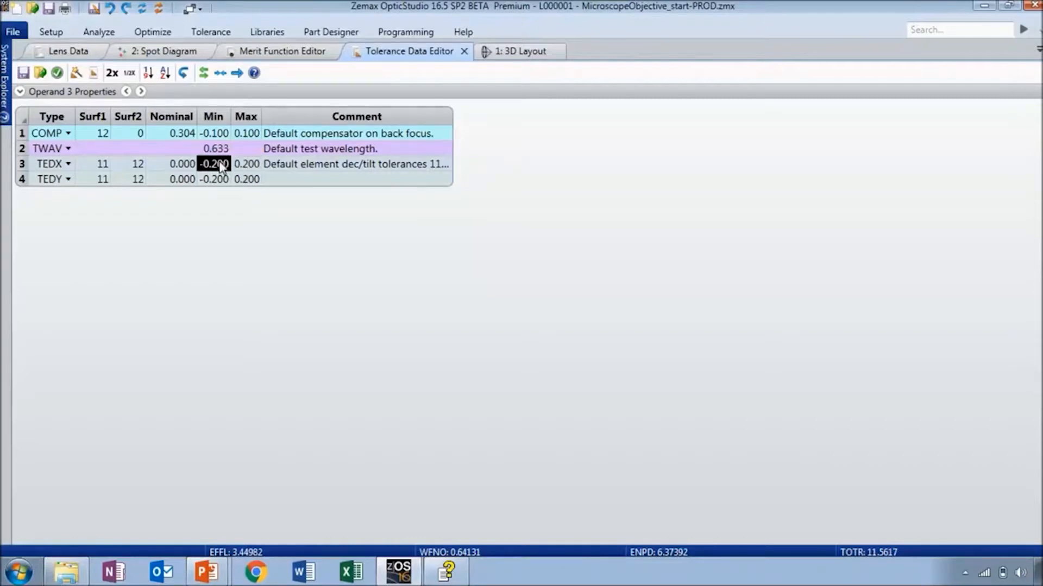
pyautogui.click(215, 179)
pyautogui.write('-0.2')
pyautogui.click(249, 182)
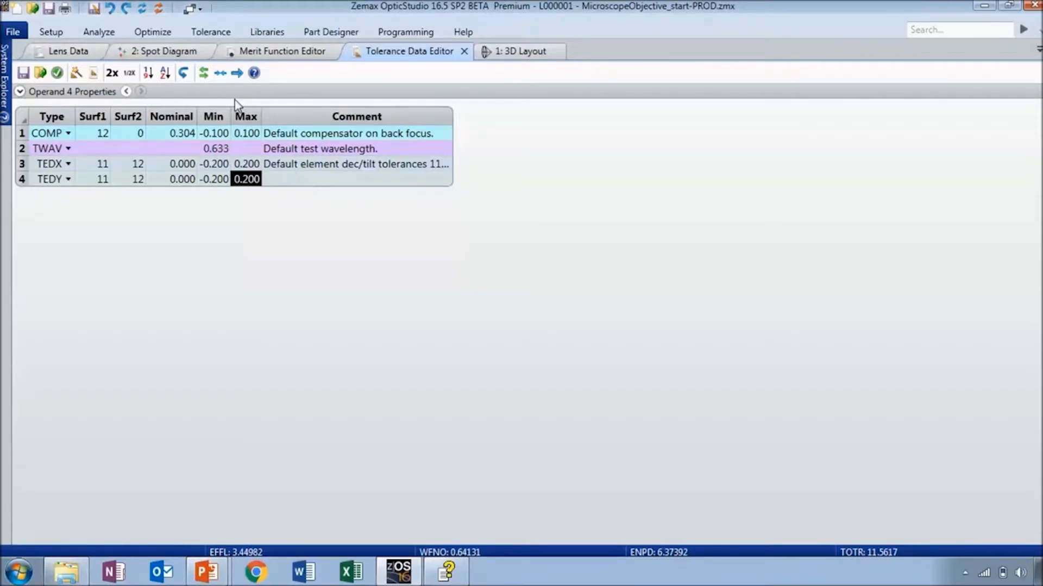
# - Open the Tolerancing analysis settings and set the mode to Inverse Limit
pyautogui.click(205, 34)
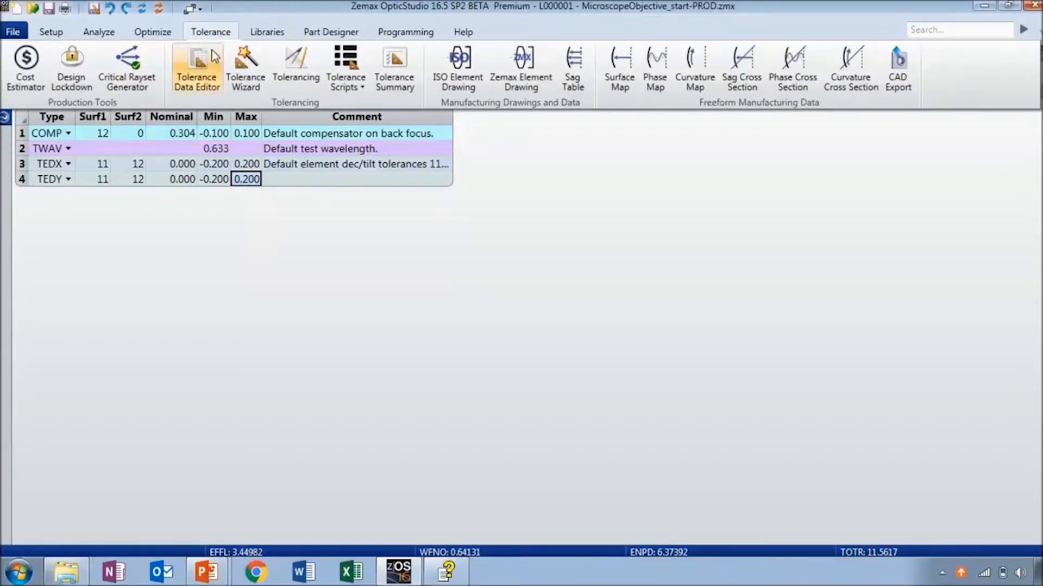
pyautogui.click(298, 85)
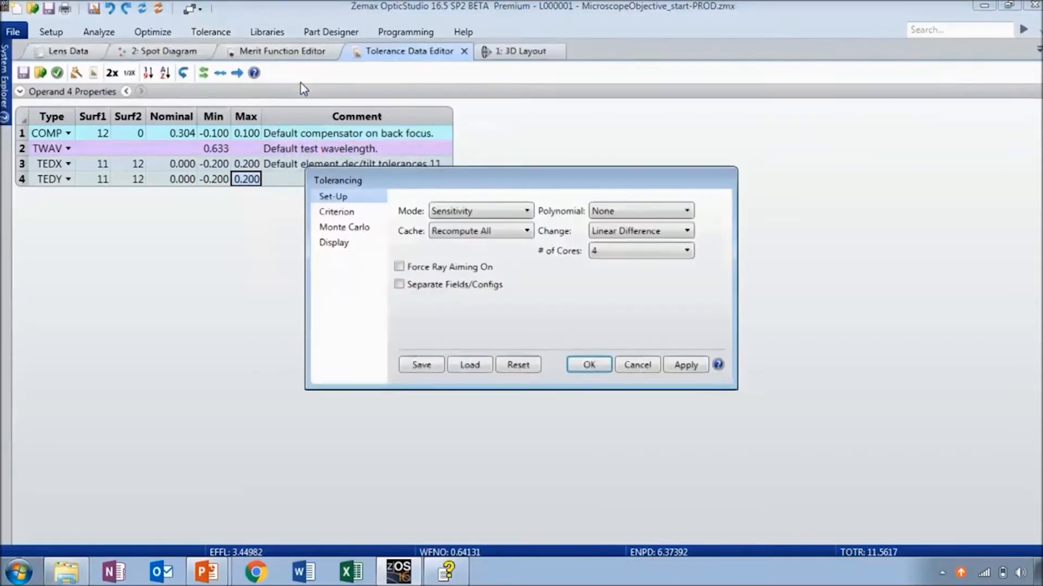
pyautogui.click(451, 212)
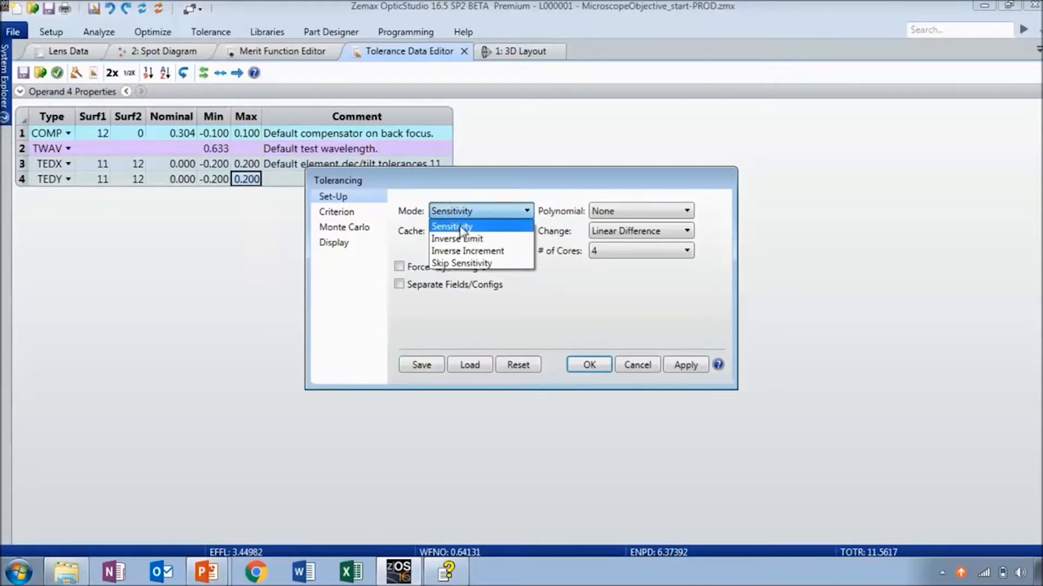
pyautogui.click(475, 238)
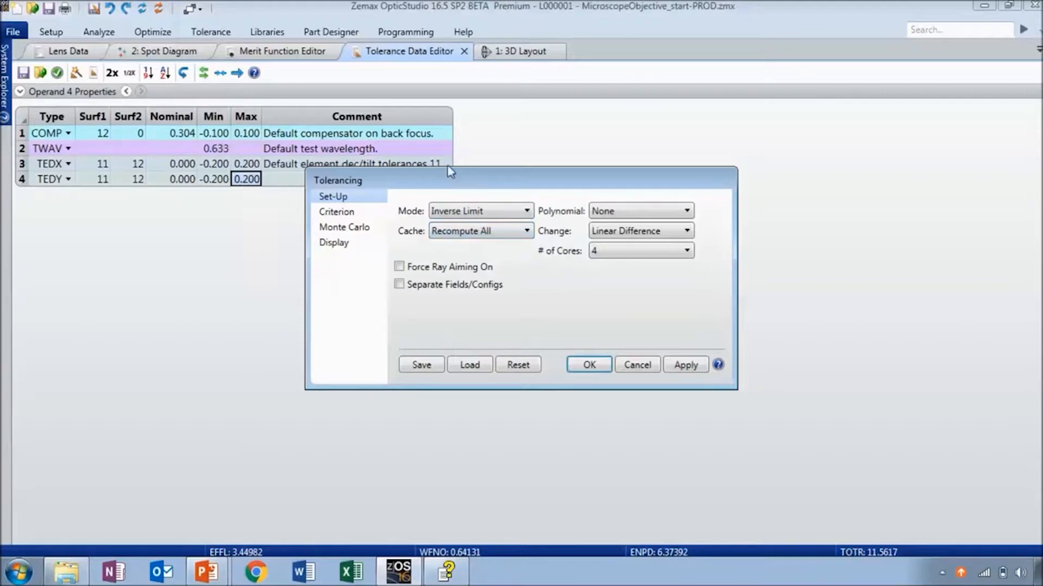
pyautogui.moveTo(448, 177); pyautogui.dragTo(437, 199)
pyautogui.click(443, 234)
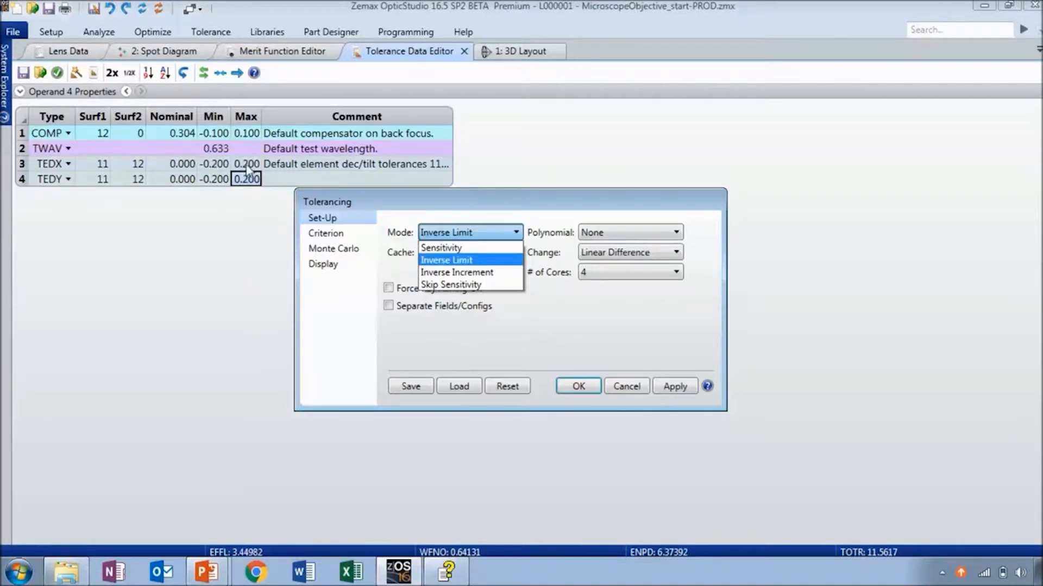
pyautogui.click(474, 263)
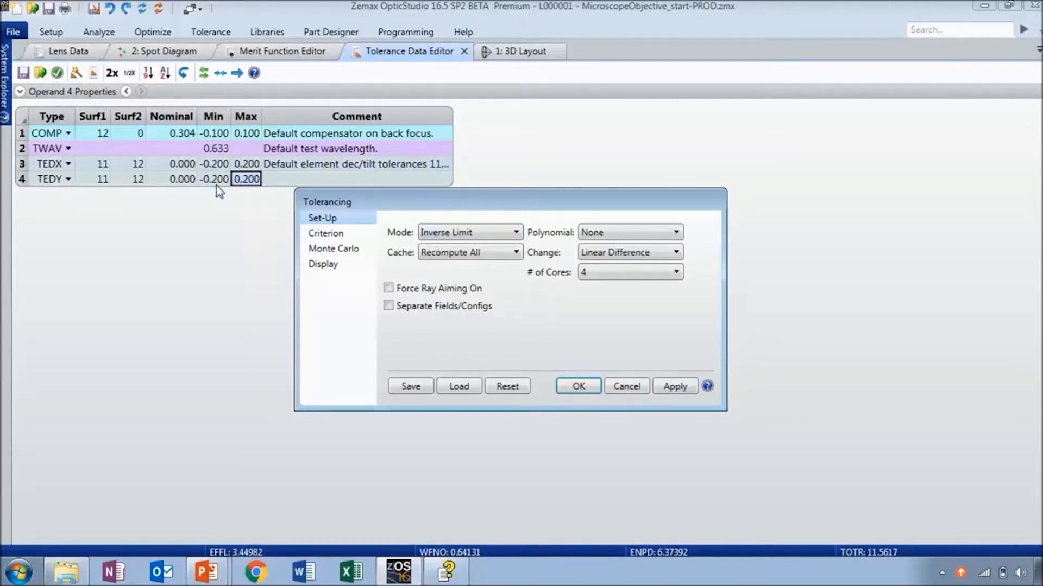
# - Check the nominal value of the RMS Spot Radius criterion and set its limit to 0.002
pyautogui.click(343, 237)
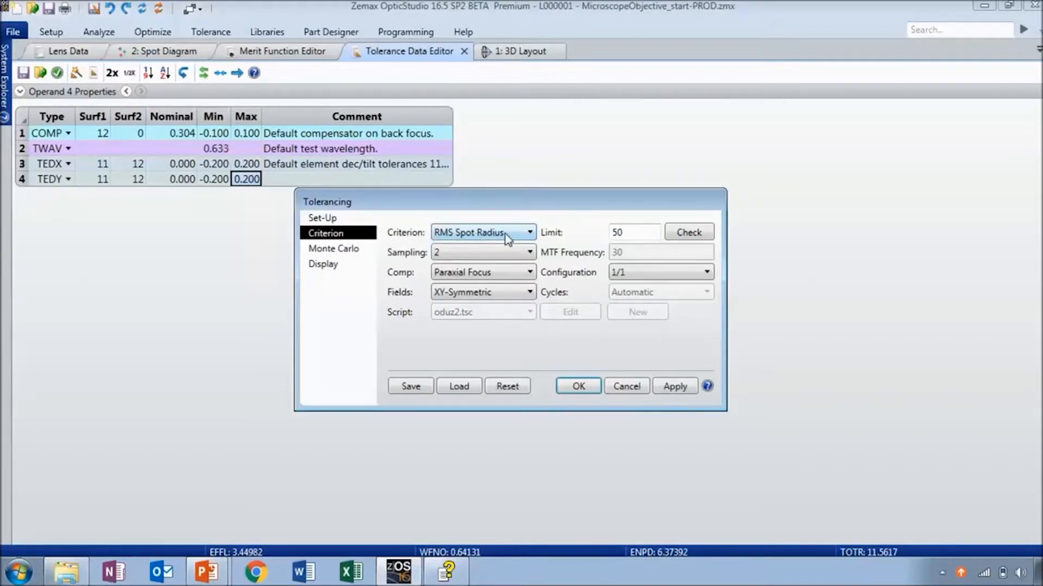
pyautogui.click(689, 234)
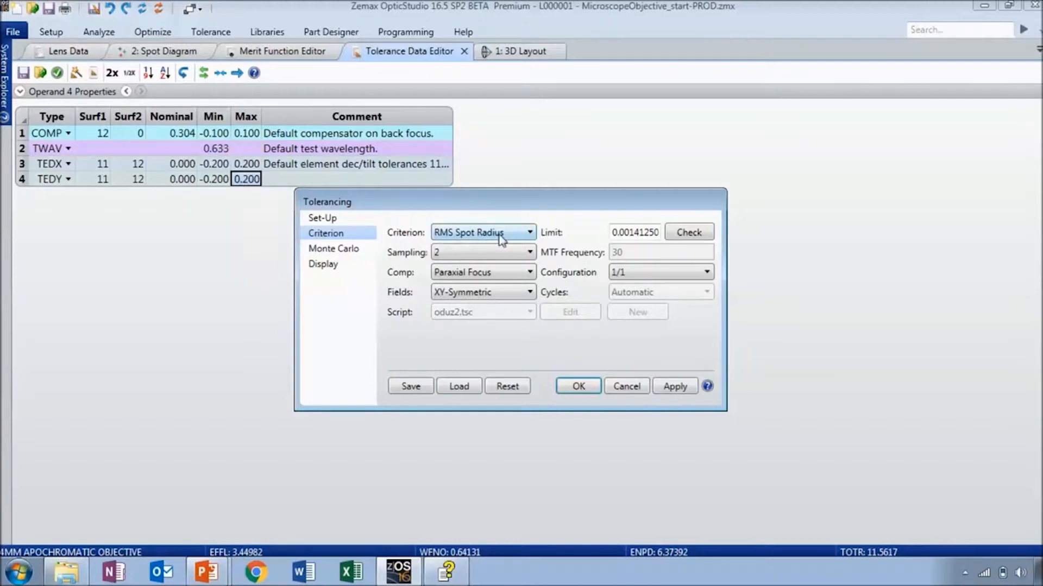
pyautogui.click(635, 232)
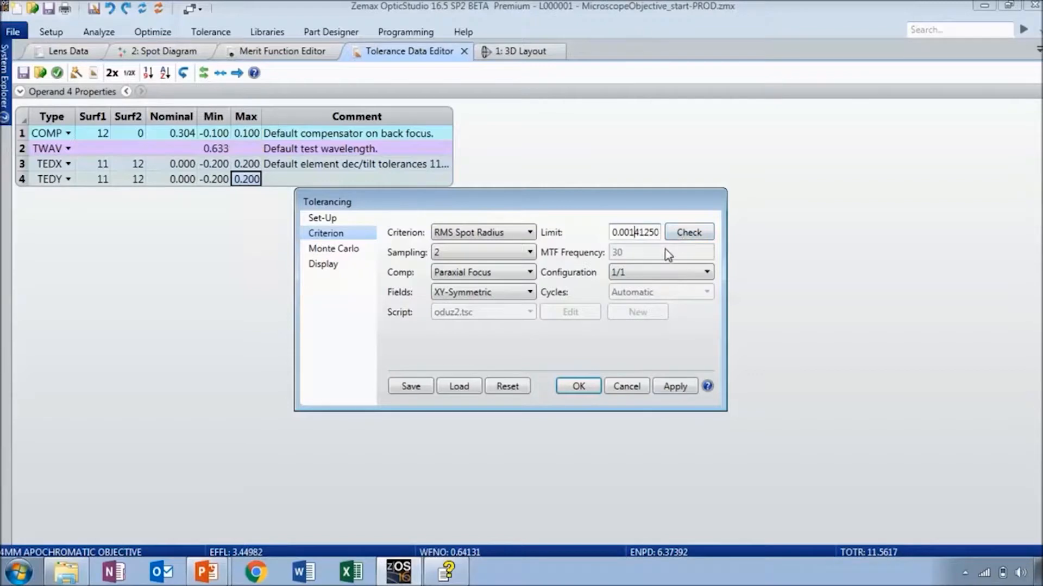
pyautogui.moveTo(635, 233); pyautogui.dragTo(776, 224)
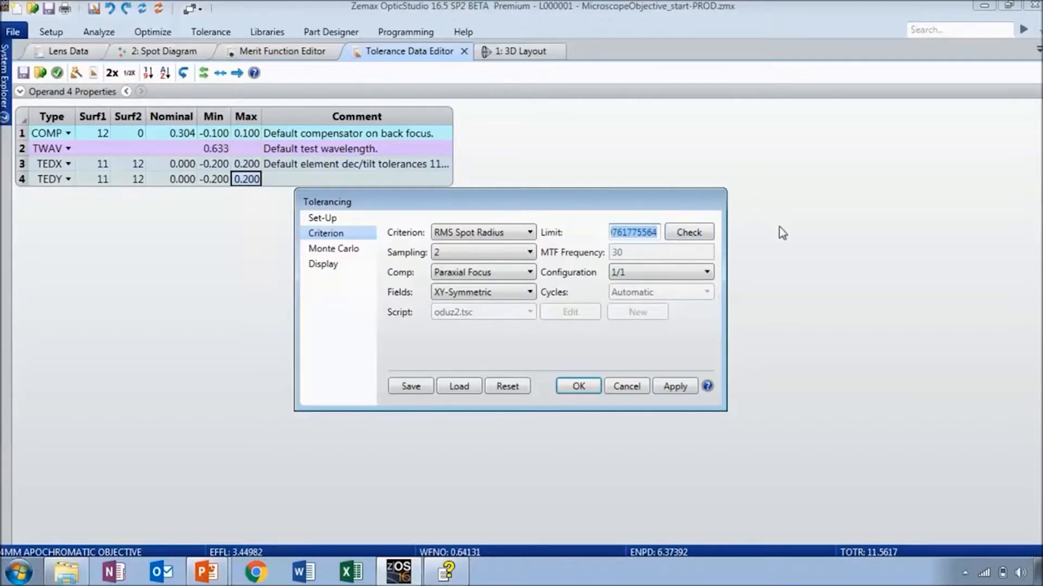
pyautogui.write('2')
pyautogui.press('Tab')
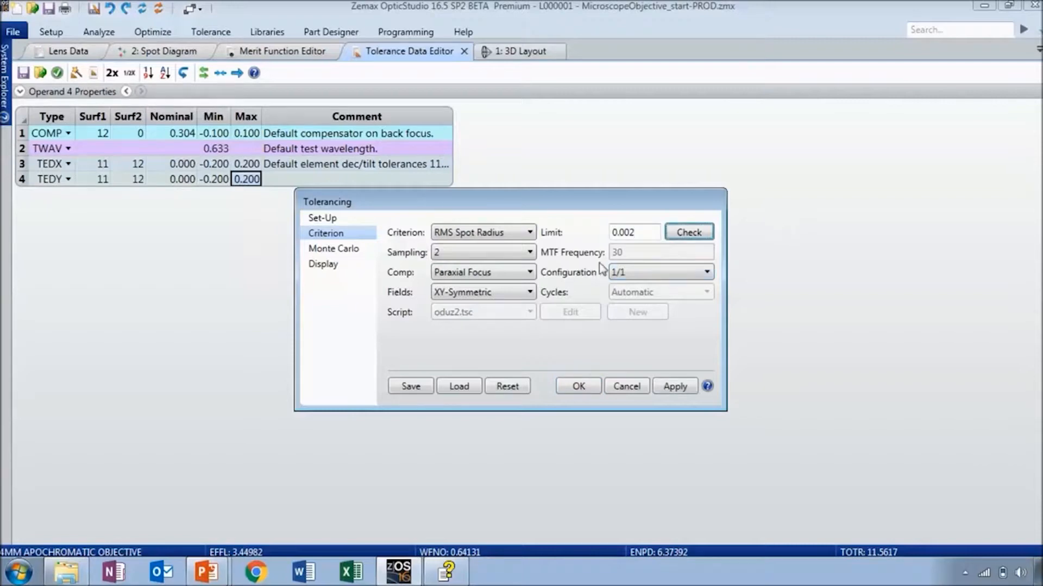
pyautogui.click(641, 234)
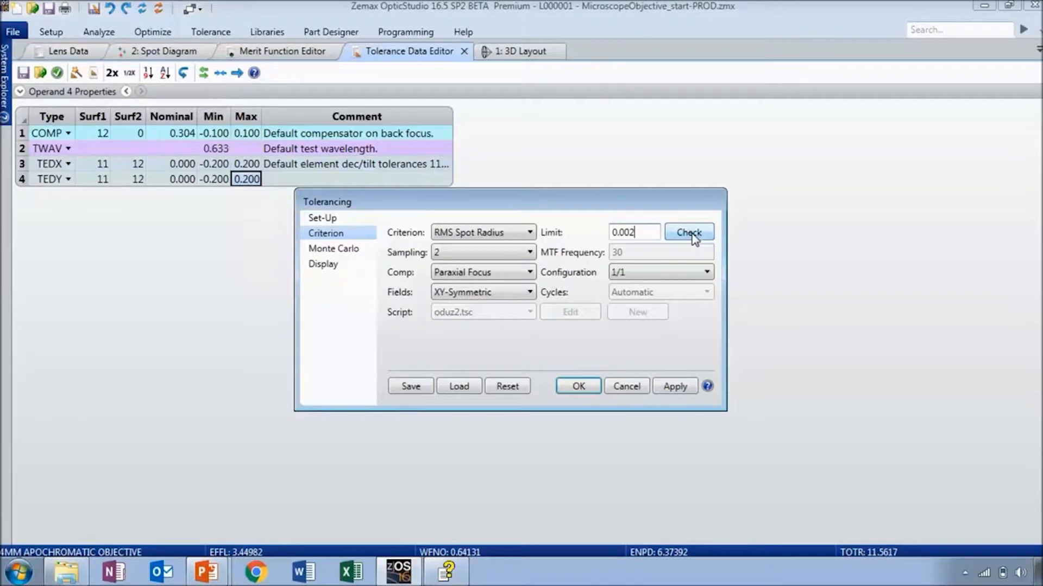
# - Set the number of Monte Carlo runs to 0
pyautogui.click(354, 251)
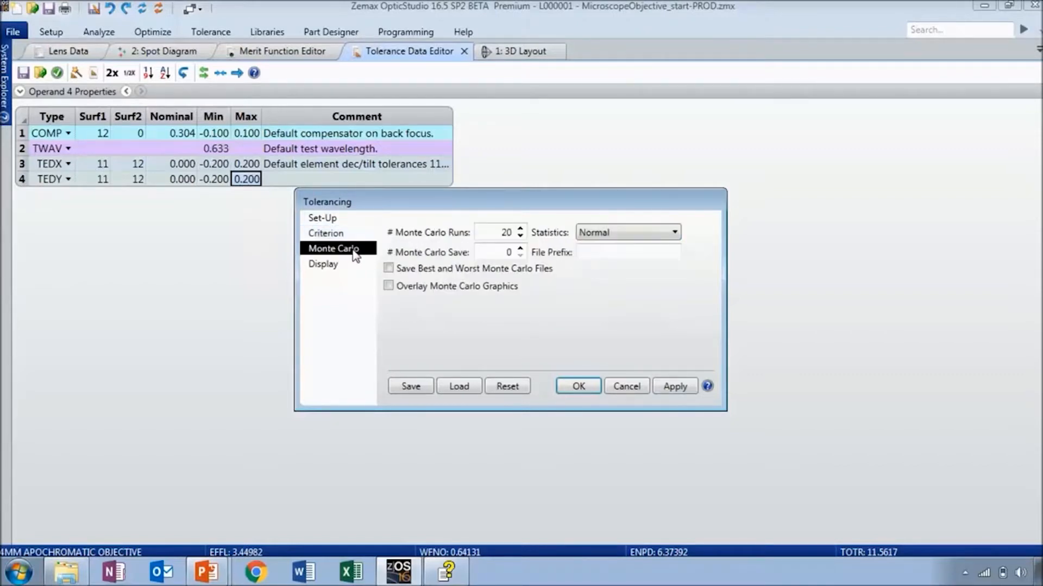
pyautogui.doubleClick(506, 236)
pyautogui.write('0')
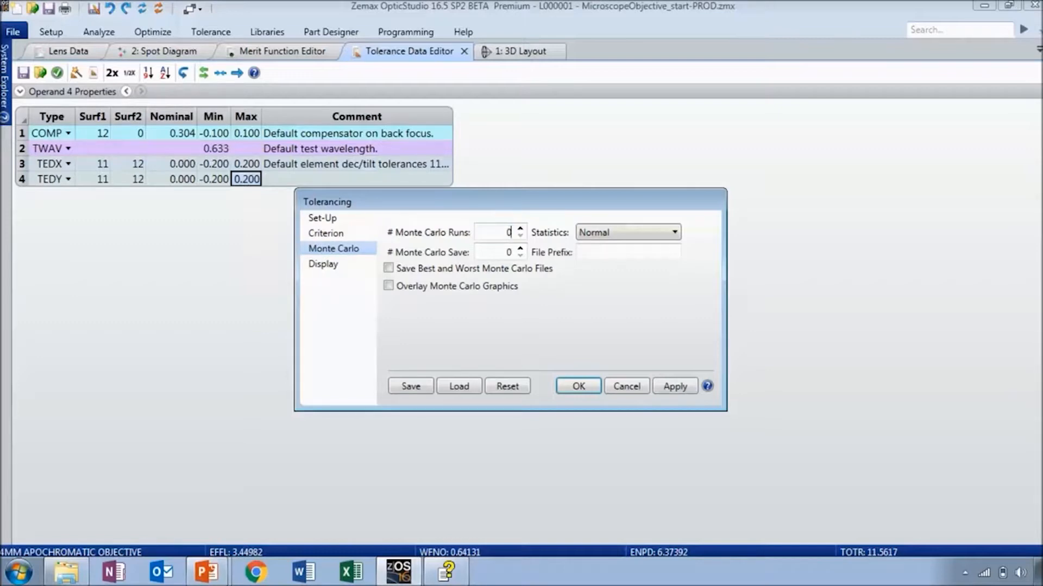
# - Run the tolerance analysis and review the sensitivity report and the updated TEDX and TEDY limits in the Tolerance Data Editor
pyautogui.click(321, 221)
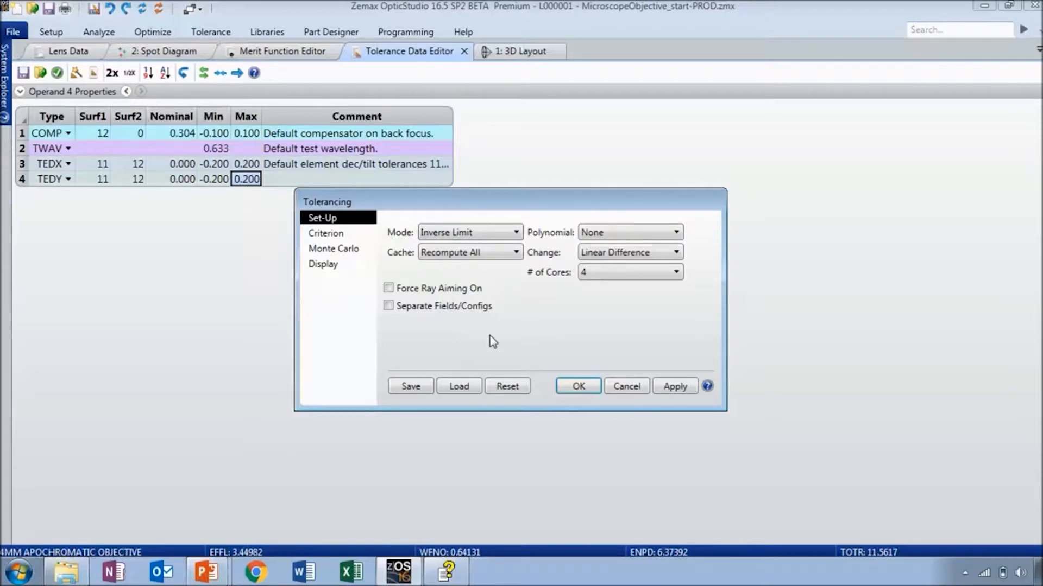
pyautogui.click(571, 388)
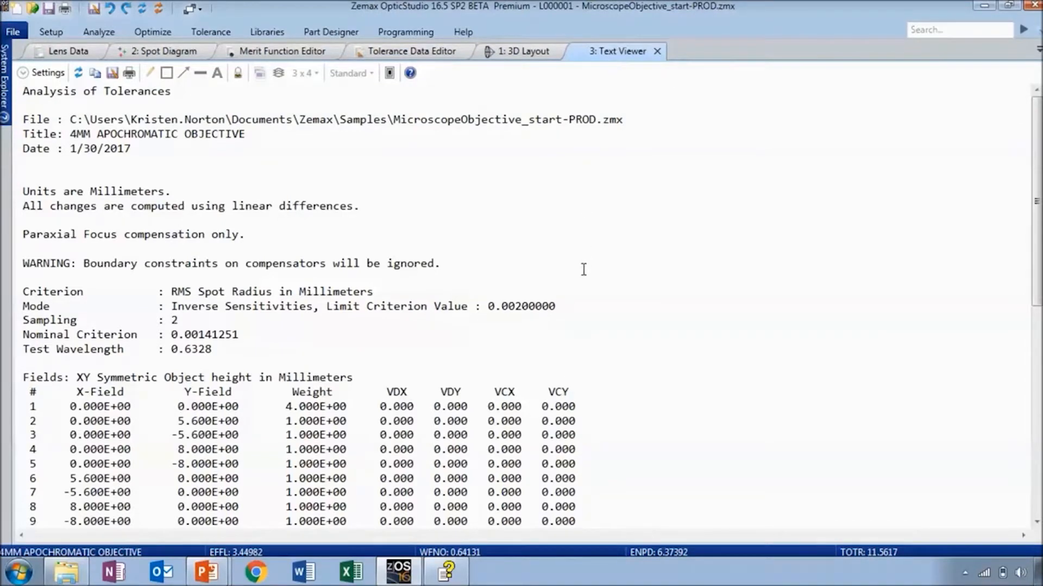
pyautogui.scroll(-15, 579, 272)
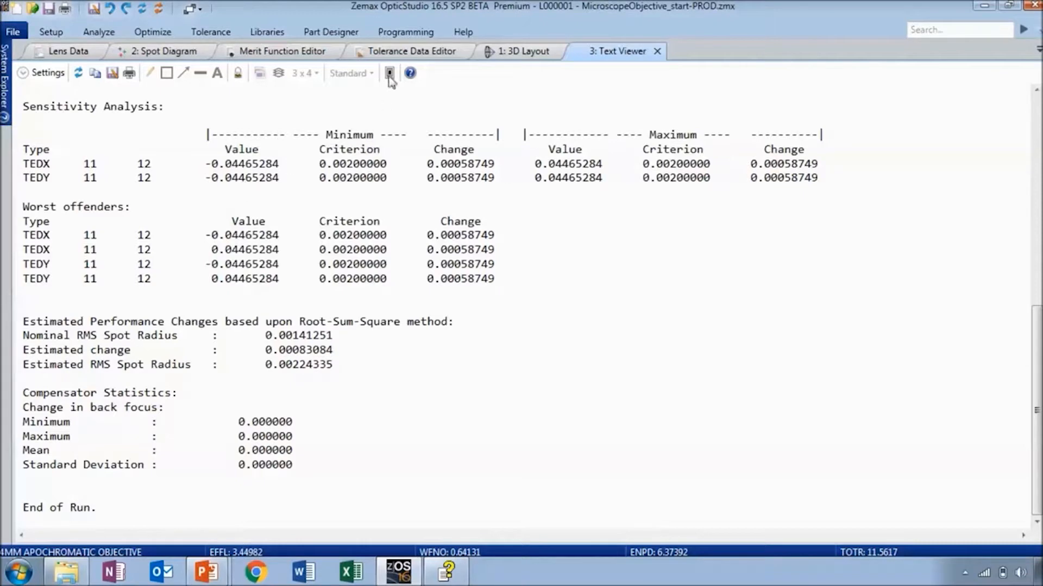
pyautogui.click(396, 51)
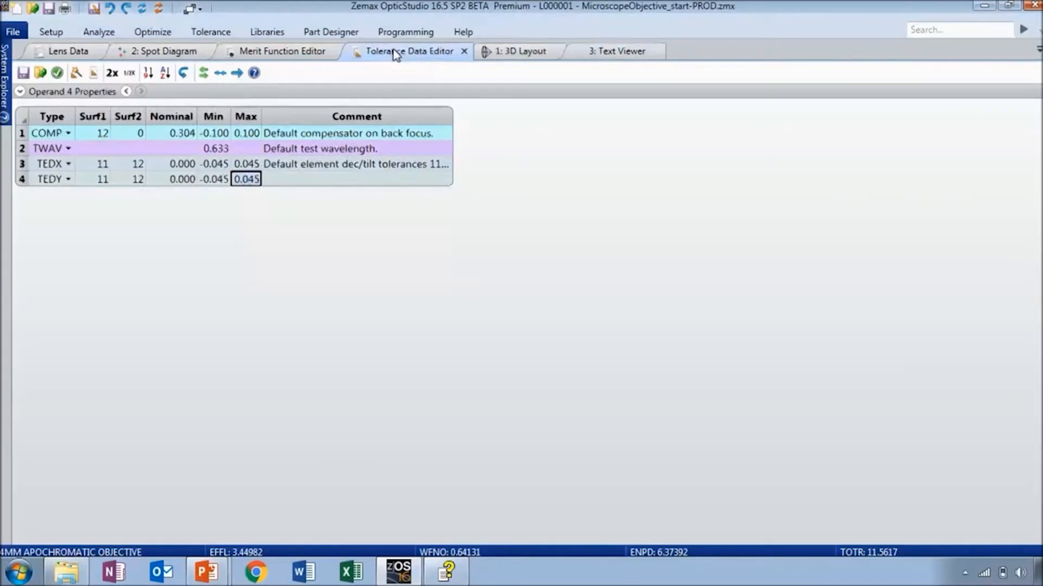
# - Examine the TEDX and TEDY operands and their minimum and maximum decenter limits in the Tolerance Data Editor
pyautogui.click(247, 166)
pyautogui.click(206, 164)
pyautogui.click(213, 182)
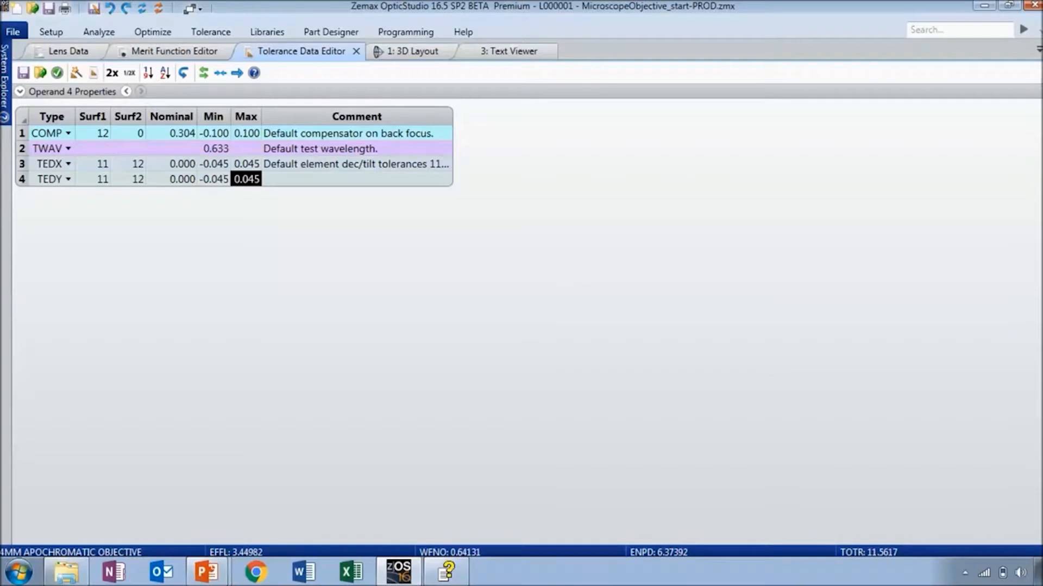
pyautogui.click(44, 160)
pyautogui.click(41, 179)
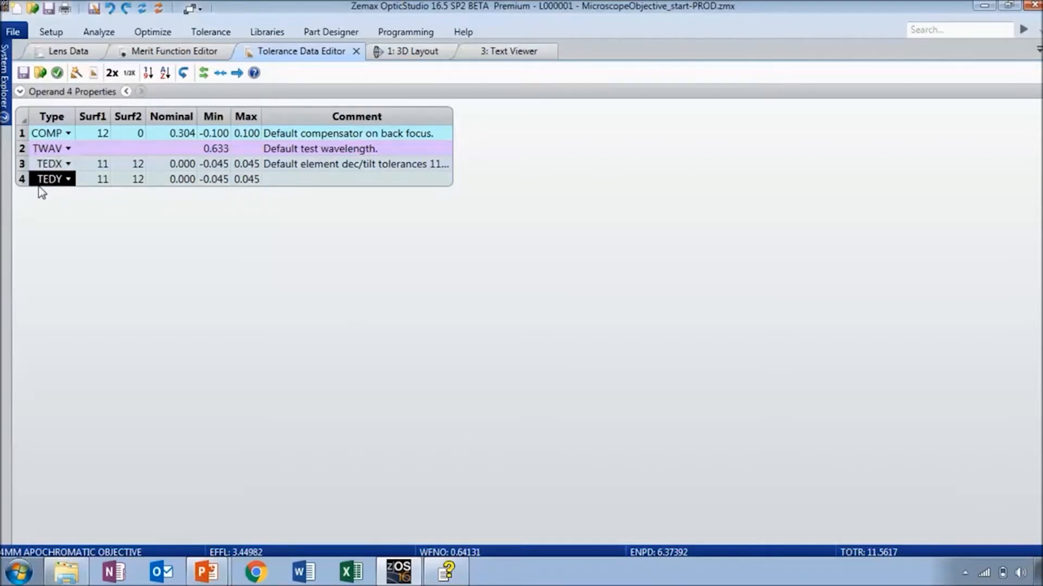
pyautogui.click(43, 163)
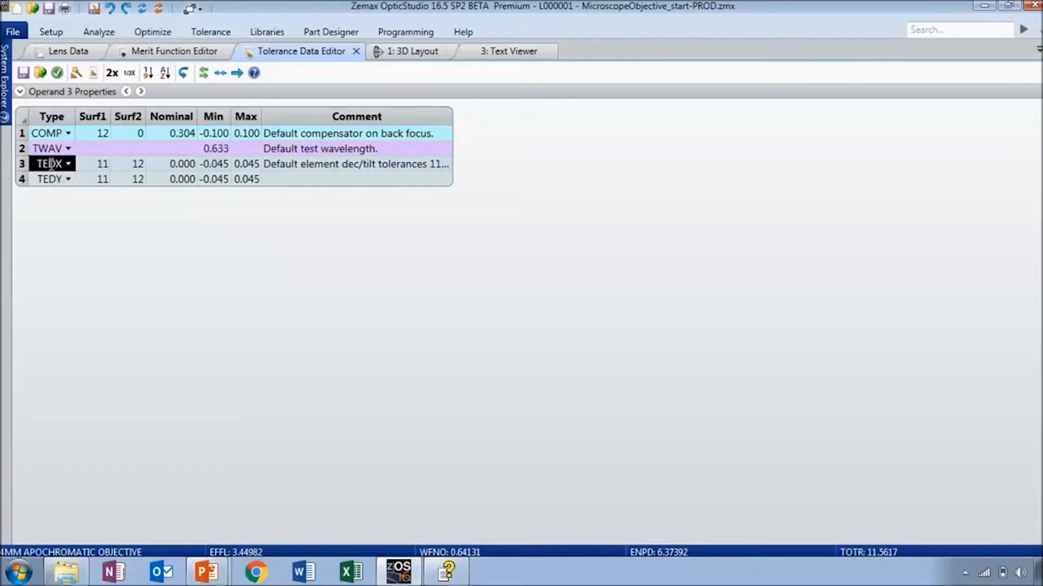
pyautogui.click(22, 169)
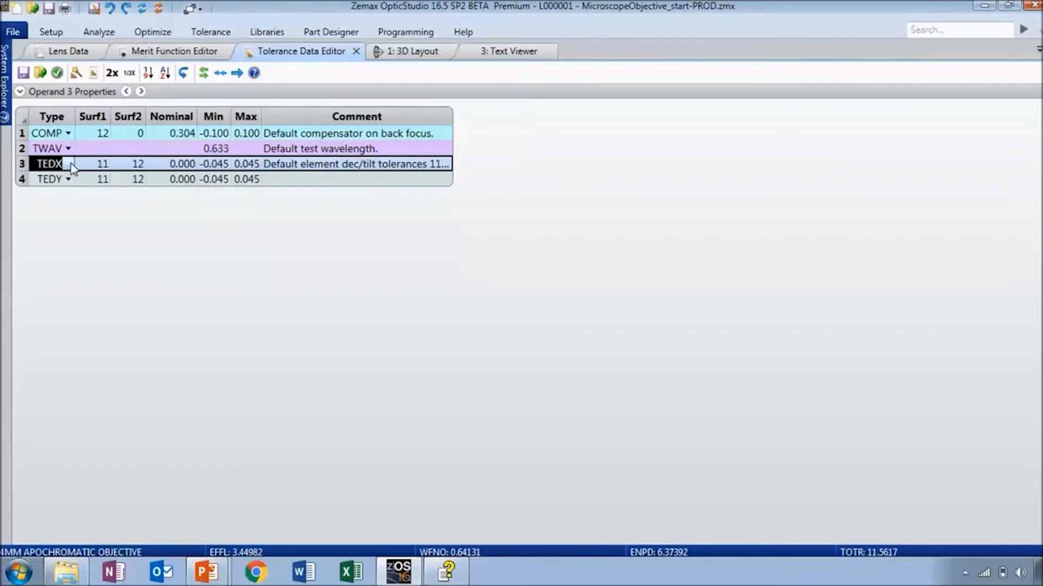
pyautogui.click(23, 181)
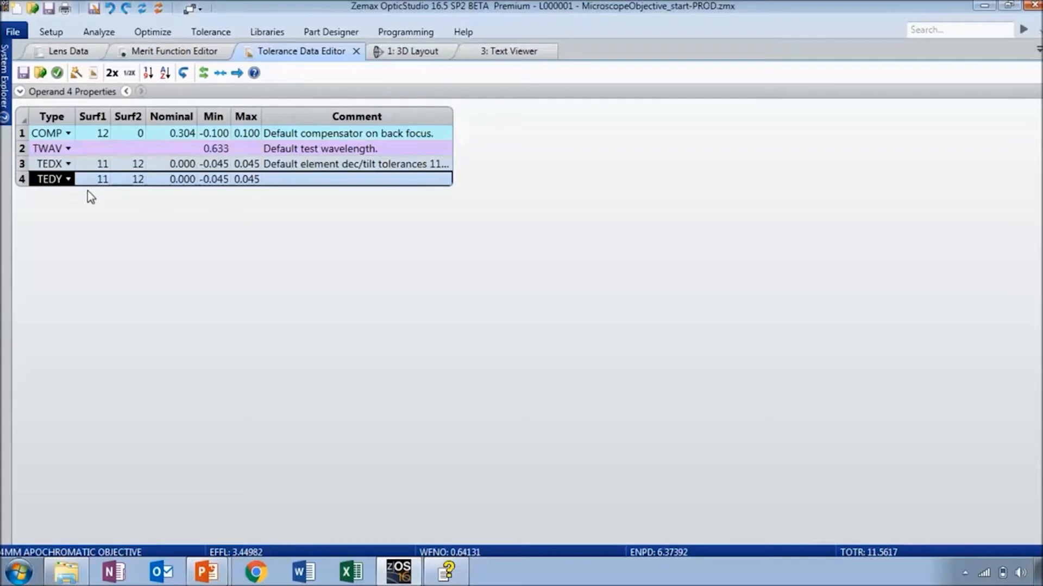
# - Open a Ray Aberration fan plot and float it as a separate window over the Tolerance Data Editor
pyautogui.click(108, 32)
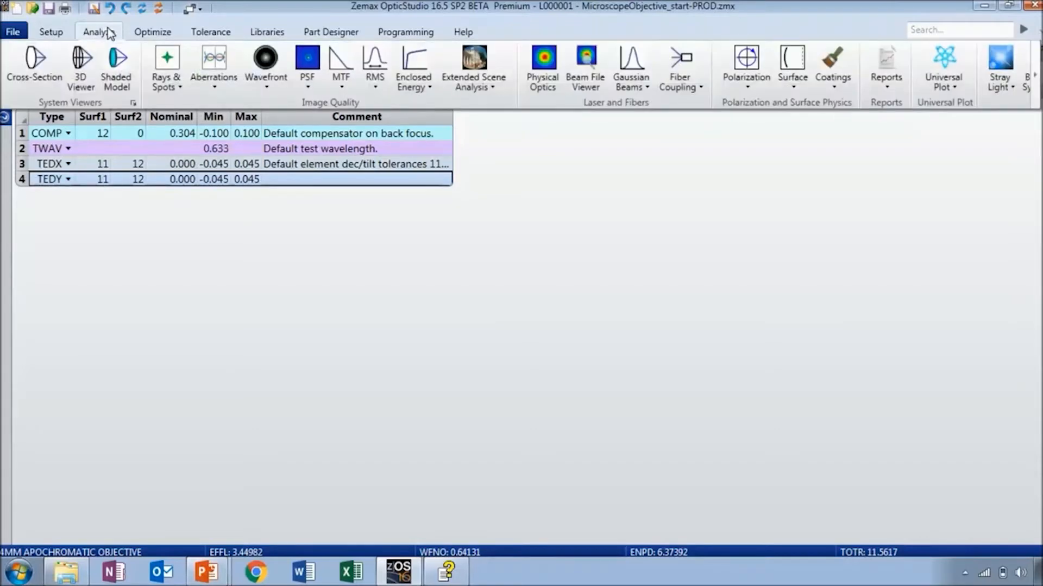
pyautogui.click(207, 87)
pyautogui.click(211, 105)
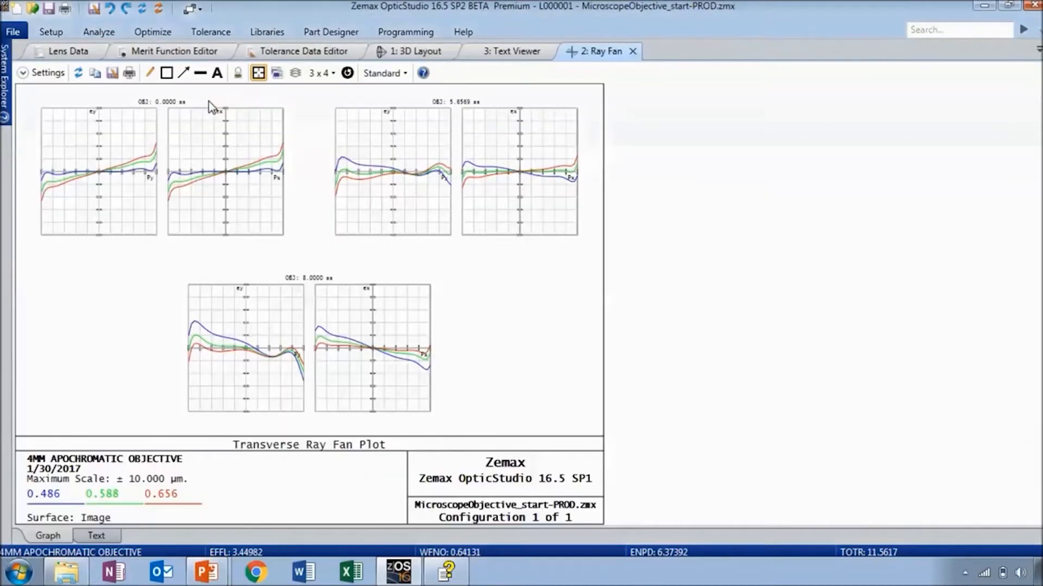
pyautogui.moveTo(586, 57); pyautogui.dragTo(86, 144)
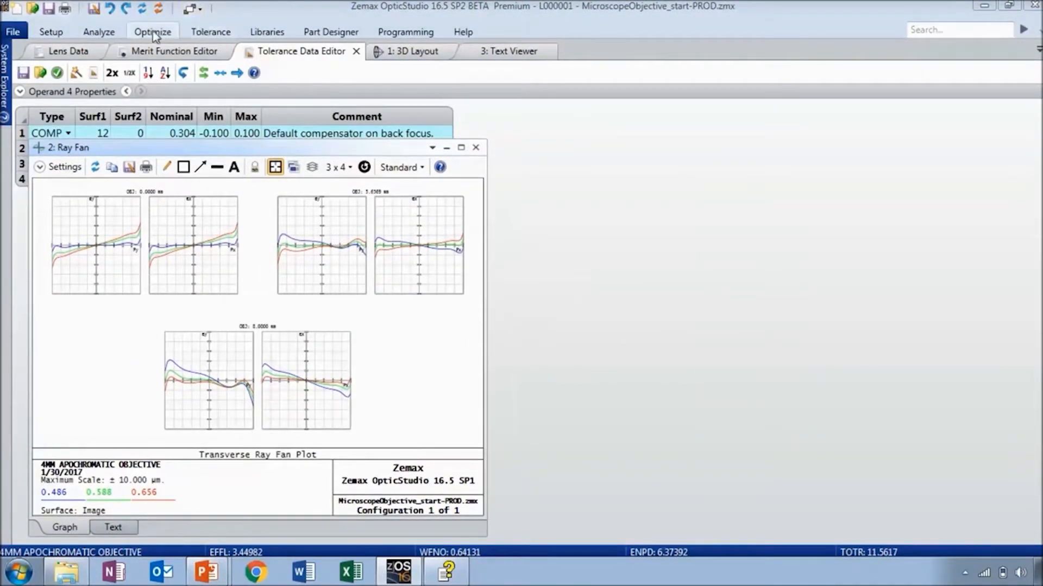
# - Open a Standard Spot Diagram and float it in its own window beside the ray fan plot
pyautogui.click(99, 32)
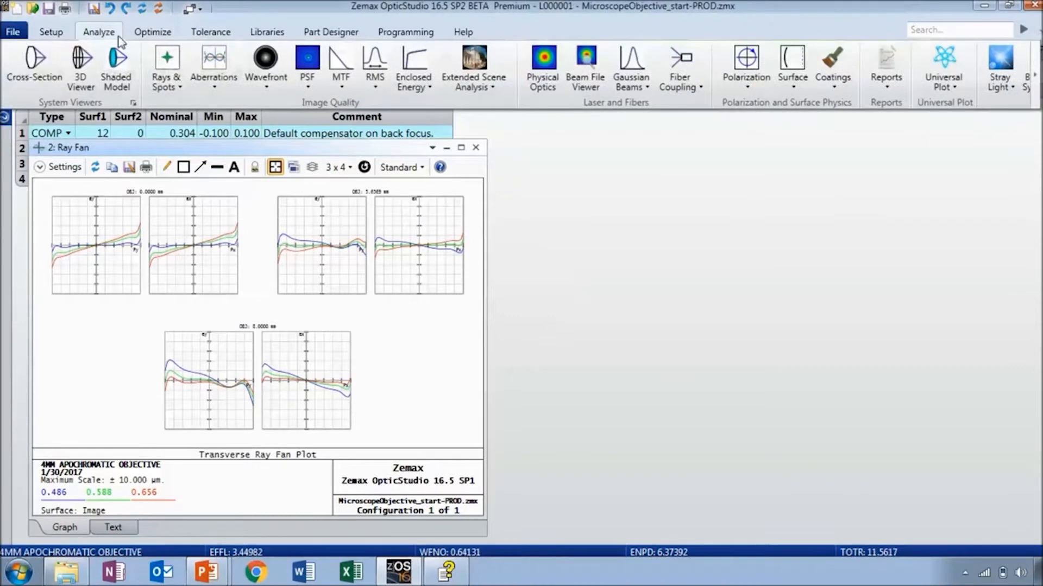
pyautogui.click(212, 86)
pyautogui.click(167, 81)
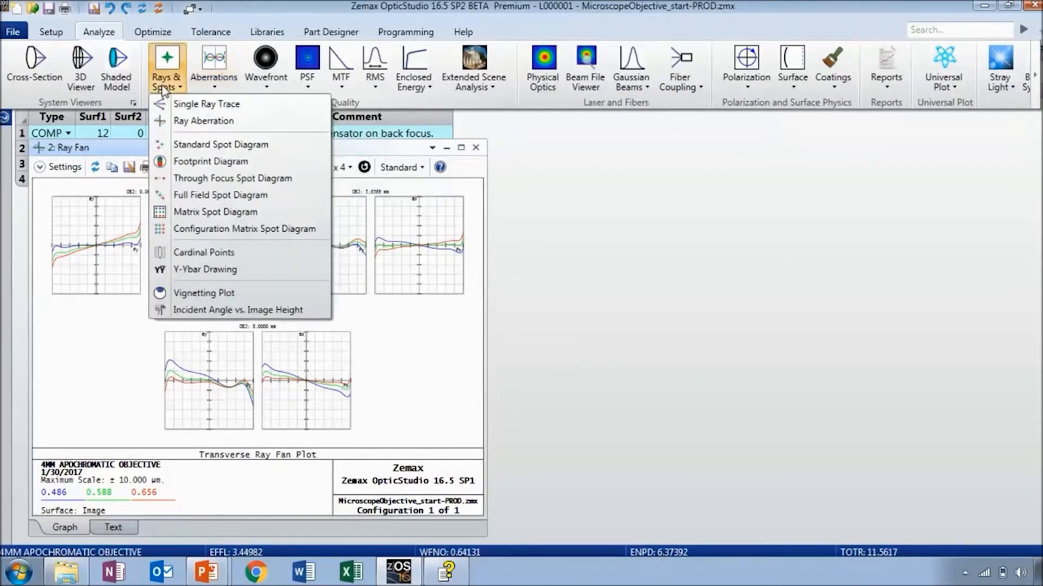
pyautogui.click(228, 147)
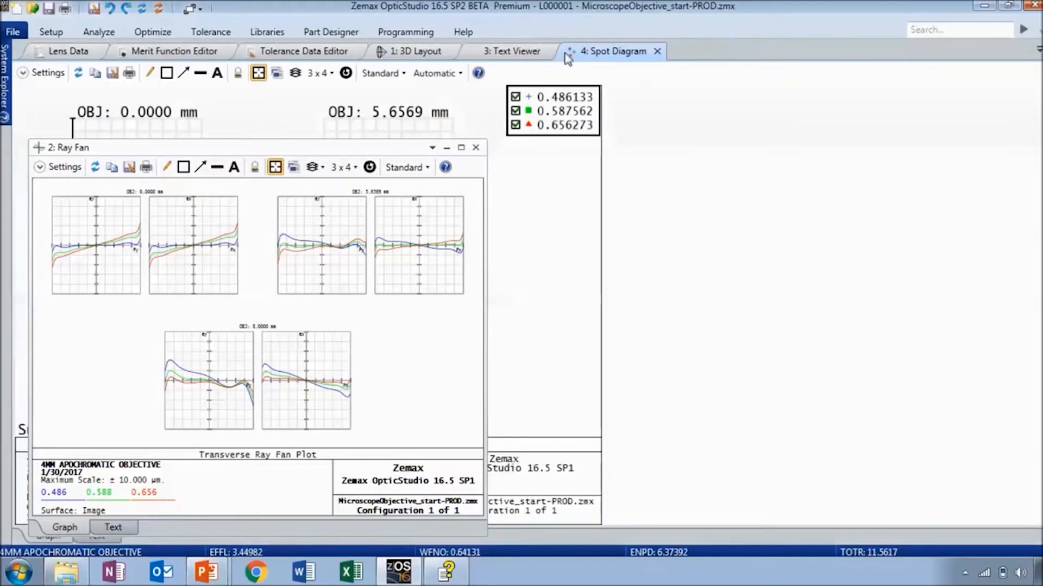
pyautogui.moveTo(567, 52); pyautogui.dragTo(573, 104)
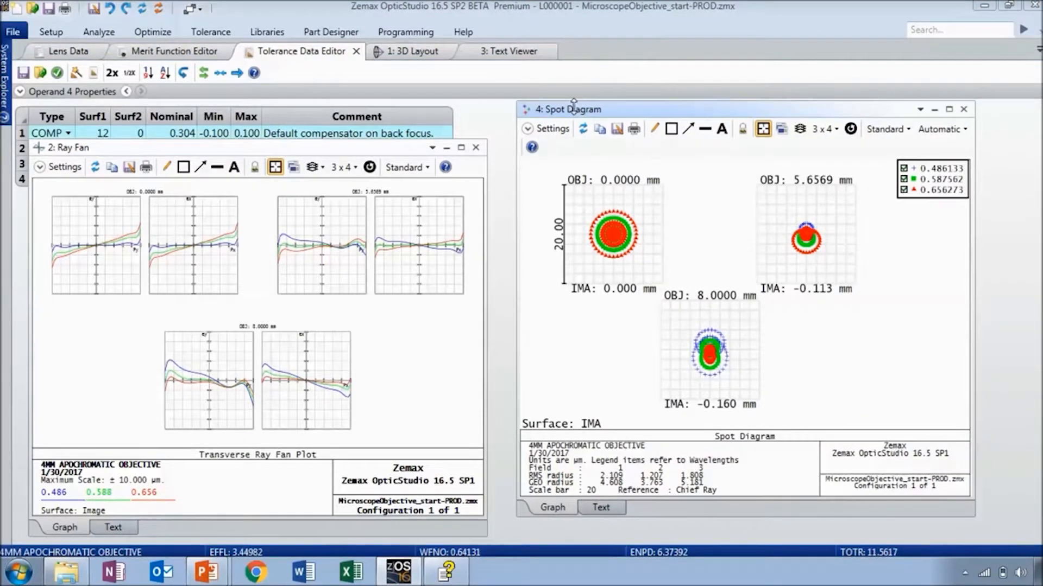
# - Open the Tolerancing analysis settings and set the mode to Skip Sensitivity
pyautogui.click(215, 31)
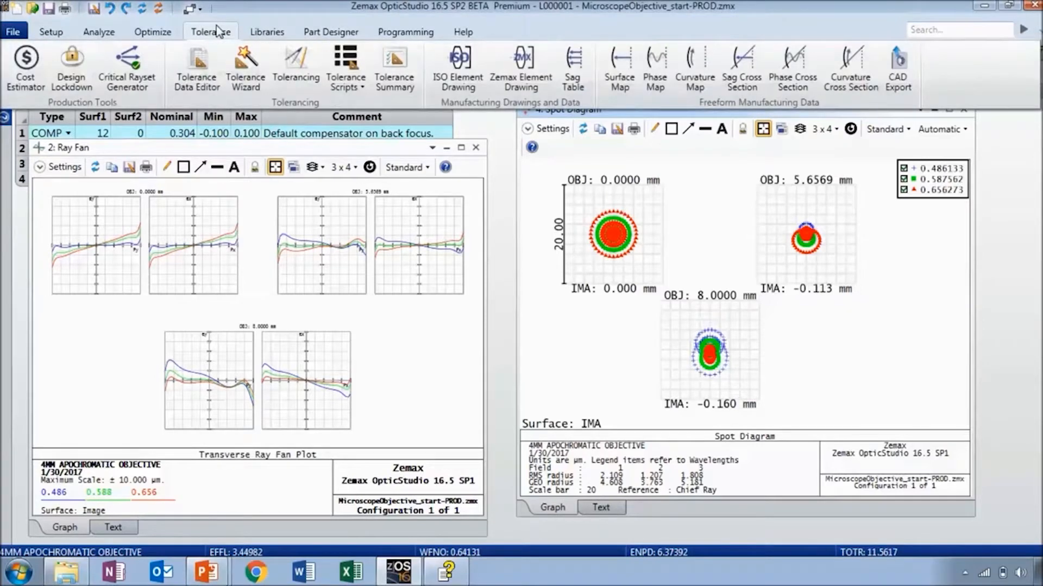
pyautogui.click(299, 67)
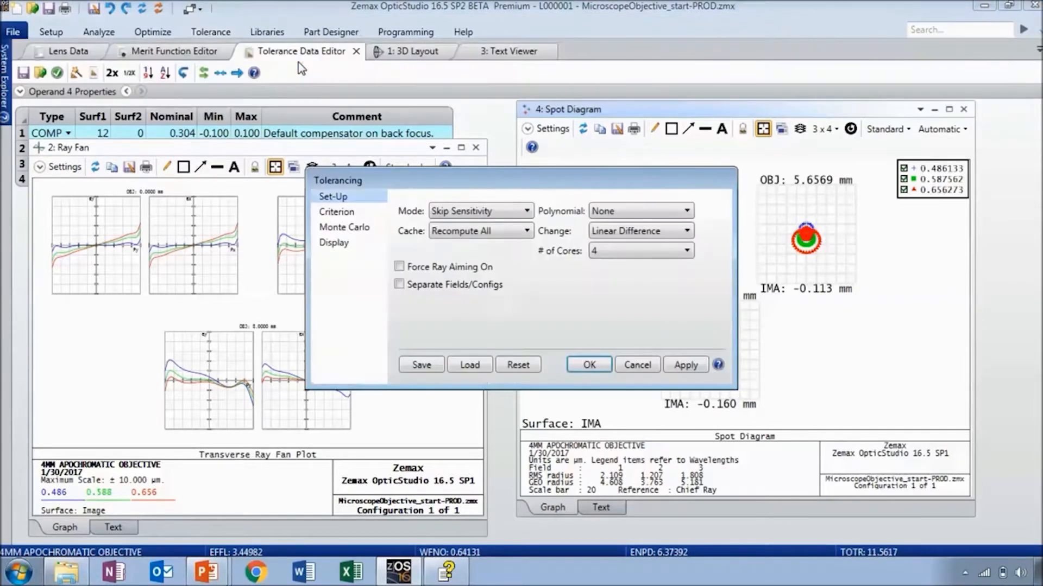
pyautogui.click(461, 212)
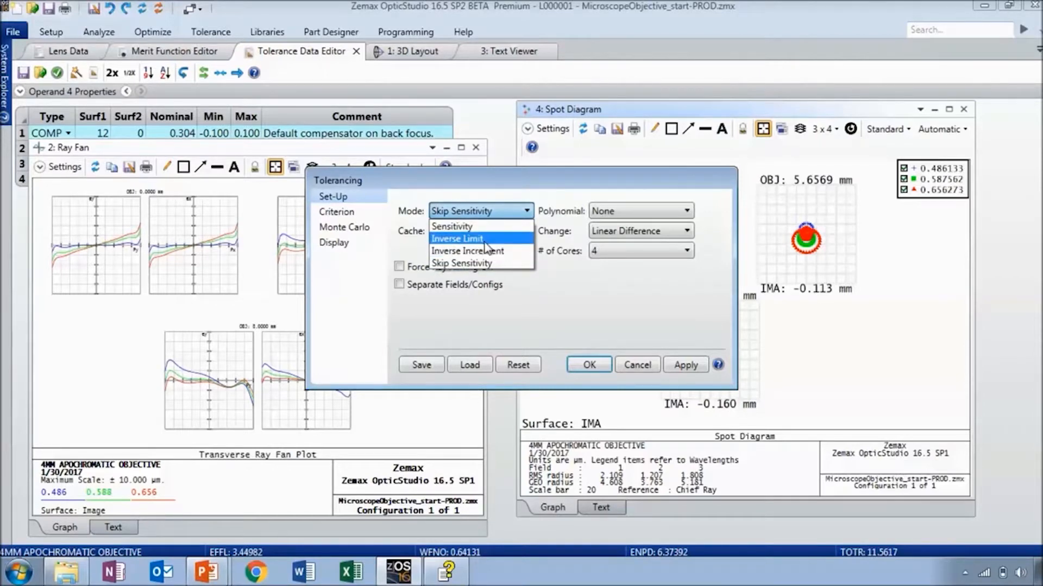
pyautogui.click(448, 238)
pyautogui.click(479, 213)
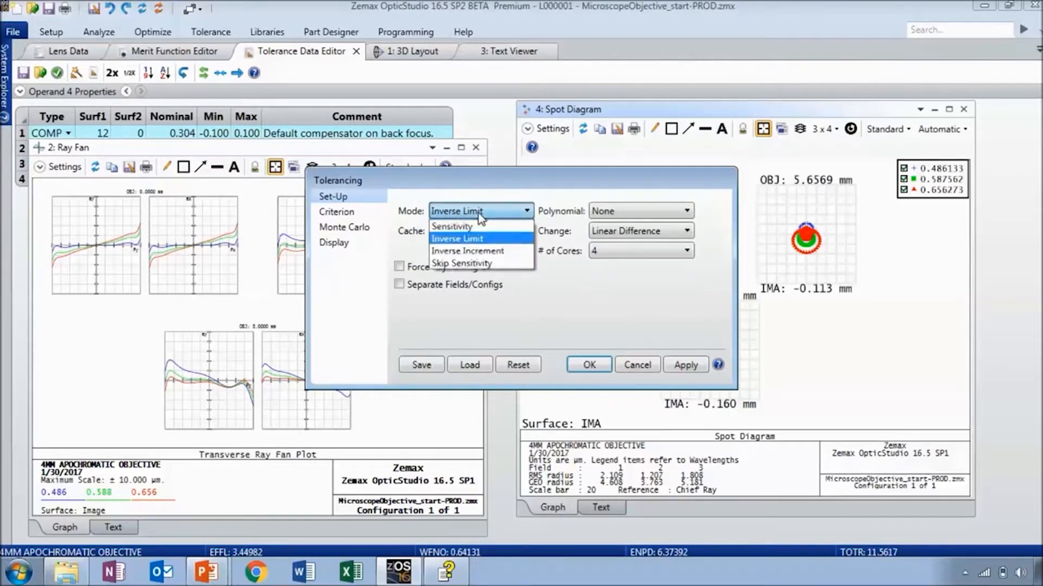
pyautogui.click(480, 266)
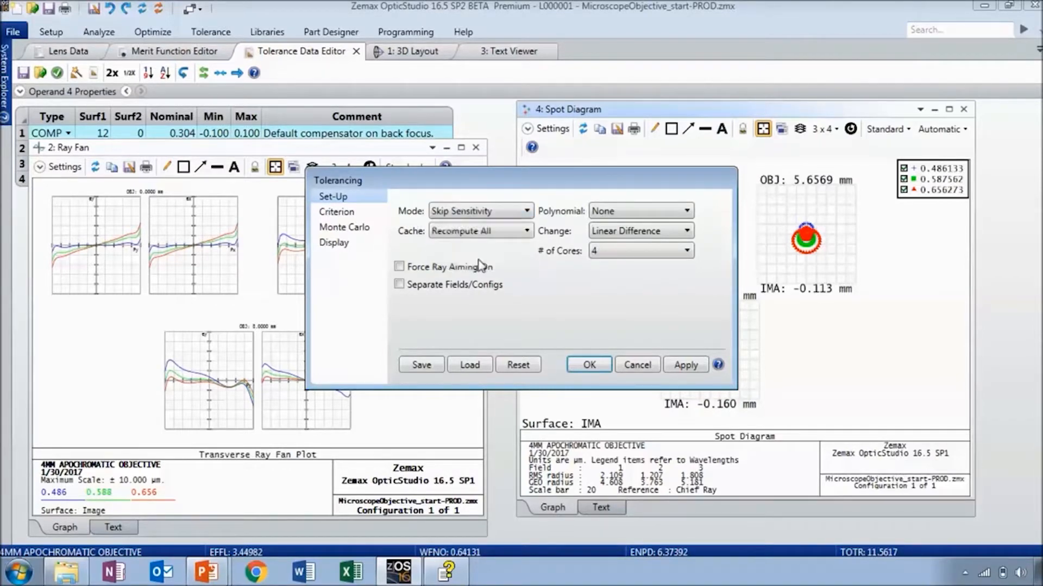
pyautogui.click(485, 215)
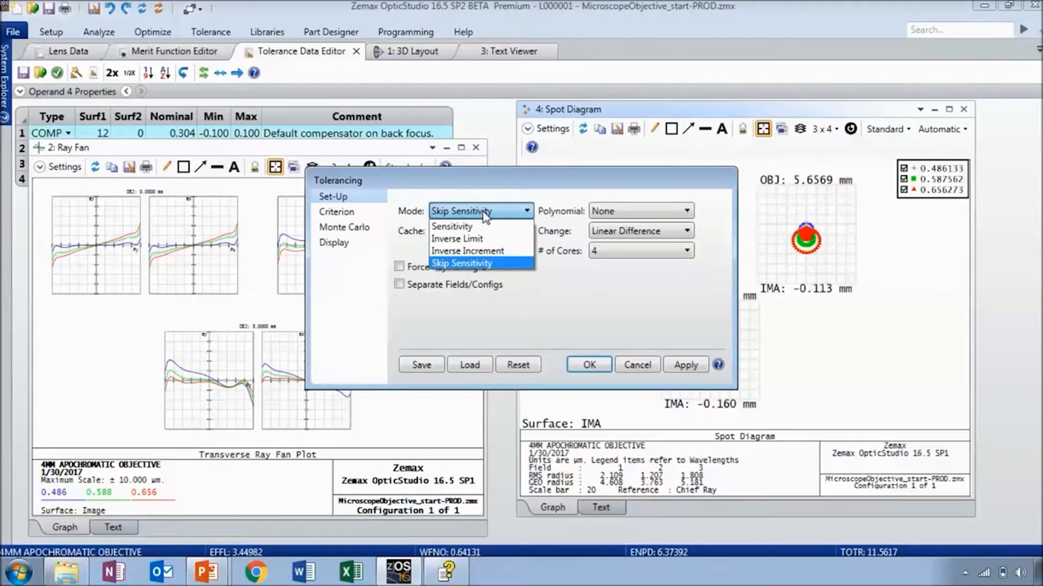
pyautogui.click(485, 215)
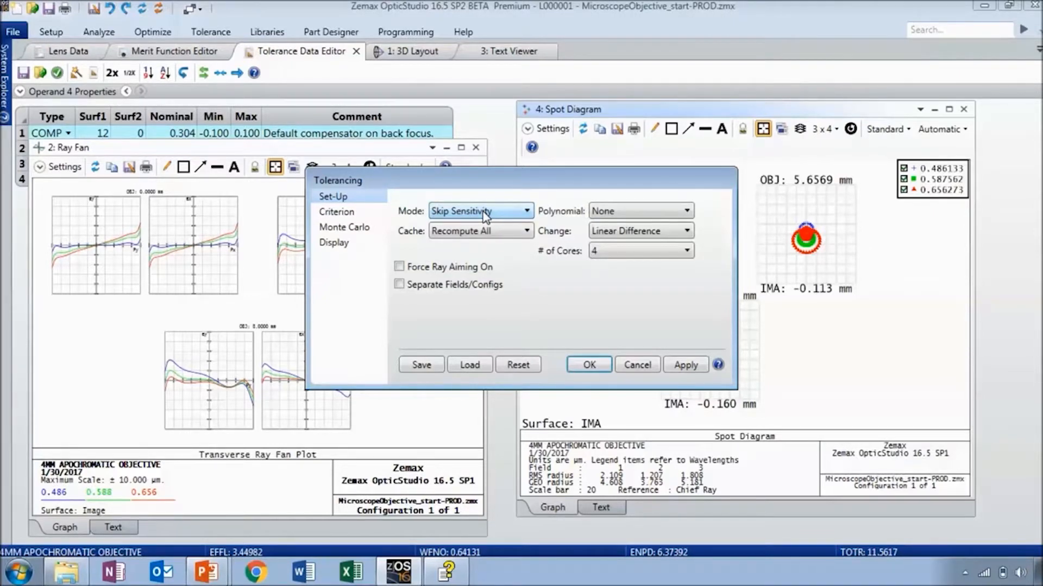
# - Review the criterion settings and run the tolerance analysis with 20 Monte Carlo runs, Normal statistics and overlaid Monte Carlo graphics
pyautogui.click(342, 213)
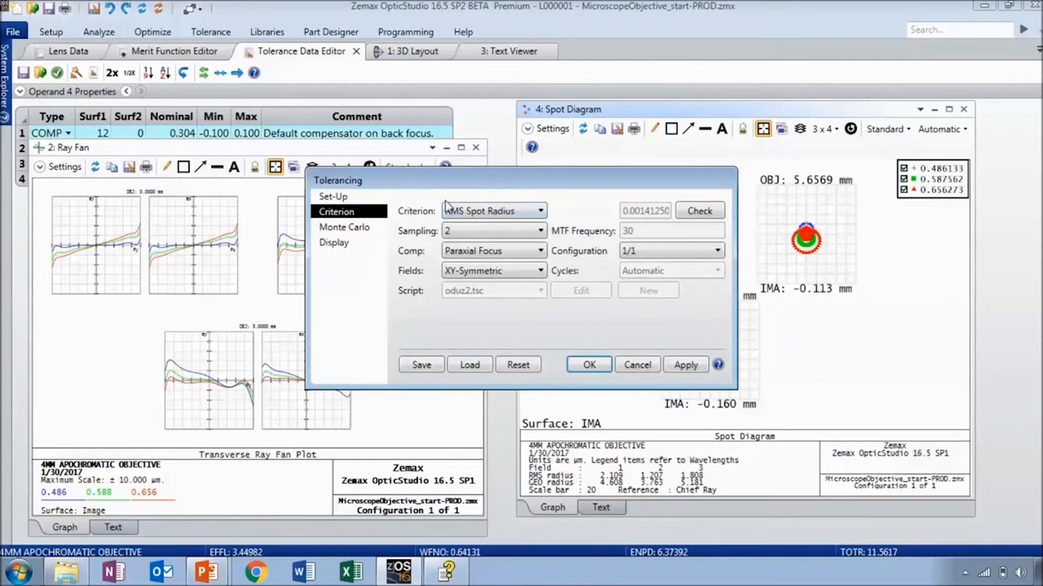
pyautogui.click(337, 230)
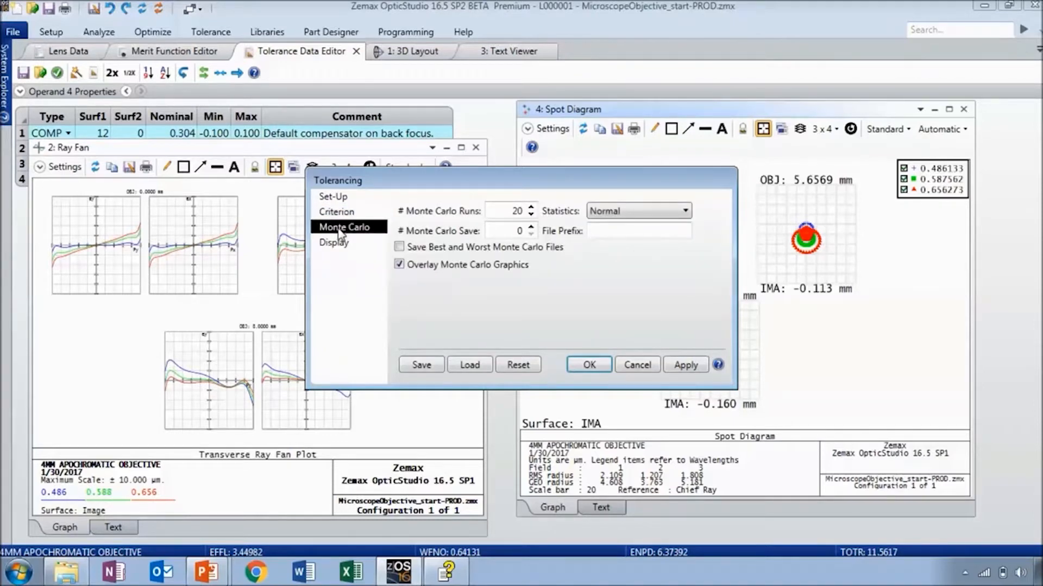
pyautogui.doubleClick(520, 212)
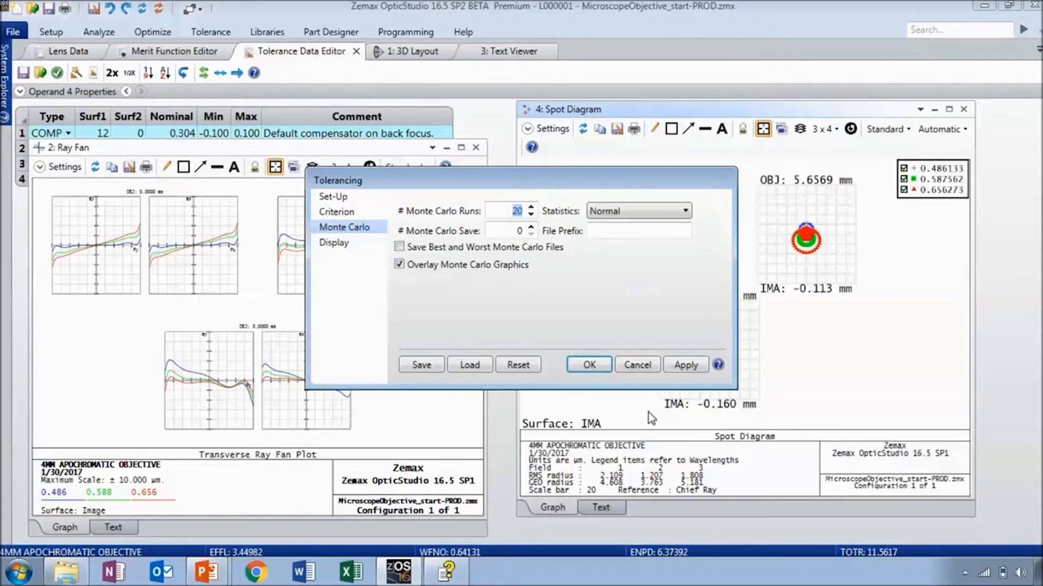
pyautogui.click(584, 365)
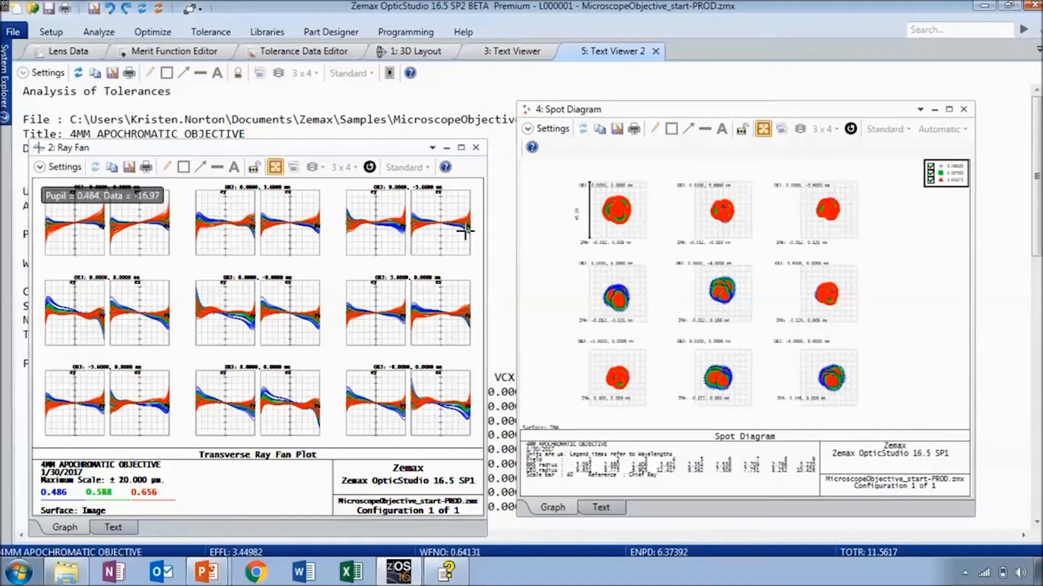
# - Close the ray fan, spot diagram, tolerance reports and Tolerance Data Editor, and update the 3D Layout
pyautogui.click(475, 147)
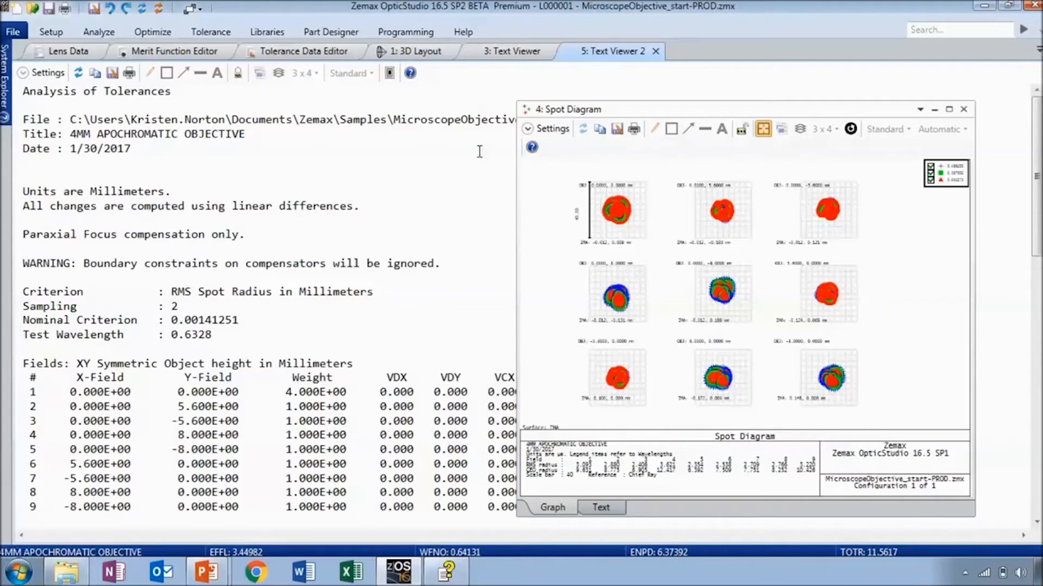
pyautogui.click(963, 110)
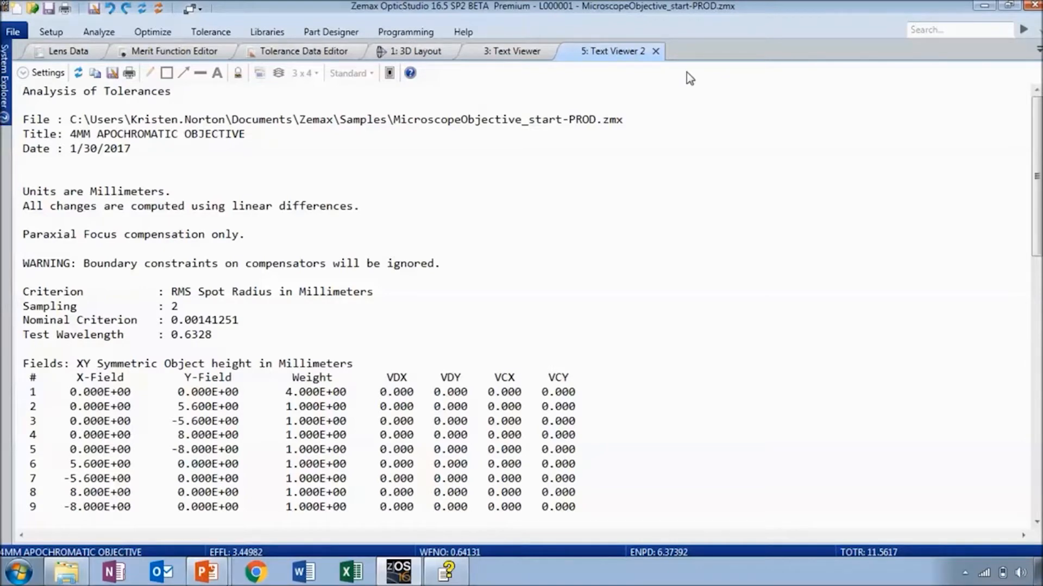
pyautogui.click(655, 50)
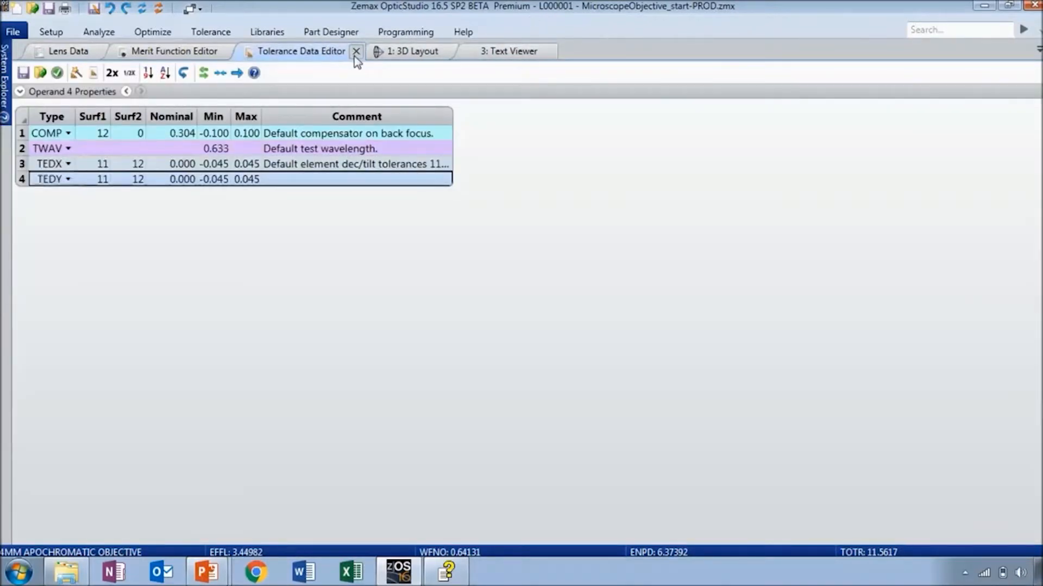
pyautogui.click(356, 51)
pyautogui.click(418, 51)
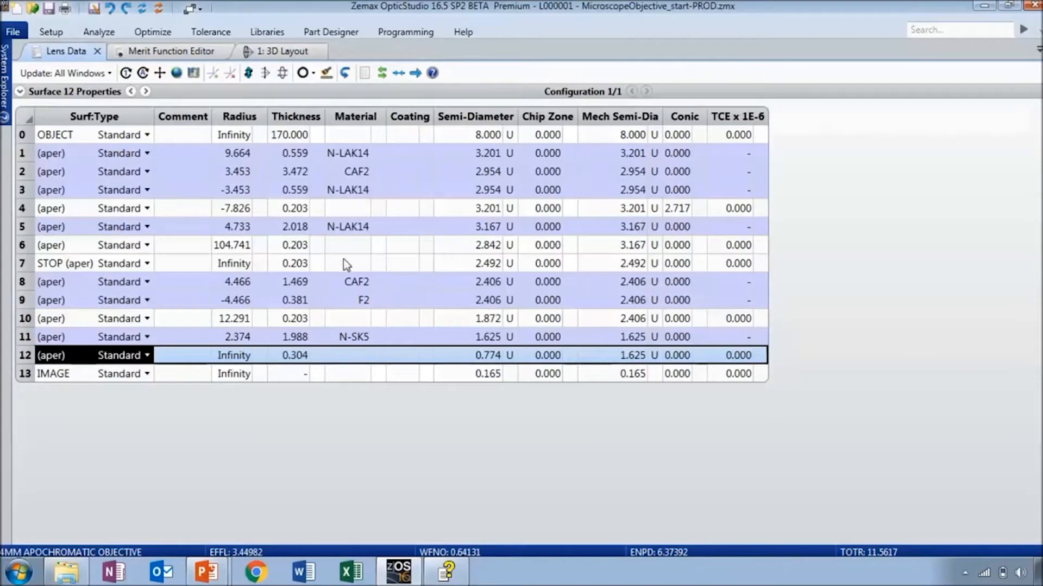
pyautogui.click(269, 53)
pyautogui.click(78, 73)
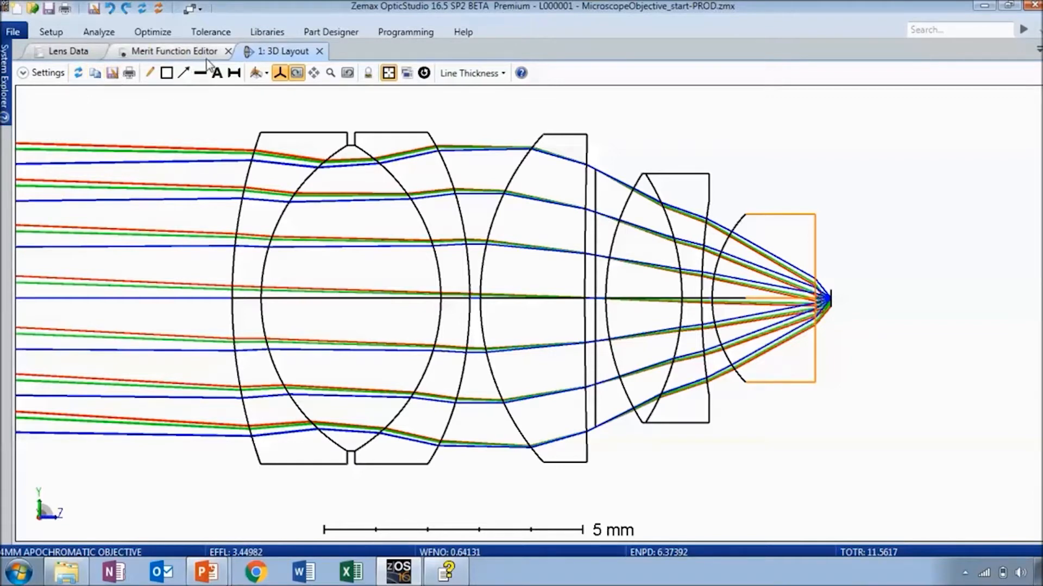
# - Start the Convert To NSC Group tool and save the changes to the current lens file
pyautogui.click(23, 34)
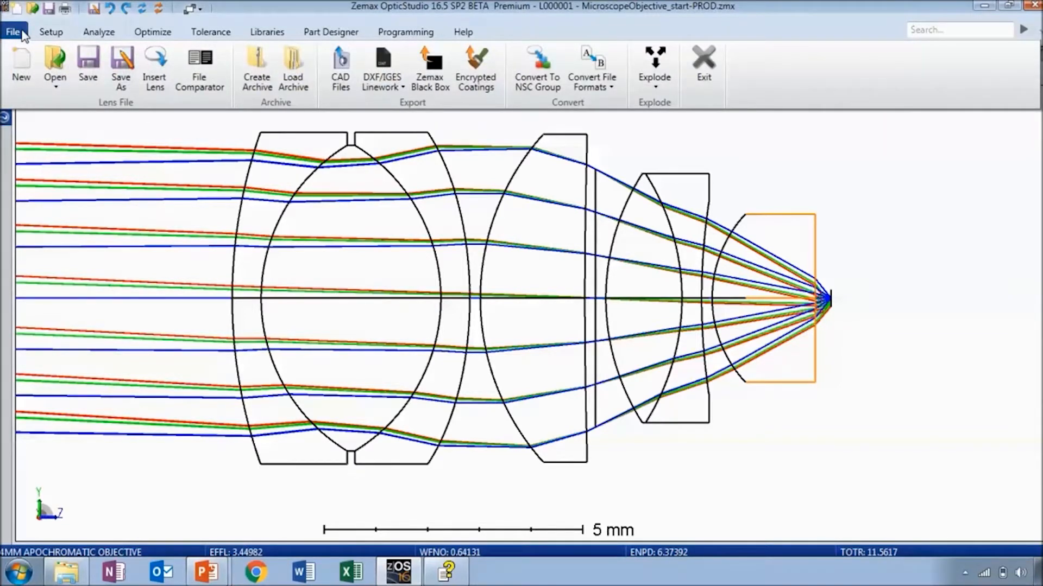
pyautogui.click(19, 32)
pyautogui.click(20, 32)
pyautogui.click(538, 65)
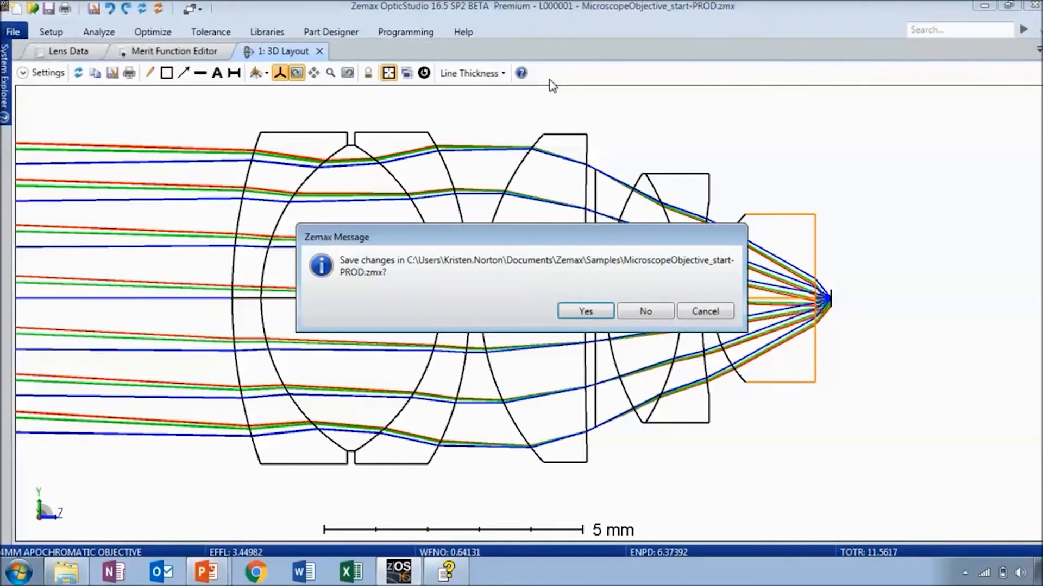
pyautogui.click(586, 312)
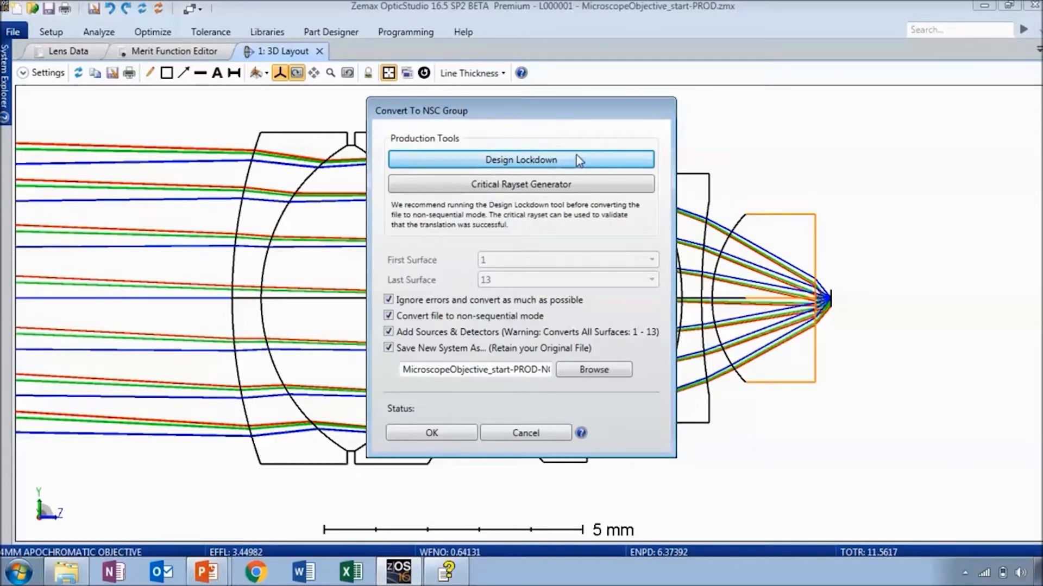
# - Generate a critical rayset of 21 Chief and Marginals rays and convert the system to non-sequential mode with sources and detectors as a new file
pyautogui.click(568, 190)
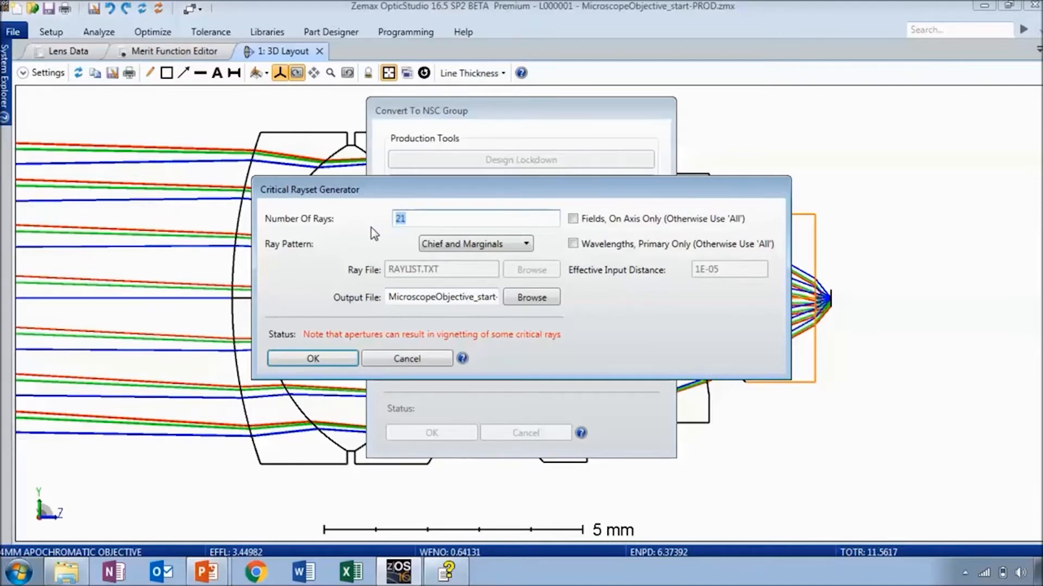
pyautogui.click(337, 357)
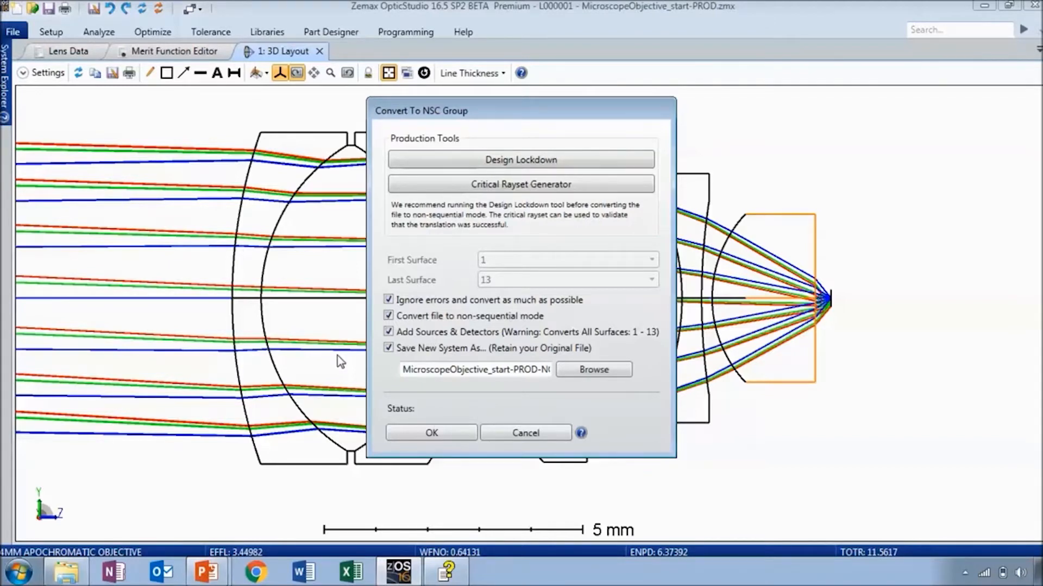
pyautogui.click(428, 434)
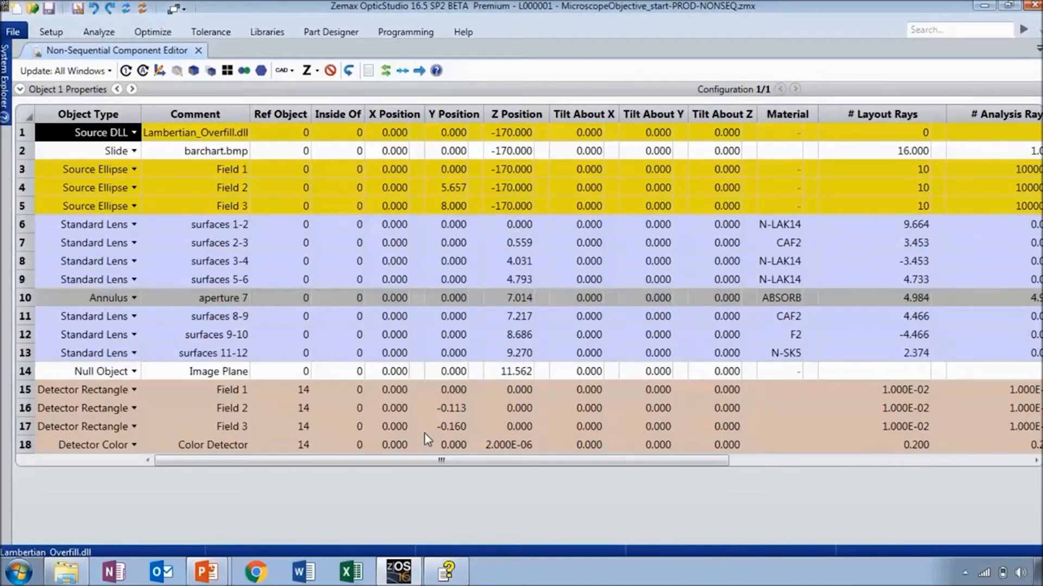
pyautogui.click(191, 227)
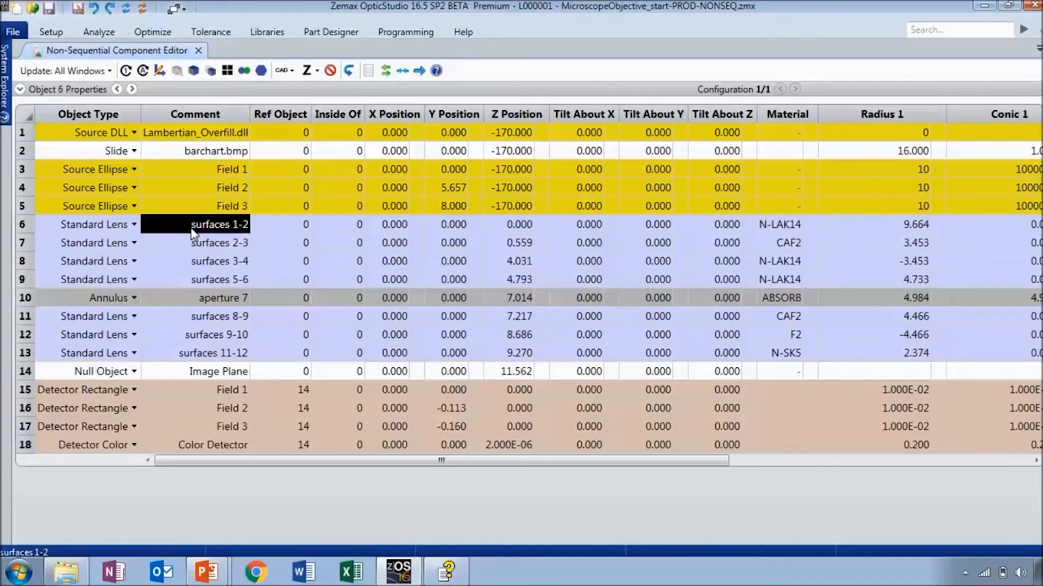
# - Examine the first converted lens, the three field sources, the bar chart slide and the Lambertian source in the Non-Sequential Component Editor
pyautogui.click(90, 227)
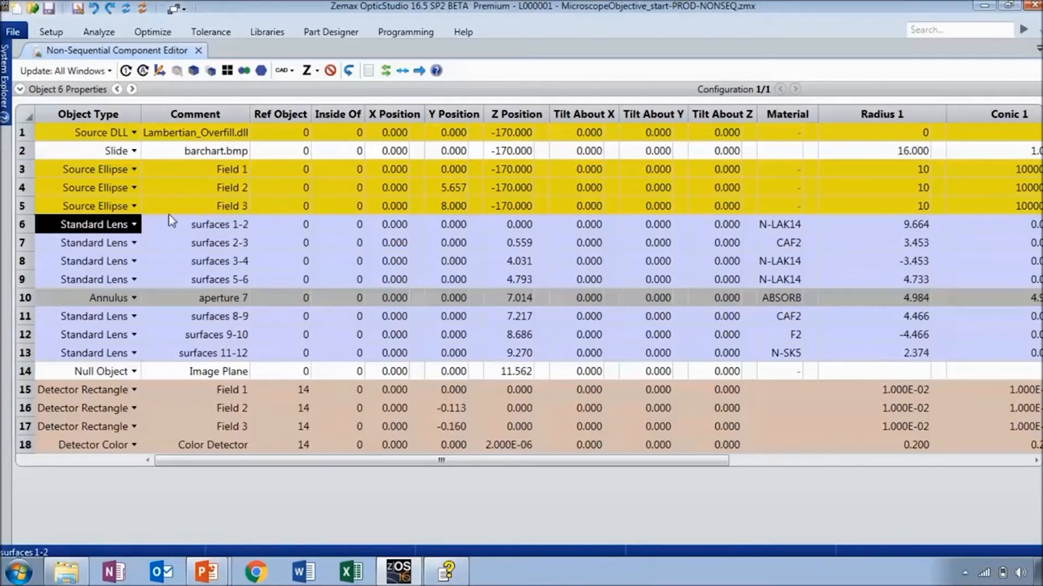
pyautogui.click(195, 228)
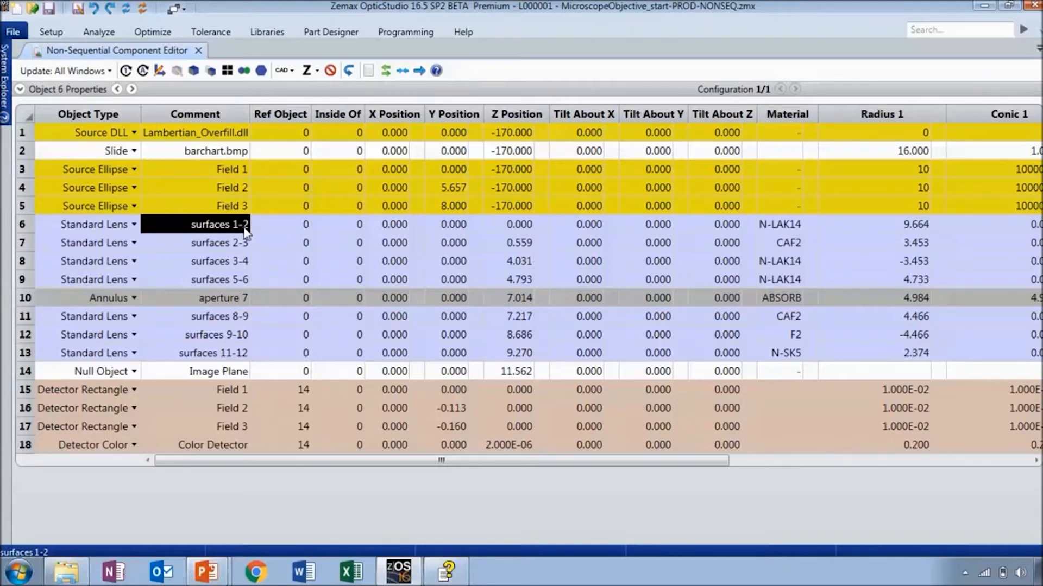
pyautogui.click(210, 212)
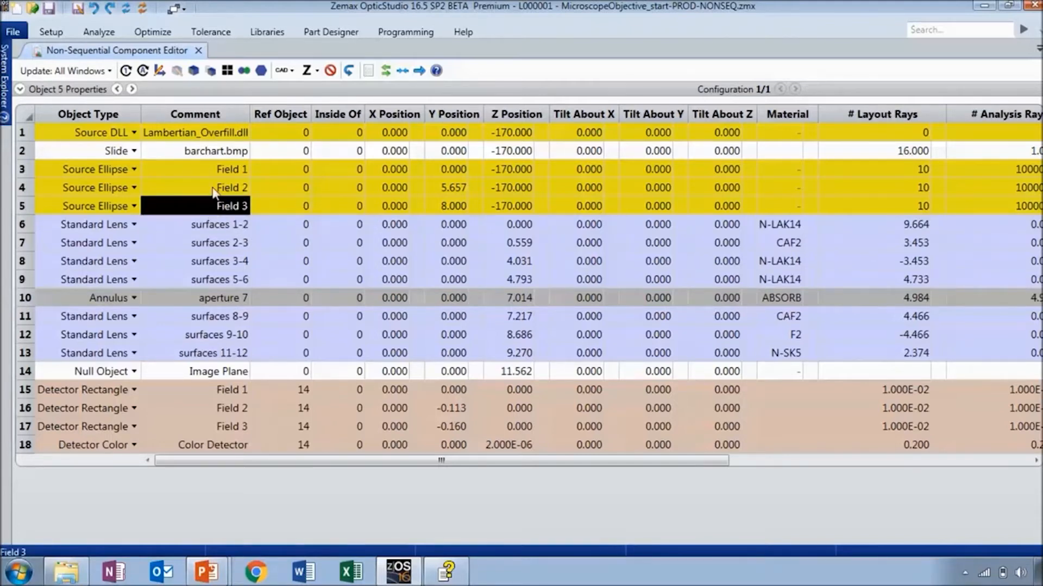
pyautogui.click(213, 190)
pyautogui.click(226, 172)
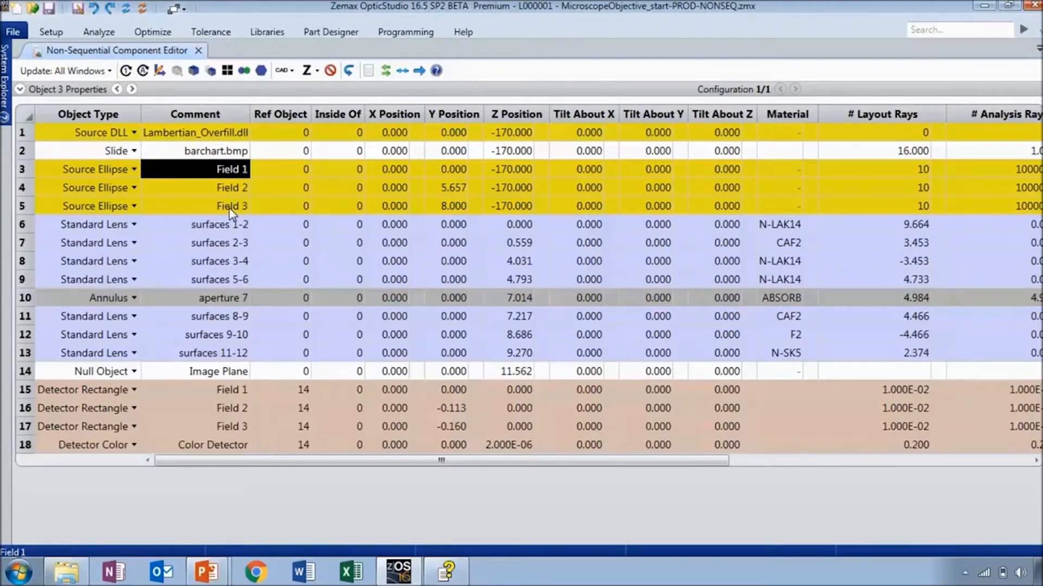
pyautogui.click(213, 156)
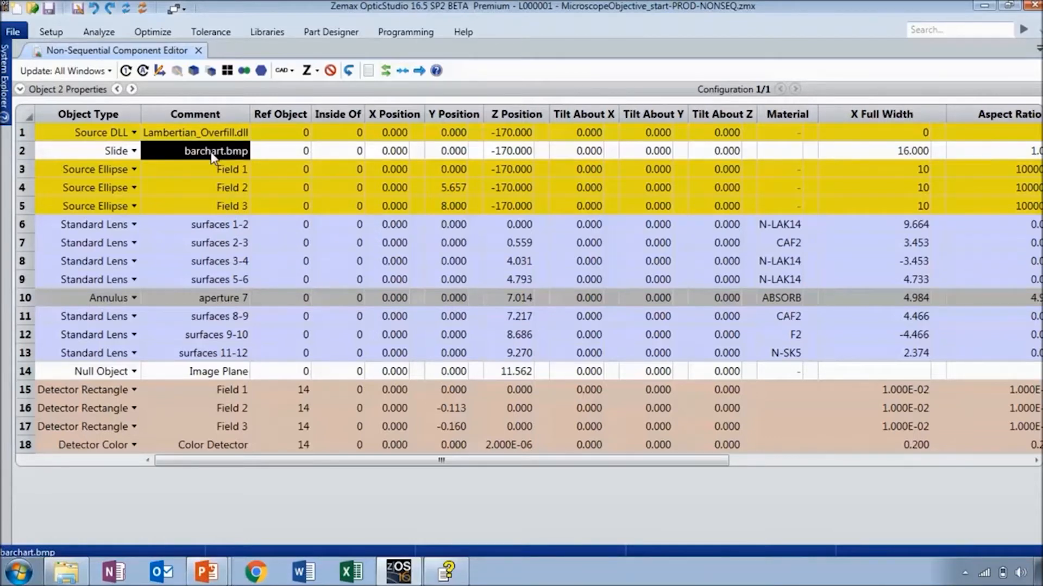
pyautogui.click(227, 139)
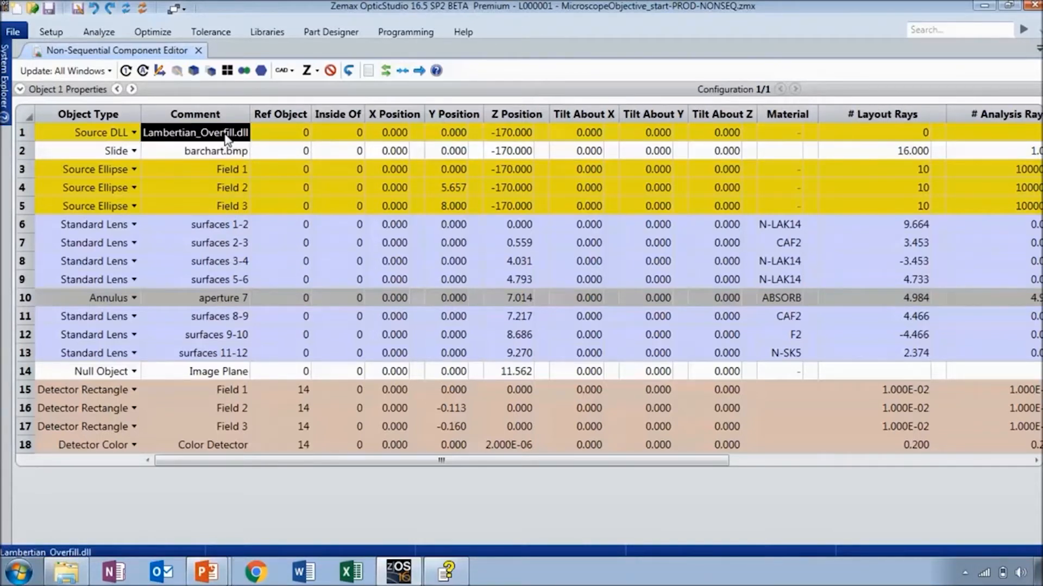
pyautogui.click(24, 134)
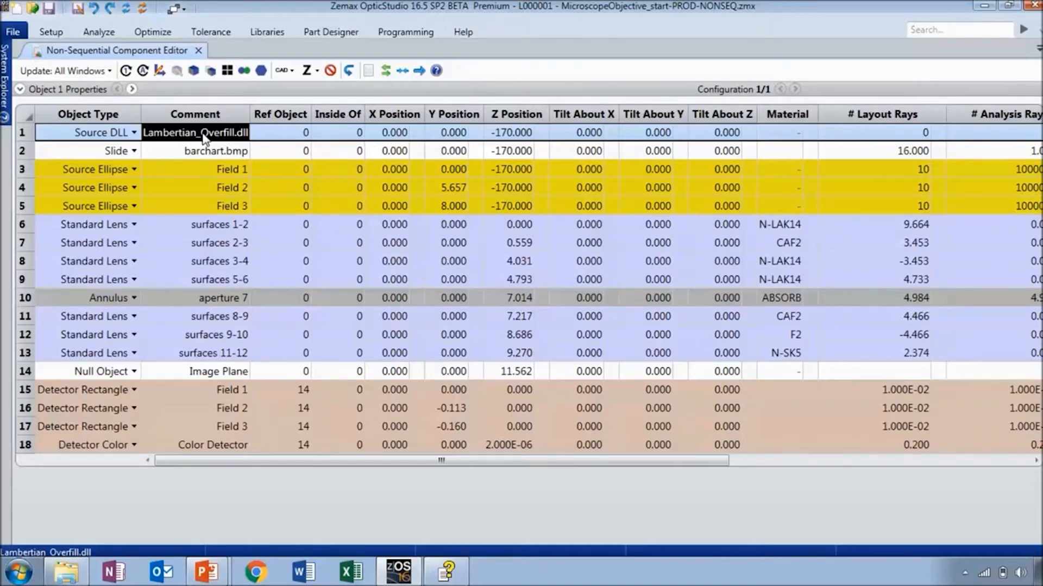
pyautogui.click(213, 159)
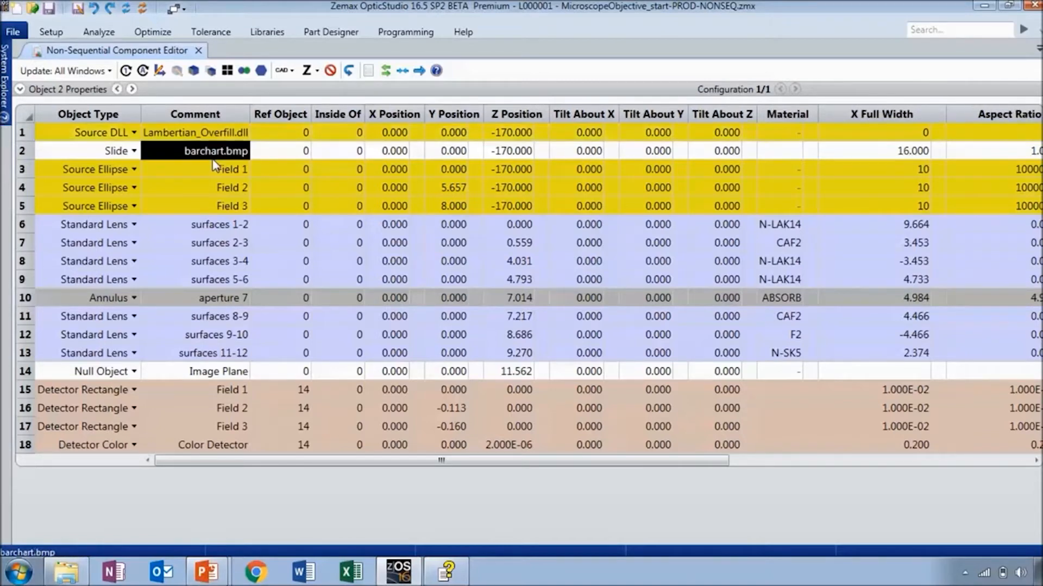
pyautogui.click(97, 154)
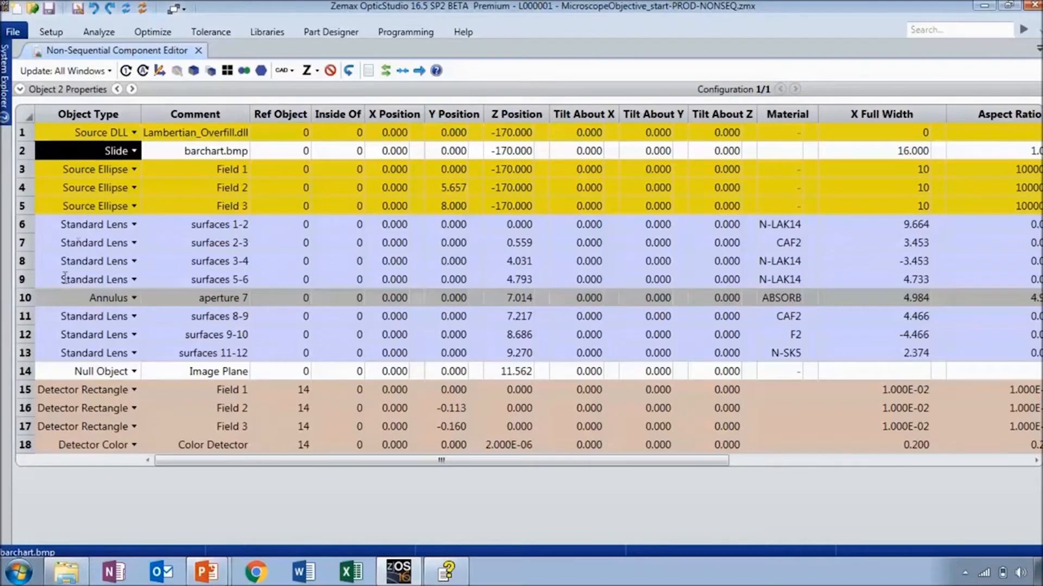
# - Examine the aperture annulus with its material and the null object marking the image plane
pyautogui.click(24, 300)
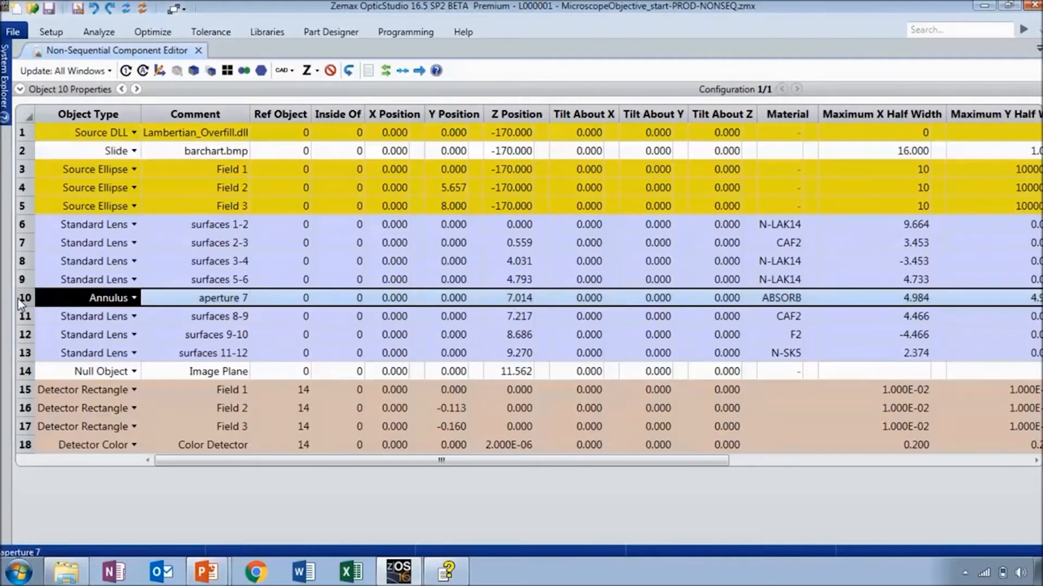
pyautogui.click(170, 303)
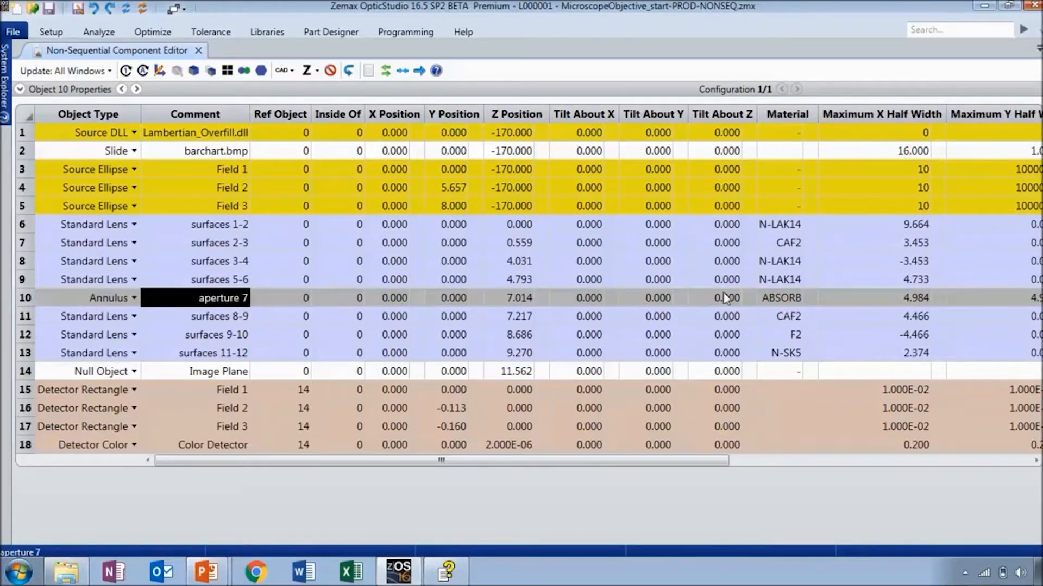
pyautogui.click(768, 302)
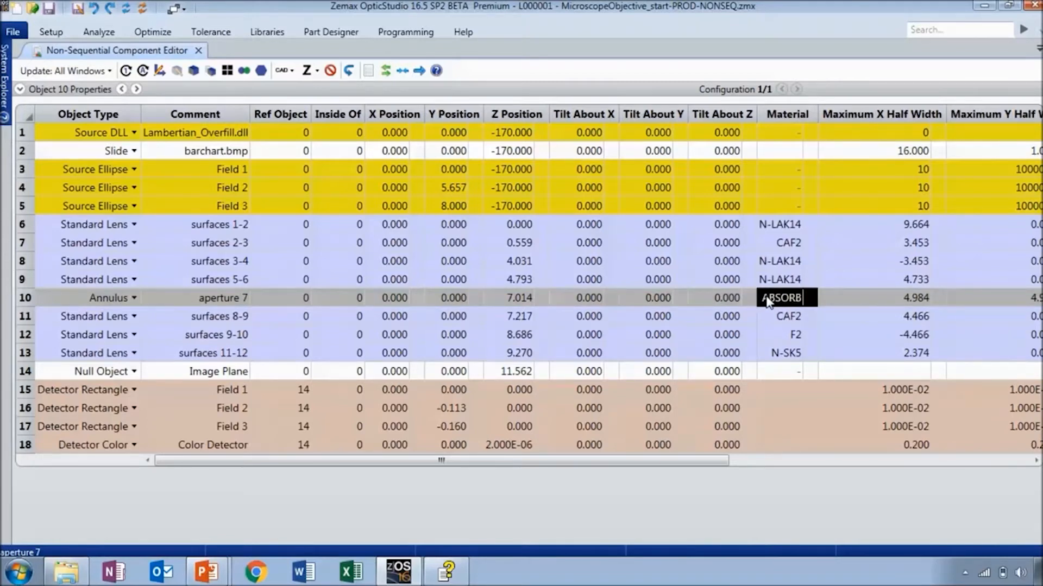
pyautogui.click(181, 378)
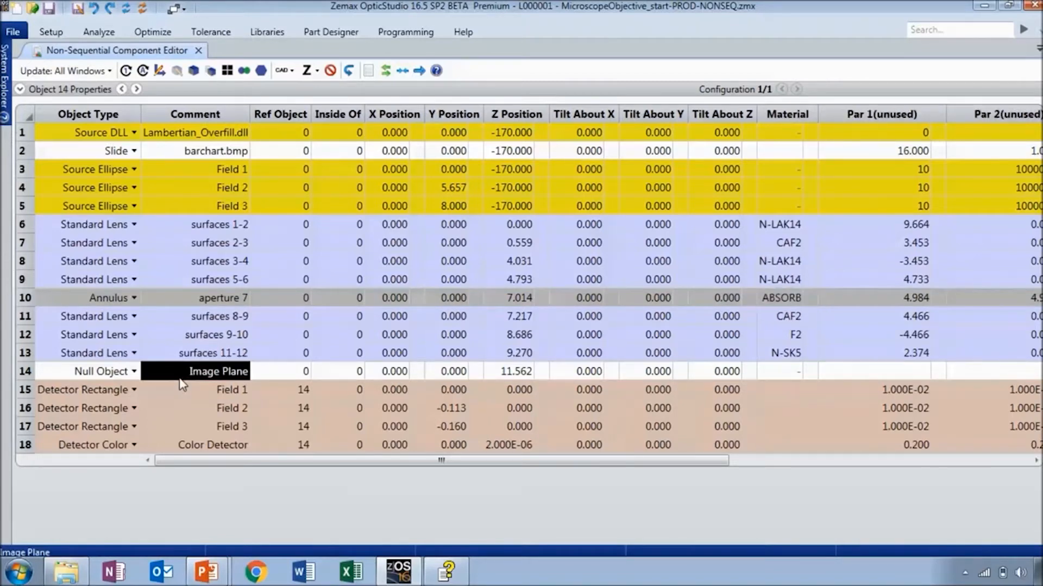
pyautogui.click(23, 375)
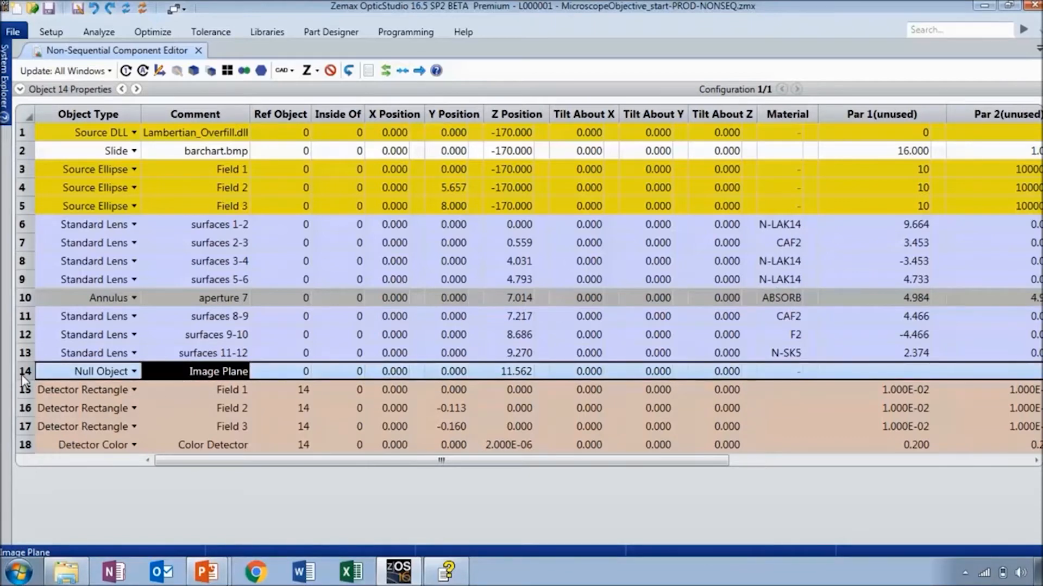
# - Compare the three rectangular field detectors with their field sources, and the color detector with the Lambertian source and slide
pyautogui.click(204, 393)
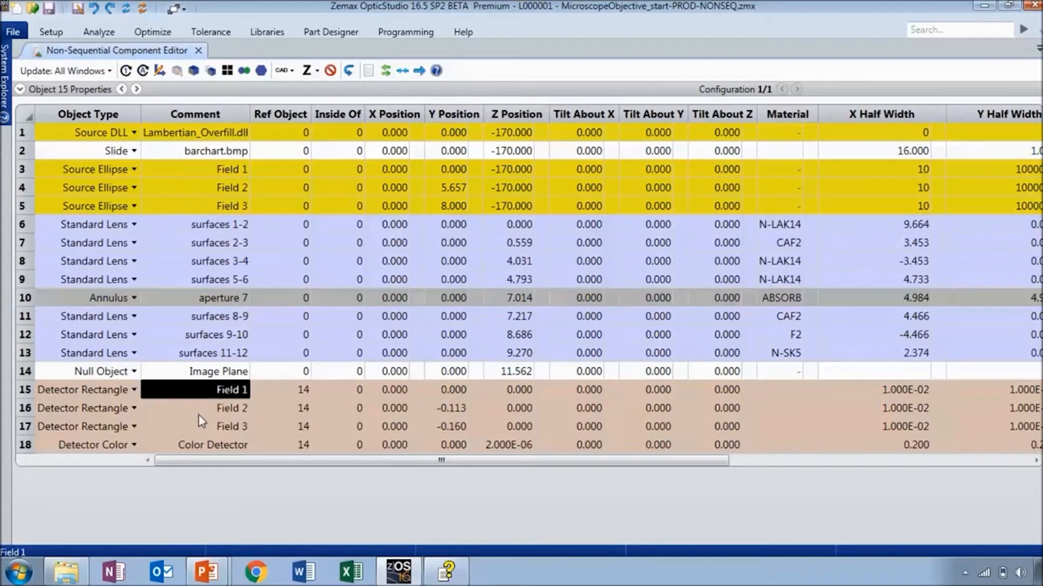
pyautogui.click(198, 415)
pyautogui.click(197, 421)
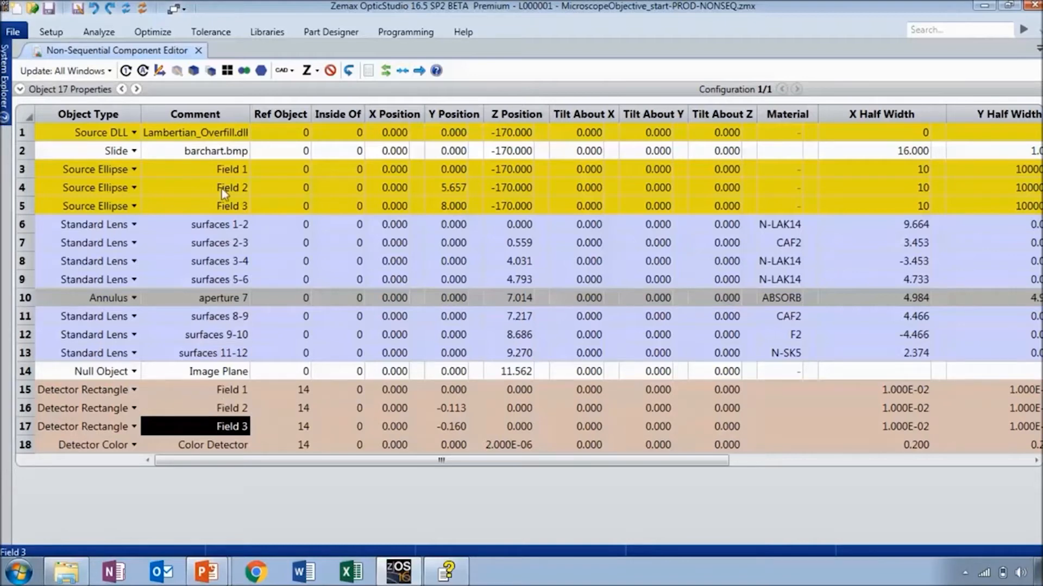
pyautogui.click(205, 169)
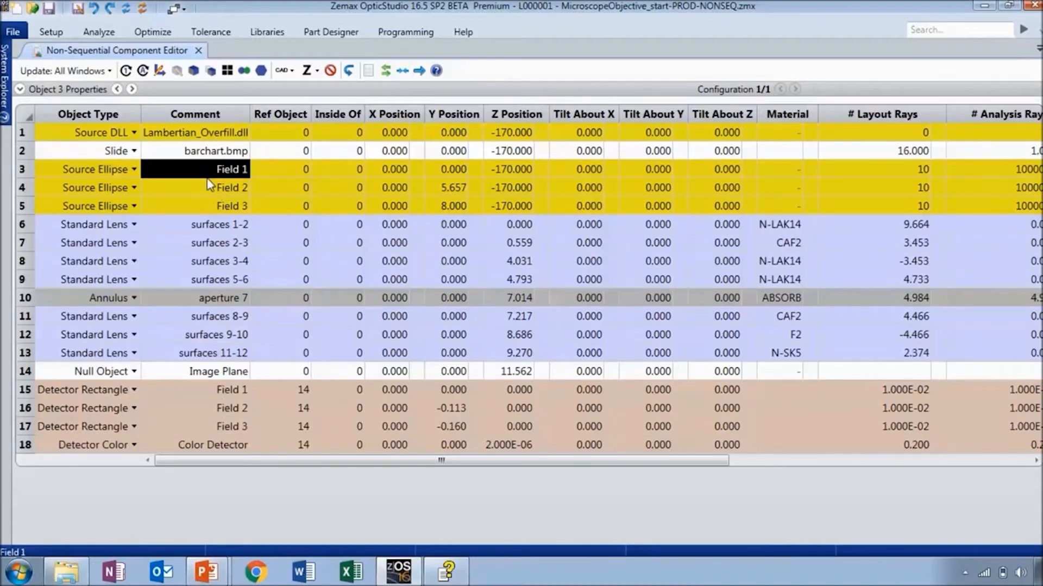
pyautogui.click(226, 427)
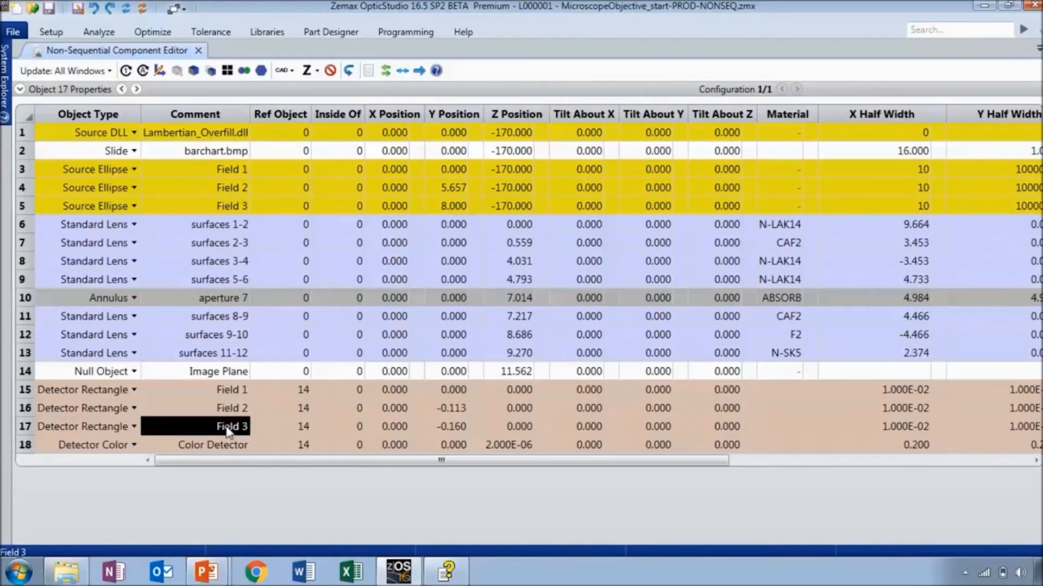
pyautogui.click(209, 138)
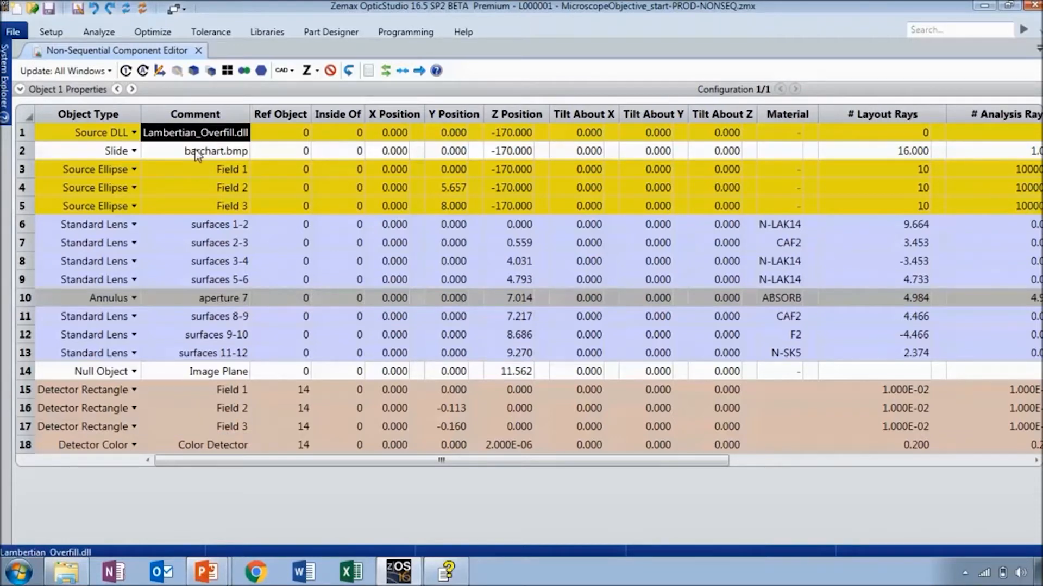
pyautogui.press('Down')
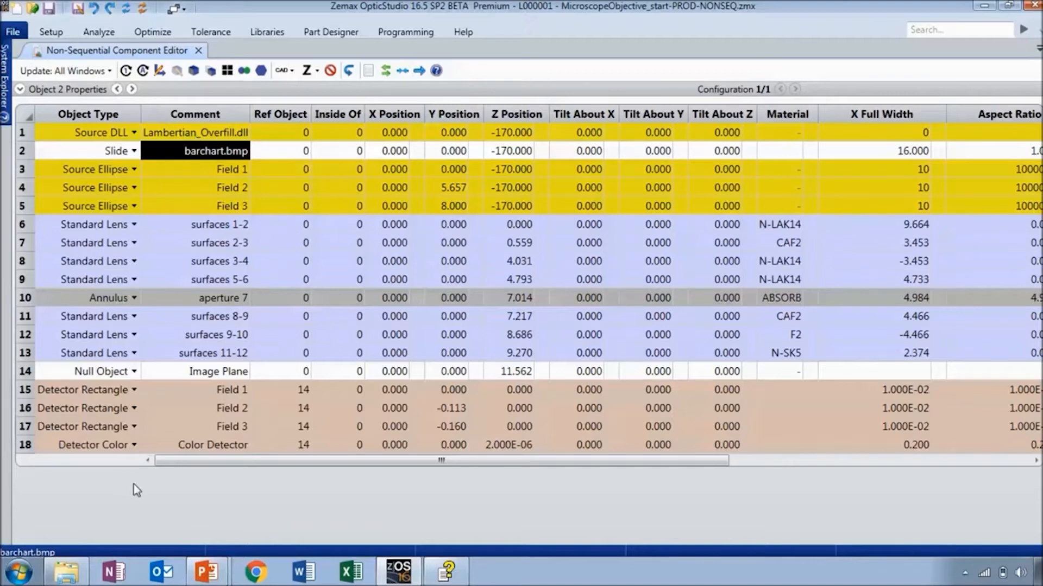
pyautogui.click(189, 450)
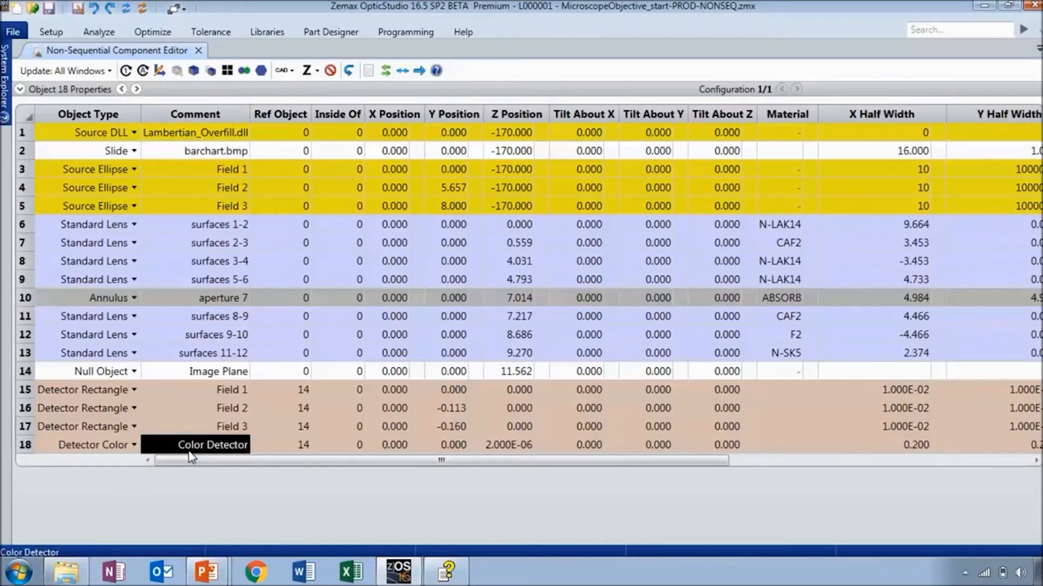
pyautogui.click(22, 447)
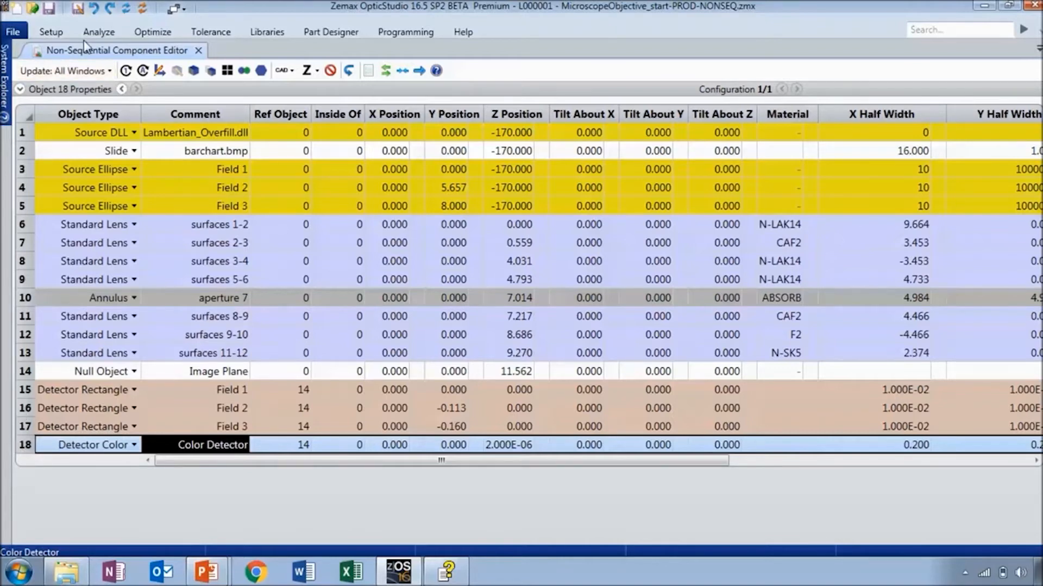
# - Open an NSC Shaded Model of the converted system and view the objective's lenses up close at an oblique angle
pyautogui.click(103, 33)
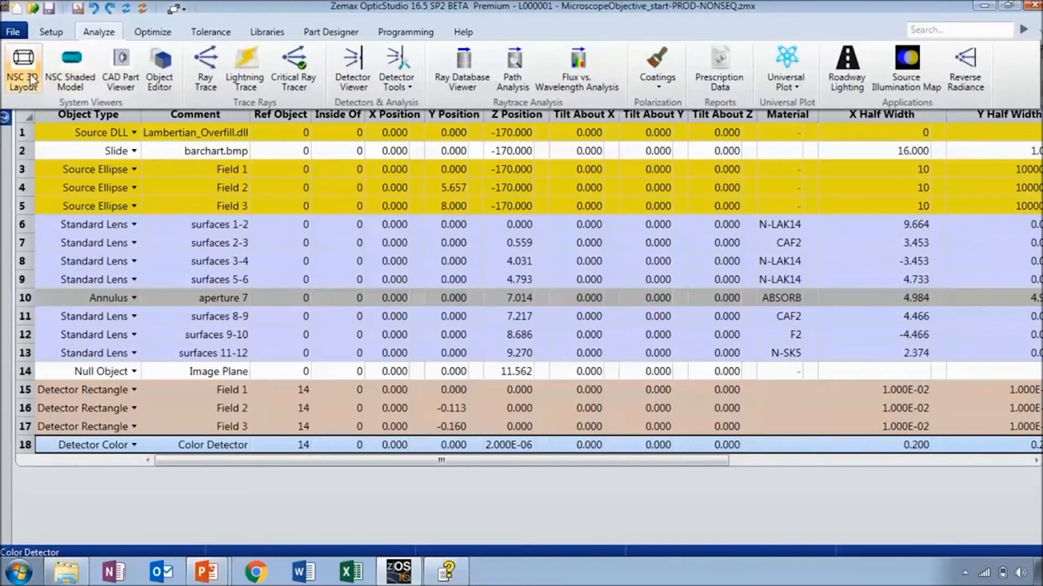
pyautogui.click(74, 83)
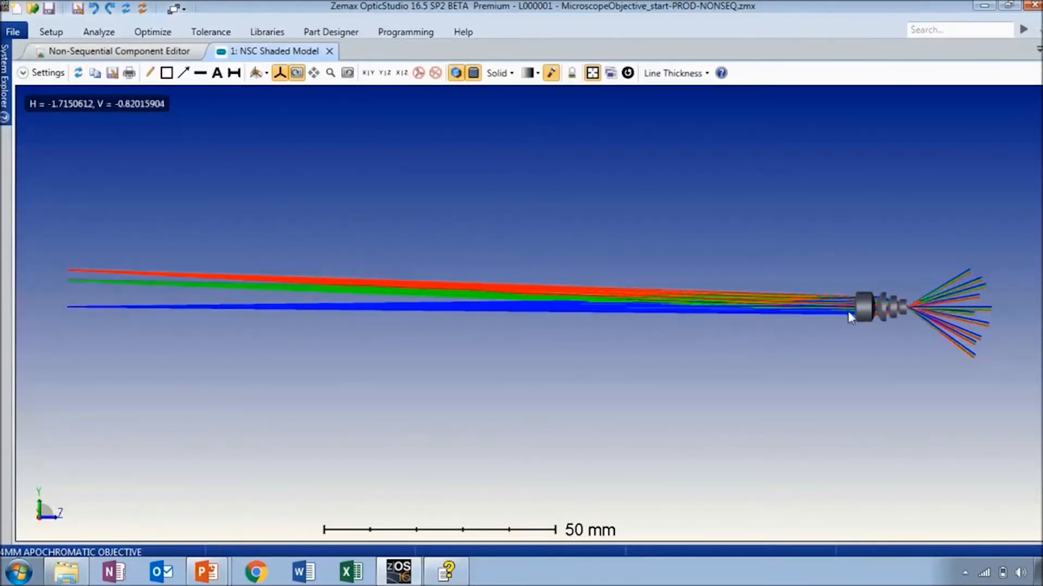
pyautogui.scroll(5, 923, 324)
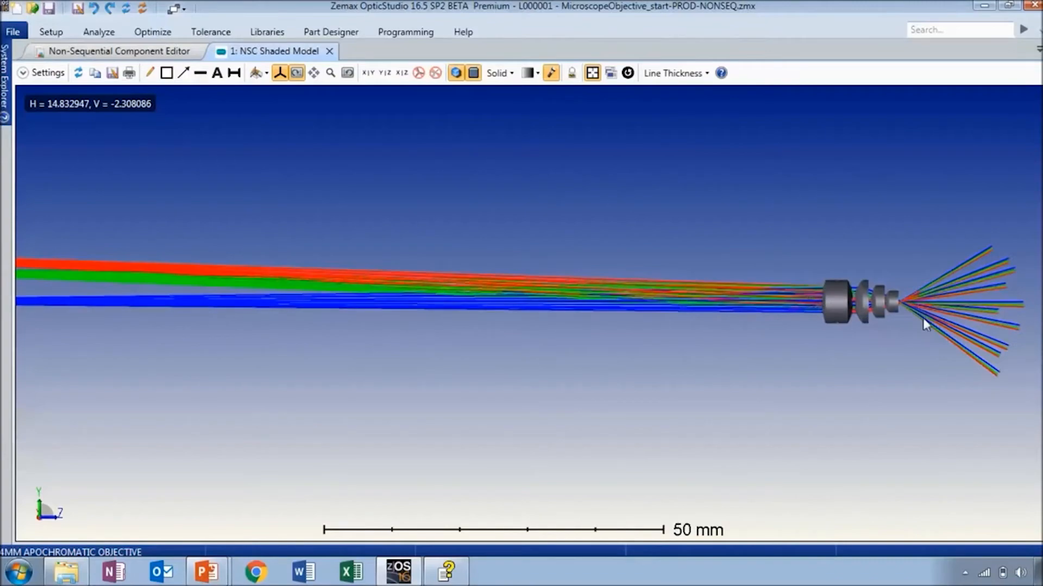
pyautogui.scroll(4, 926, 324)
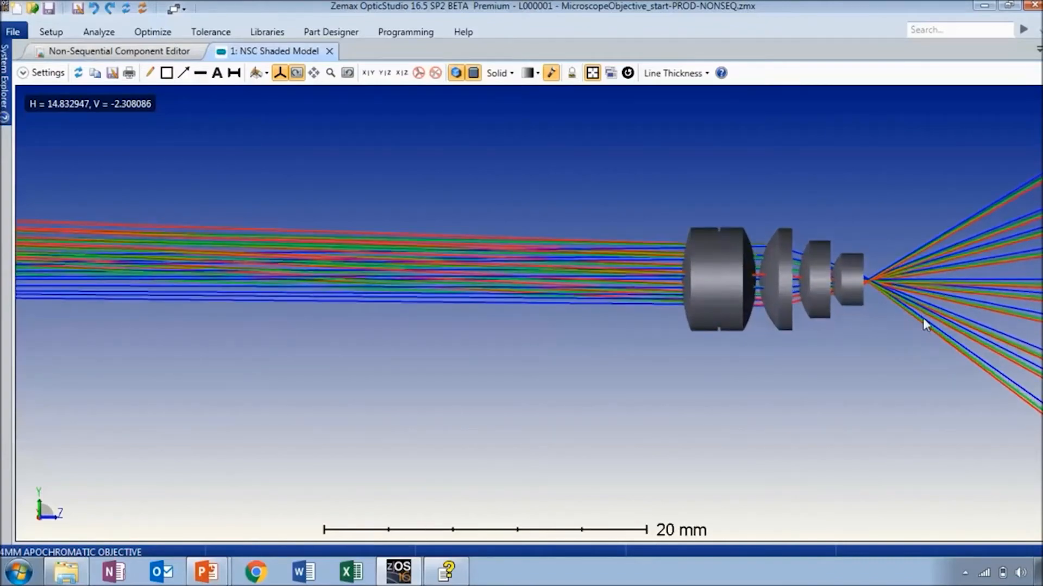
pyautogui.scroll(3, 925, 328)
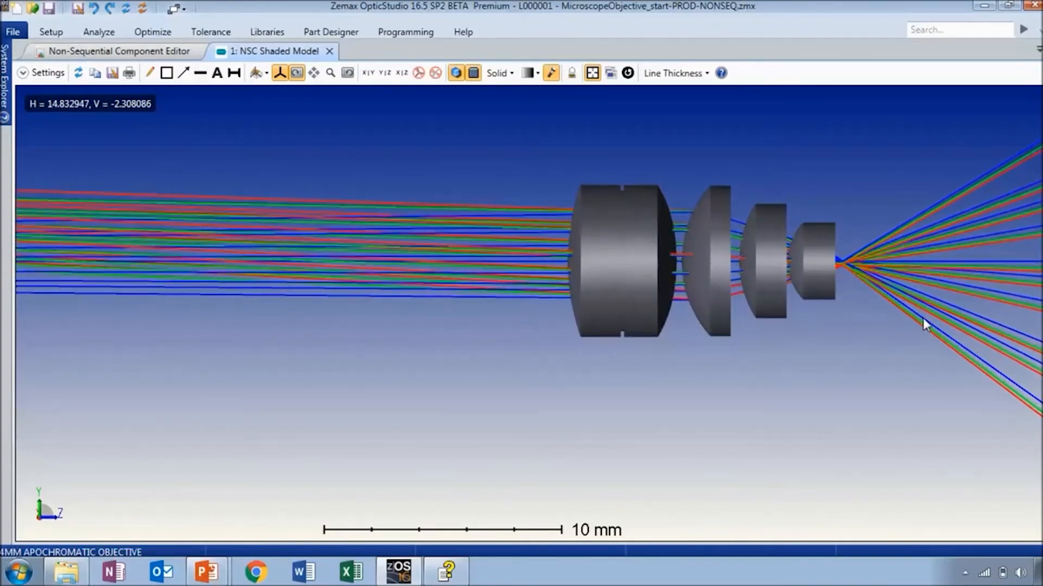
pyautogui.scroll(2, 926, 328)
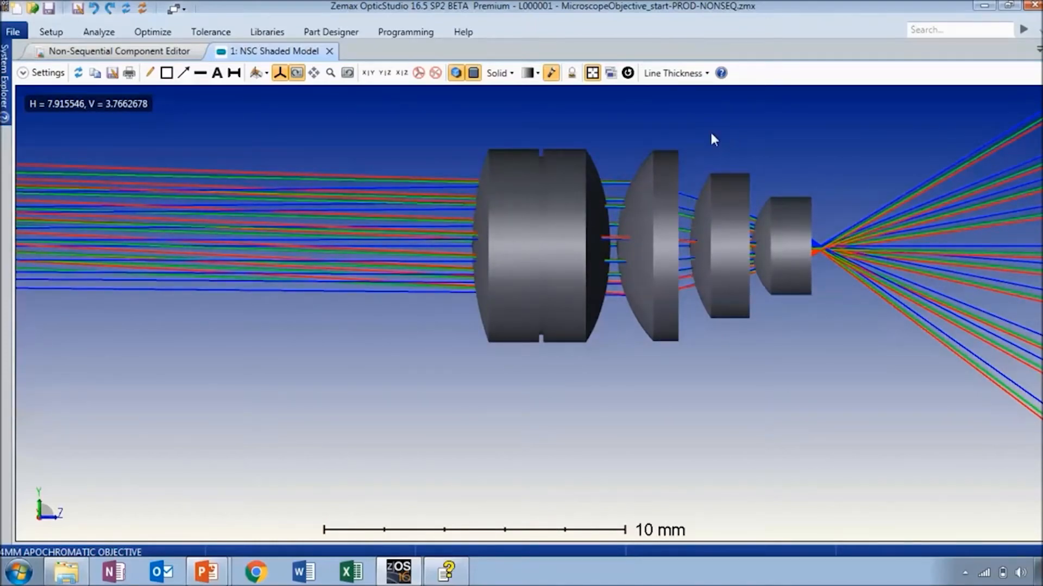
pyautogui.moveTo(713, 140)
pyautogui.mouseDown()
pyautogui.moveTo(733, 142)
pyautogui.moveTo(744, 162)
pyautogui.mouseUp()
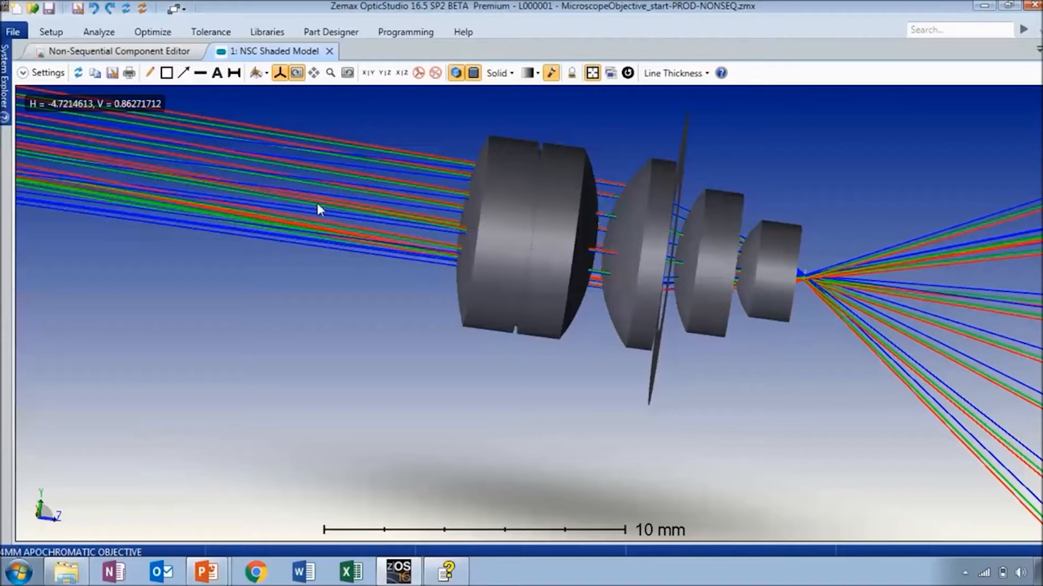
# - Set the shaded model's opacity to All 50%
pyautogui.click(40, 75)
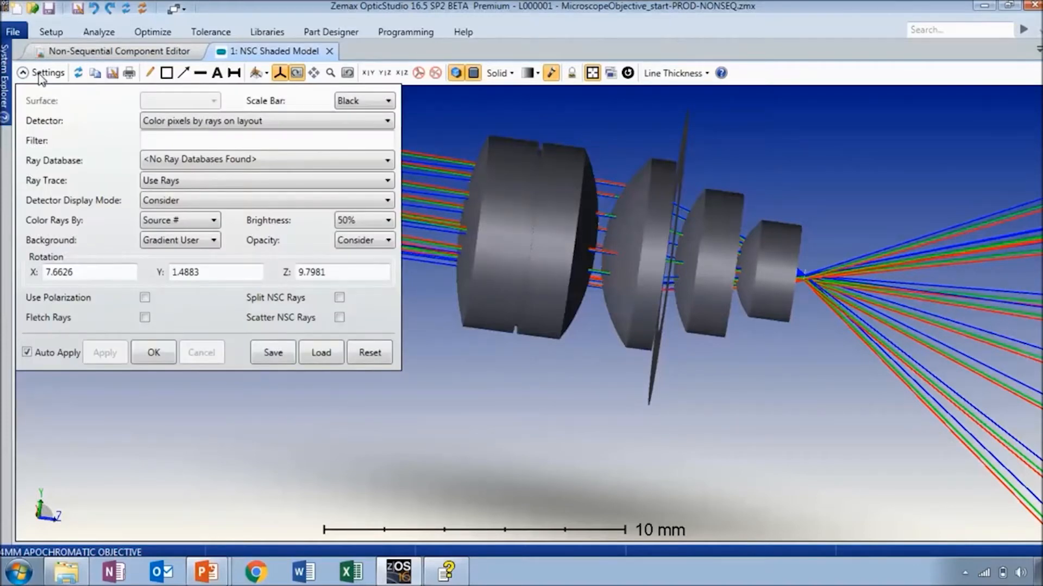
pyautogui.click(351, 246)
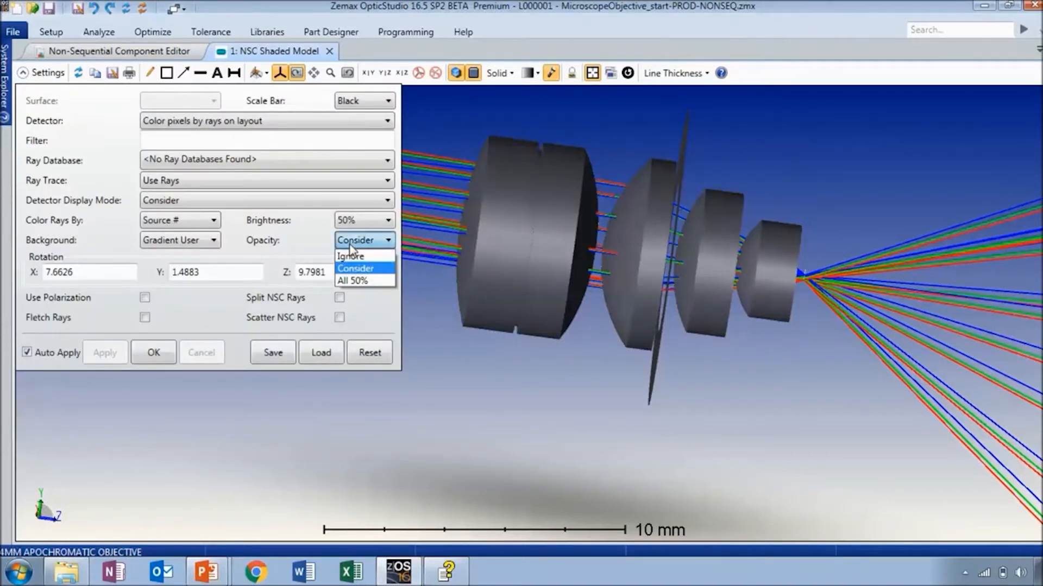
pyautogui.click(359, 281)
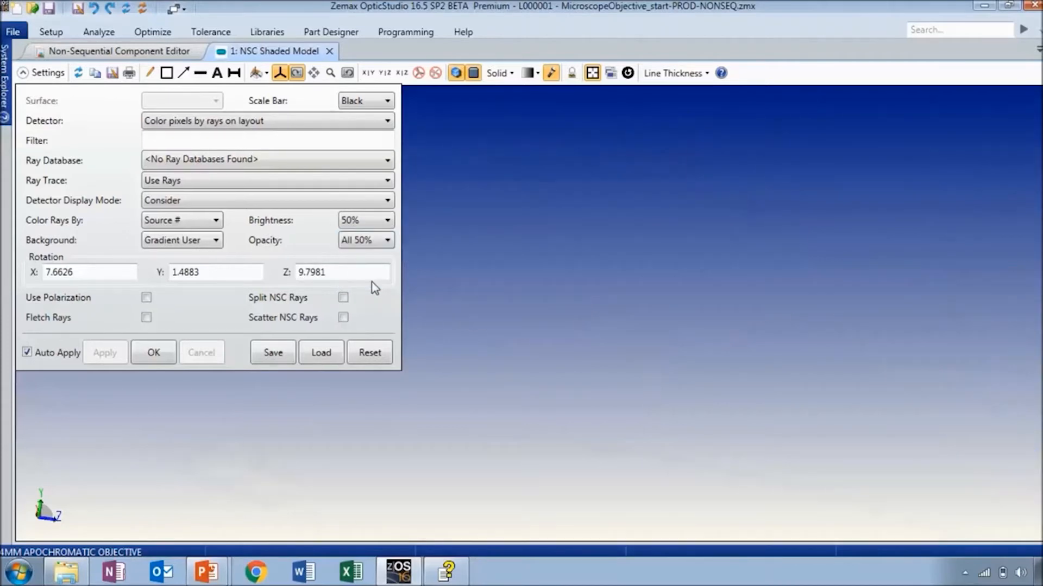
pyautogui.click(156, 352)
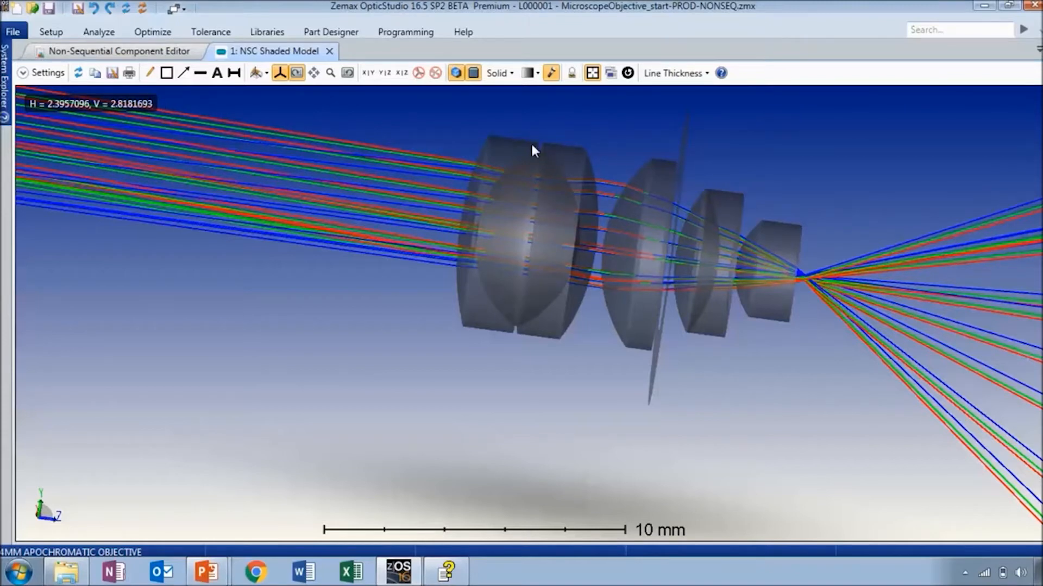
# - Set the number of layout rays to 0 for the Field 2 and Field 3 source ellipses
pyautogui.click(108, 51)
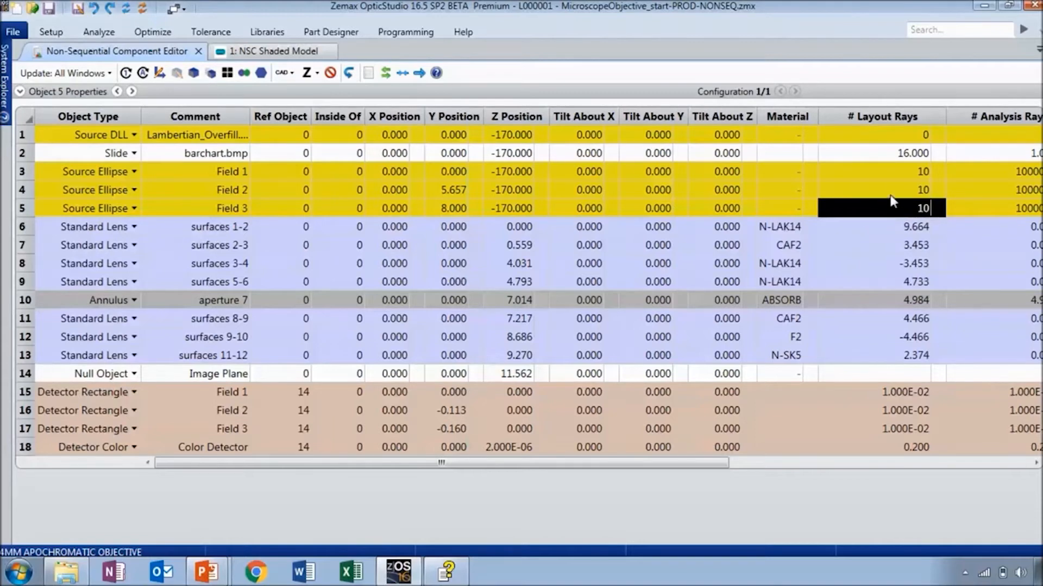
pyautogui.press('Up')
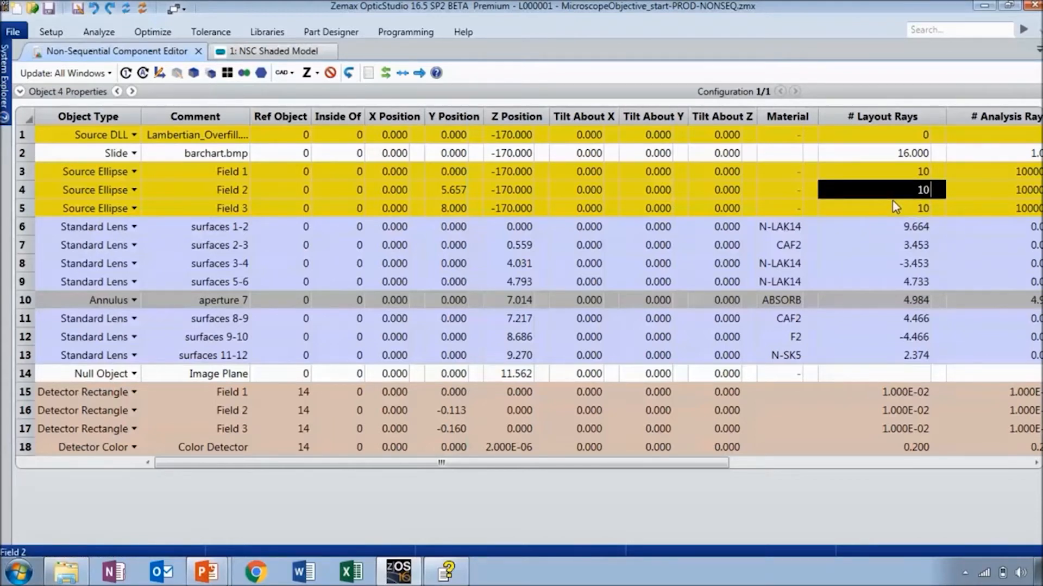
pyautogui.write('0')
pyautogui.press('Return')
pyautogui.click(889, 212)
pyautogui.write('0')
pyautogui.press('Return')
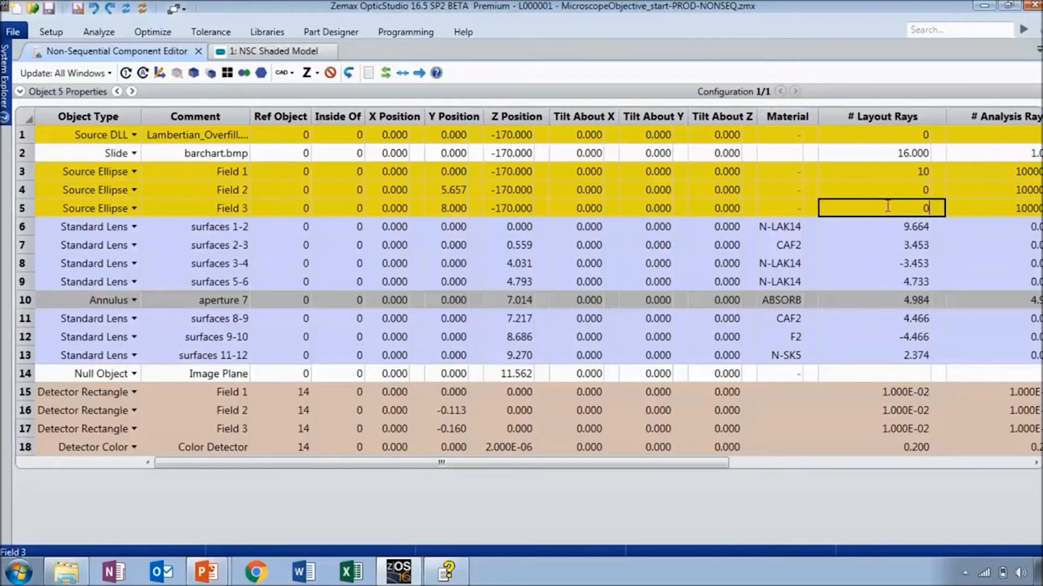
pyautogui.click(871, 194)
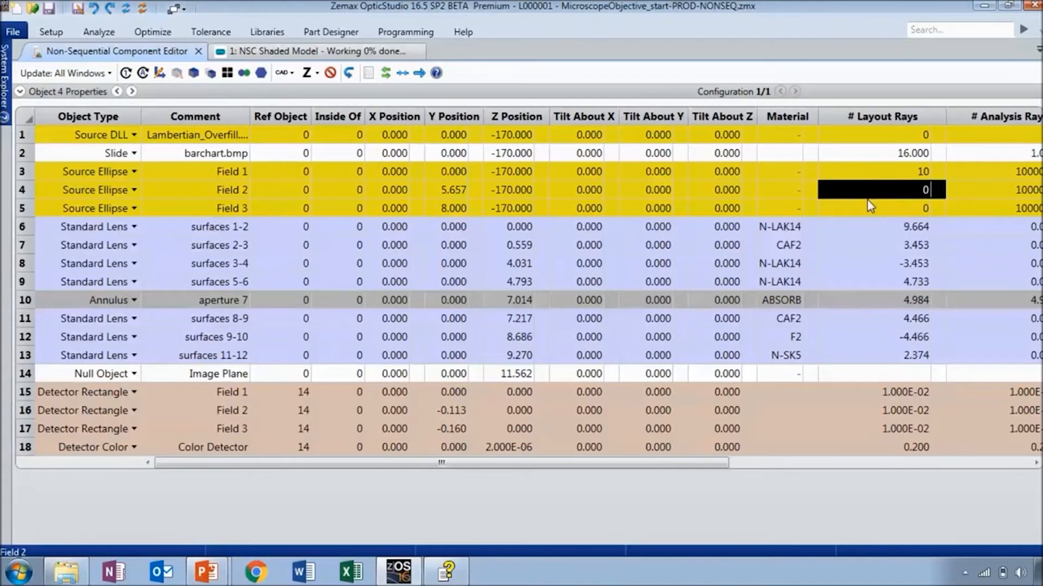
# - Set the number of layout rays to 5 for the Field 1 source ellipse
pyautogui.click(863, 178)
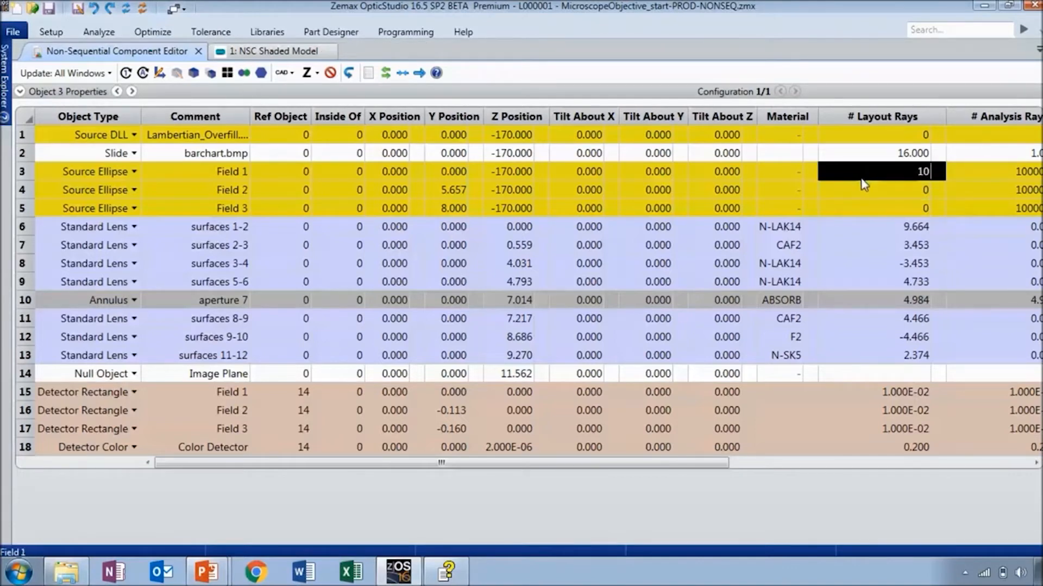
pyautogui.write('5')
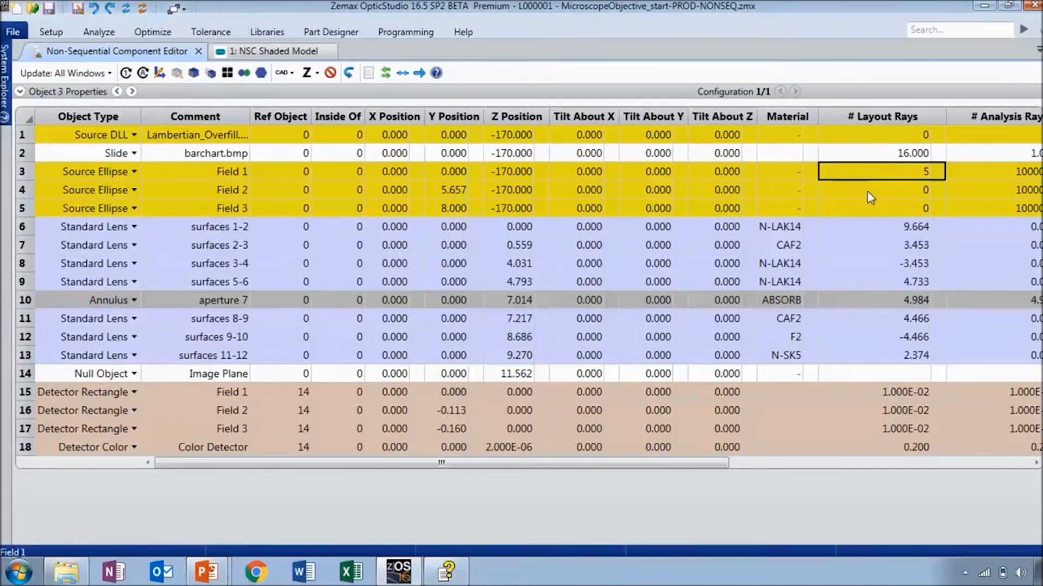
pyautogui.click(889, 175)
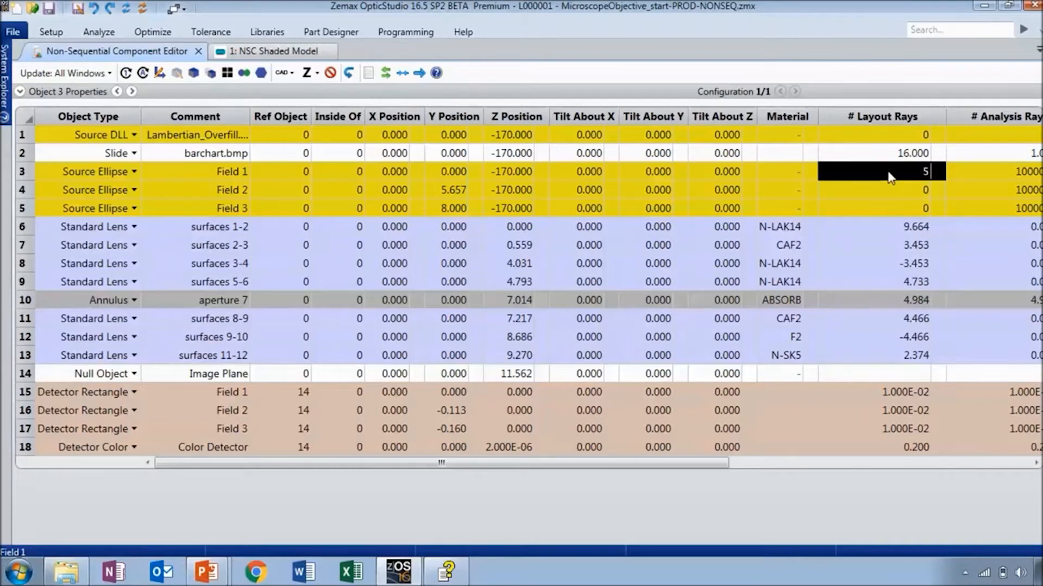
# - Examine the Field 1 rays passing through the lenses to the image plane in the shaded model at an oblique angle
pyautogui.click(245, 52)
pyautogui.moveTo(436, 338)
pyautogui.mouseDown()
pyautogui.moveTo(519, 343)
pyautogui.moveTo(522, 315)
pyautogui.mouseUp()
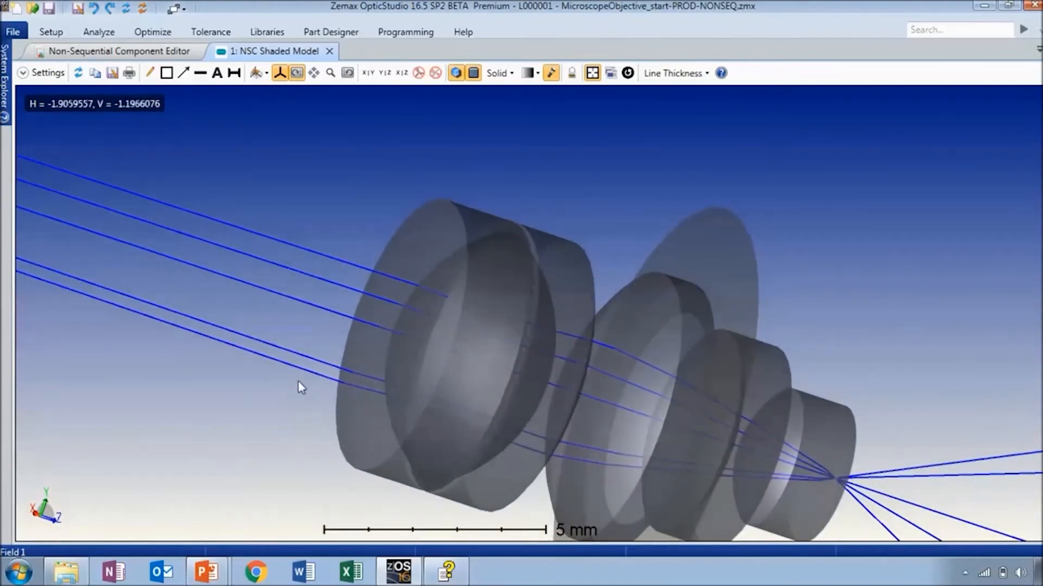
pyautogui.scroll(-4, 479, 414)
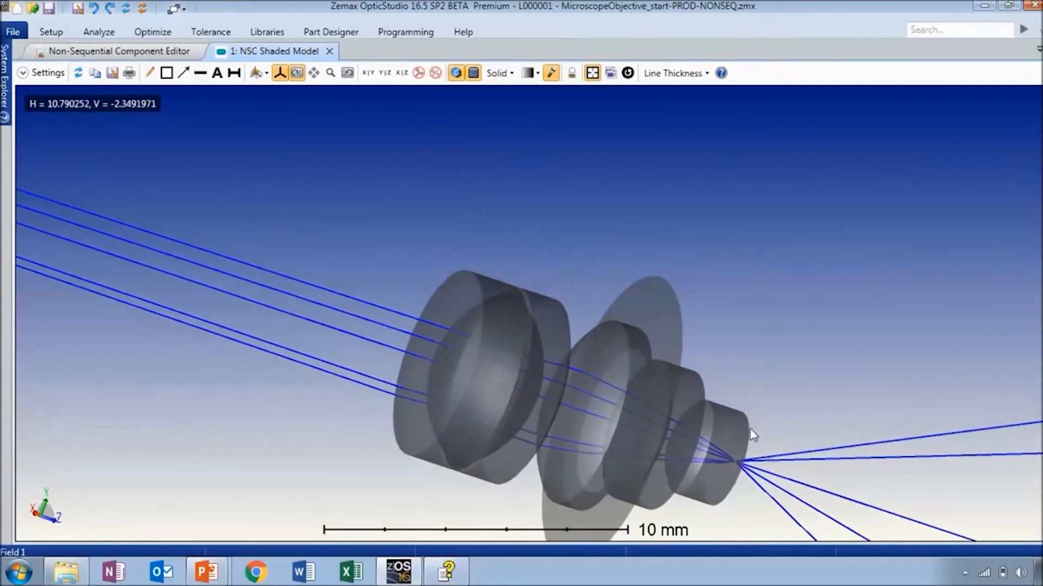
pyautogui.moveTo(719, 427); pyautogui.dragTo(682, 418)
pyautogui.scroll(6, 727, 487)
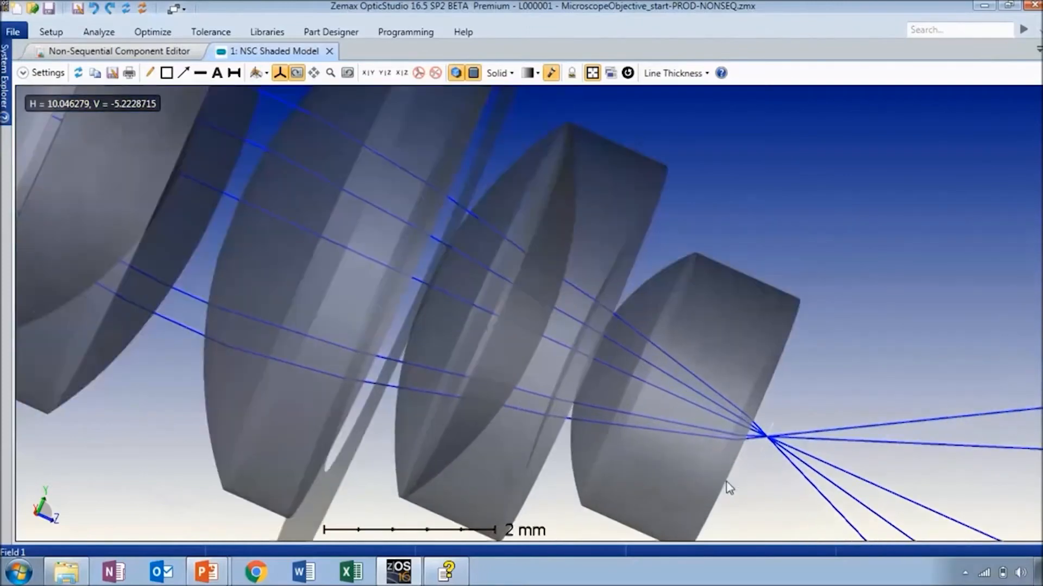
pyautogui.scroll(-3, 801, 415)
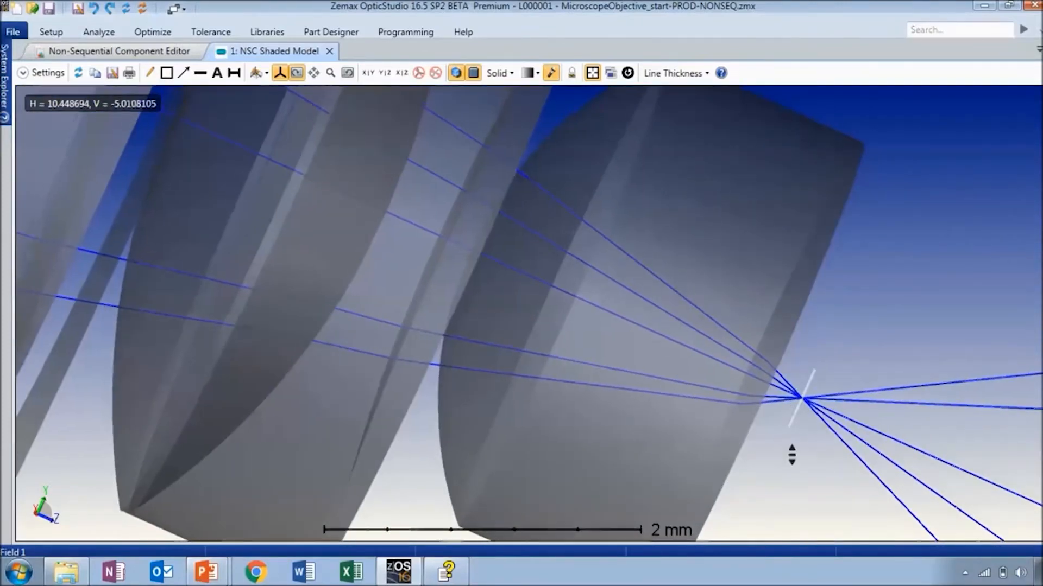
pyautogui.scroll(-3, 792, 455)
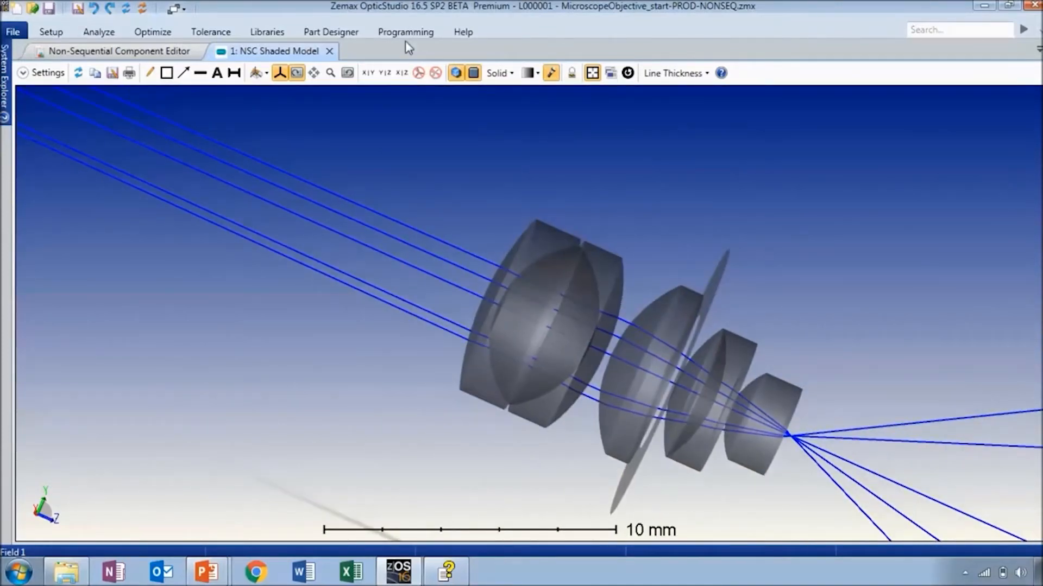
# - Return the shaded model to the Y-Z side view and frame the objective's lenses
pyautogui.click(258, 75)
pyautogui.click(259, 121)
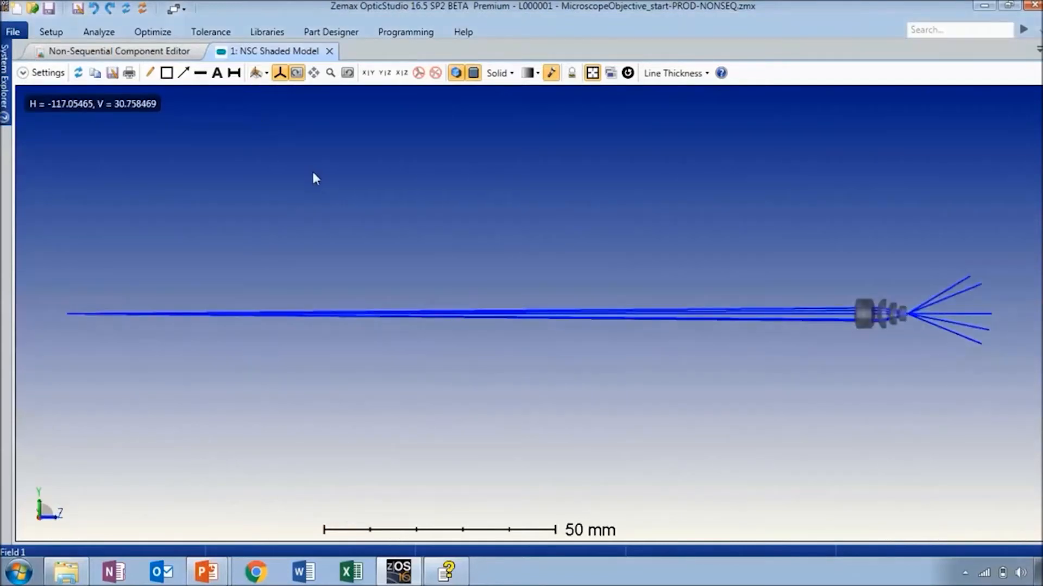
pyautogui.scroll(3, 974, 294)
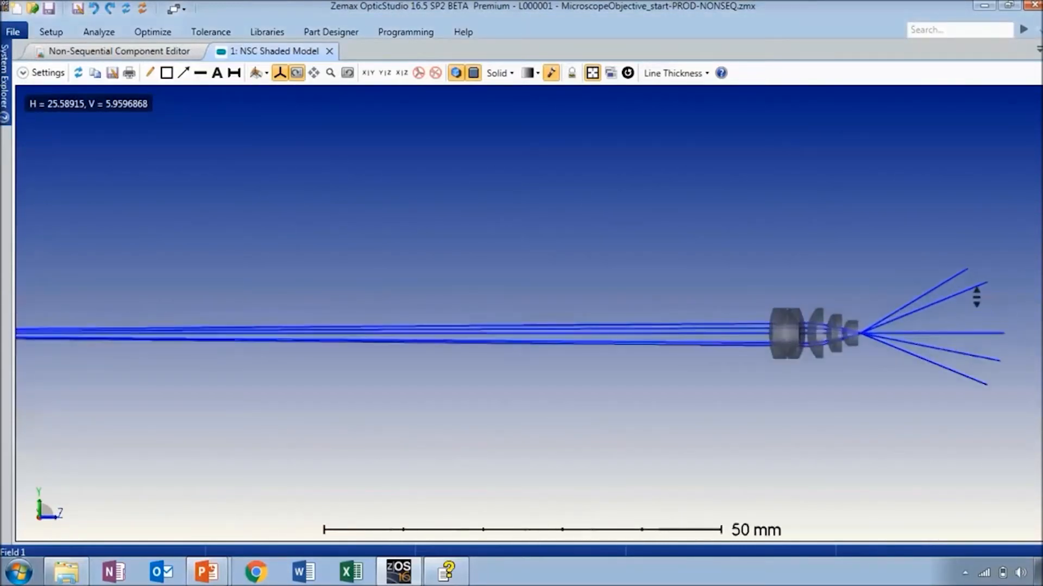
pyautogui.scroll(3, 855, 477)
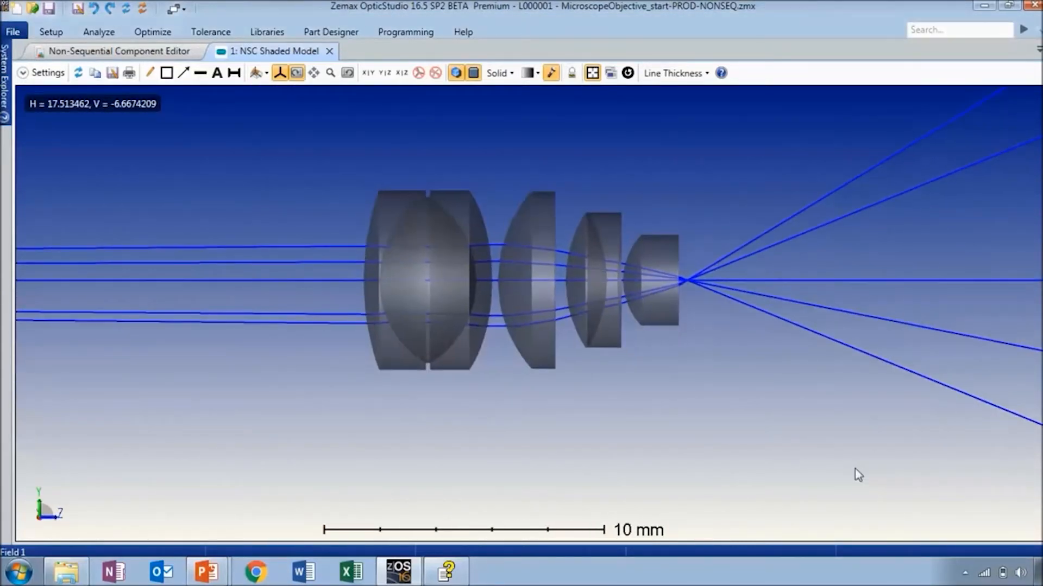
# - Enable Split NSC Rays together with Use Polarization in the shaded model
pyautogui.click(49, 74)
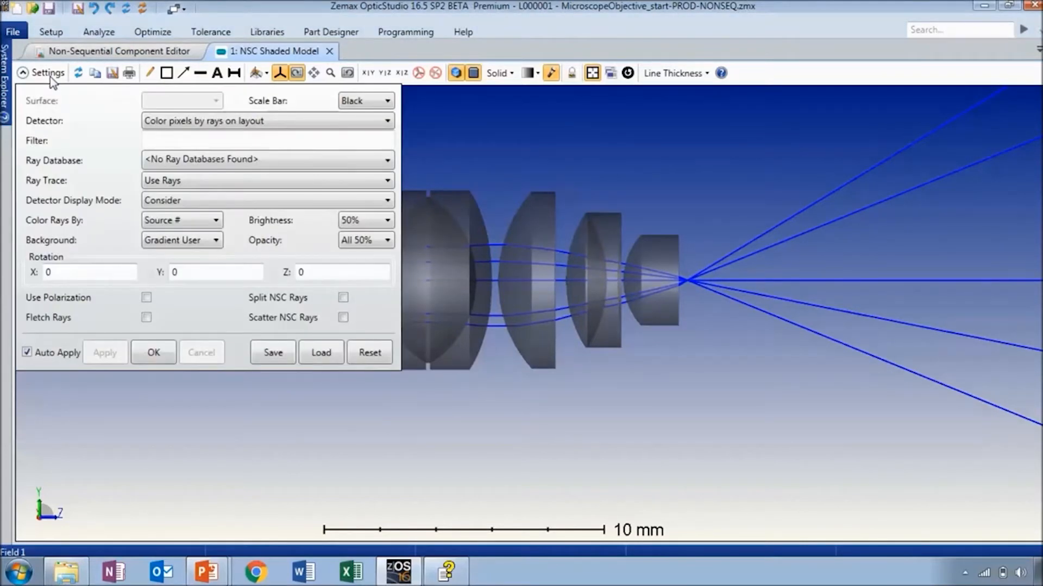
pyautogui.click(344, 297)
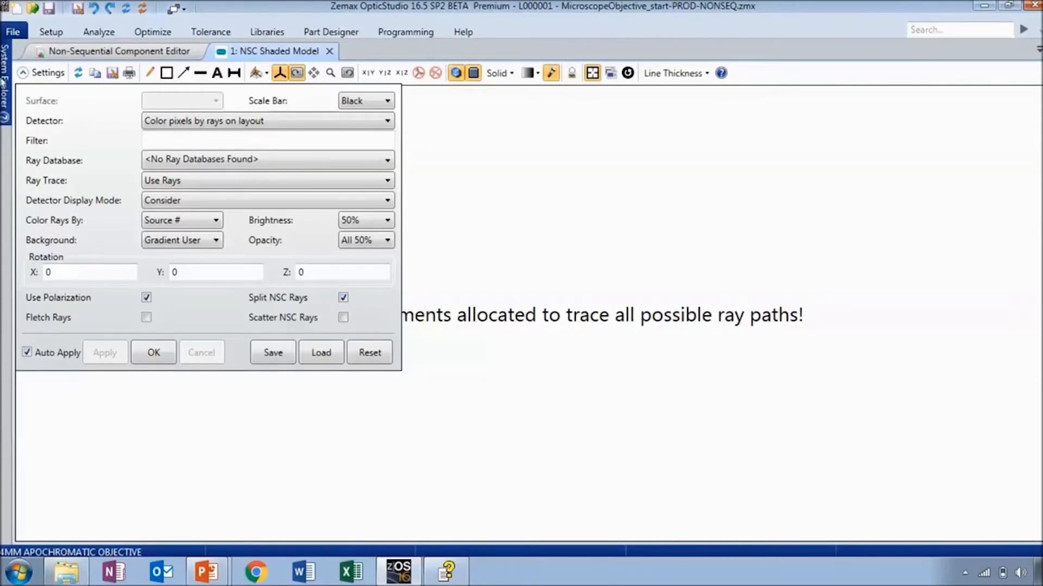
pyautogui.click(57, 76)
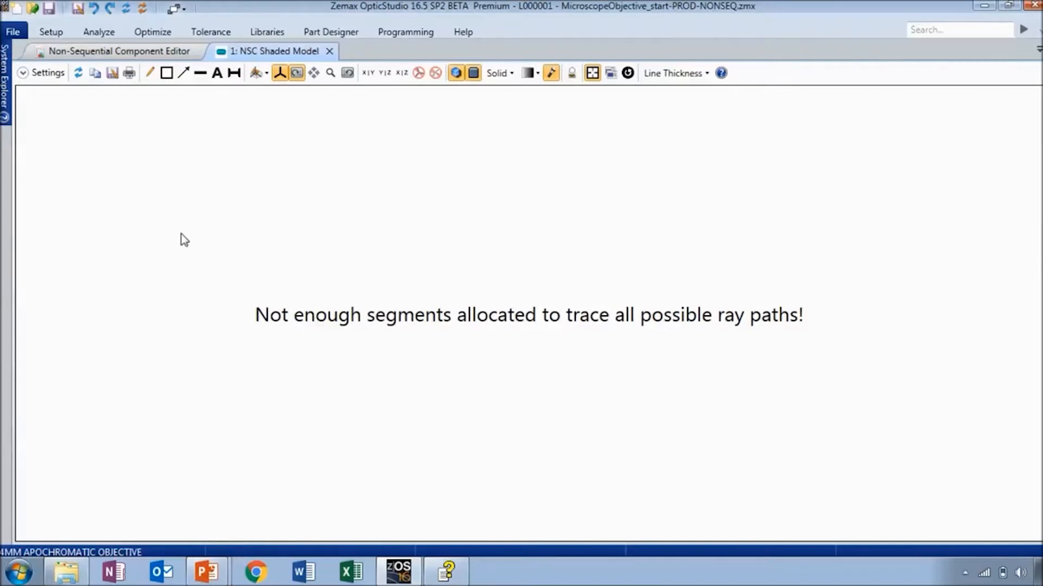
# - Turn on Ignore Trace Errors for the system and update the shaded model
pyautogui.click(37, 35)
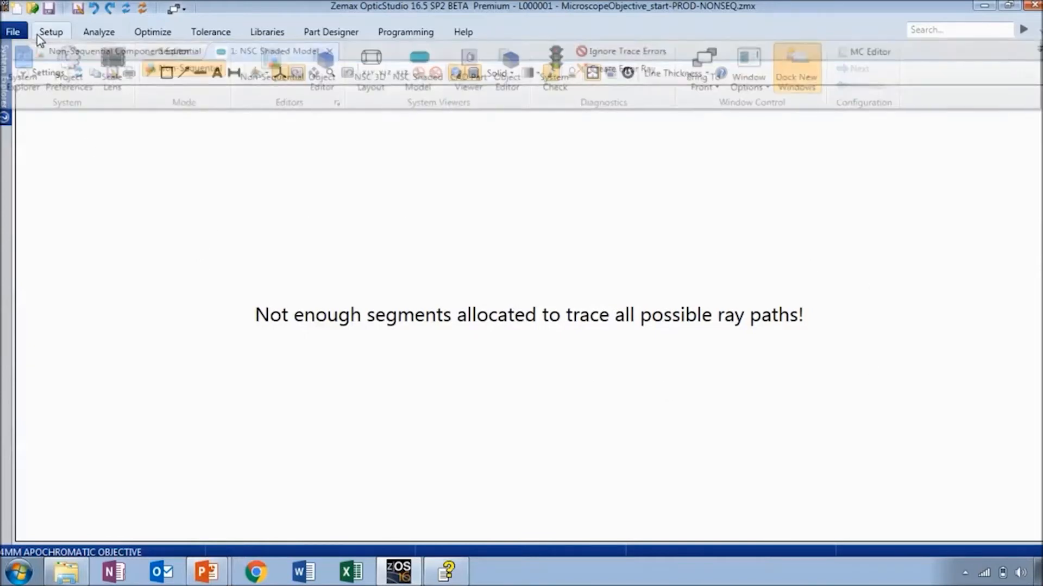
pyautogui.click(660, 52)
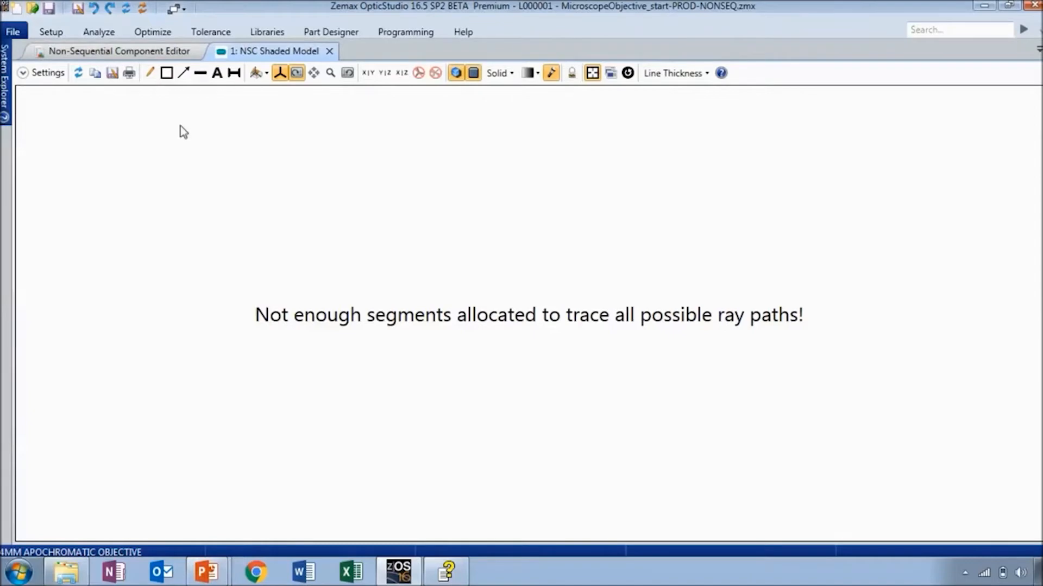
pyautogui.click(78, 73)
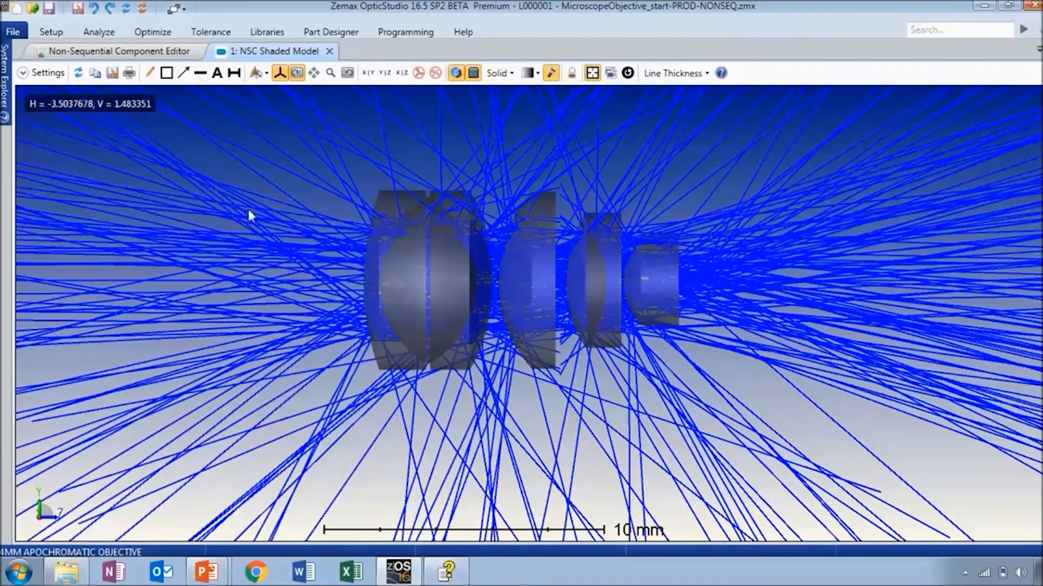
# - Color the shaded model's rays by Segment #
pyautogui.click(48, 74)
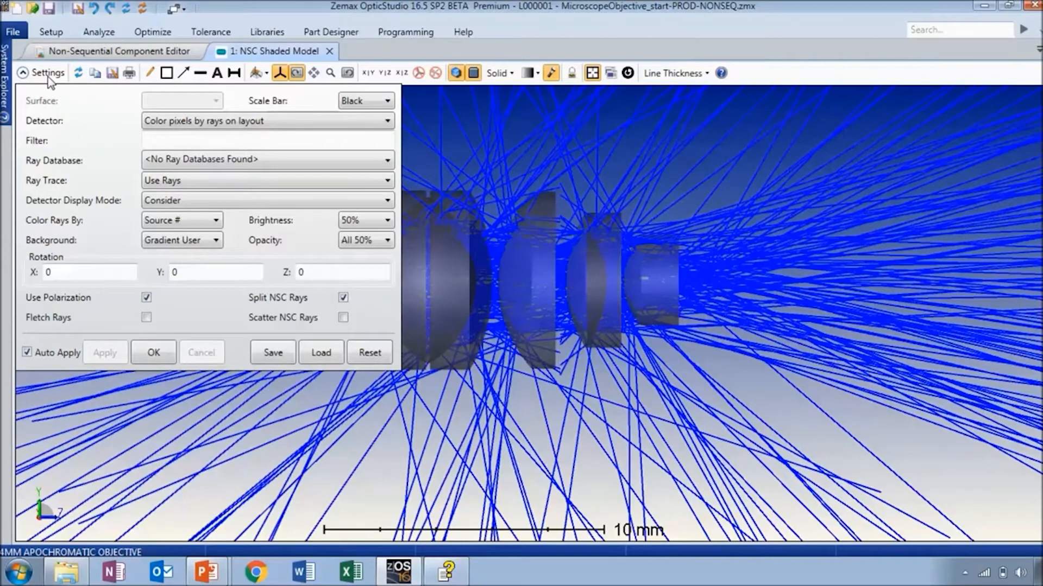
pyautogui.click(164, 220)
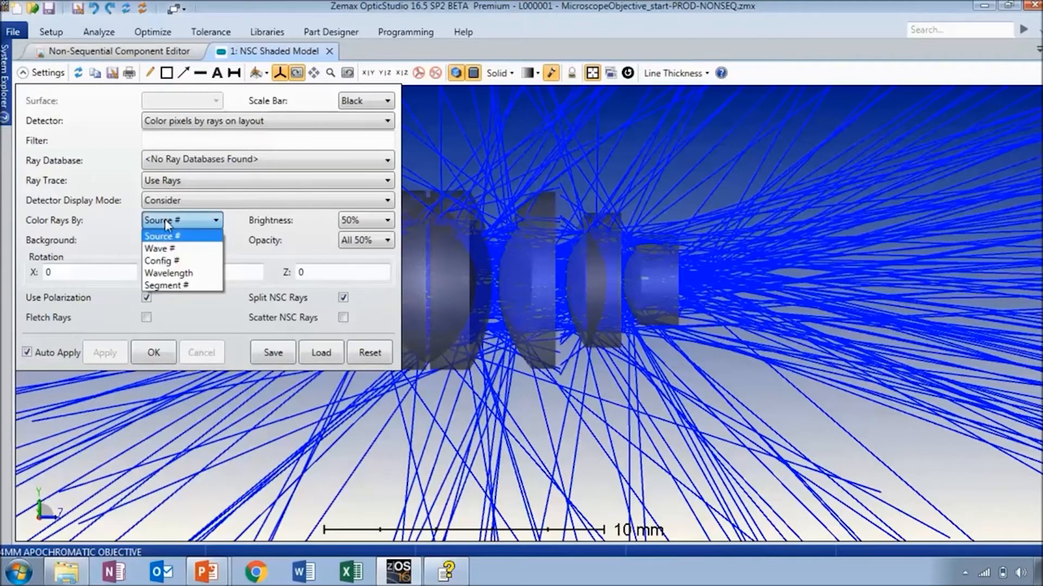
pyautogui.click(161, 286)
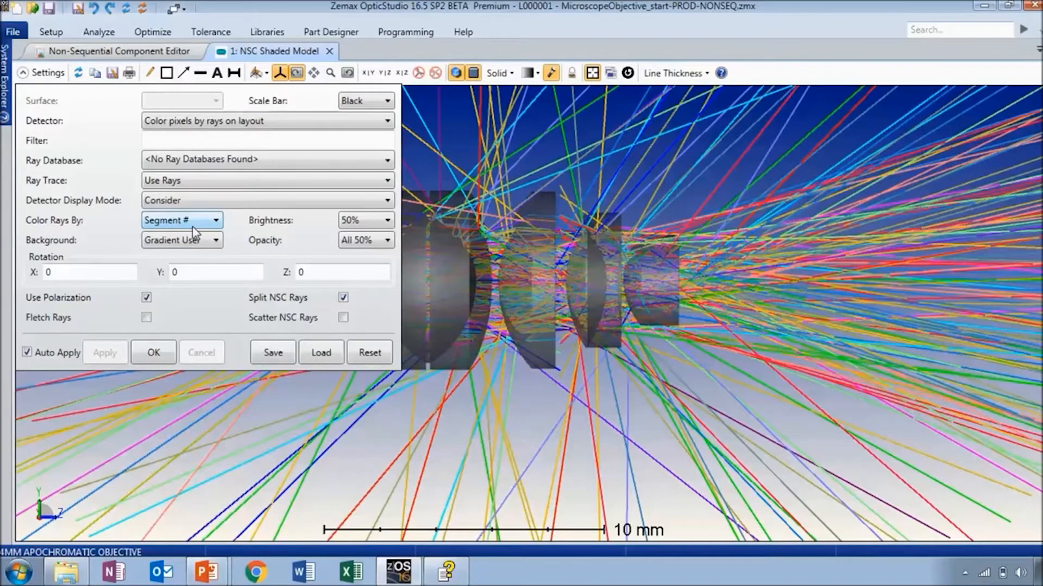
pyautogui.click(48, 72)
# - Examine the split rays around the whole objective from several angles and close up at the last lens near the image plane
pyautogui.scroll(2, 314, 246)
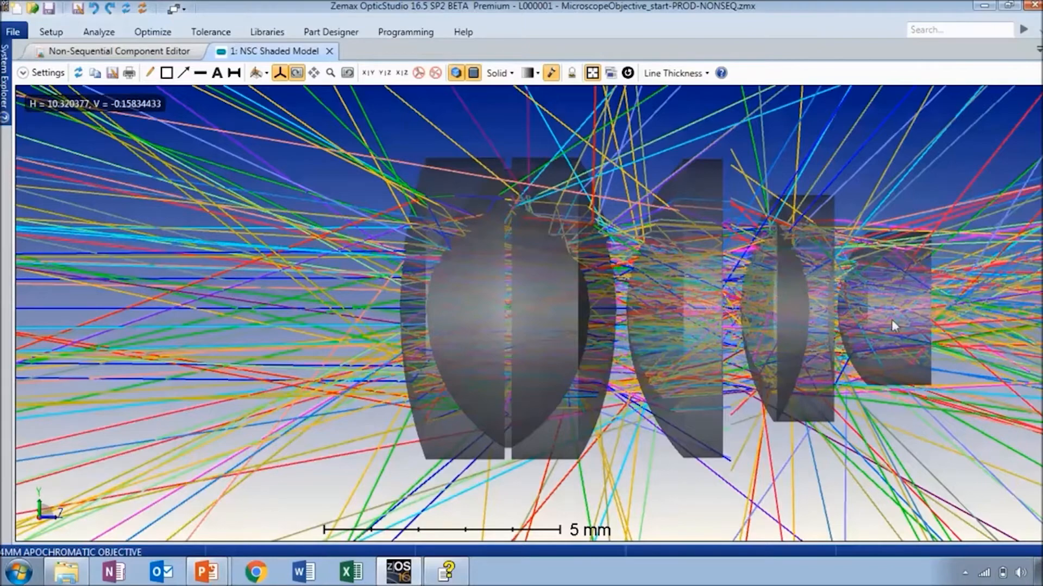
pyautogui.scroll(-3, 956, 366)
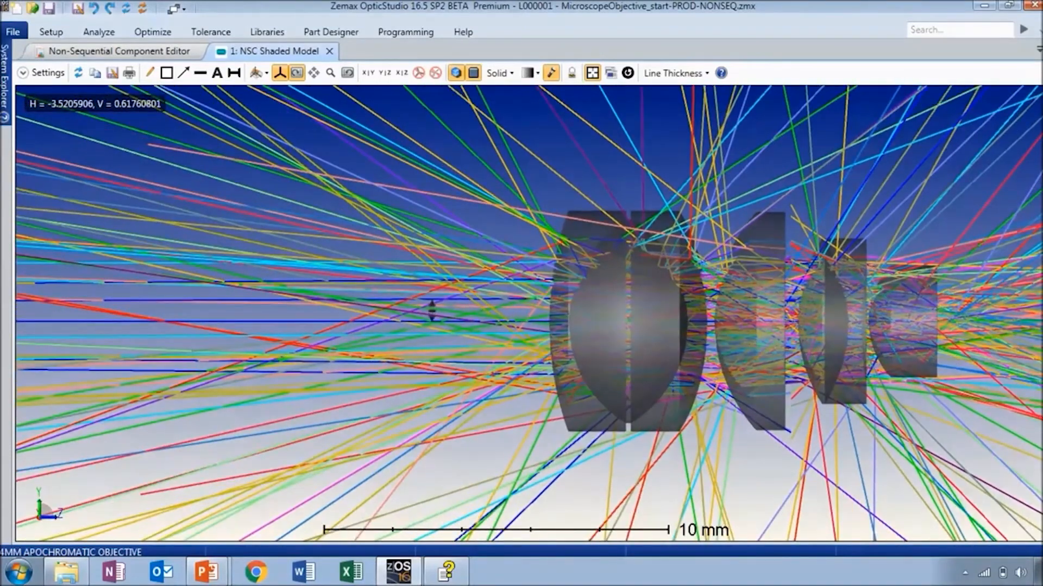
pyautogui.scroll(-2, 429, 306)
pyautogui.scroll(-2, 428, 300)
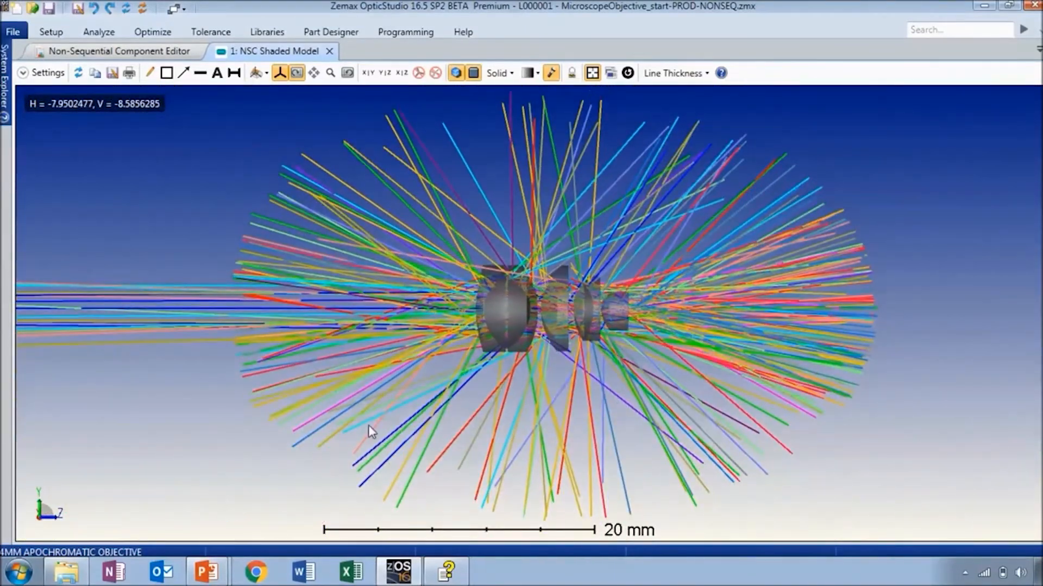
pyautogui.moveTo(368, 425); pyautogui.dragTo(437, 421)
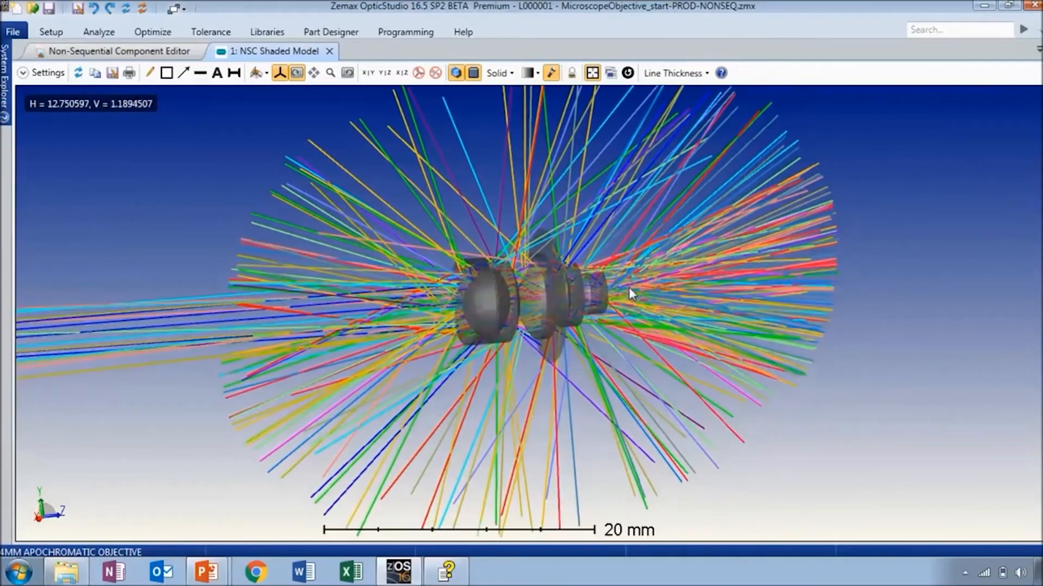
pyautogui.scroll(10, 629, 288)
pyautogui.scroll(-1, 628, 288)
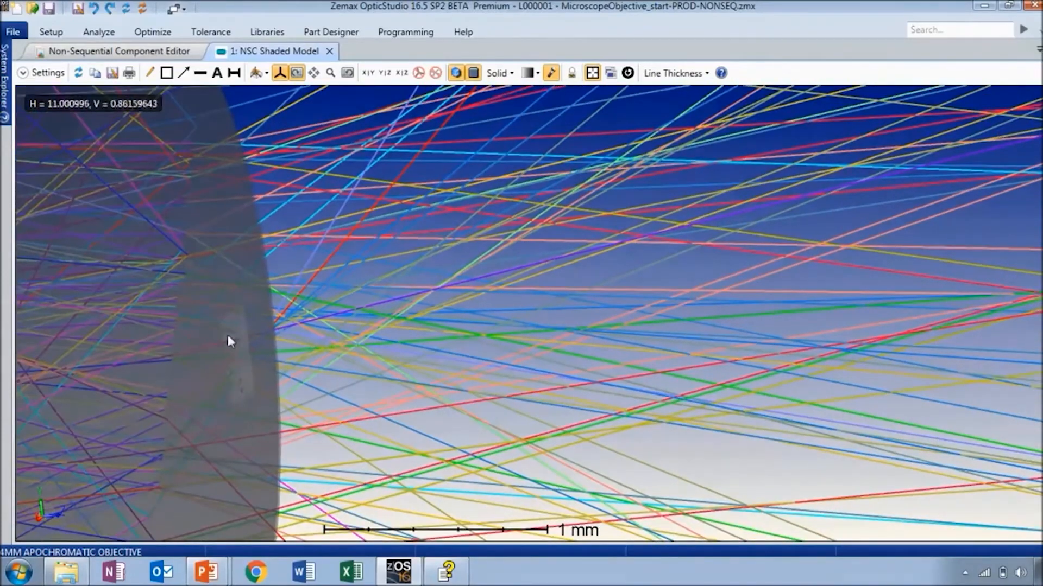
# - Enter H18 as the shaded model's ray filter and check the color detector's object number in the component editor
pyautogui.click(23, 73)
pyautogui.click(188, 141)
pyautogui.write('H18')
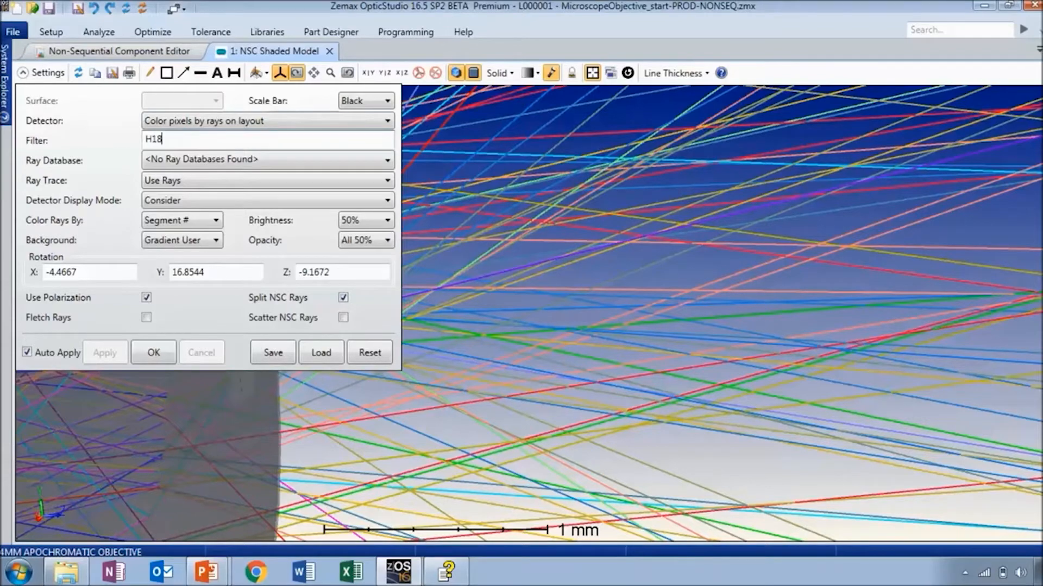
pyautogui.click(82, 54)
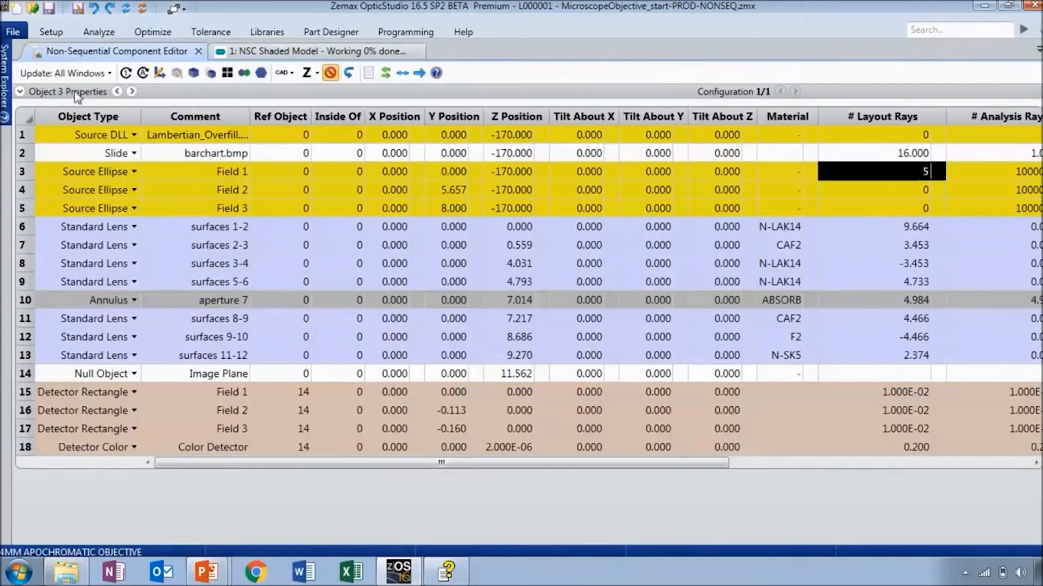
pyautogui.click(25, 447)
pyautogui.click(184, 448)
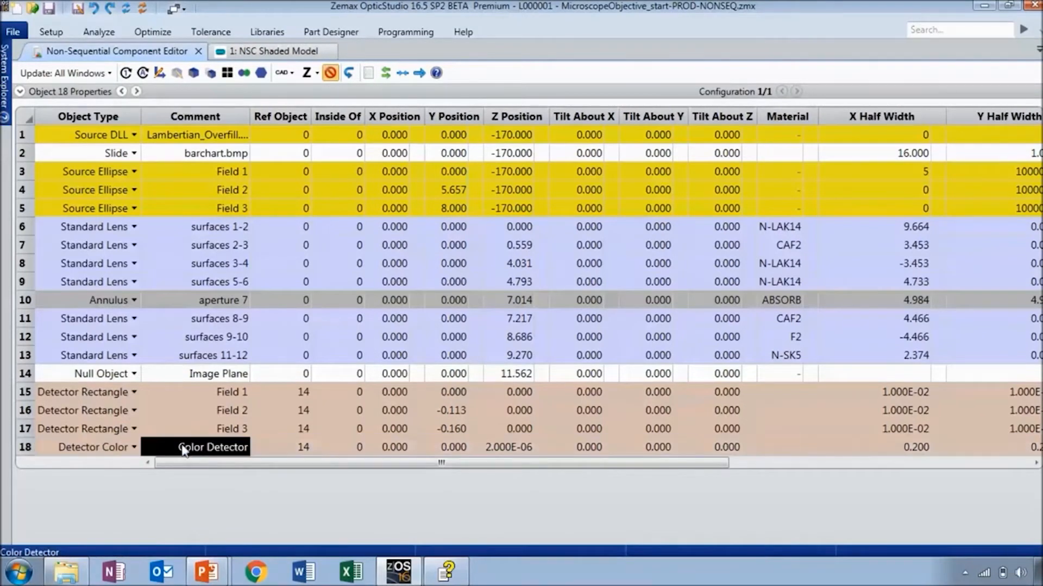
# - Accept the shaded model settings with the H18 filter and examine the rays striking the color detector up close
pyautogui.click(255, 52)
pyautogui.click(190, 139)
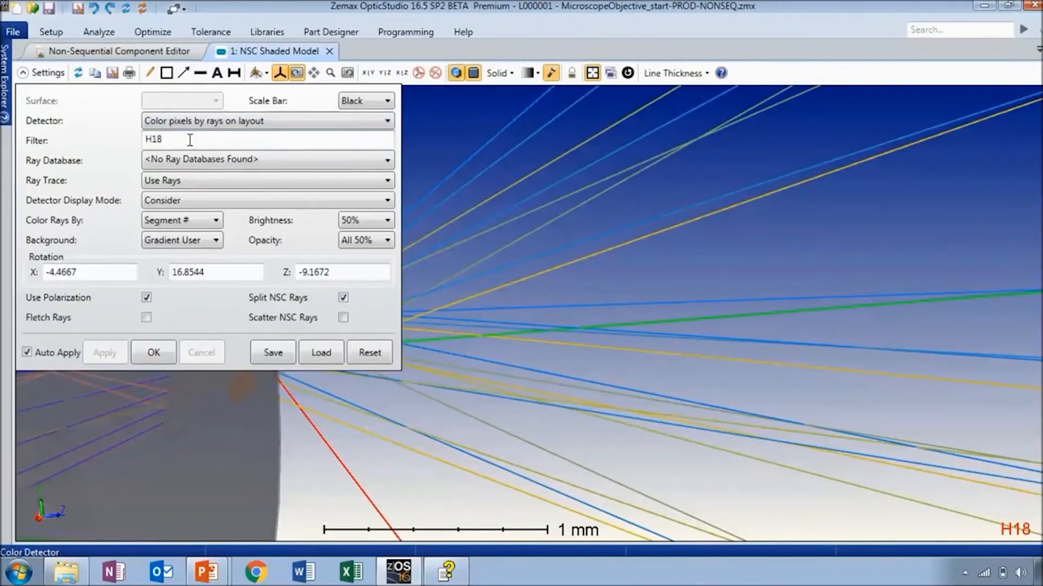
pyautogui.click(155, 356)
pyautogui.moveTo(399, 429)
pyautogui.mouseDown()
pyautogui.moveTo(295, 432)
pyautogui.moveTo(270, 431)
pyautogui.moveTo(263, 418)
pyautogui.mouseUp()
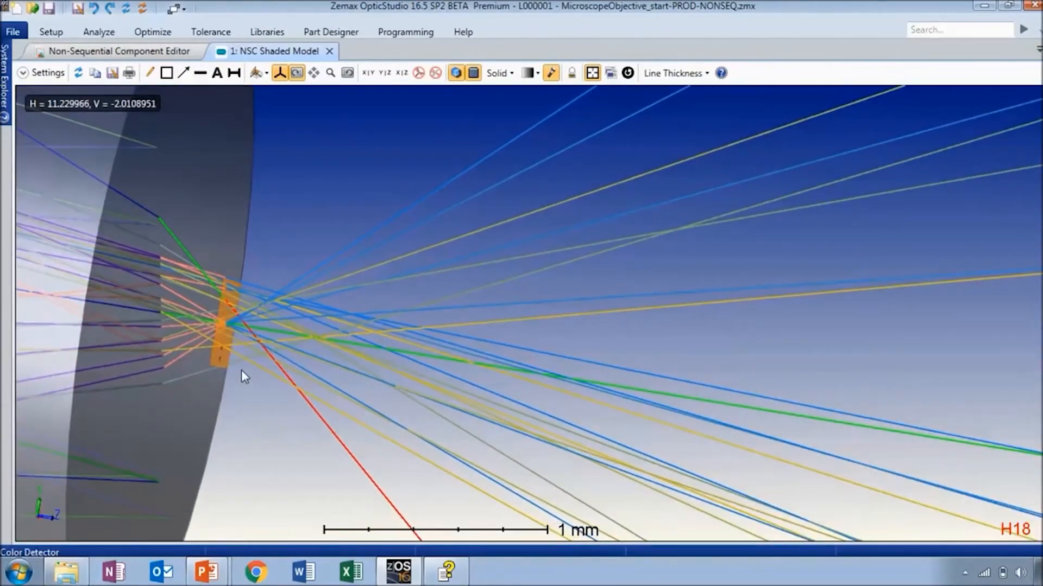
pyautogui.scroll(4, 225, 315)
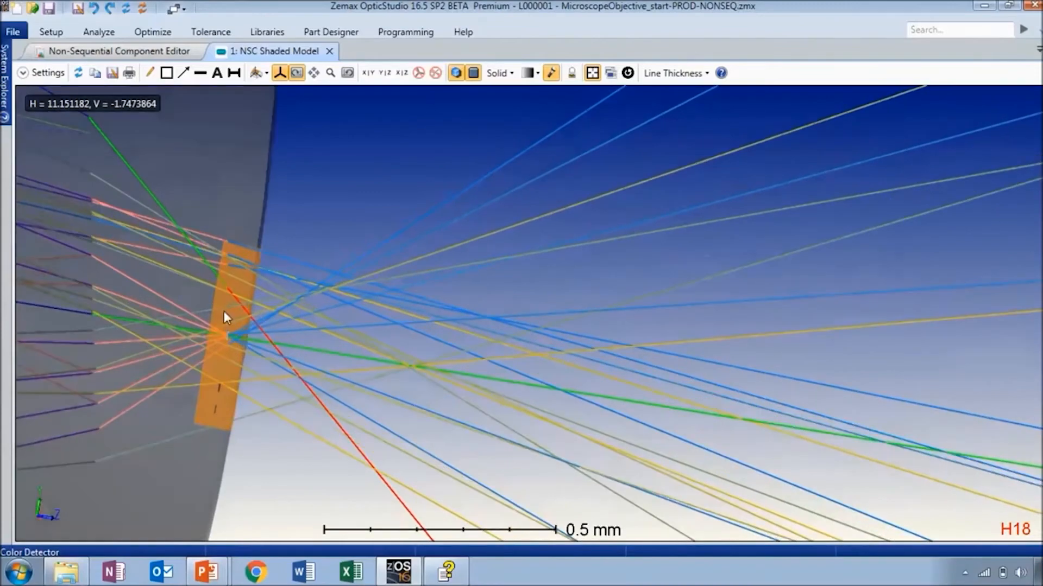
# - Examine the H18-filtered rays leaving the last lens, from close up at the color detector out to the whole objective
pyautogui.scroll(1, 226, 318)
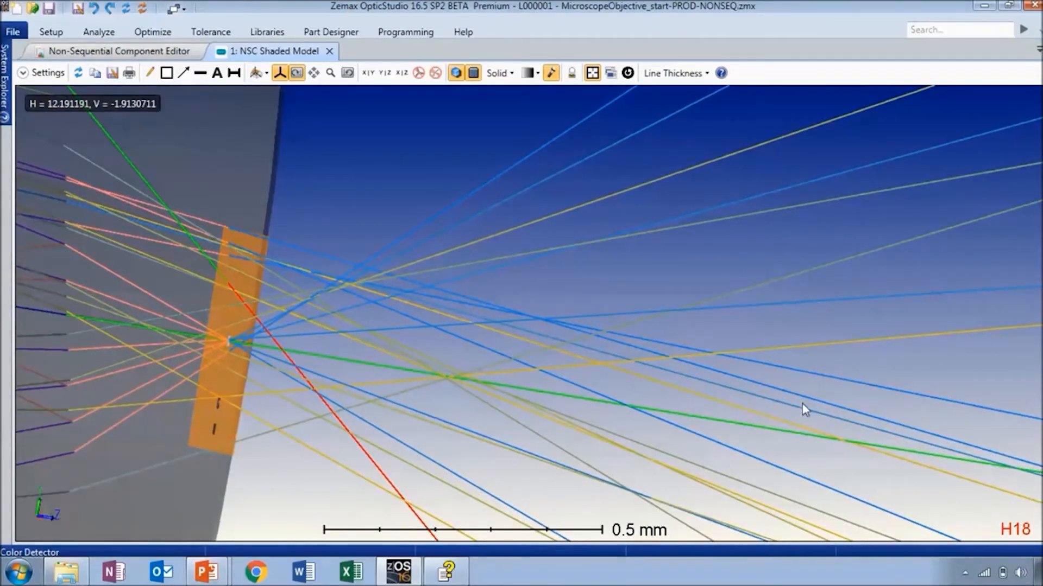
pyautogui.scroll(-12, 804, 410)
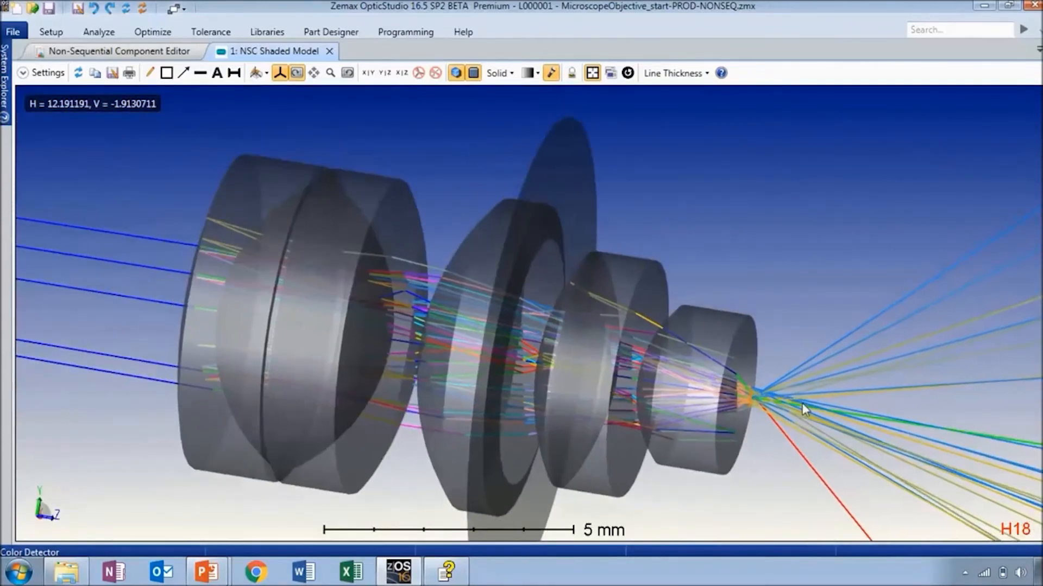
pyautogui.scroll(-1, 804, 410)
pyautogui.moveTo(707, 490)
pyautogui.mouseDown()
pyautogui.moveTo(726, 474)
pyautogui.moveTo(705, 492)
pyautogui.mouseUp()
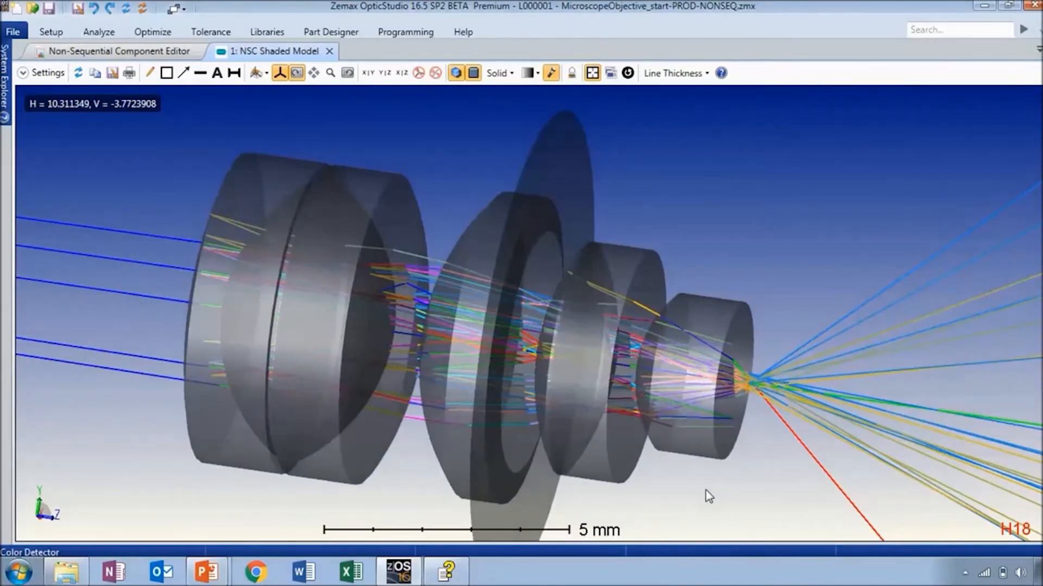
# - Run the Critical Ray Tracer on MicroscopeObjective_start-PROD.CRS for all rays with 0.001 position and angle tolerances, and review the full pass/fail list
pyautogui.click(113, 35)
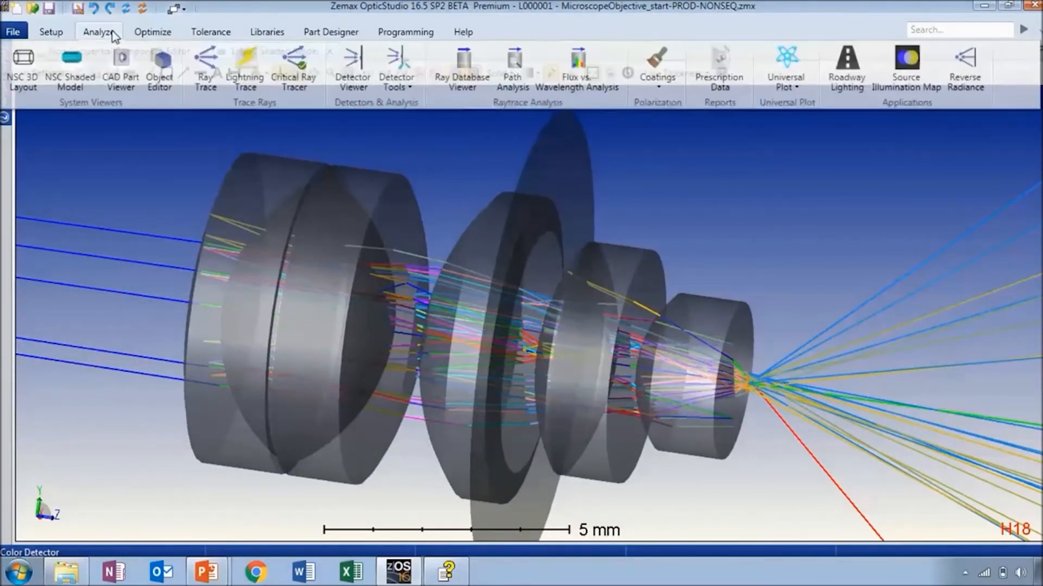
pyautogui.click(307, 83)
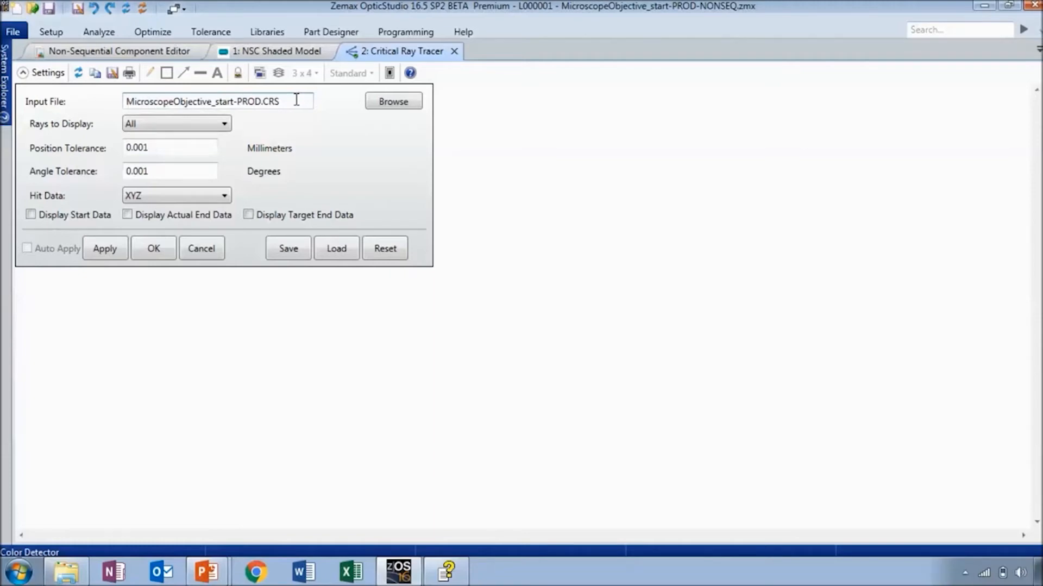
pyautogui.click(154, 249)
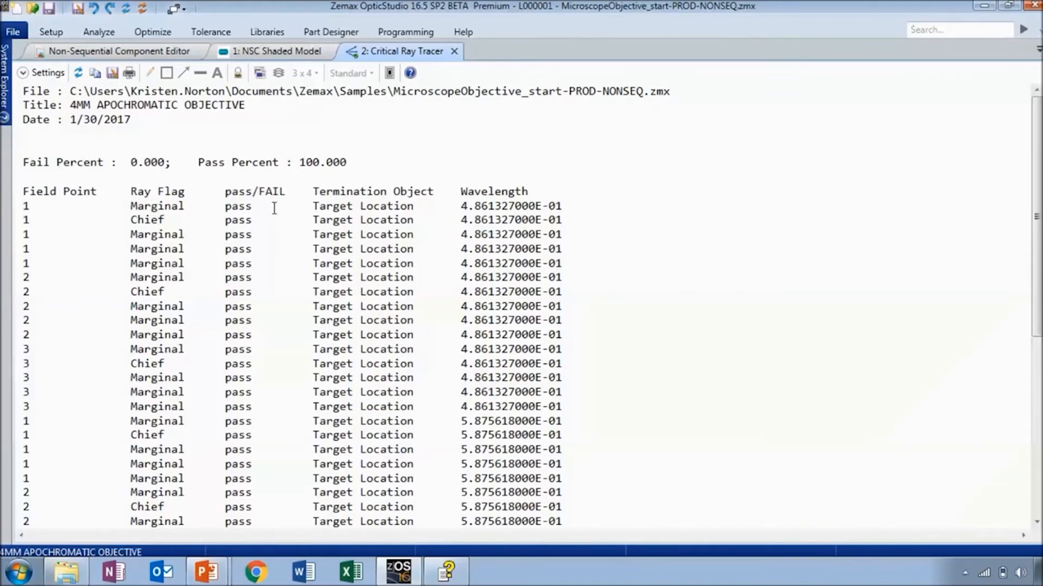
pyautogui.scroll(-8, 253, 201)
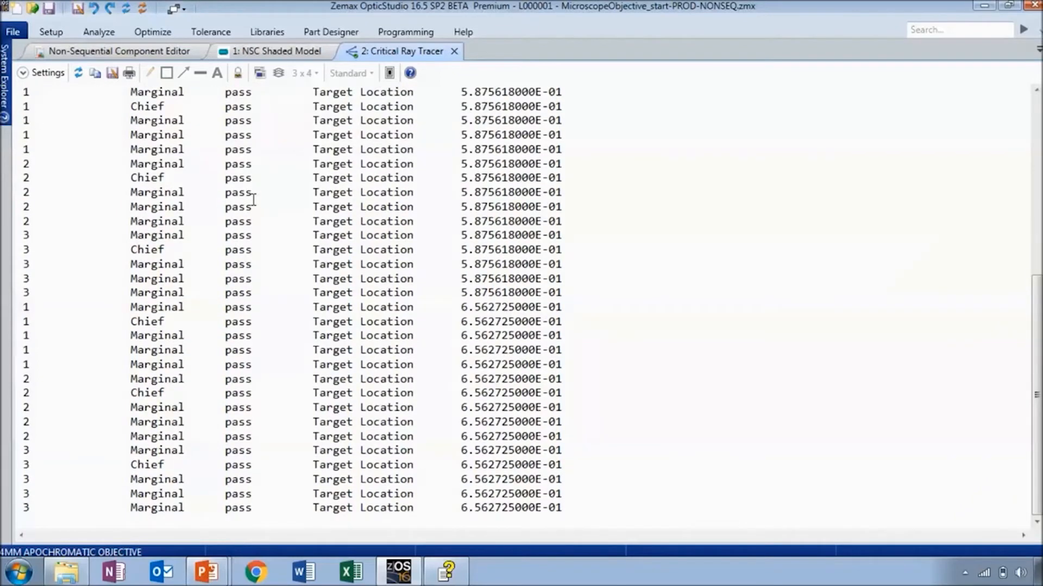
pyautogui.scroll(8, 253, 201)
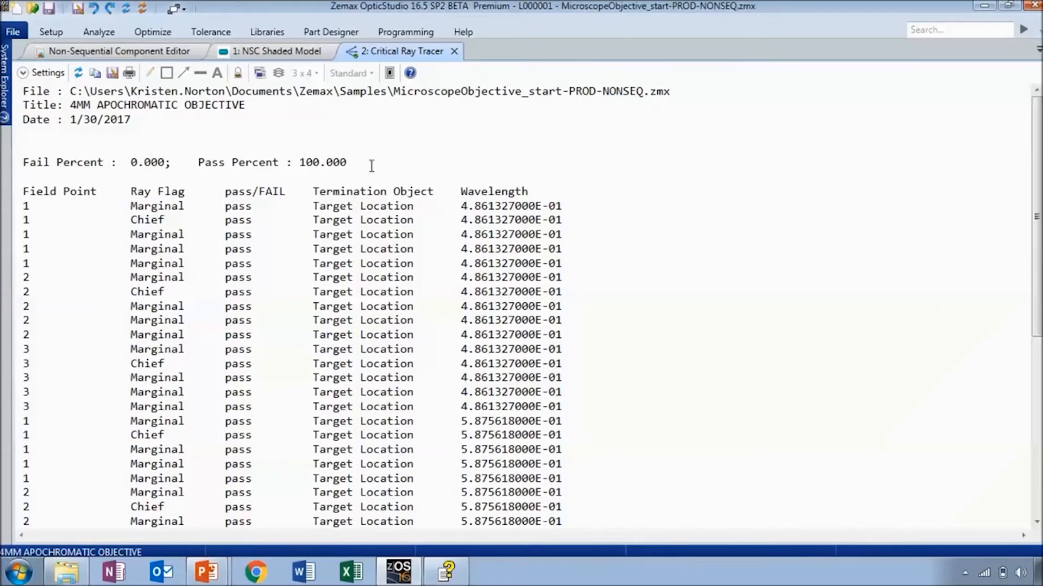
# - Return to the NSC shaded model and switch to the presentation's Summary slide
pyautogui.click(297, 50)
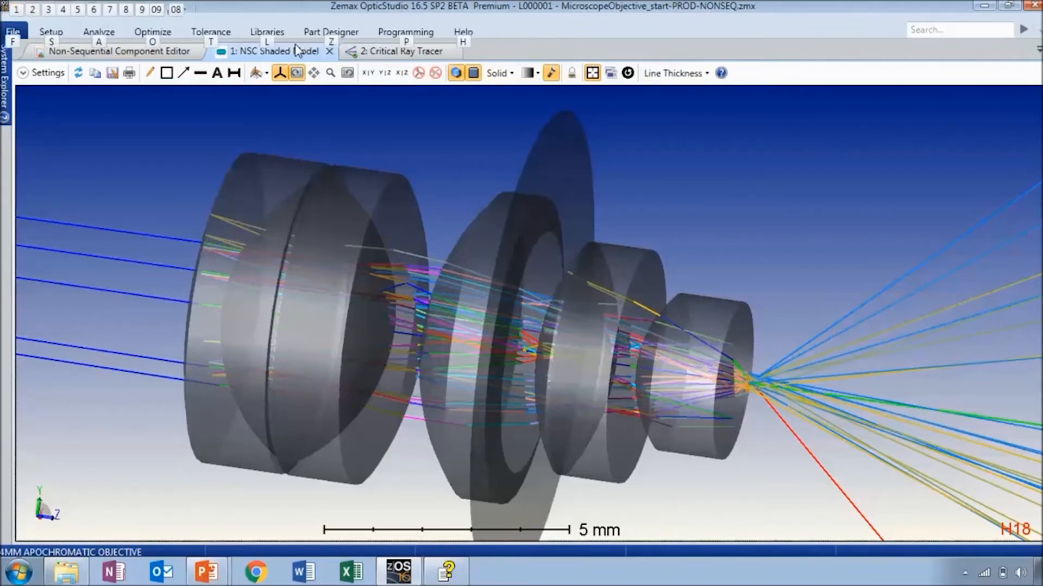
pyautogui.hotkey('alt', 'Tab')
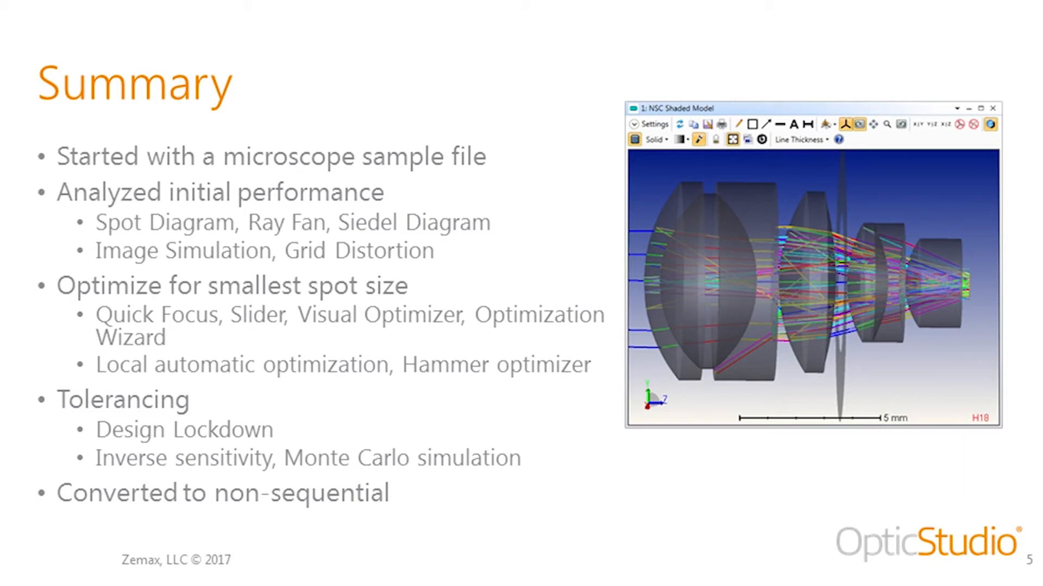